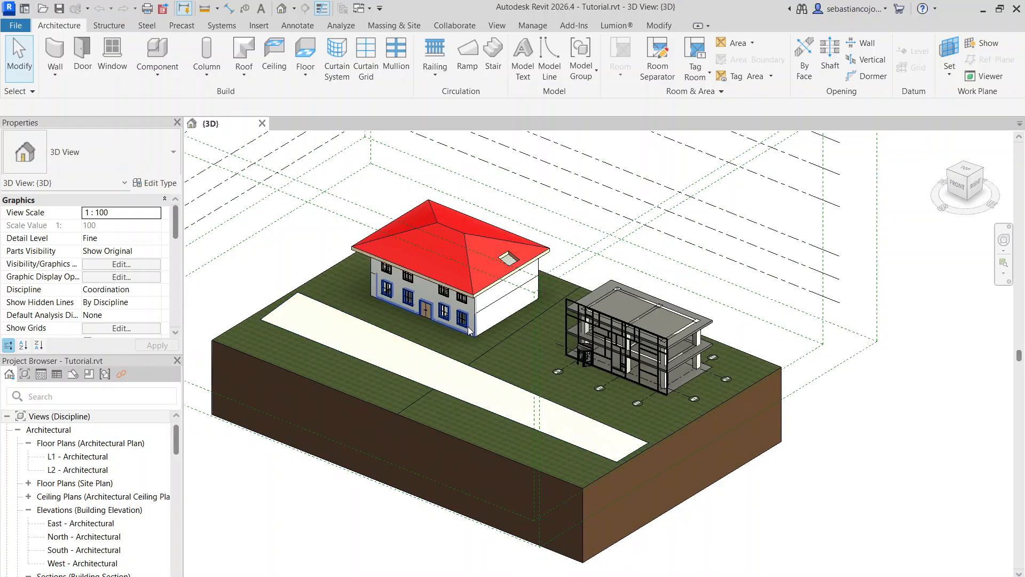
Open the sheet A101 - Architectural Floor Plans from the project's sheet list
scroll(444, 314, up, 2)
middle_drag(443, 319, 459, 313)
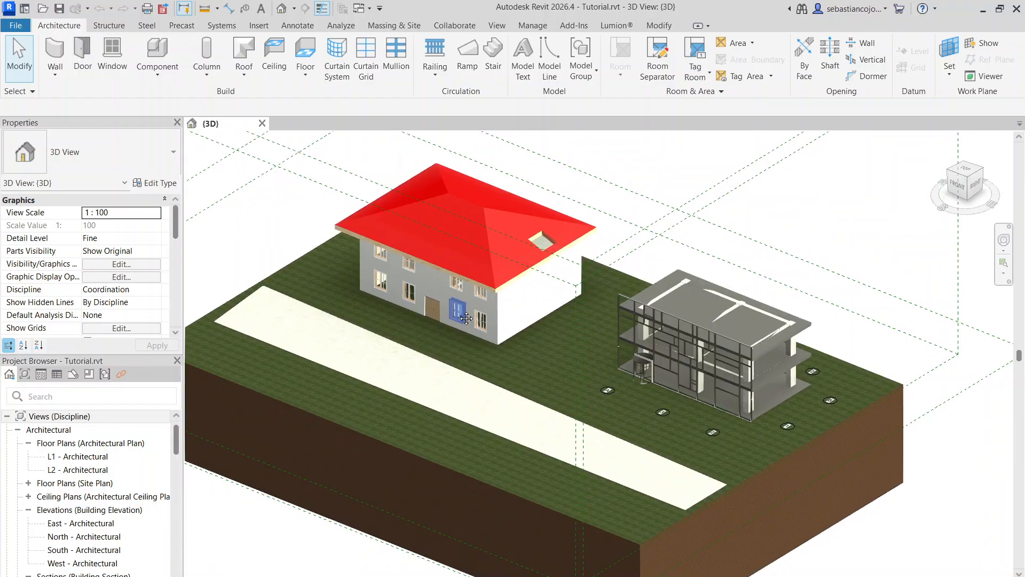
scroll(107, 471, down, 2)
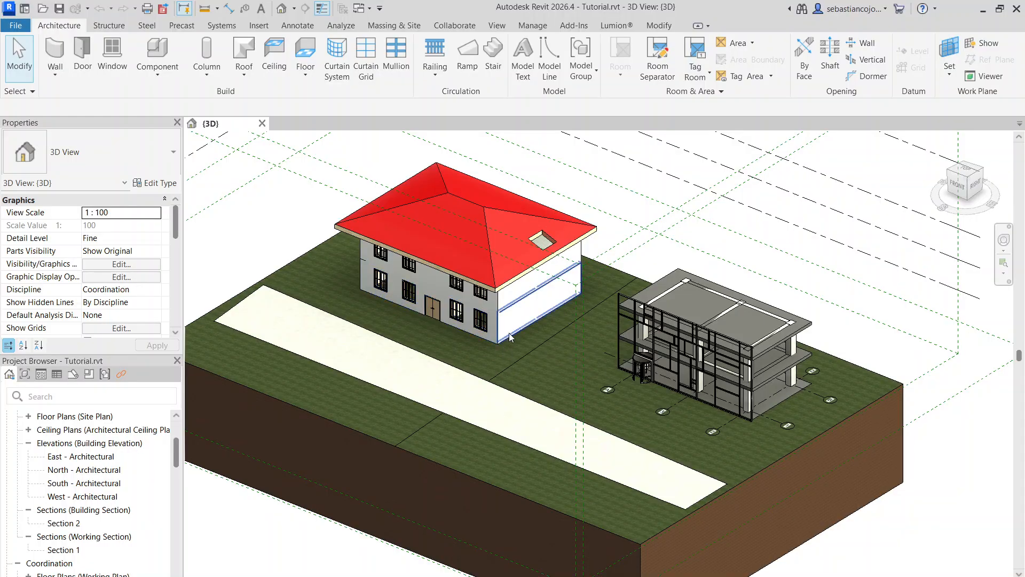
scroll(451, 344, down, 3)
scroll(53, 479, down, 1)
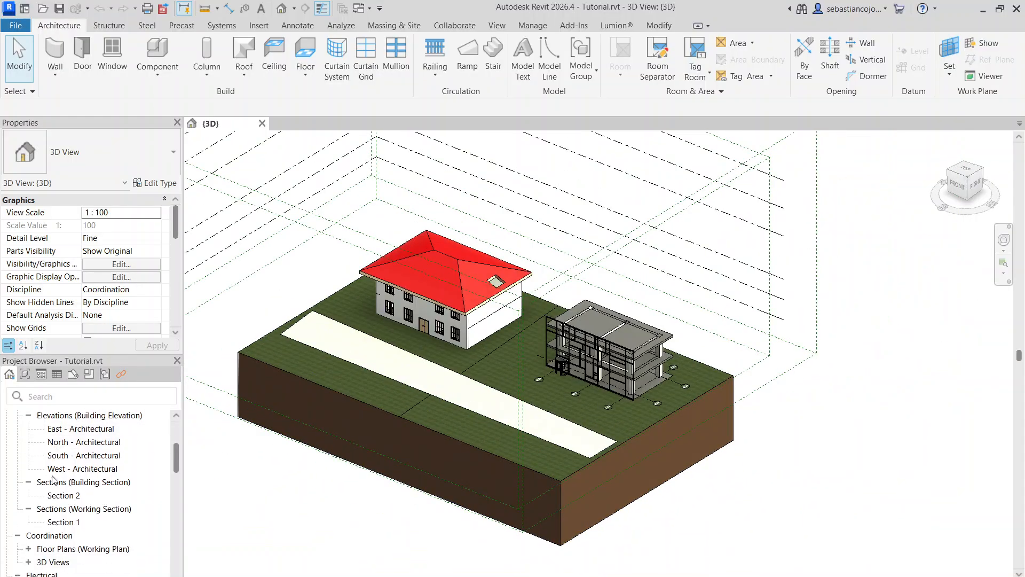
scroll(54, 479, down, 8)
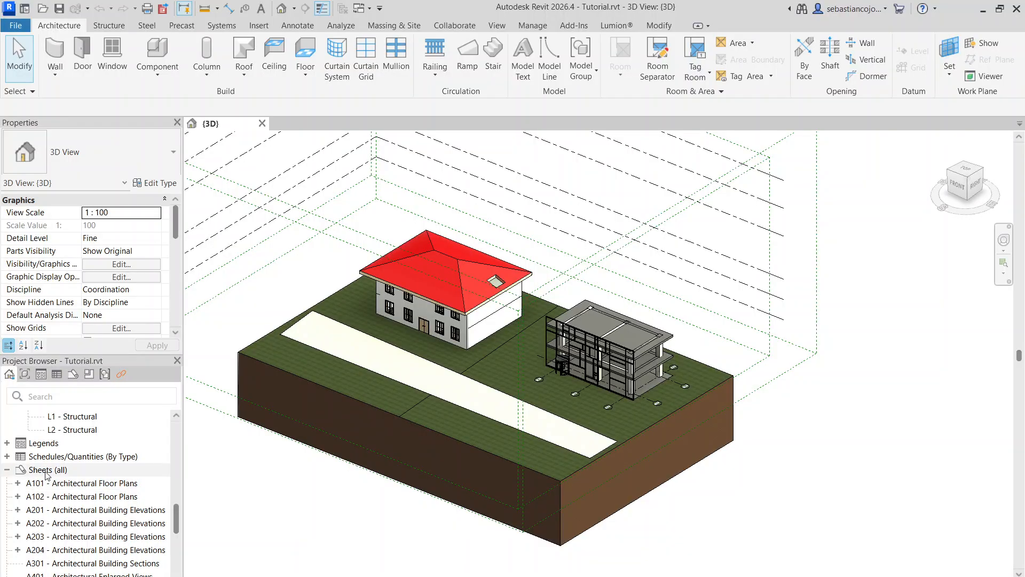
double_click(47, 470)
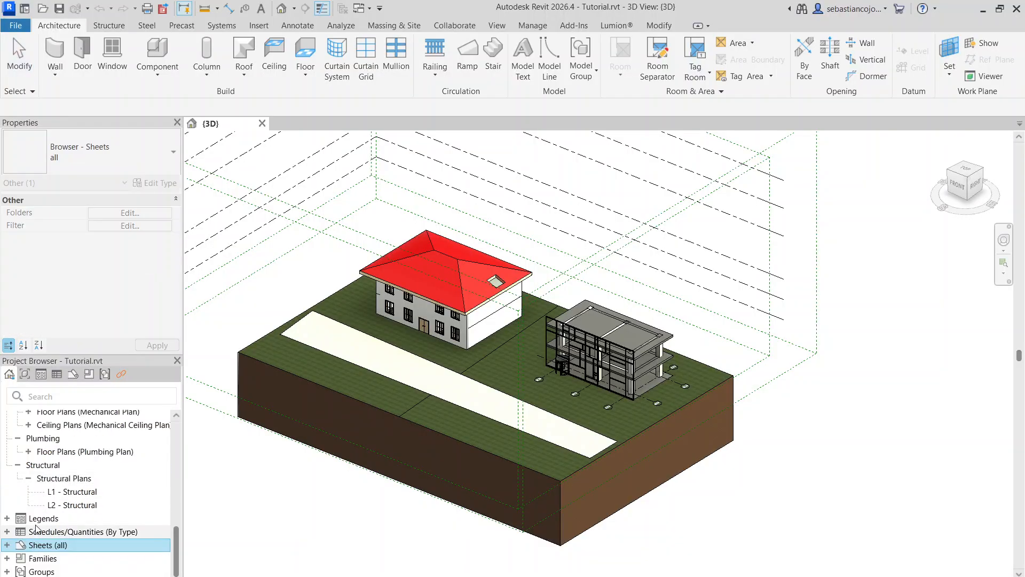
click(7, 545)
scroll(59, 527, down, 2)
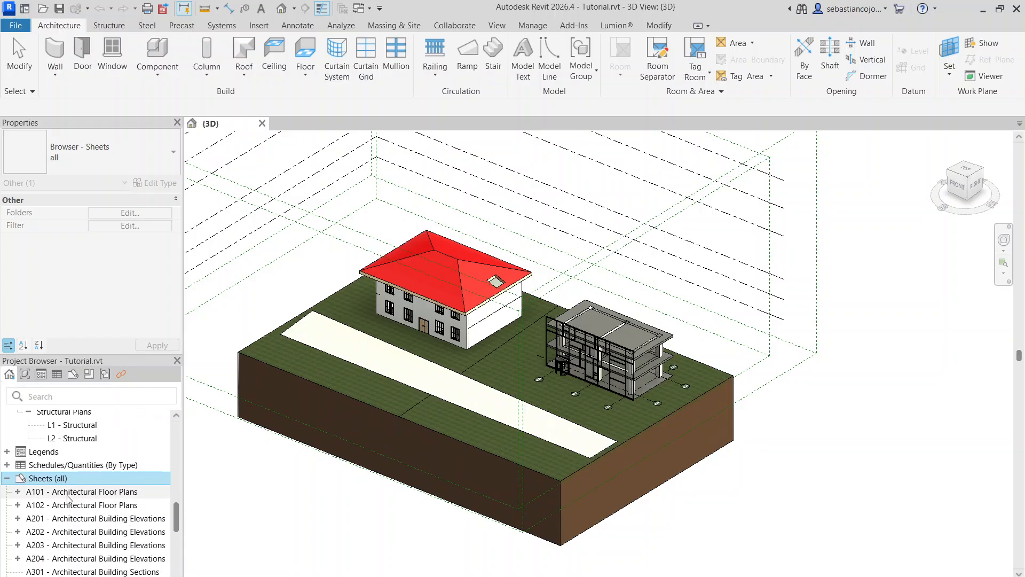
click(71, 493)
double_click(71, 492)
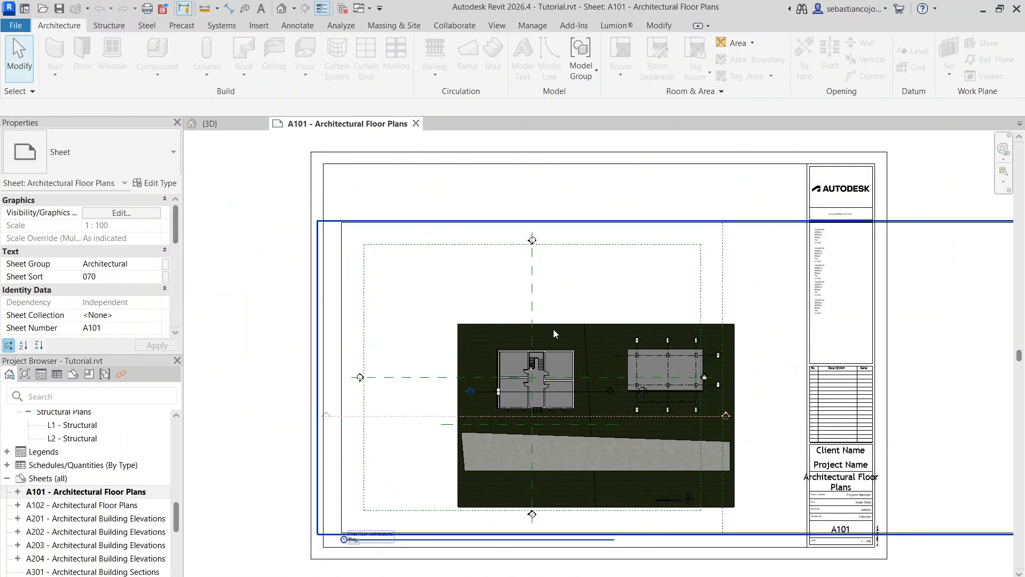
Examine the A101 sheet's border, title block fields and the placed floor plan view
scroll(669, 322, down, 4)
middle_drag(790, 315, 676, 283)
scroll(669, 272, up, 1)
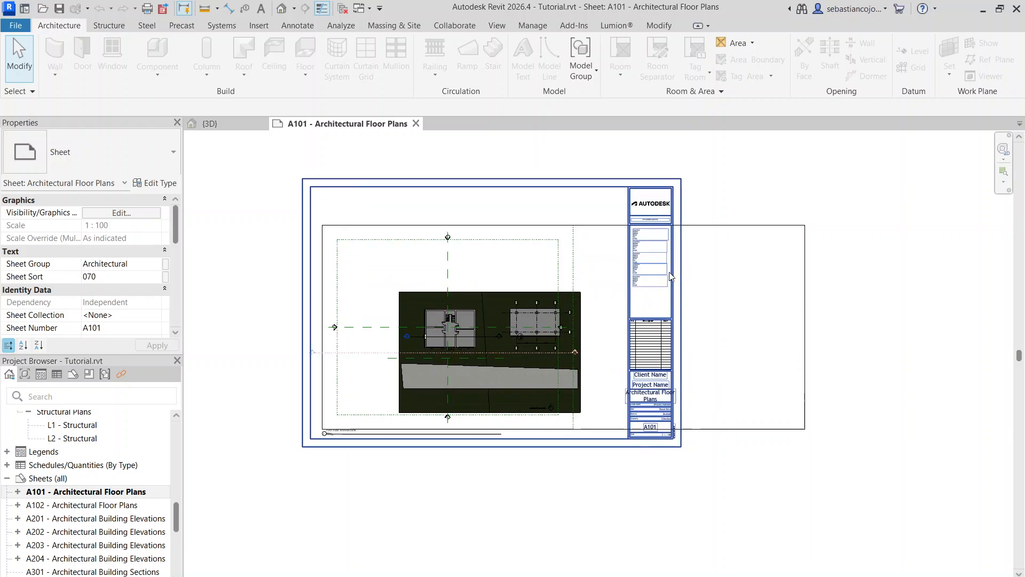
scroll(671, 276, up, 2)
scroll(671, 276, down, 2)
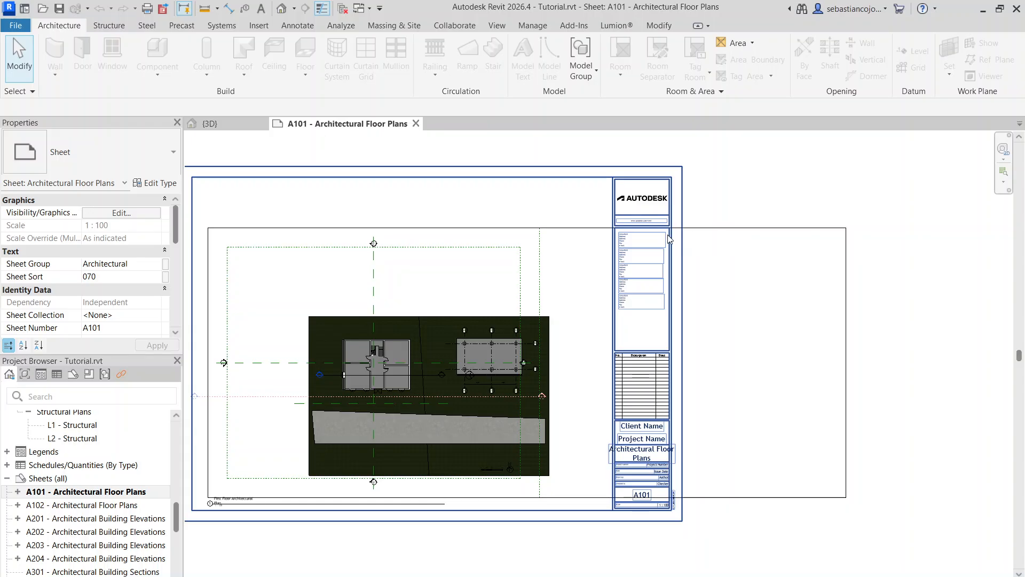
scroll(481, 250, up, 1)
scroll(448, 340, down, 2)
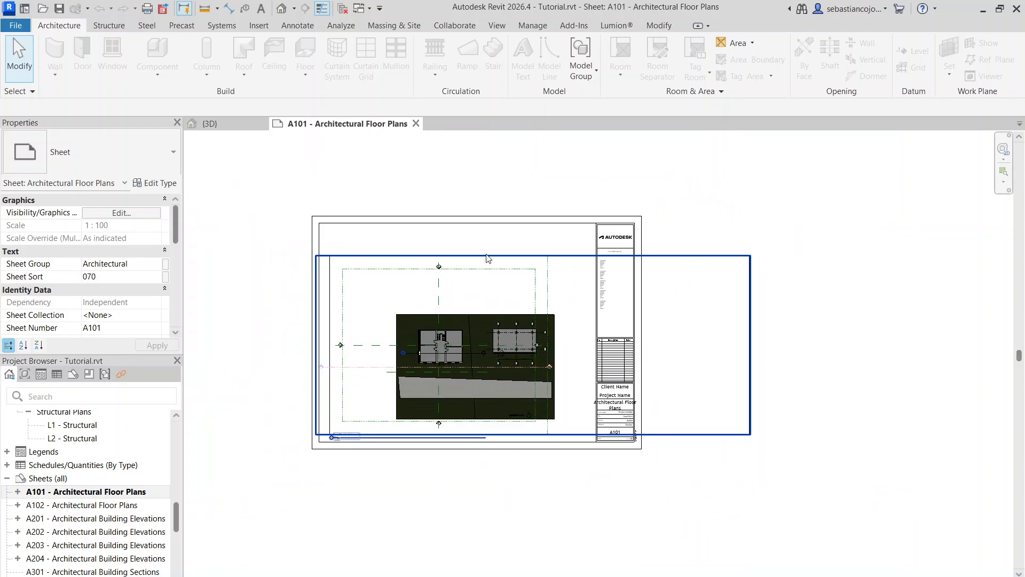
scroll(488, 258, up, 1)
mouse_move(463, 315)
middle_down()
mouse_move(460, 252)
mouse_move(419, 261)
middle_up()
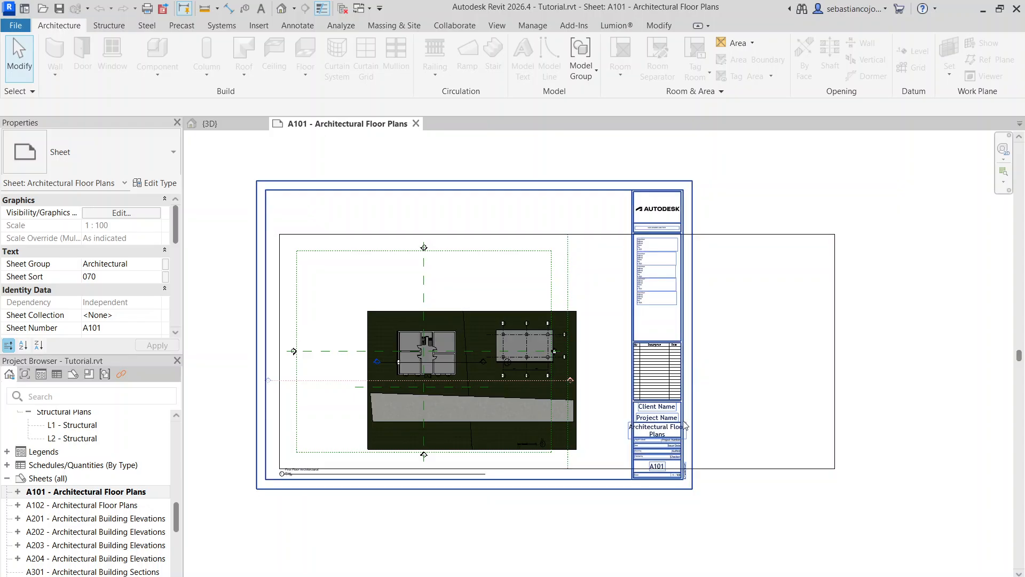
scroll(694, 230, up, 4)
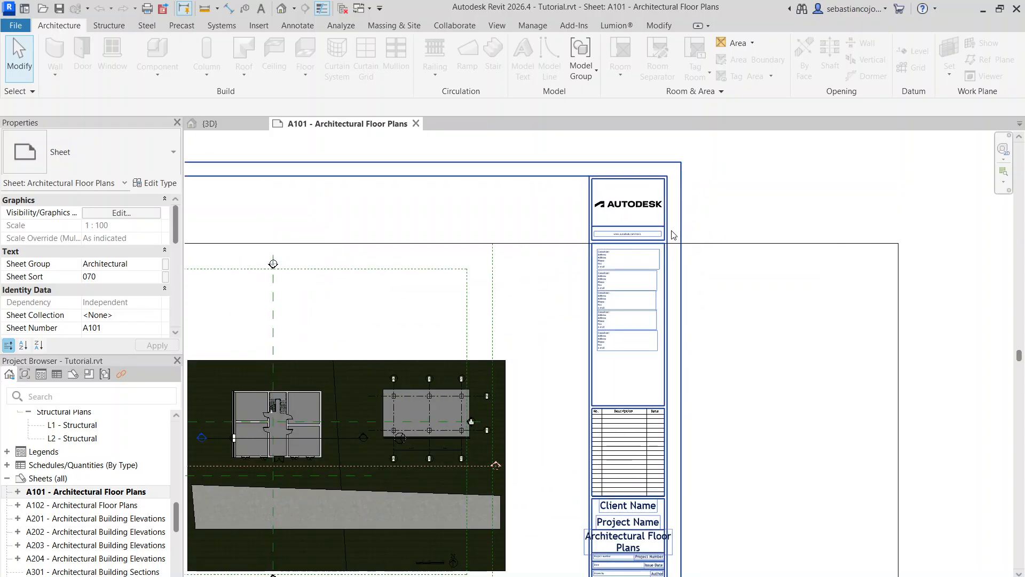
scroll(674, 235, down, 6)
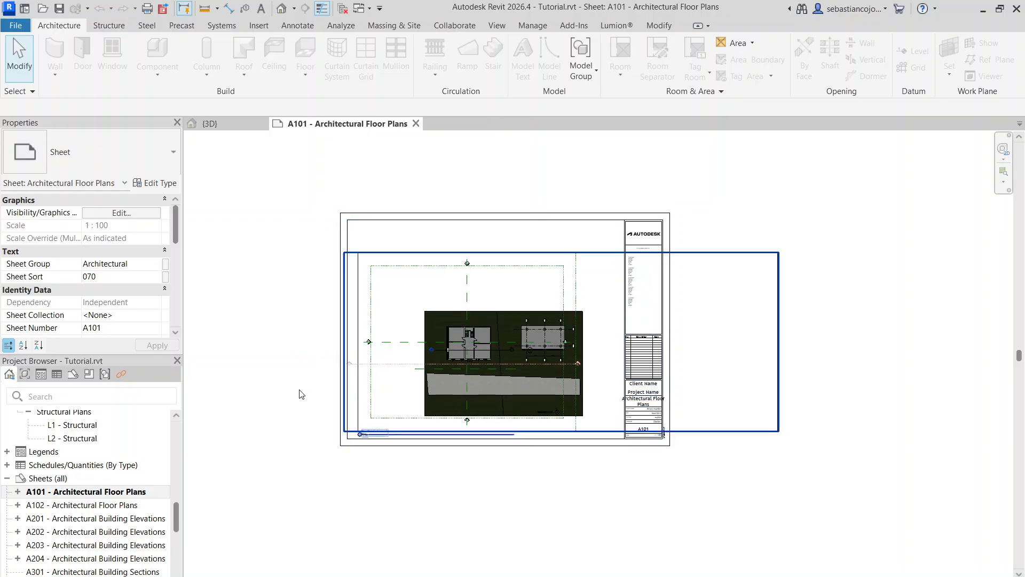
scroll(368, 293, up, 1)
scroll(367, 290, up, 1)
mouse_move(522, 298)
middle_down()
mouse_move(378, 278)
mouse_move(508, 303)
middle_up()
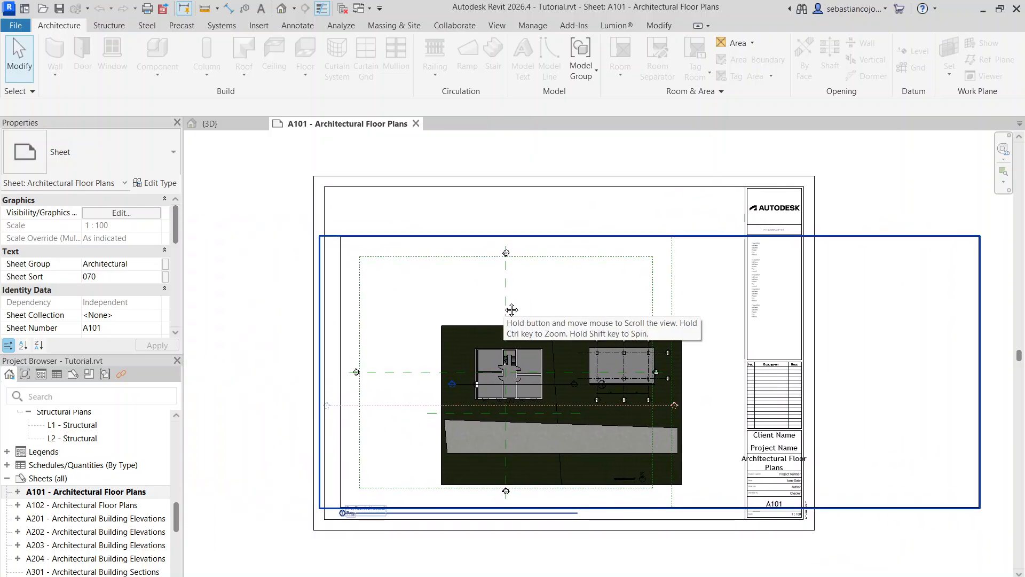
scroll(641, 382, down, 1)
middle_drag(646, 385, 572, 329)
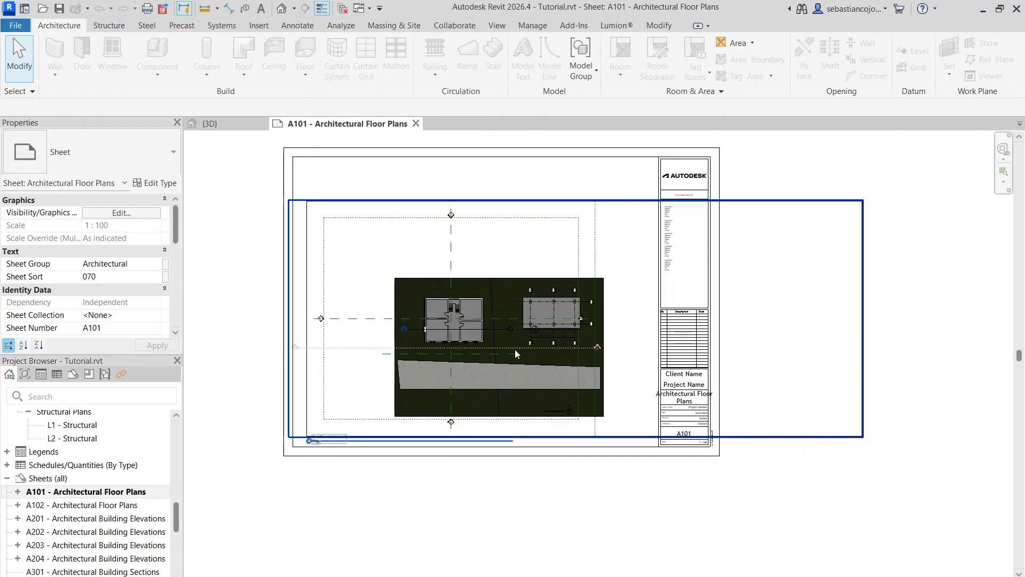
scroll(505, 337, up, 4)
scroll(504, 336, down, 4)
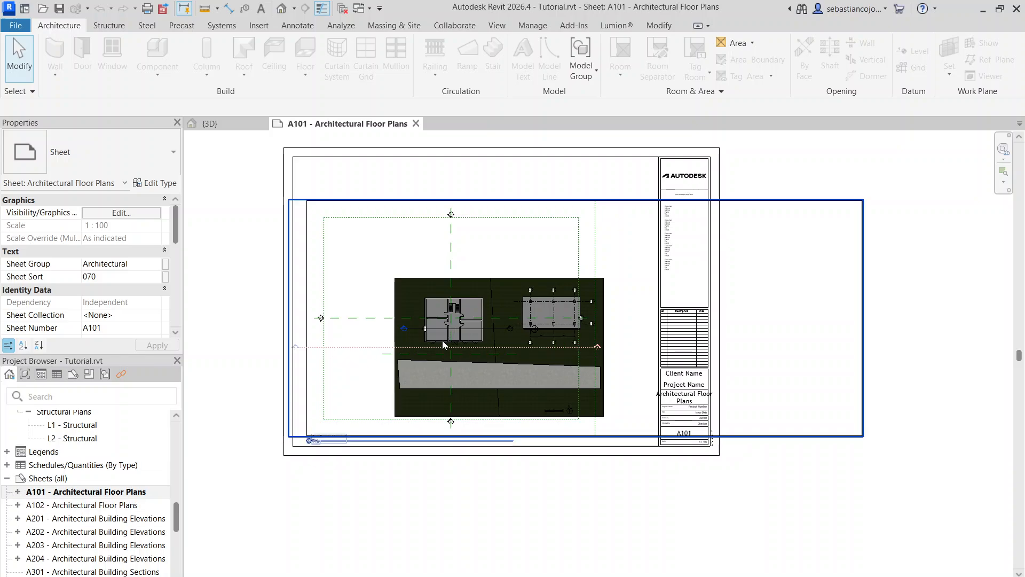
scroll(689, 193, up, 2)
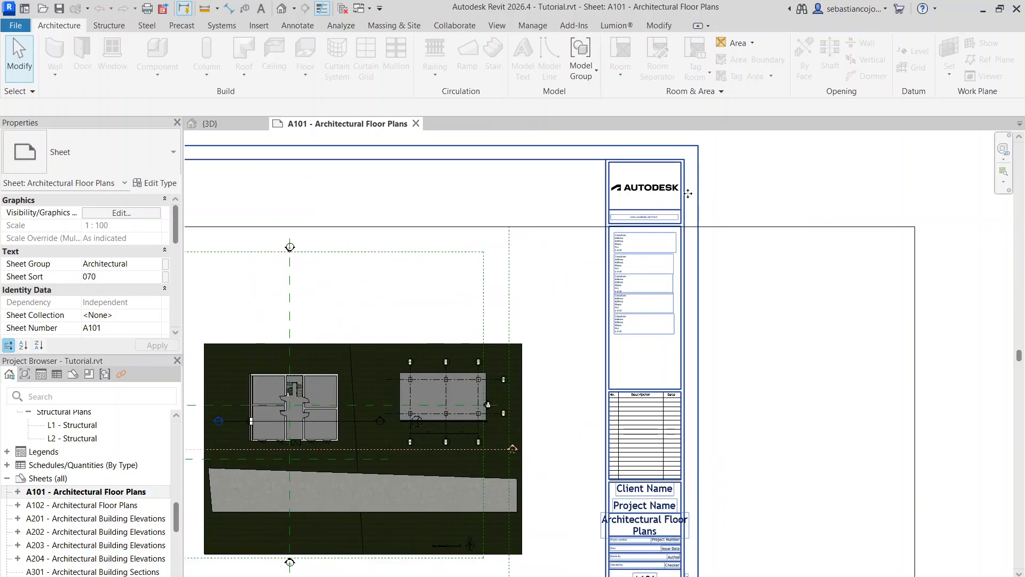
Select the A0 metric title block on sheet A101 and open its family for editing
click(688, 193)
scroll(687, 195, down, 2)
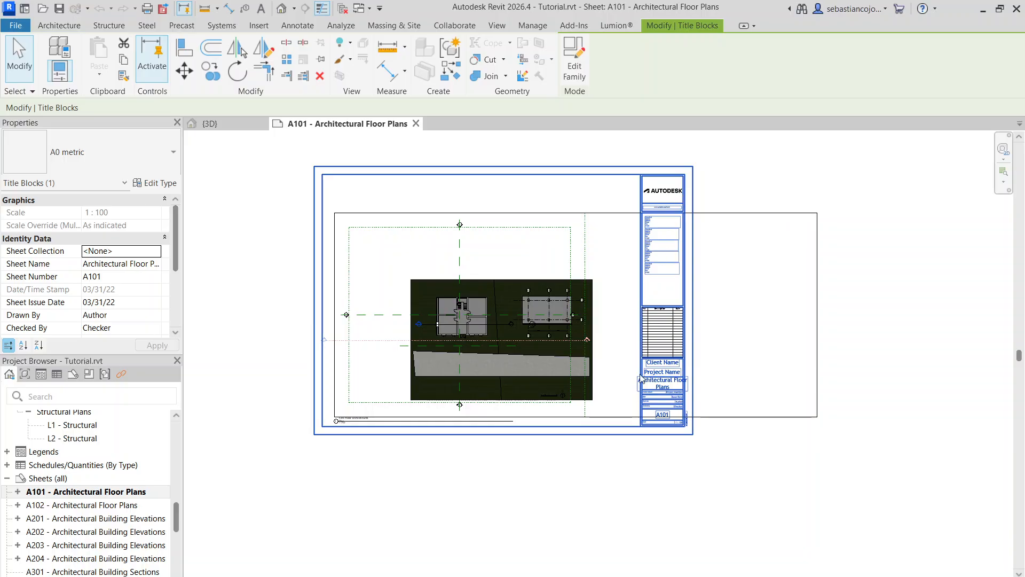
scroll(684, 230, up, 2)
scroll(628, 165, down, 2)
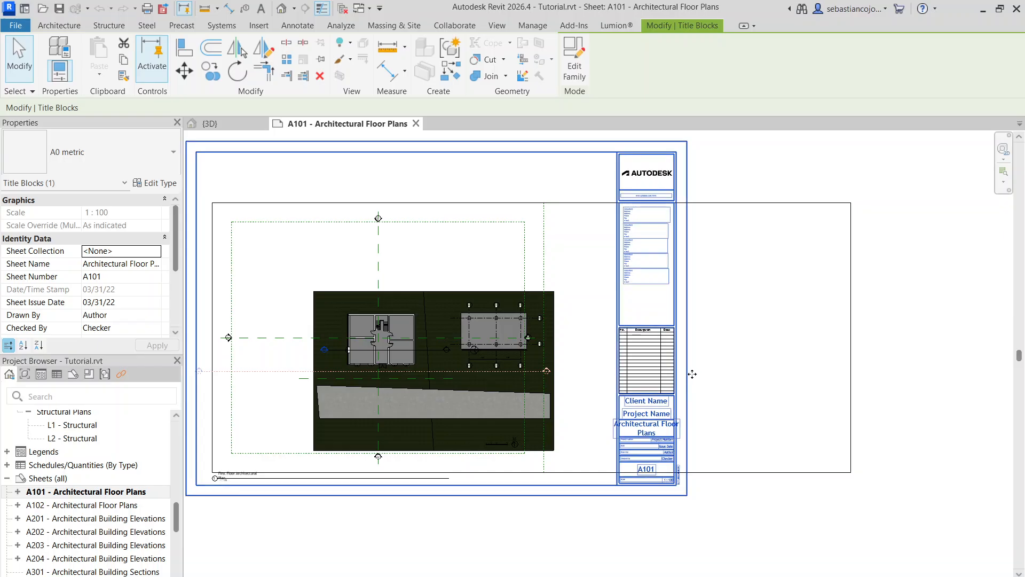
scroll(692, 374, up, 2)
scroll(691, 372, down, 3)
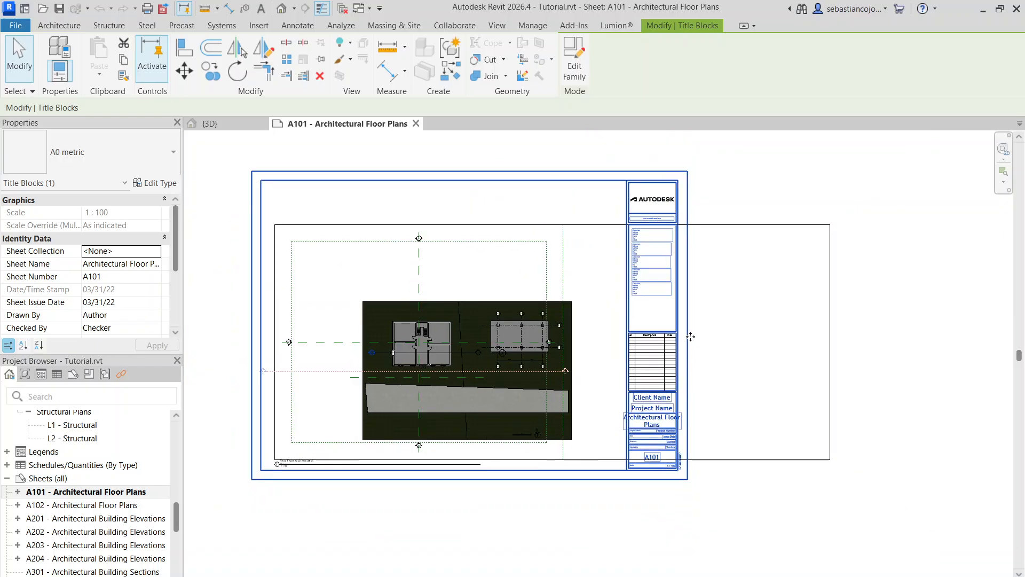
double_click(689, 380)
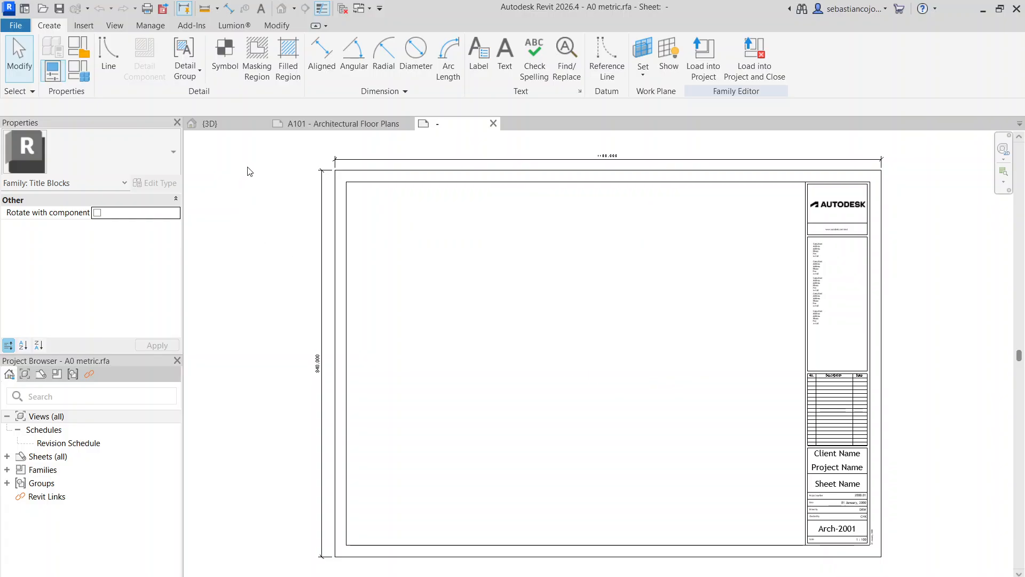
Compare sheet A101 with its title block family, and examine the family's border dimensions, logo area, revision table and project fields
click(320, 124)
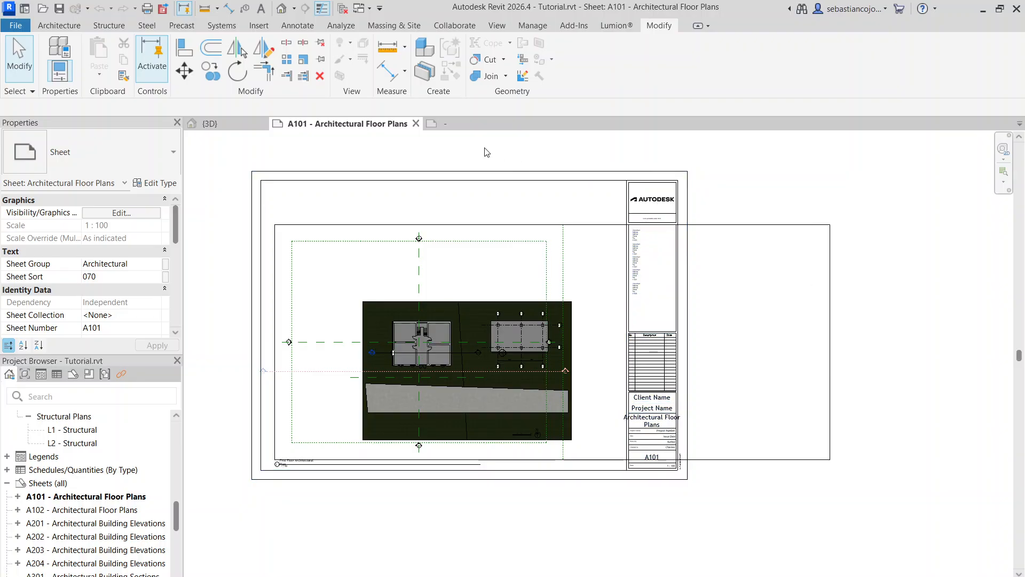
click(456, 119)
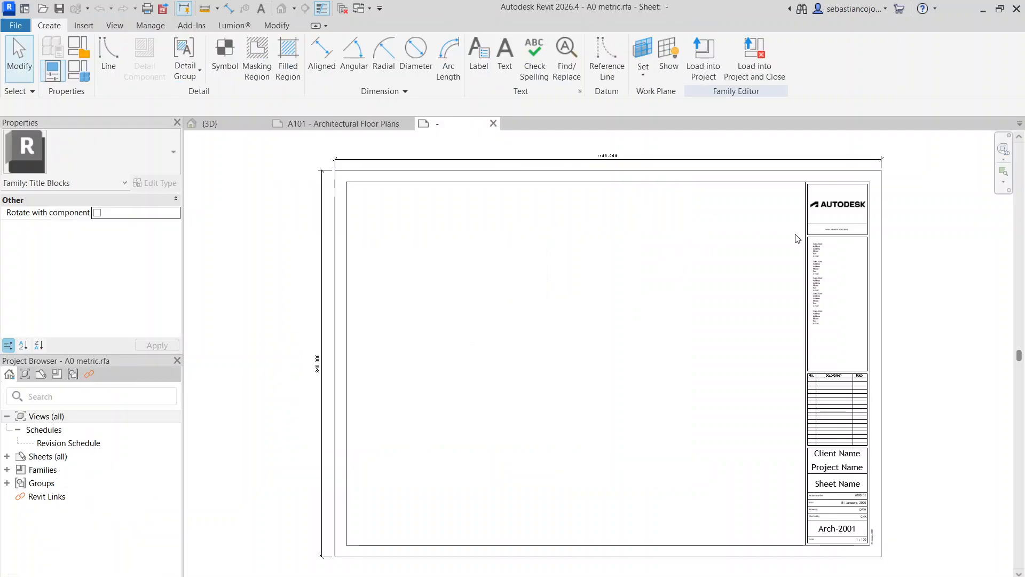
middle_drag(766, 306, 750, 348)
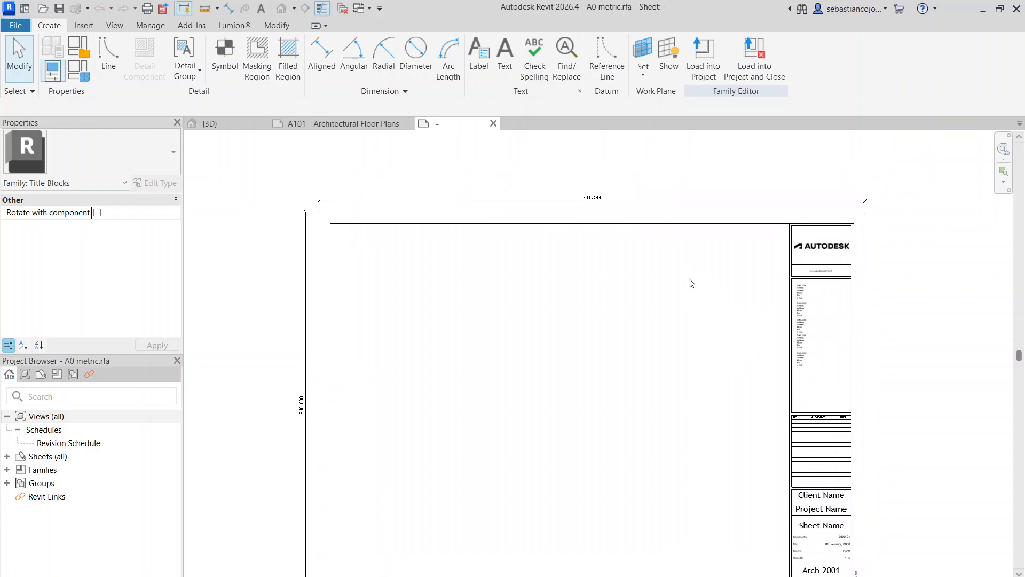
scroll(726, 231, up, 5)
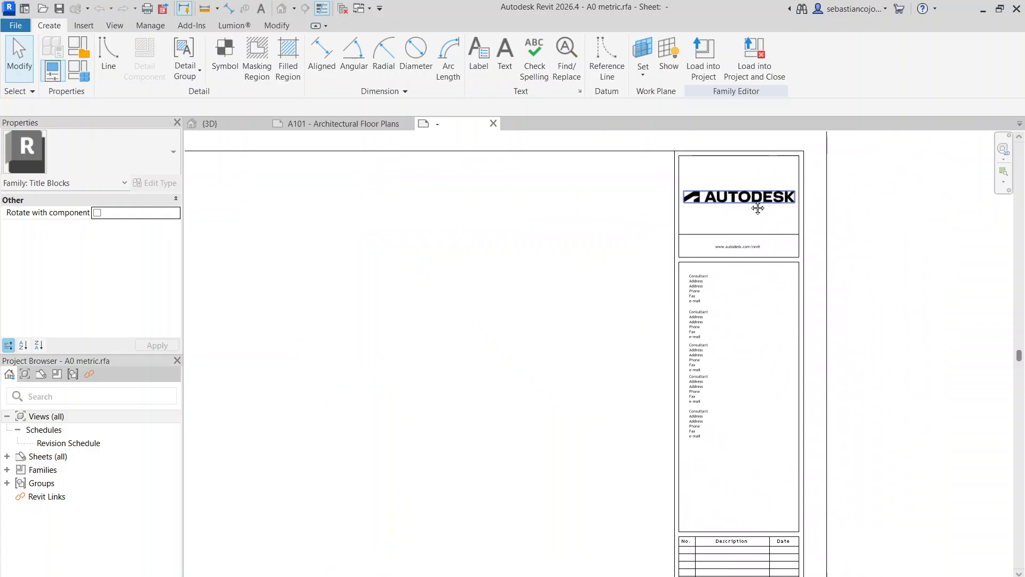
scroll(727, 231, down, 5)
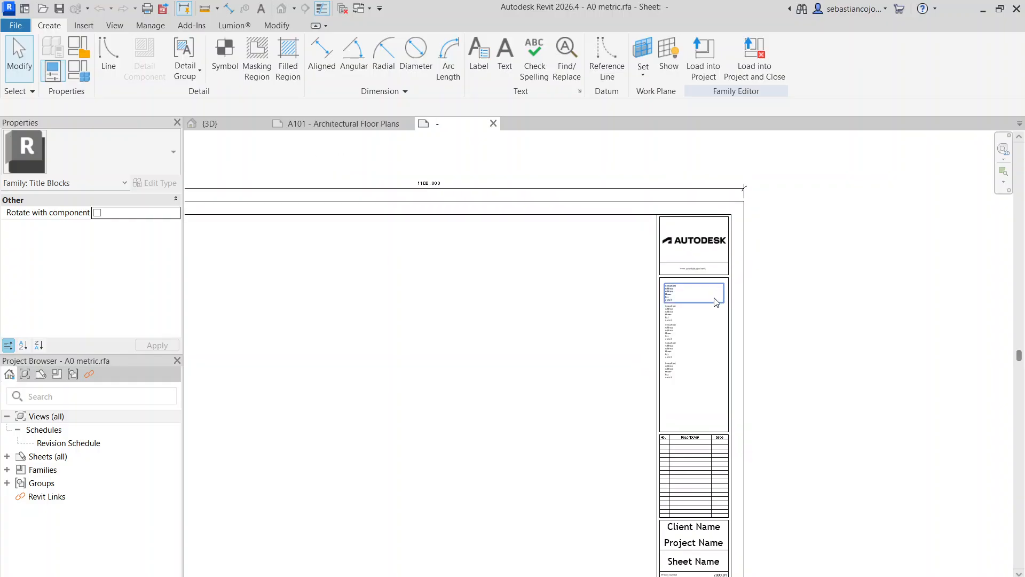
scroll(419, 156, up, 3)
scroll(304, 280, down, 6)
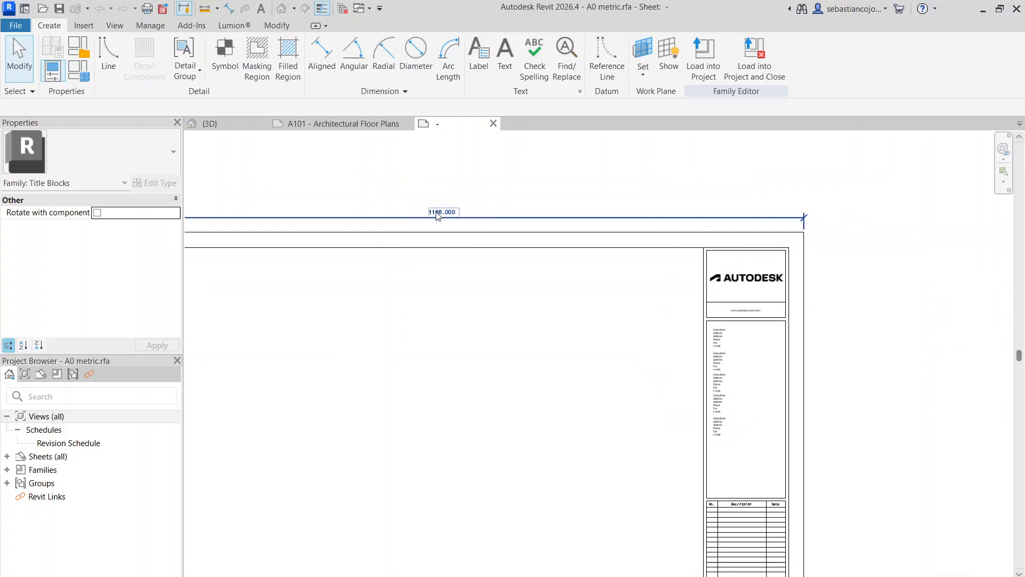
scroll(280, 331, up, 5)
scroll(288, 342, down, 5)
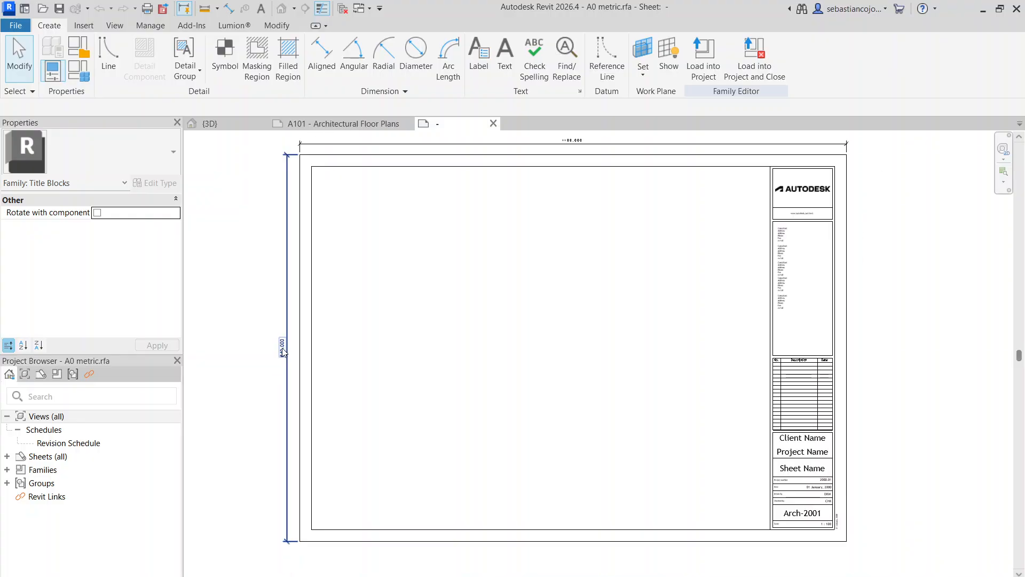
scroll(448, 230, up, 5)
scroll(450, 229, down, 3)
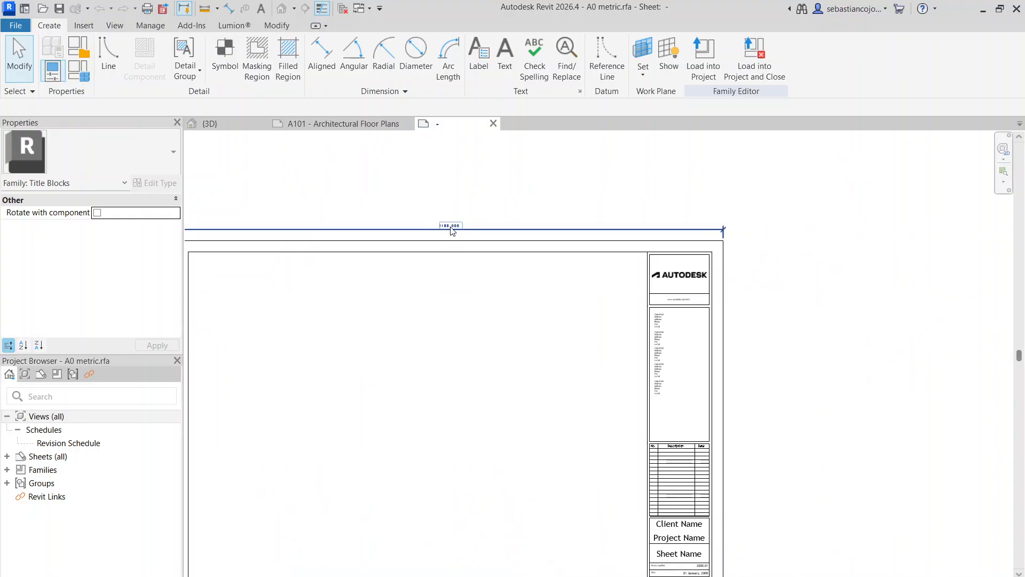
scroll(451, 229, up, 3)
scroll(451, 230, down, 5)
scroll(648, 527, up, 4)
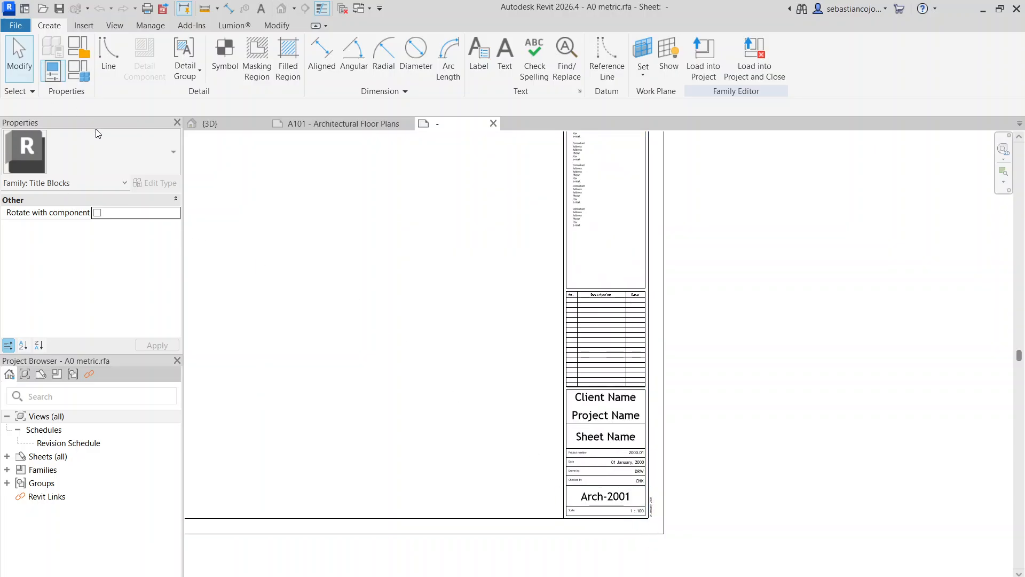
scroll(657, 508, down, 3)
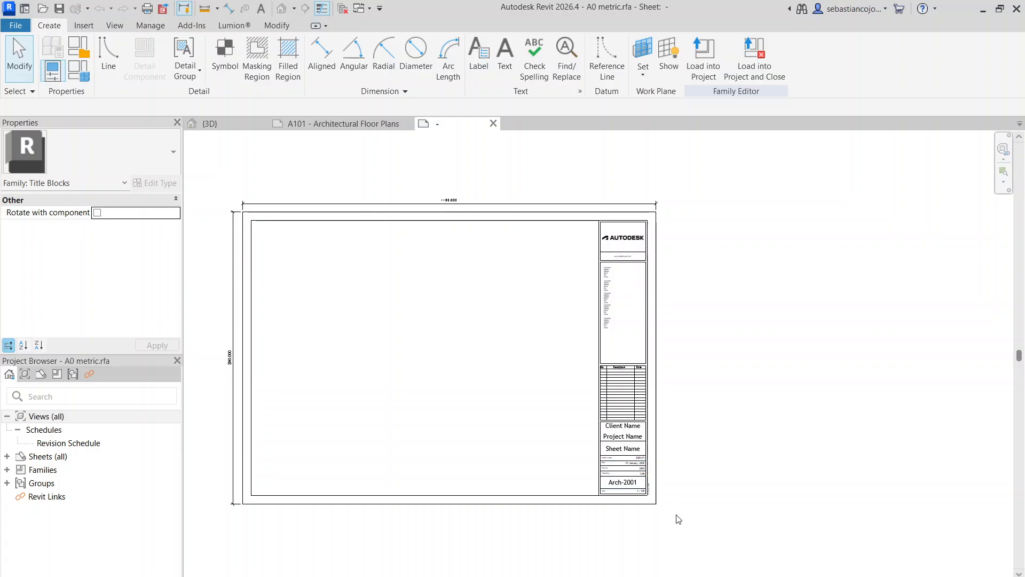
Delete the inner frame and all title block content inside the outer sheet border, keeping the border and its dimensions
scroll(656, 509, up, 4)
drag(647, 493, 437, 313)
scroll(634, 448, down, 4)
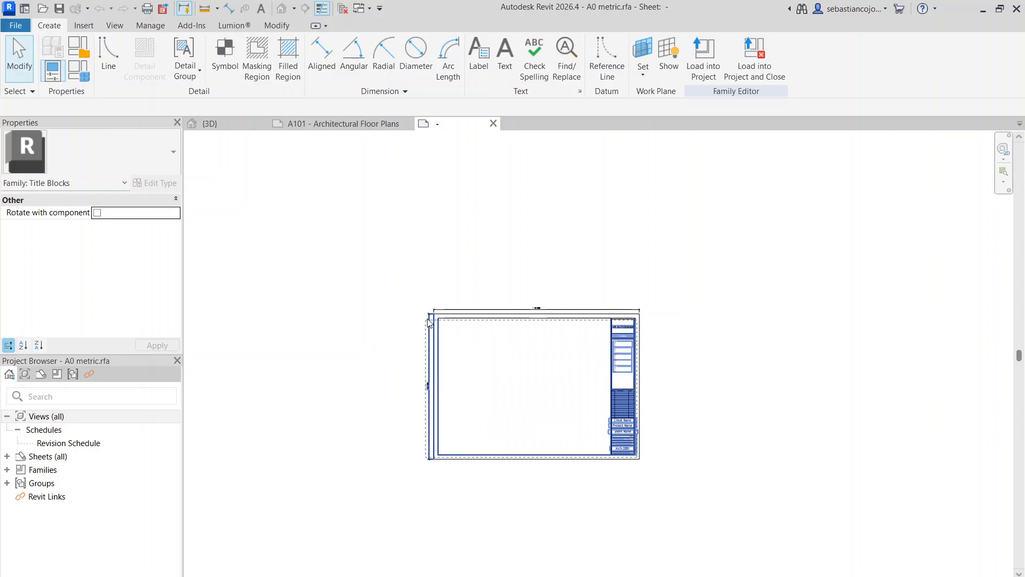
scroll(437, 313, up, 2)
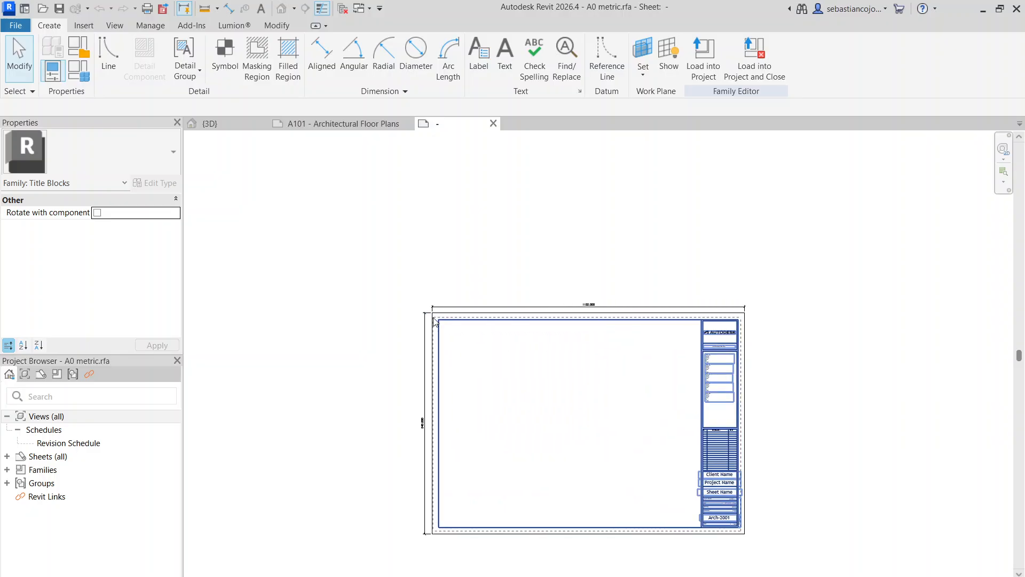
drag(437, 321, 767, 530)
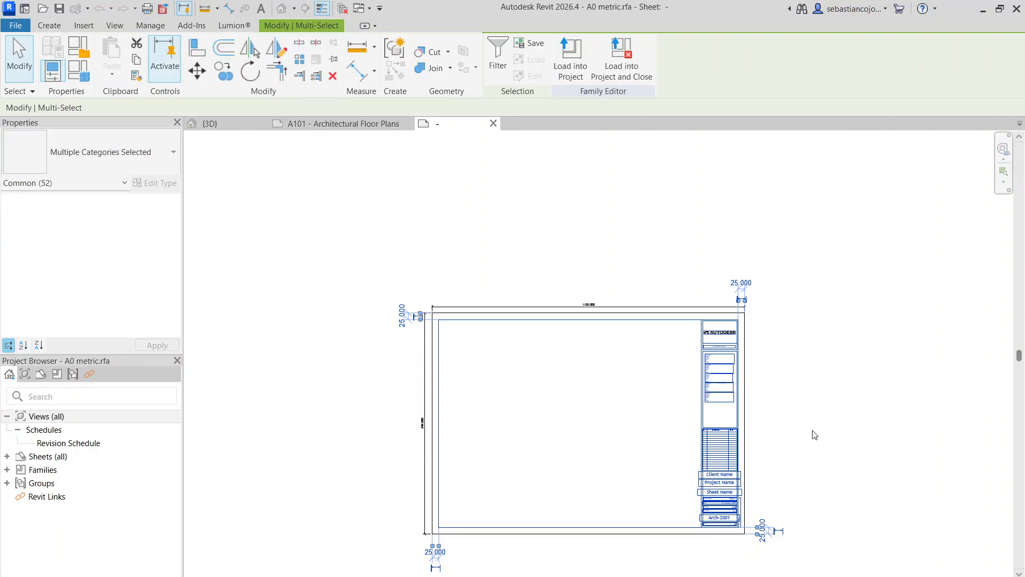
scroll(803, 419, up, 3)
key(Delete)
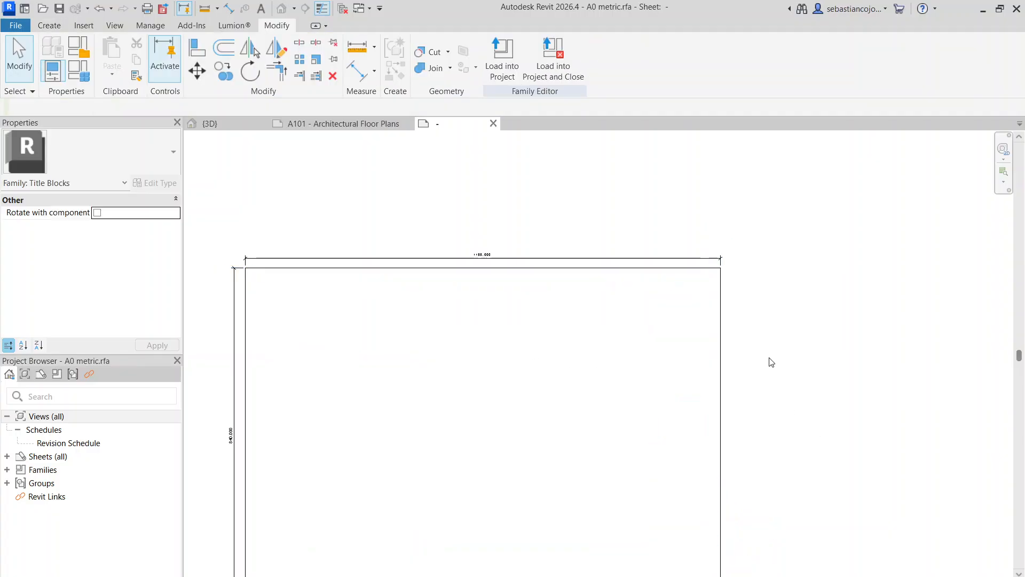
Examine the emptied title block border together with its overall width and height dimensions
scroll(614, 407, down, 4)
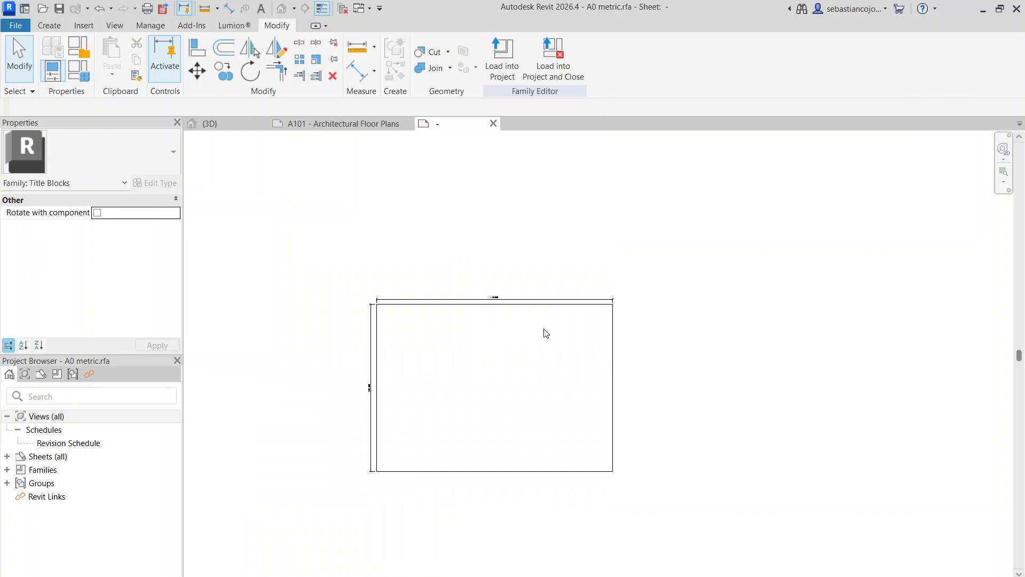
scroll(497, 286, up, 4)
scroll(488, 300, down, 2)
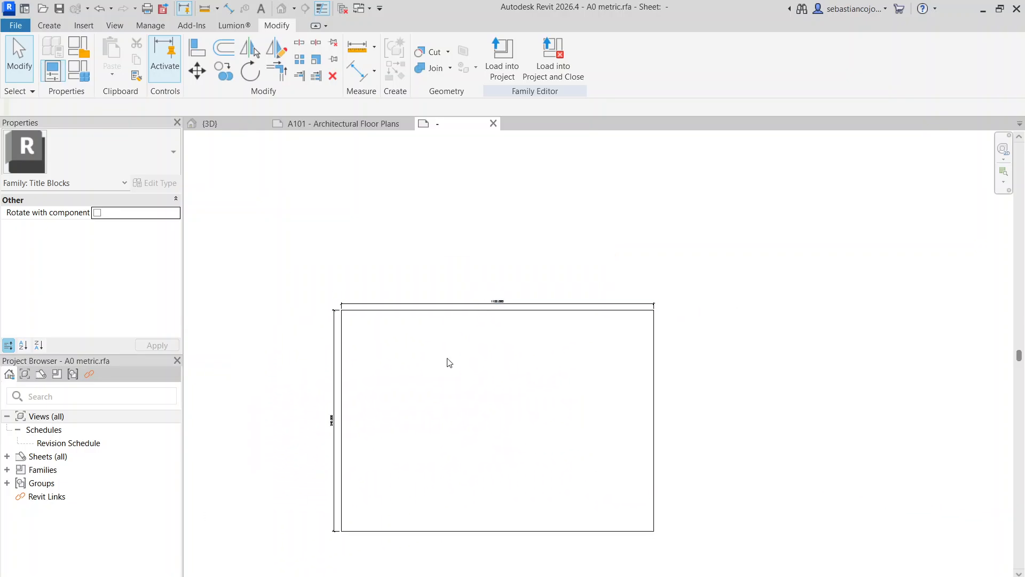
scroll(437, 343, up, 2)
scroll(506, 236, down, 2)
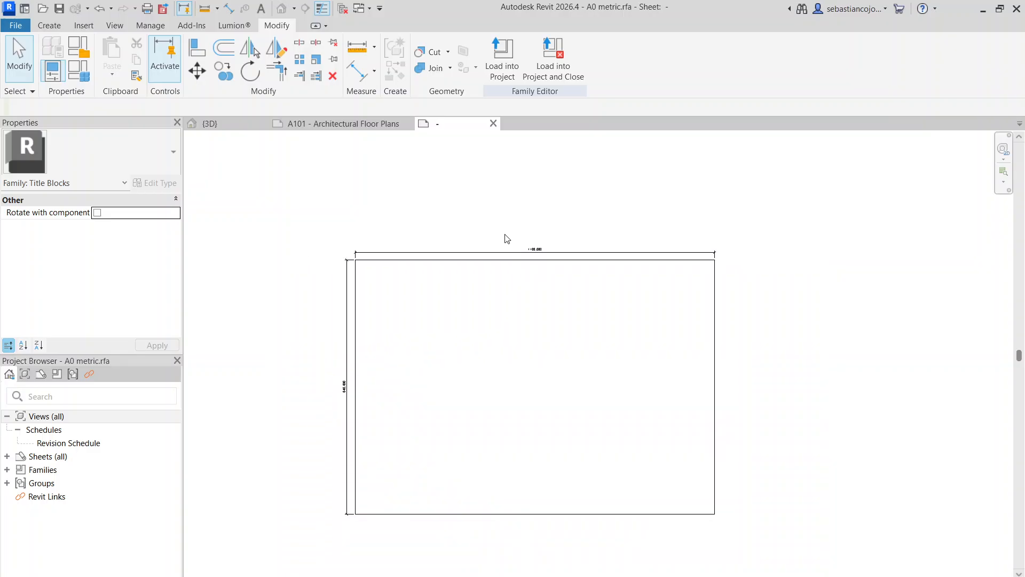
scroll(495, 272, up, 2)
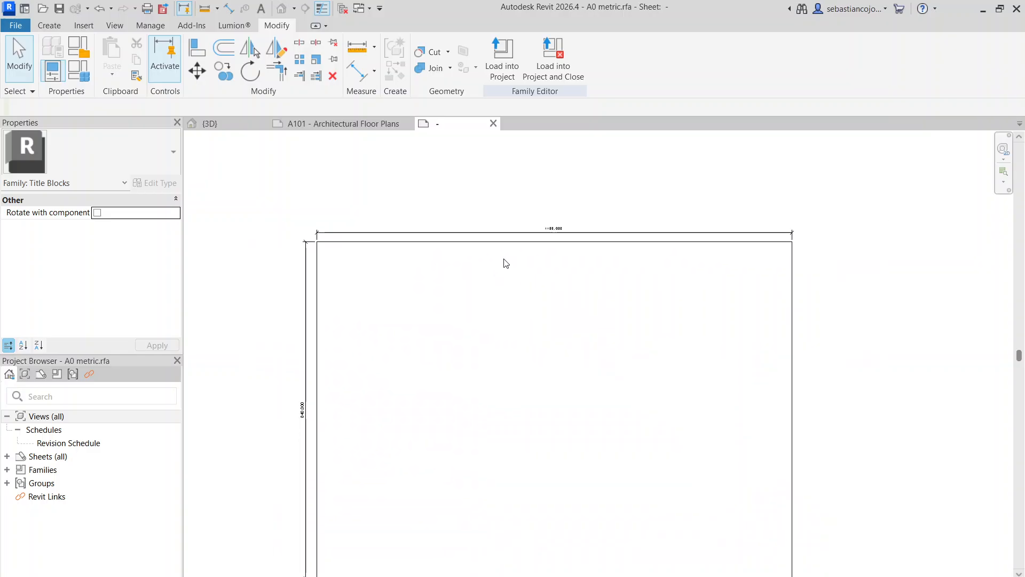
scroll(506, 264, down, 2)
scroll(507, 235, up, 2)
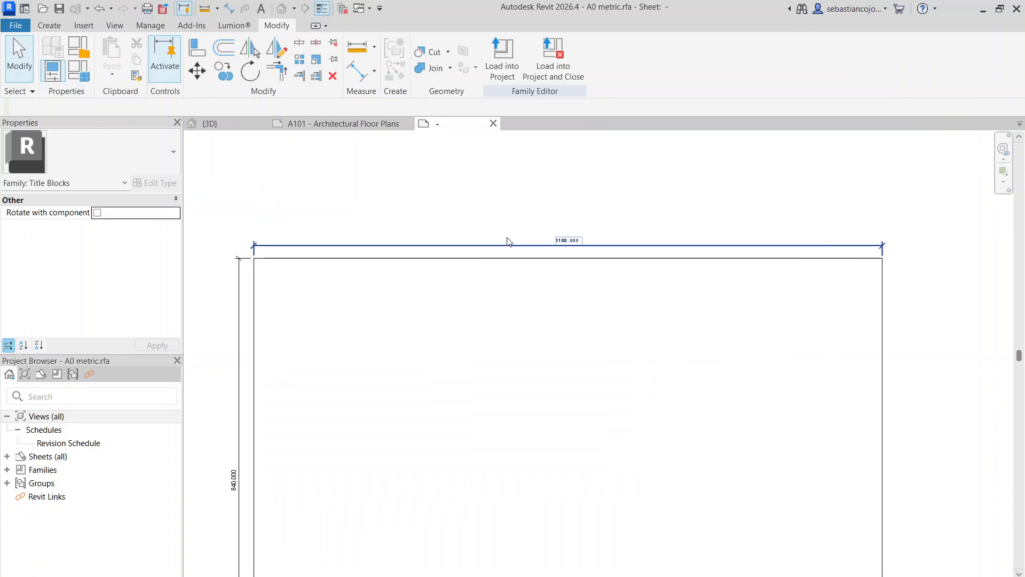
scroll(517, 233, down, 2)
scroll(462, 319, down, 1)
scroll(463, 319, down, 1)
middle_drag(462, 319, 407, 284)
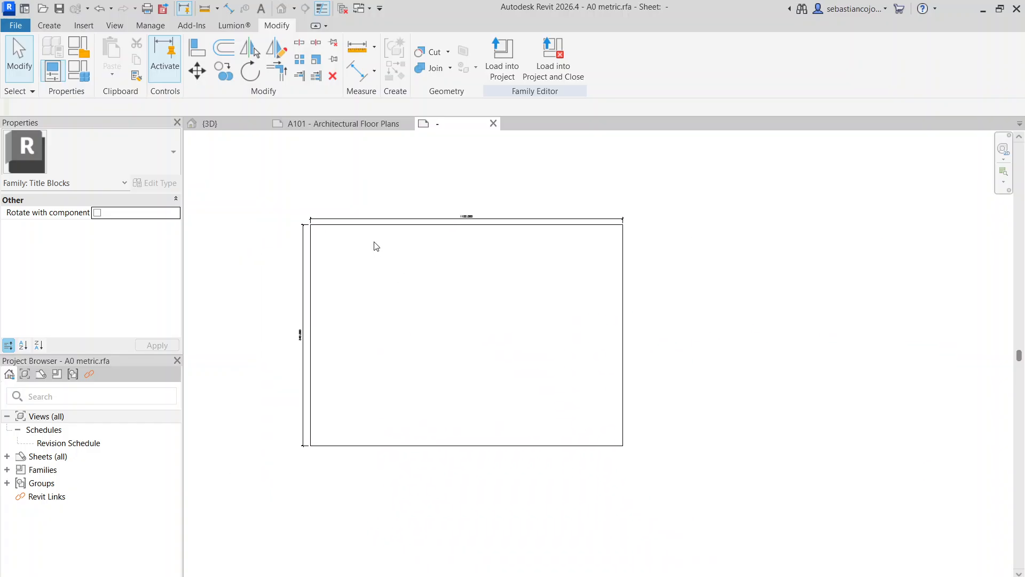
scroll(428, 278, up, 2)
middle_drag(462, 358, 490, 362)
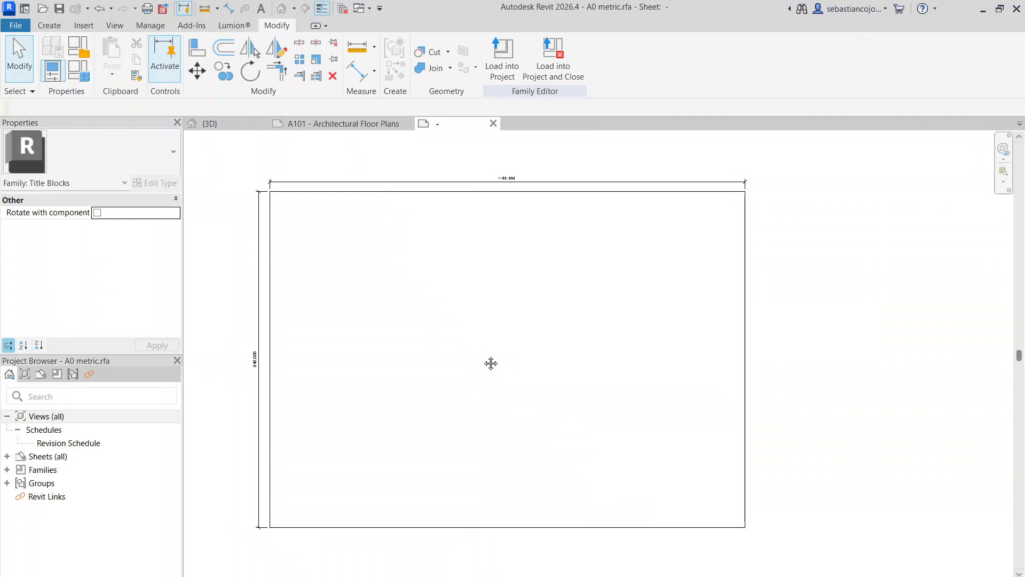
scroll(490, 362, down, 1)
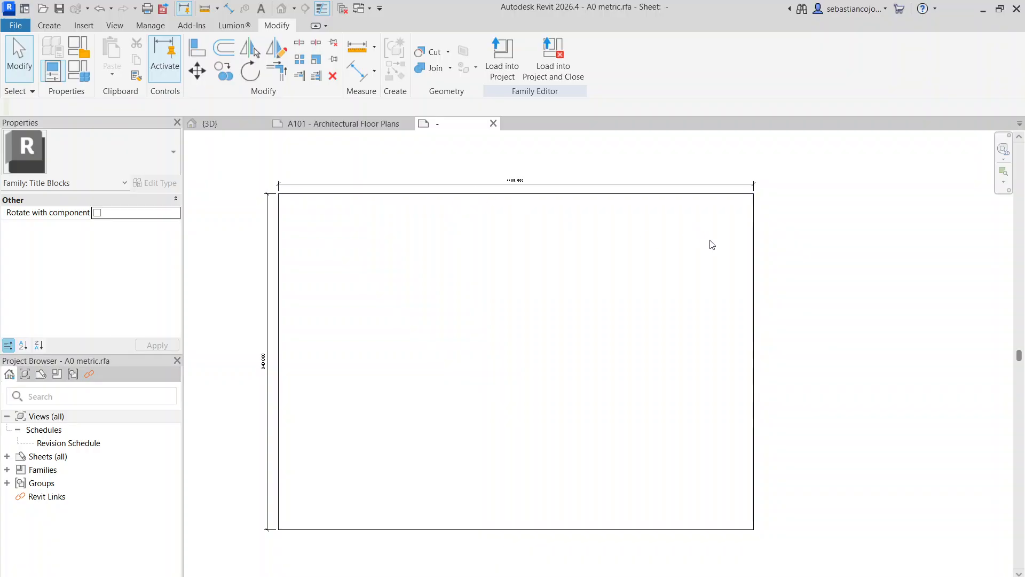
Select the border's vertical and horizontal edges to inspect their driving dimensions, opening the width value for editing without changing it
click(748, 280)
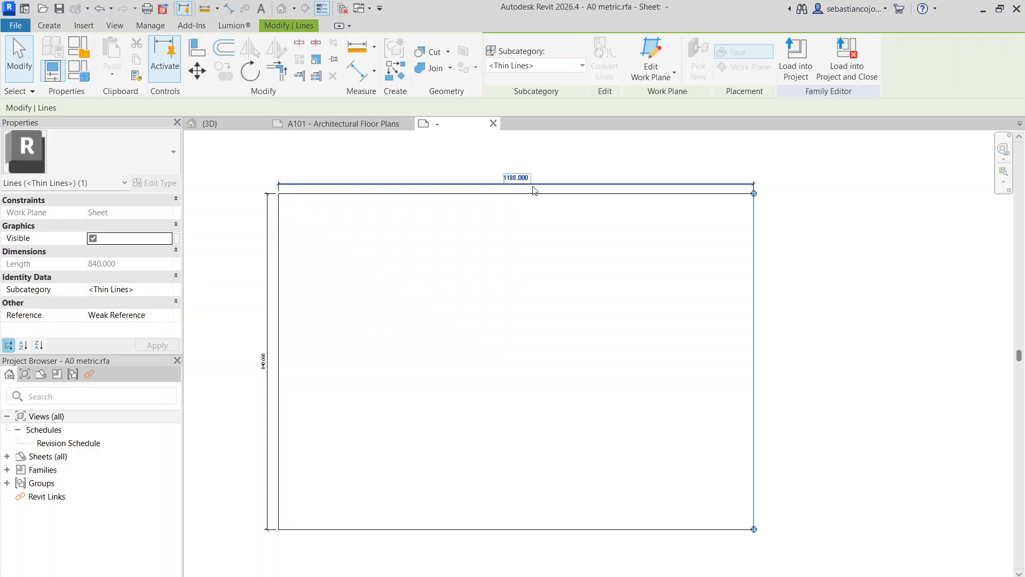
scroll(524, 184, up, 8)
scroll(507, 184, down, 7)
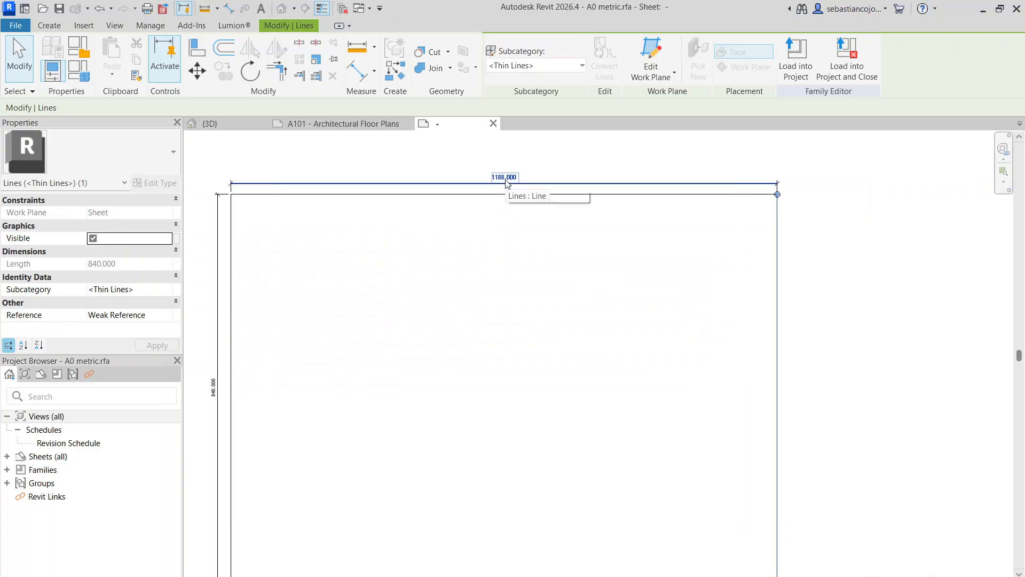
scroll(508, 184, down, 2)
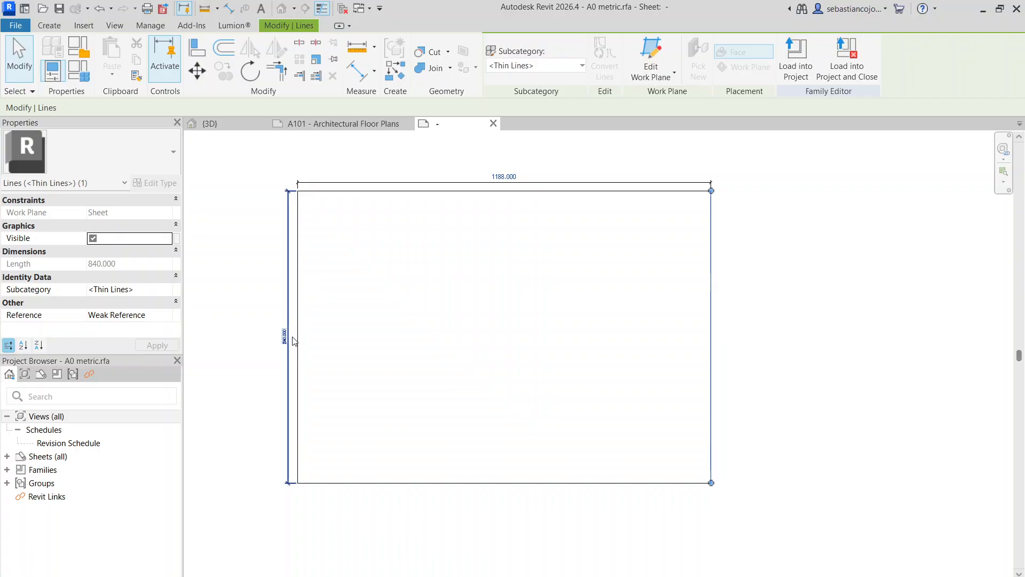
click(386, 192)
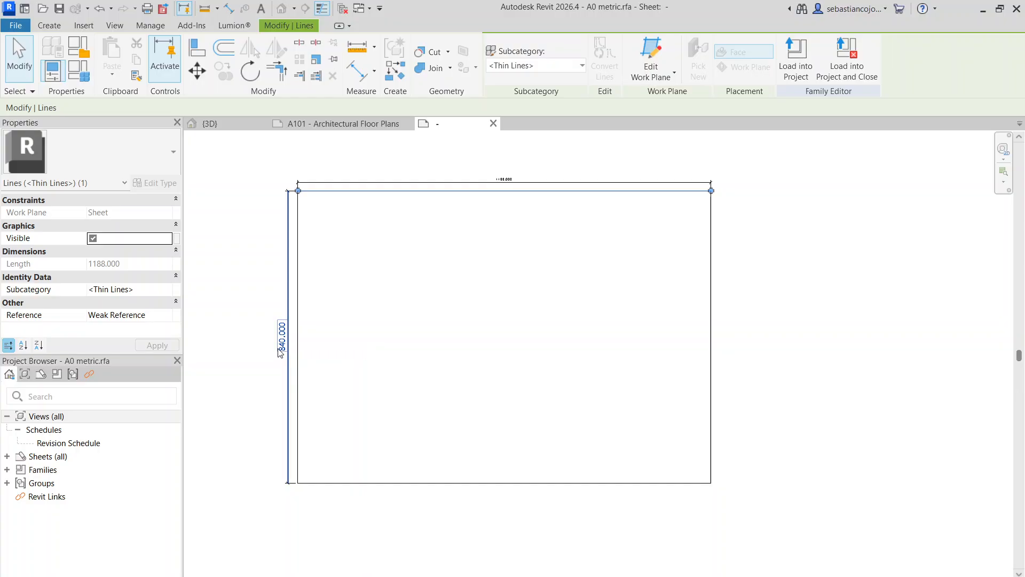
click(711, 245)
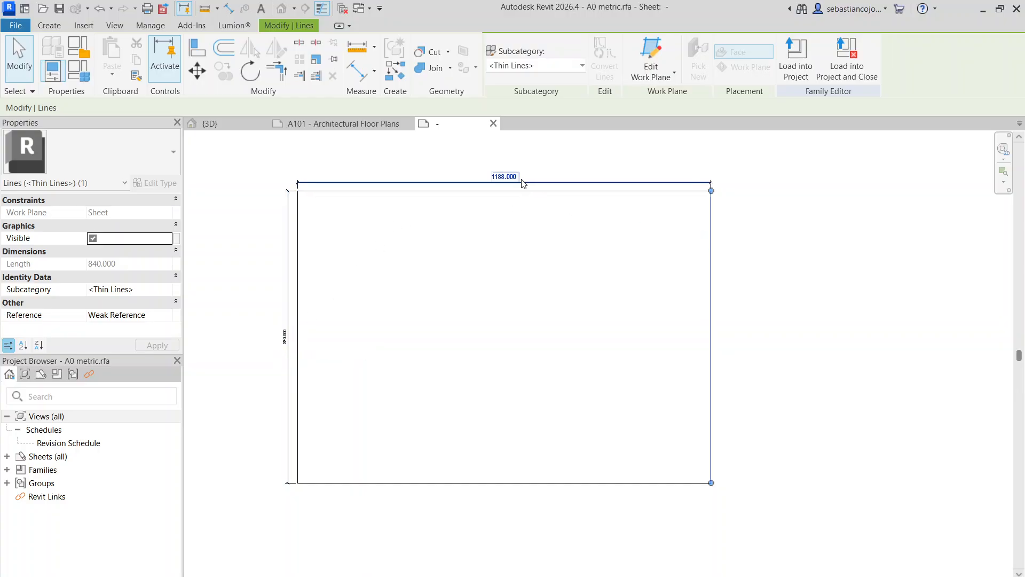
click(505, 177)
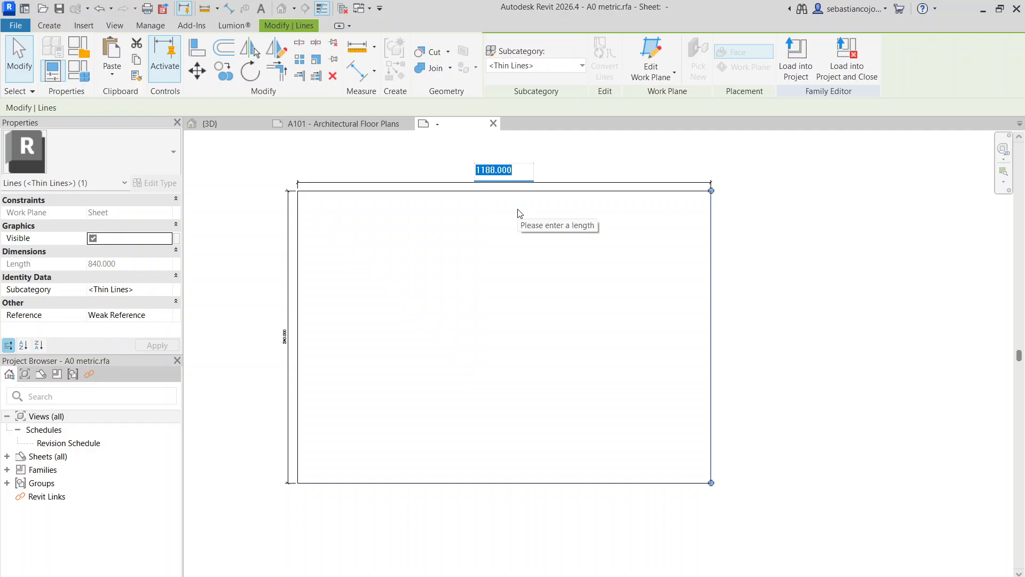
key(Escape)
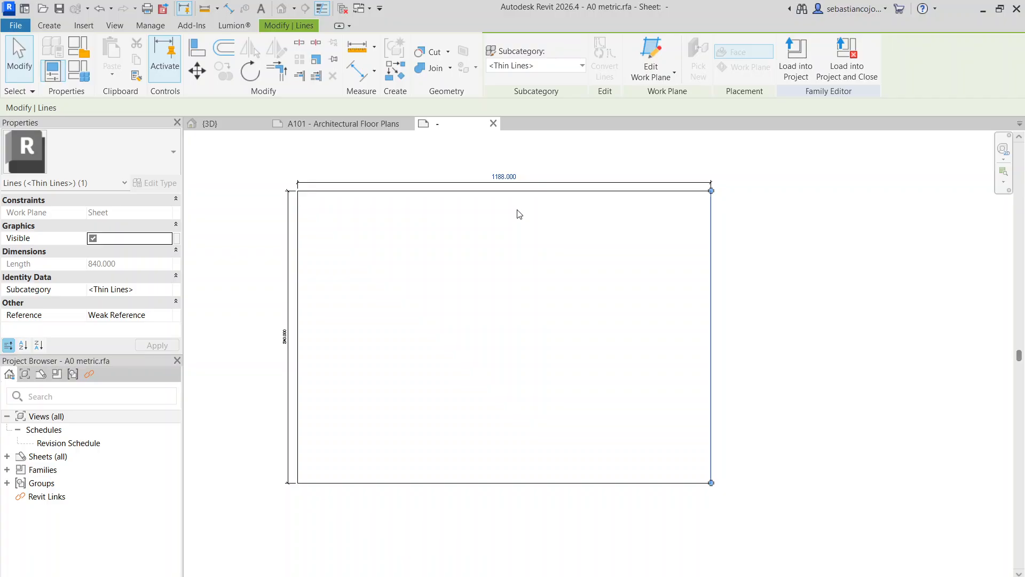
click(520, 214)
scroll(789, 228, down, 2)
scroll(775, 249, up, 3)
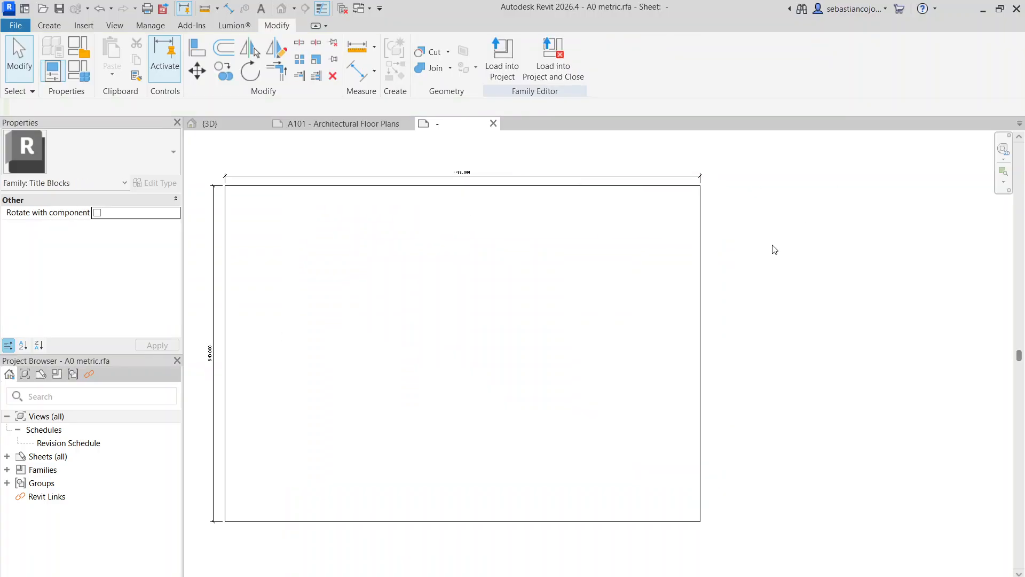
scroll(785, 269, up, 1)
scroll(524, 161, up, 1)
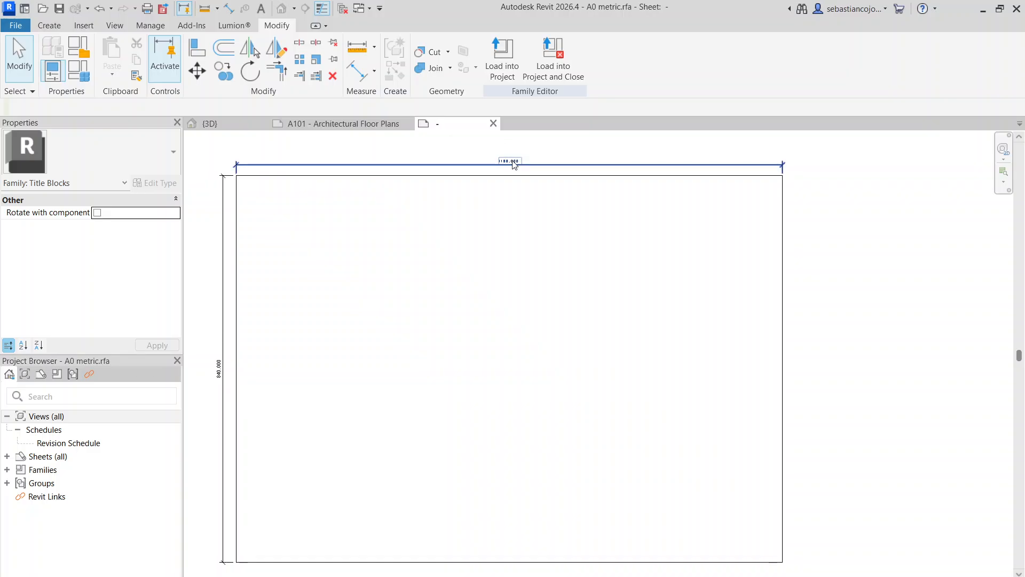
scroll(537, 274, down, 2)
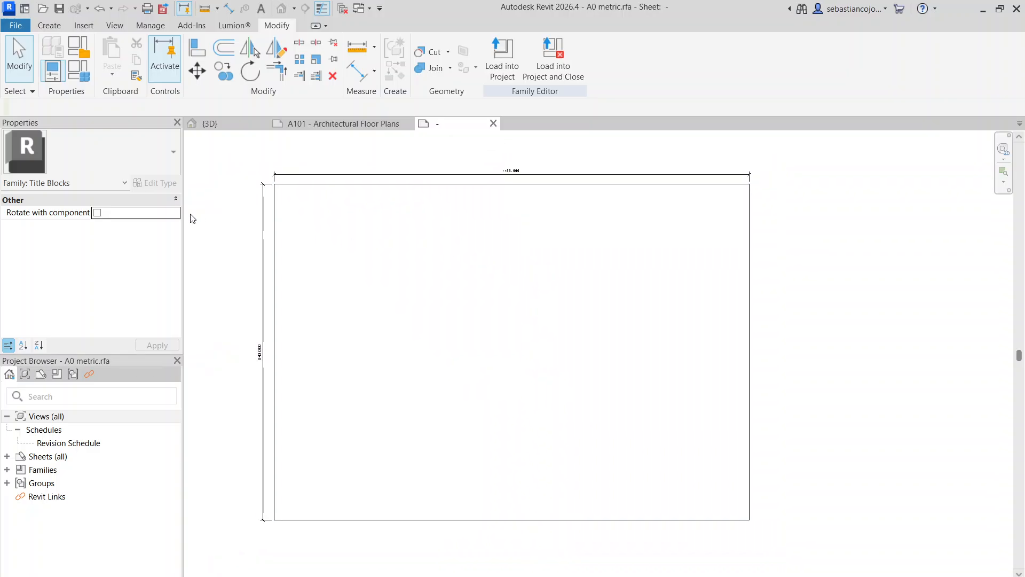
Save the title block as a new family file named A0 metric without text.rfa in Documents
click(20, 28)
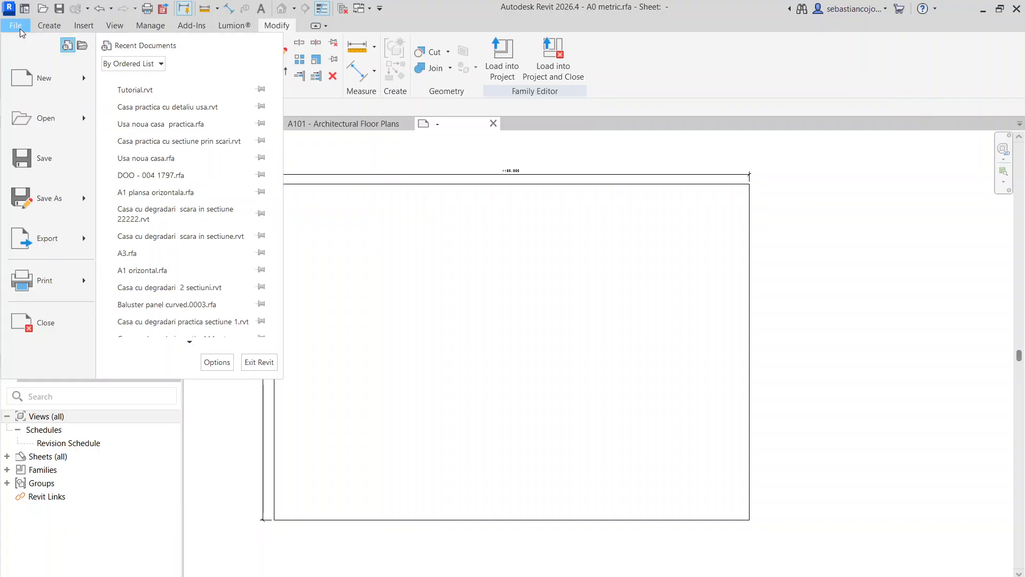
mouse_move(67, 206)
click(191, 186)
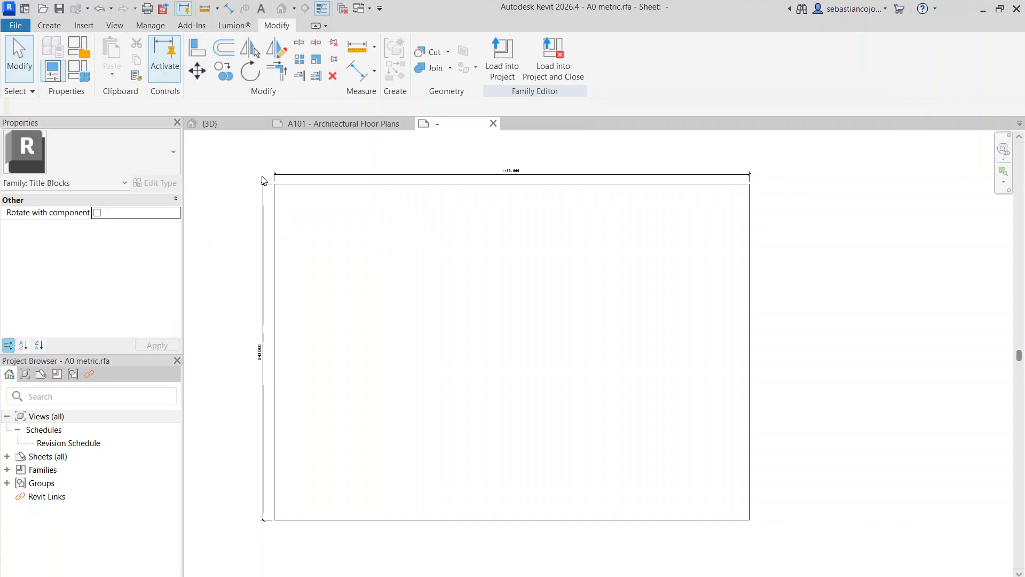
click(416, 172)
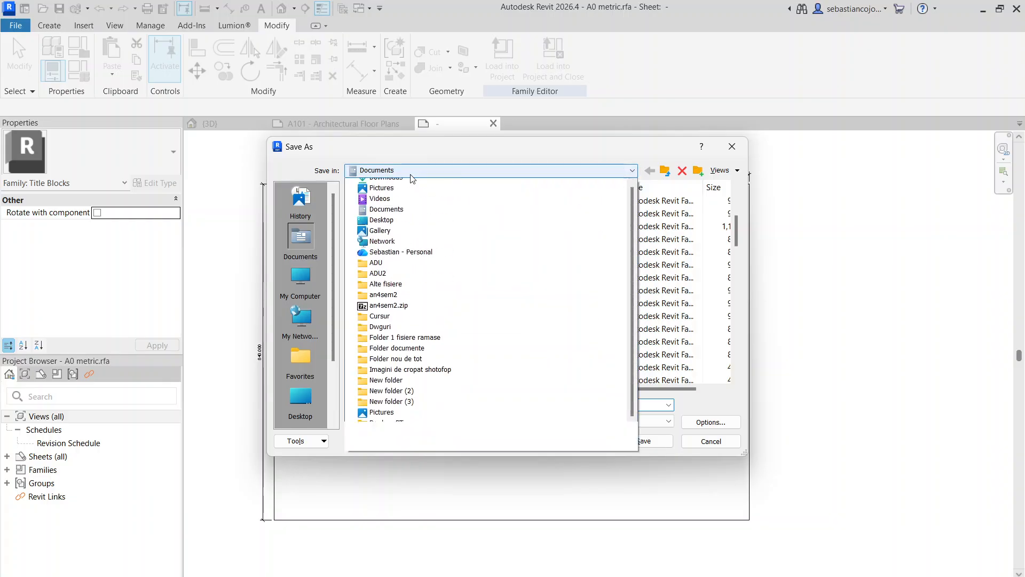
click(410, 182)
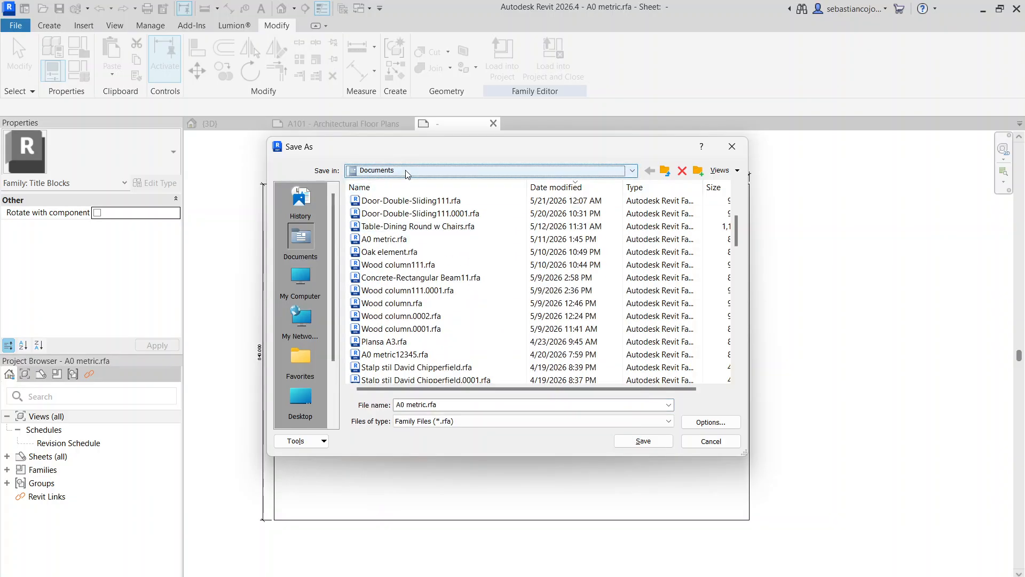
click(427, 404)
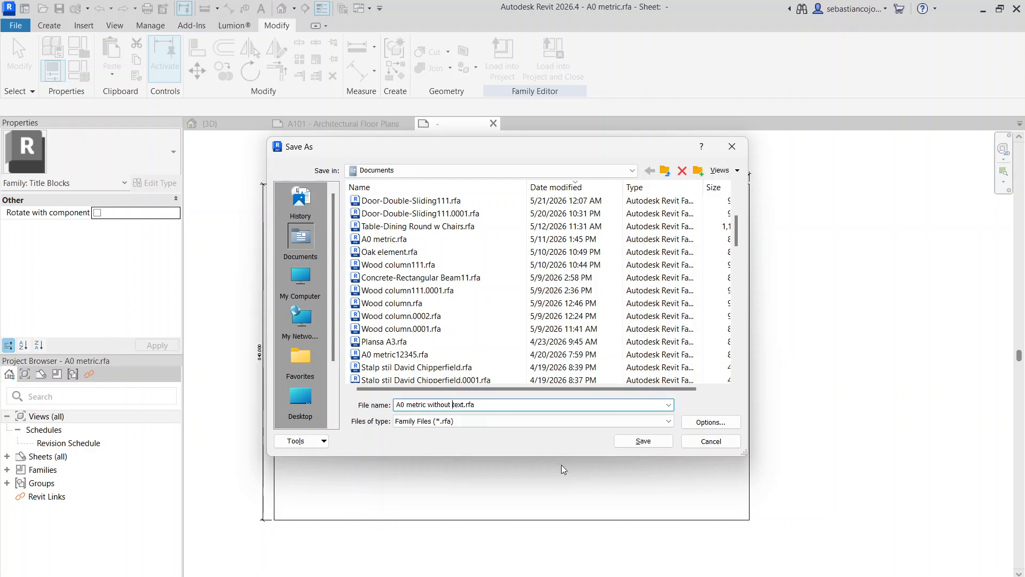
click(648, 446)
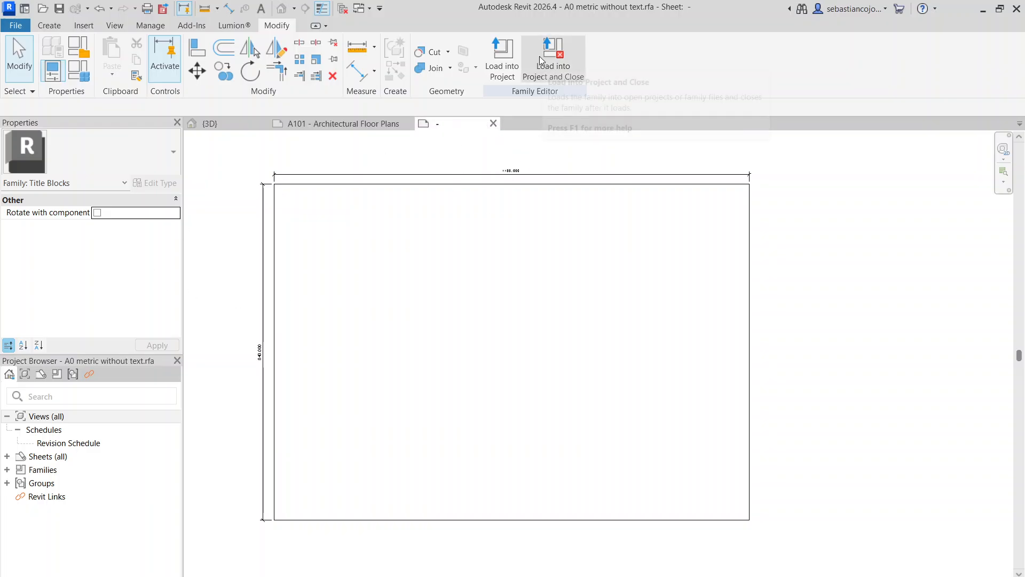
Load the A0 metric without text family into the project and place it beside the existing title block on sheet A101
click(508, 57)
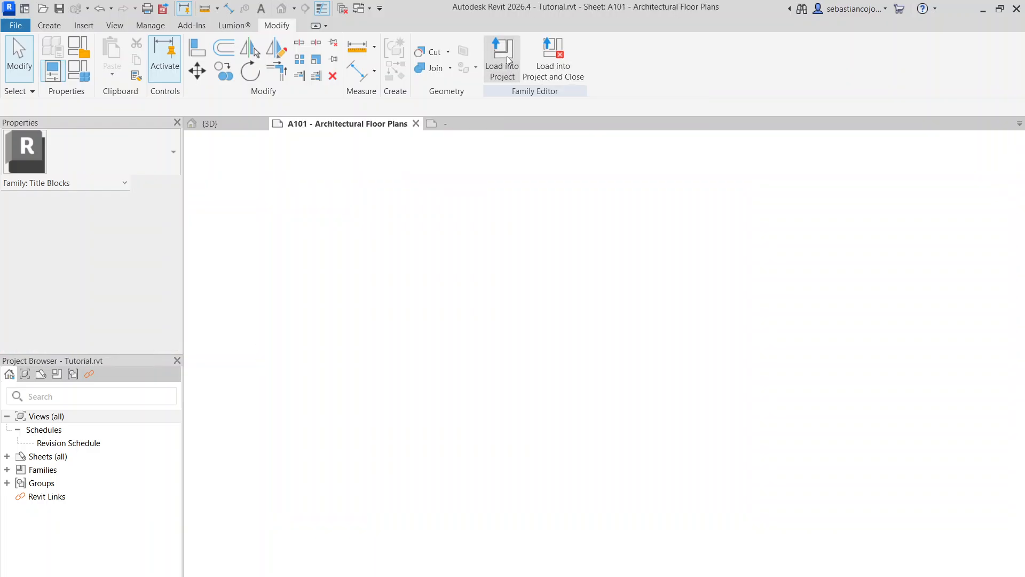
scroll(604, 331, down, 3)
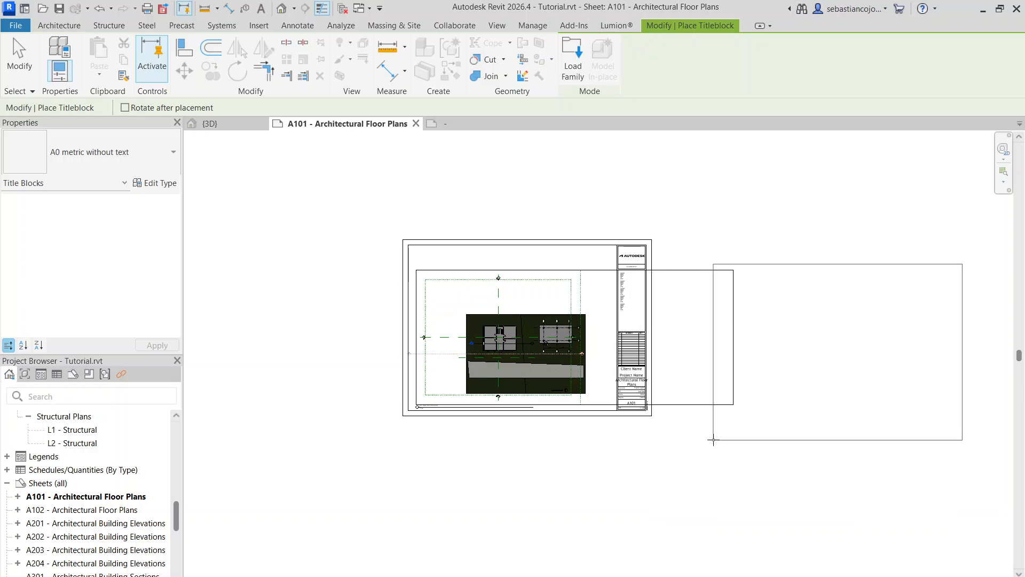
click(671, 419)
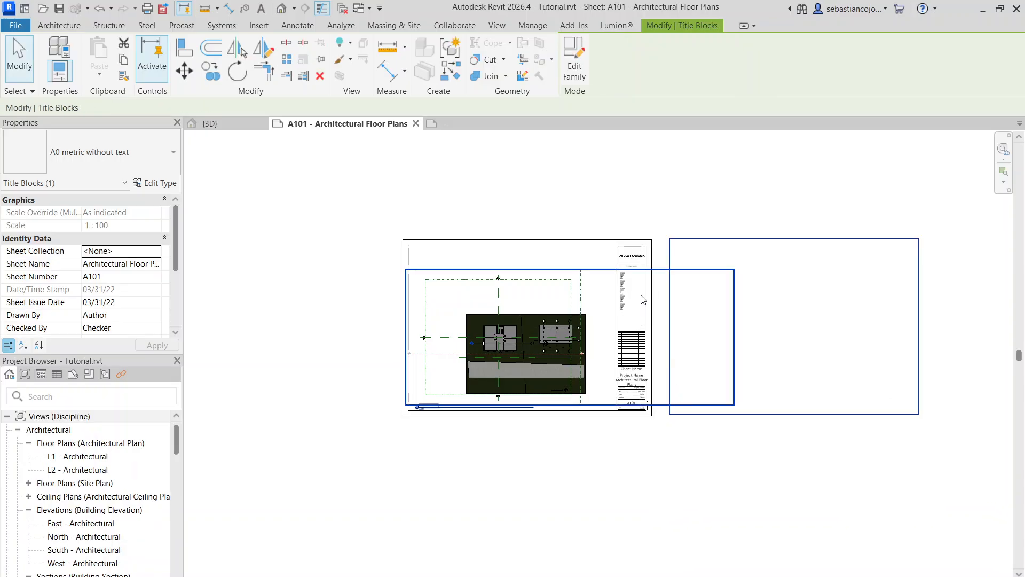
Delete the original A0 metric title block from sheet A101 and move the A0 metric without text border over the floor plan view
click(640, 250)
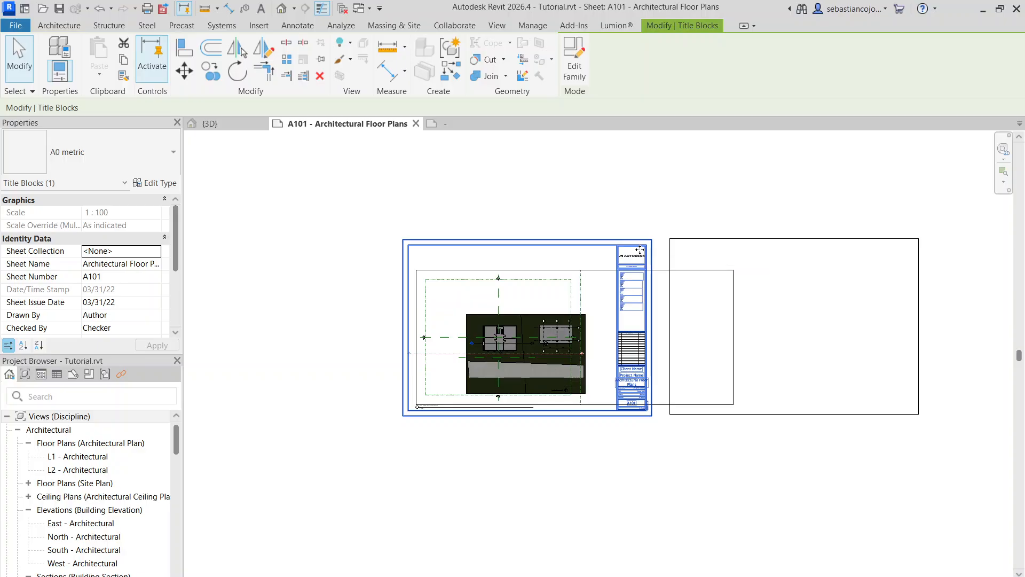
key(Delete)
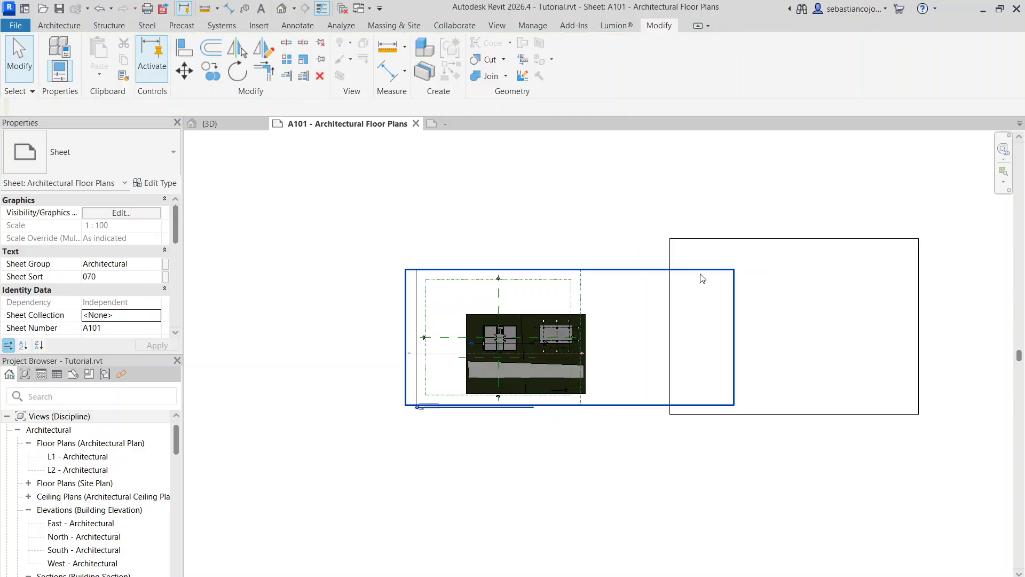
click(673, 254)
drag(671, 261, 411, 253)
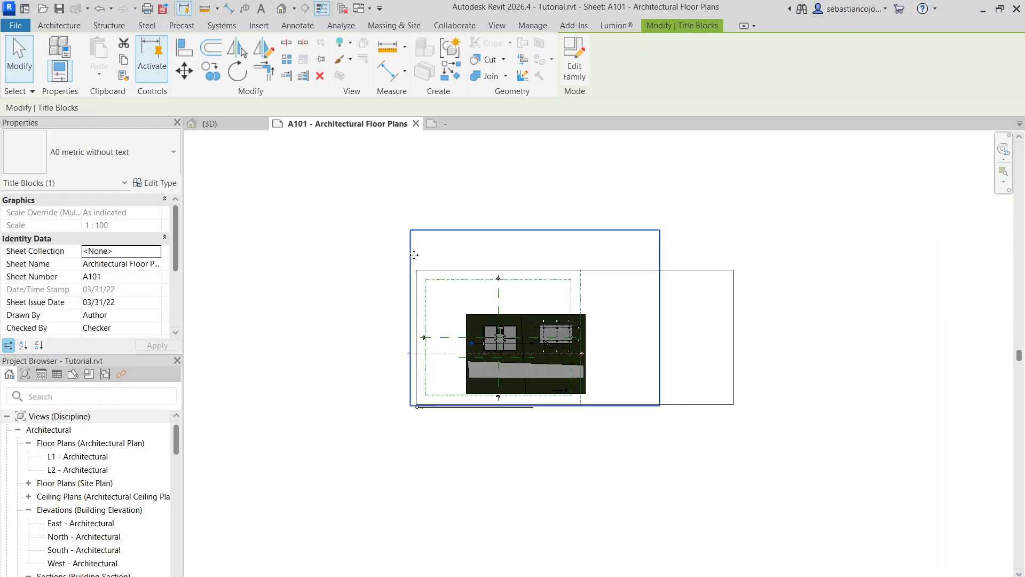
Examine how the placed floor plan view fits within the A0 metric without text border on sheet A101
scroll(487, 290, up, 5)
scroll(509, 279, down, 4)
scroll(528, 321, up, 6)
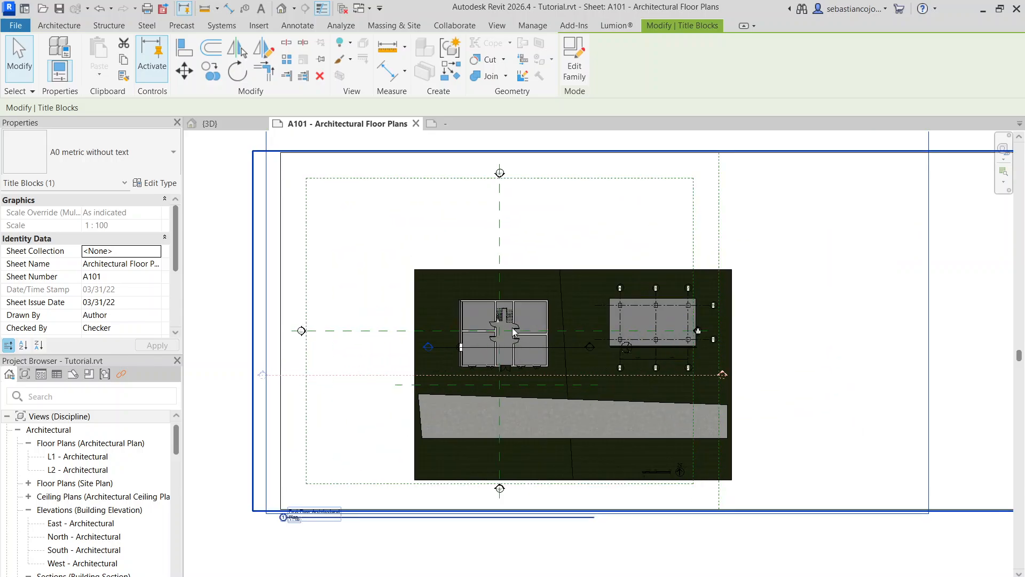
scroll(510, 277, down, 3)
scroll(502, 207, down, 3)
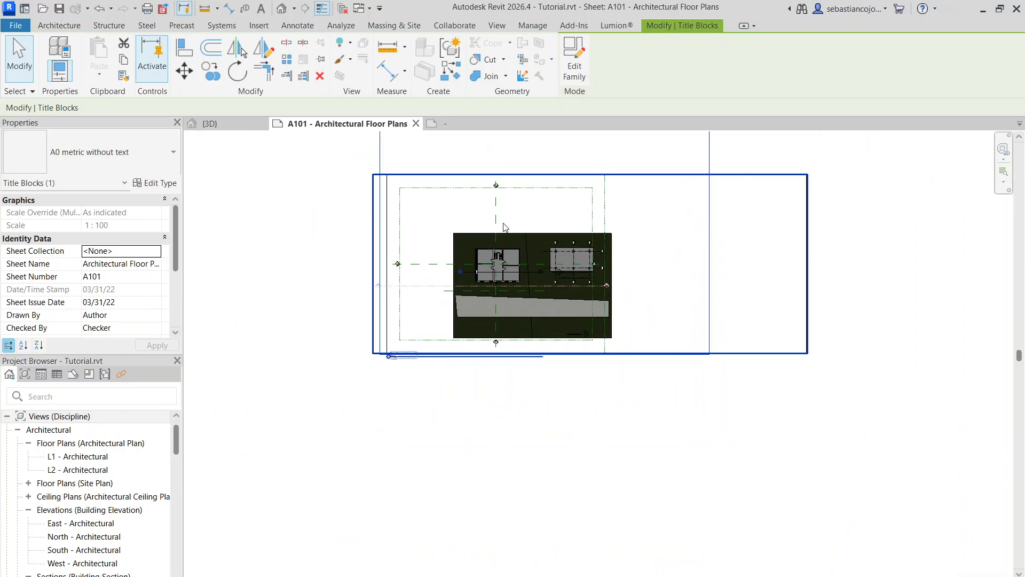
scroll(482, 274, up, 3)
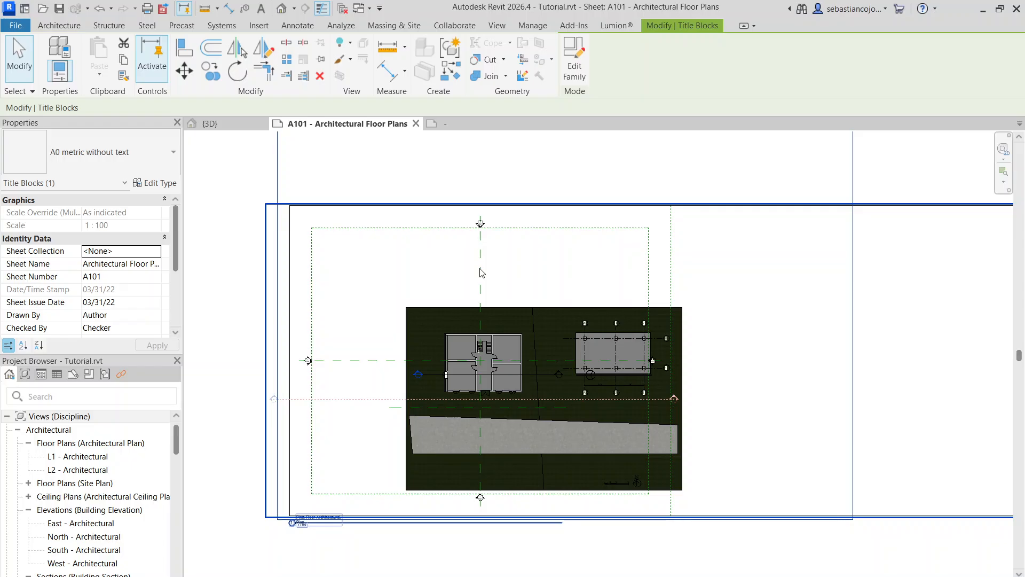
scroll(484, 346, down, 4)
scroll(587, 394, up, 3)
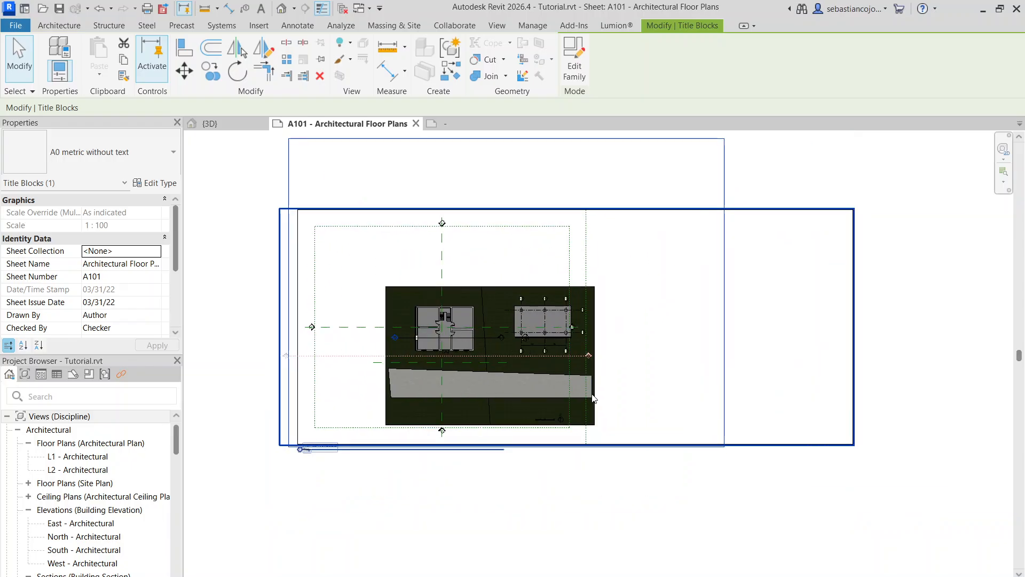
scroll(595, 301, up, 1)
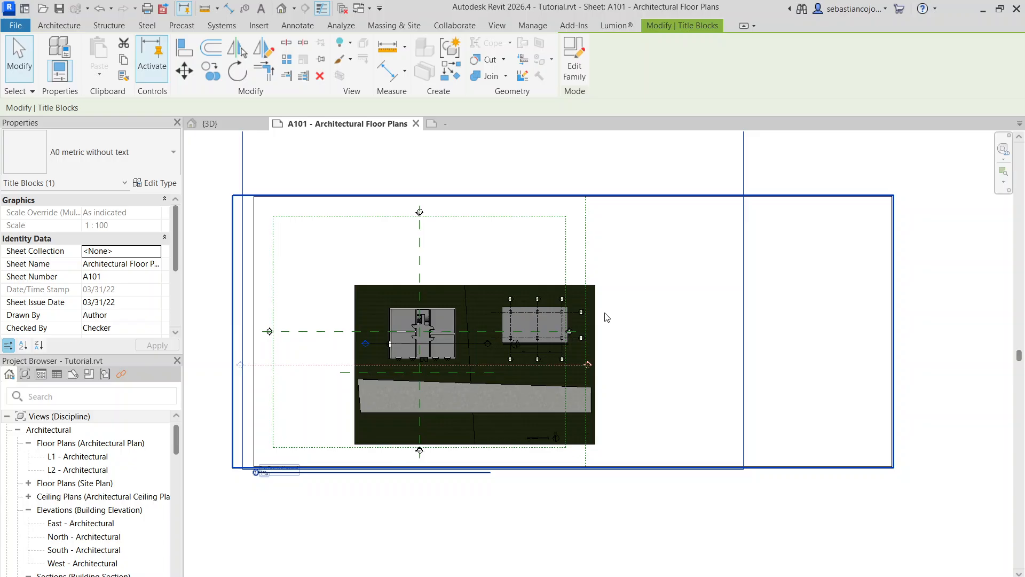
Activate the placed L1 floor plan view on sheet A101 and examine its crop region's properties
double_click(594, 316)
scroll(594, 283, down, 4)
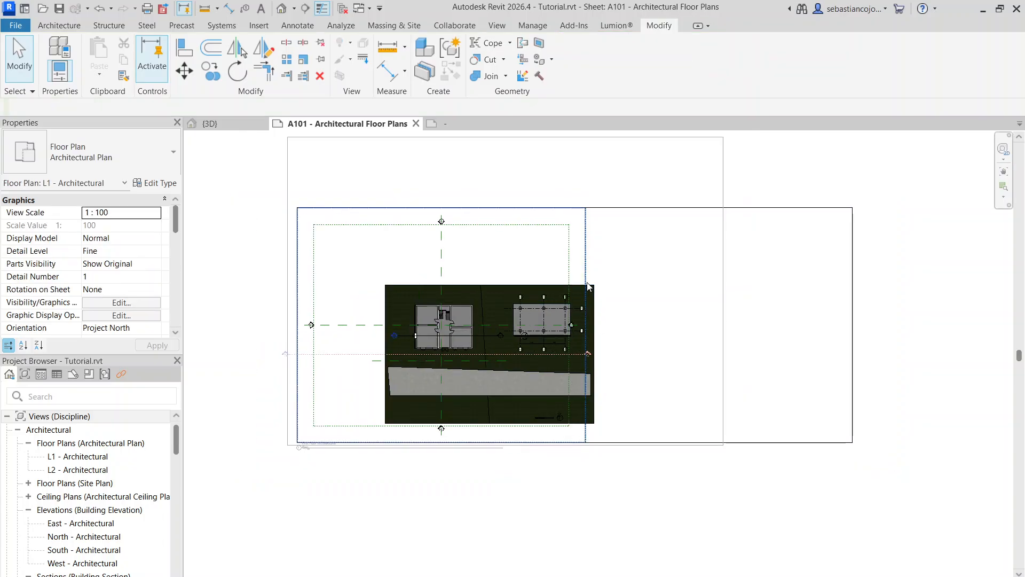
click(739, 307)
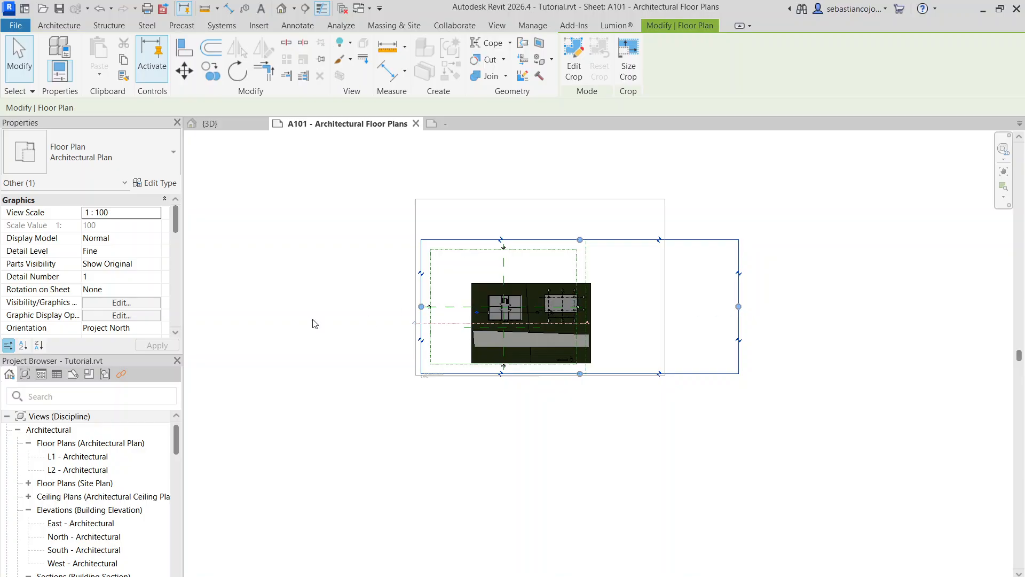
scroll(340, 253, down, 1)
scroll(121, 287, down, 4)
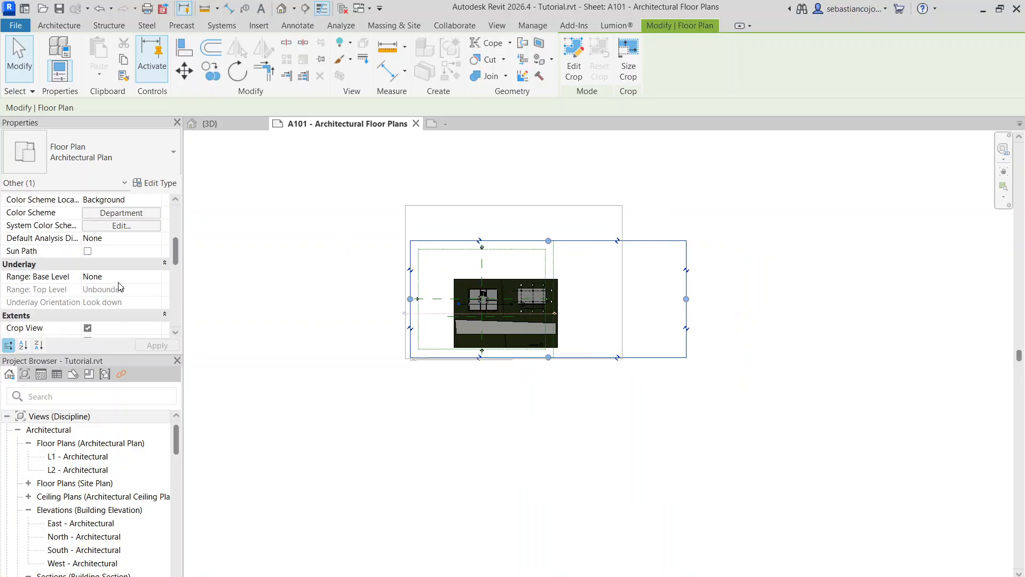
scroll(120, 285, up, 4)
click(377, 243)
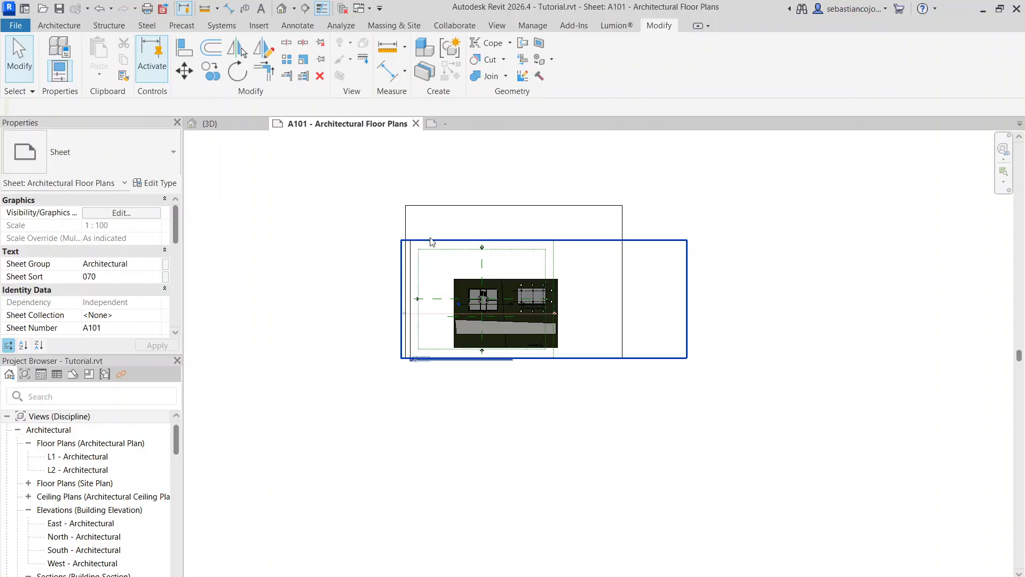
Set the scope box of the L1 - Architectural viewport to None in its extents properties
click(439, 222)
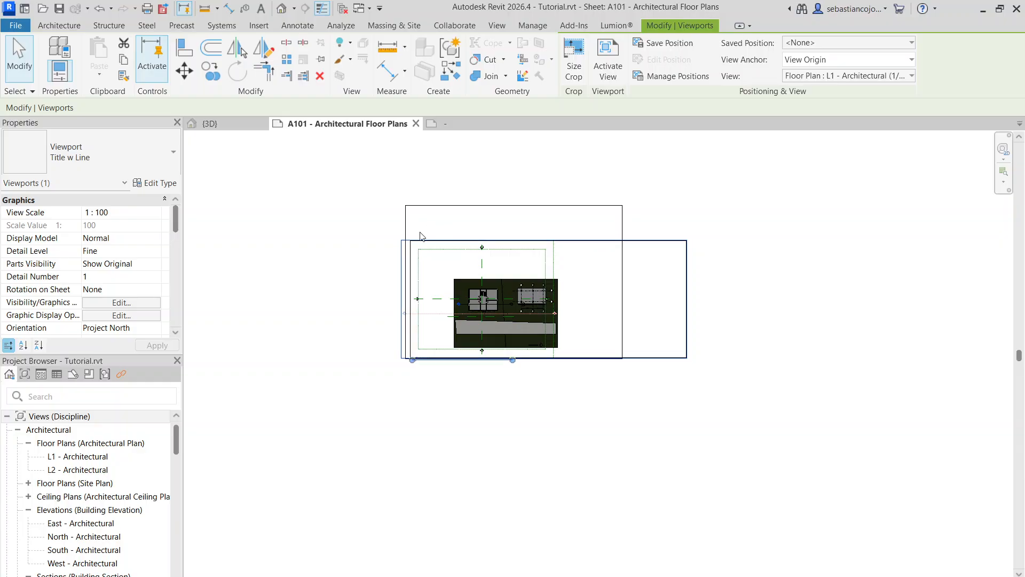
scroll(43, 269, down, 10)
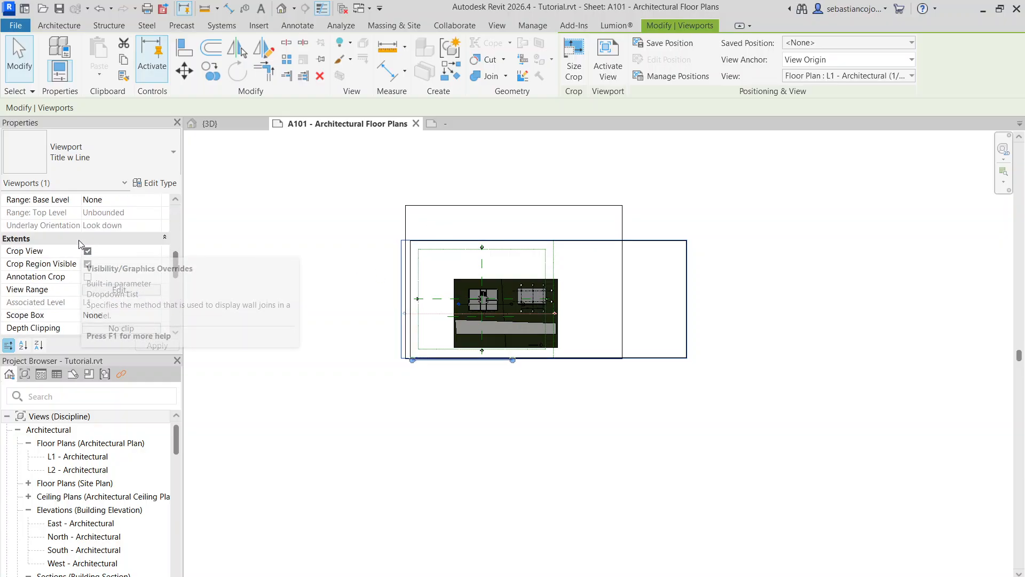
scroll(83, 249, up, 4)
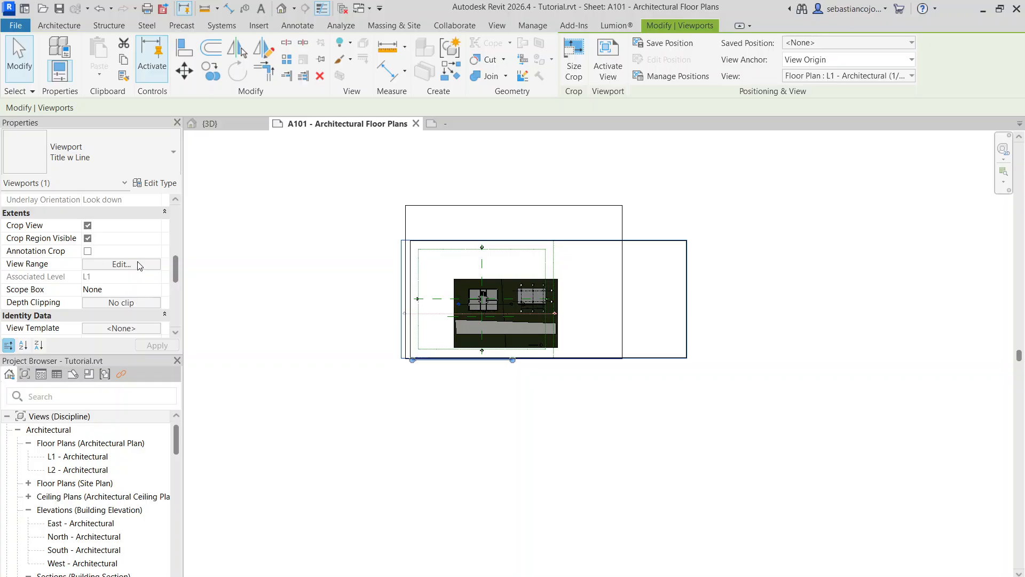
scroll(140, 265, up, 4)
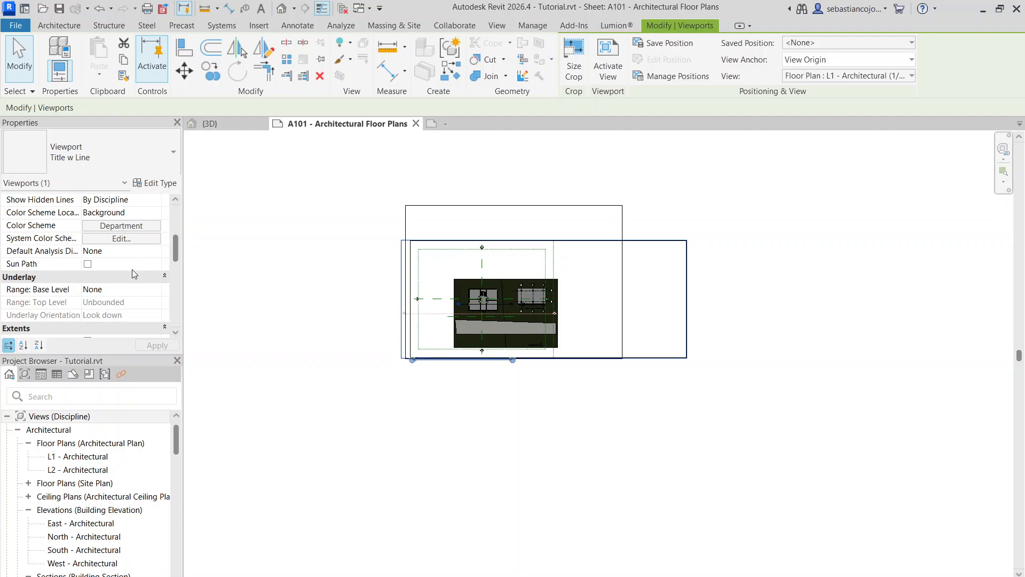
scroll(133, 270, down, 4)
scroll(133, 268, down, 4)
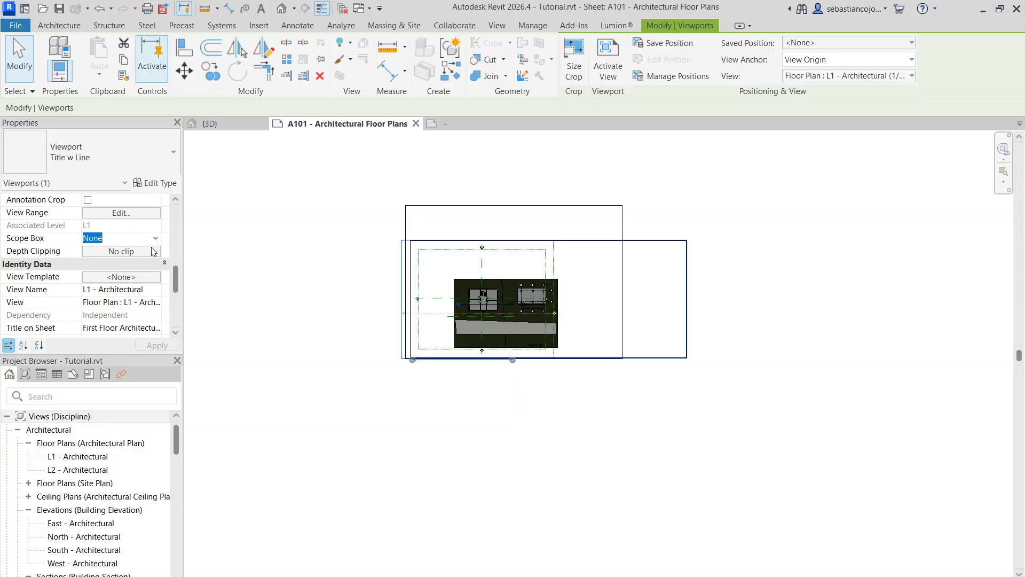
click(157, 241)
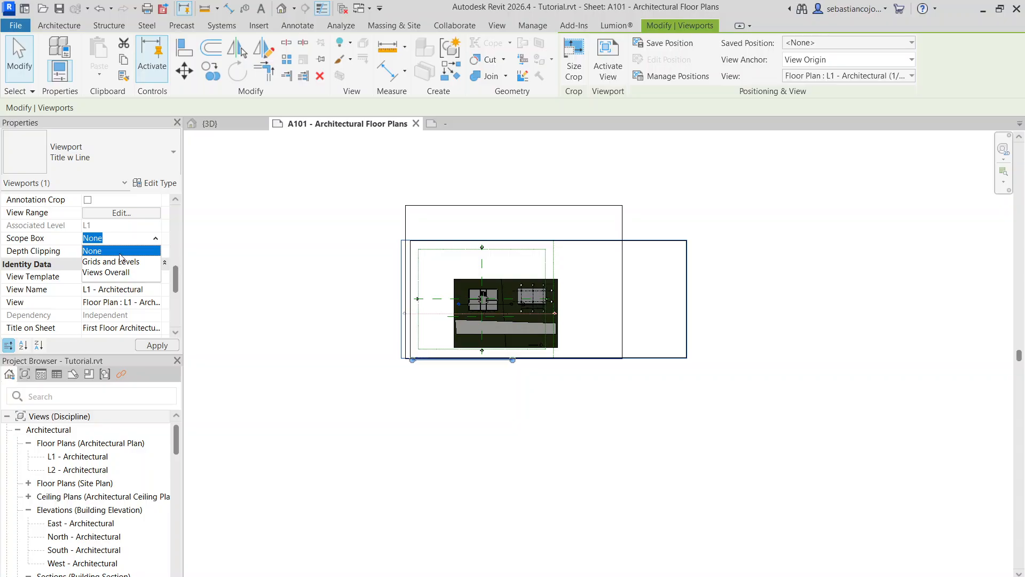
click(119, 254)
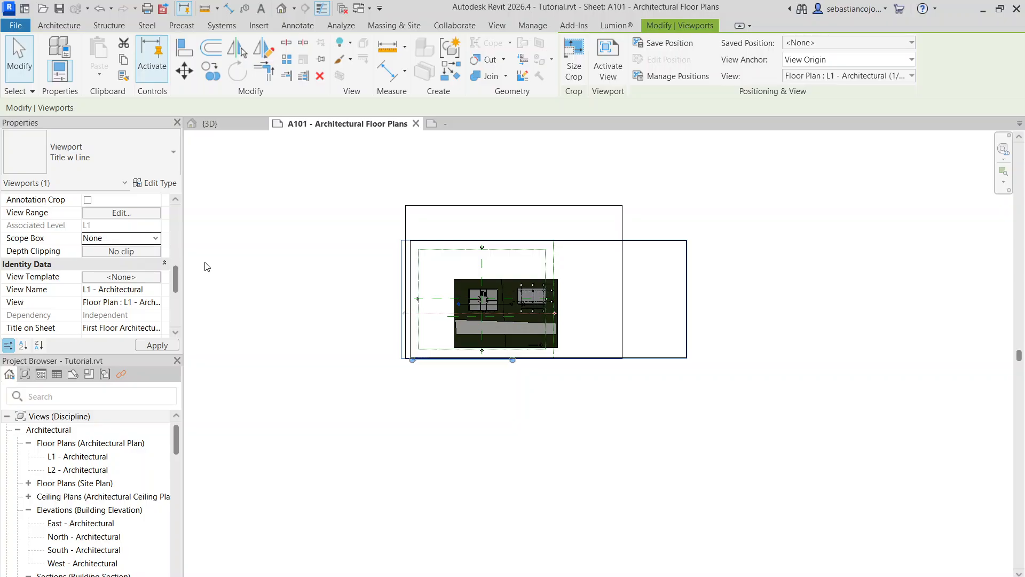
Activate the floor plan view, pull in the crop region's right, left and lower edges, and switch its visual style to unshaded line display
double_click(513, 236)
click(578, 241)
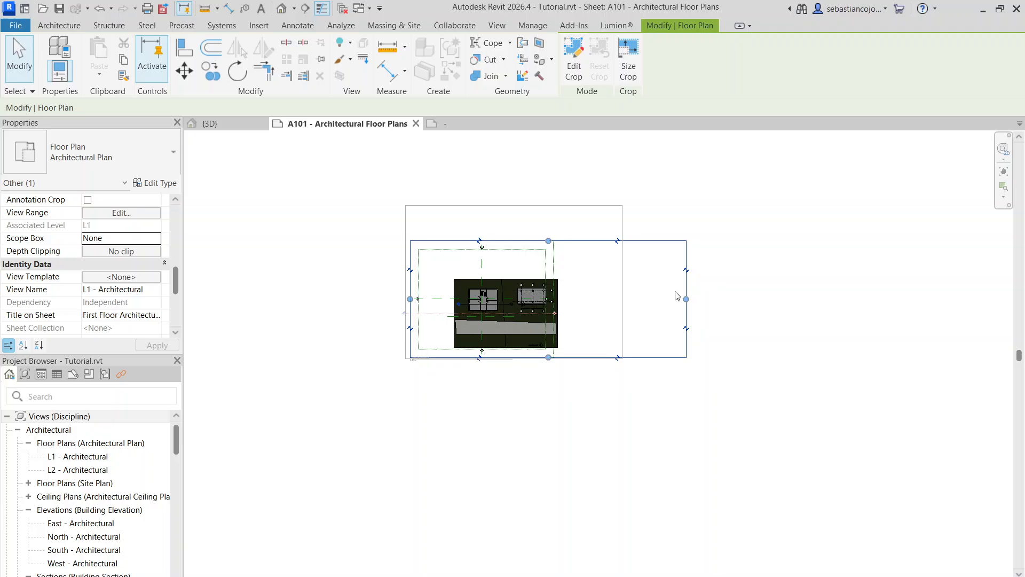
drag(687, 301, 565, 301)
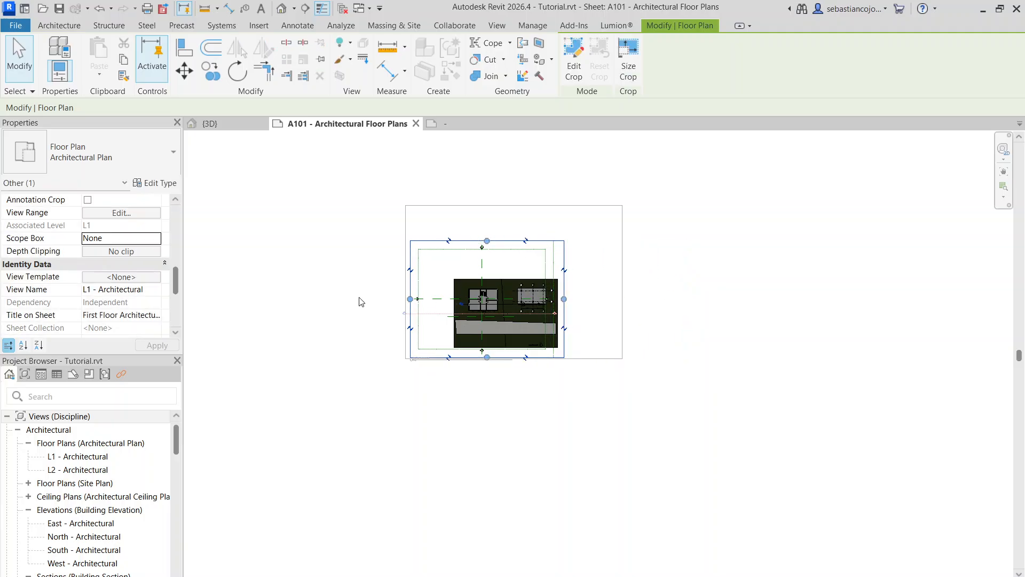
drag(404, 305, 450, 305)
scroll(536, 351, up, 2)
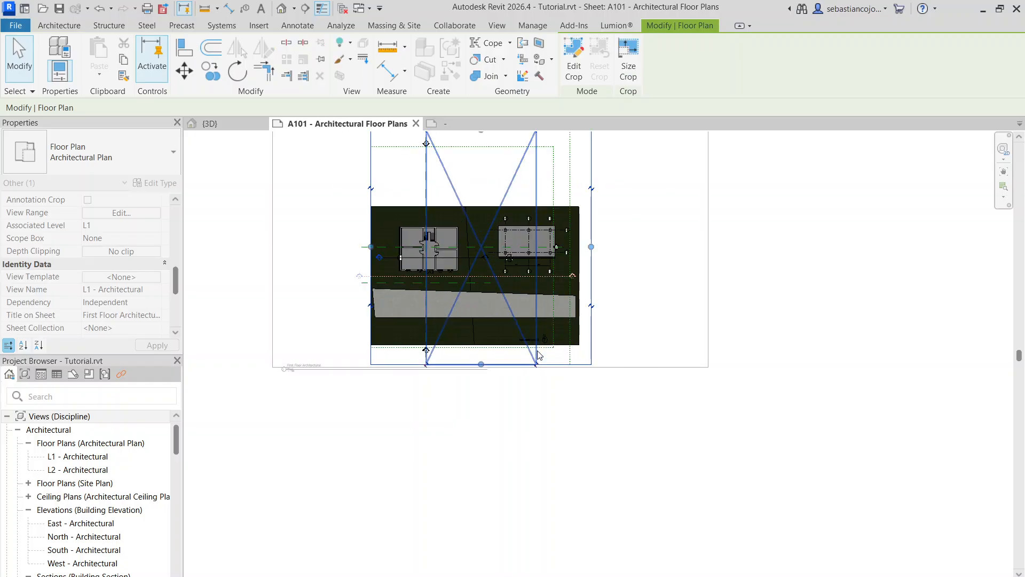
drag(473, 366, 472, 266)
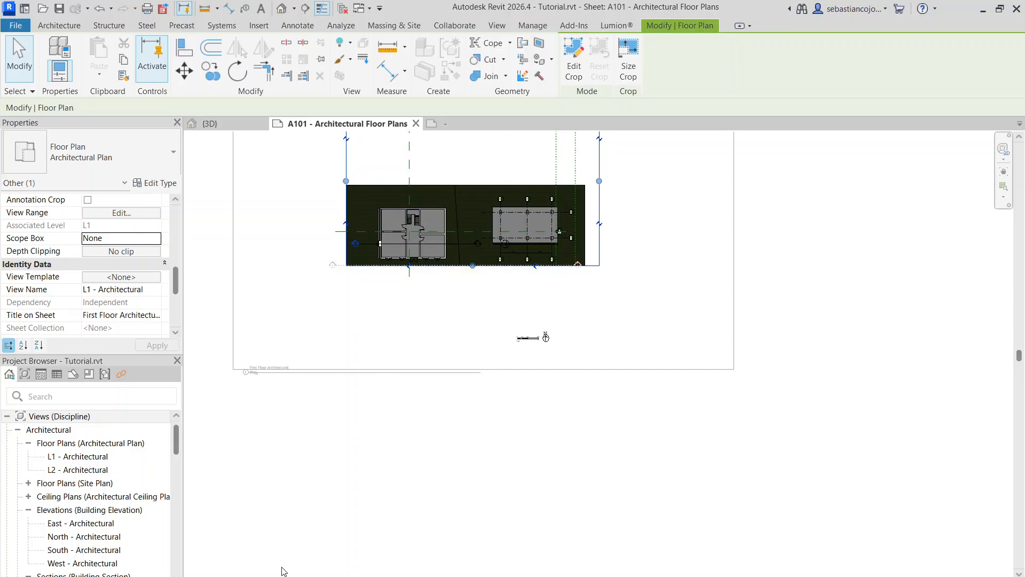
click(257, 576)
click(275, 518)
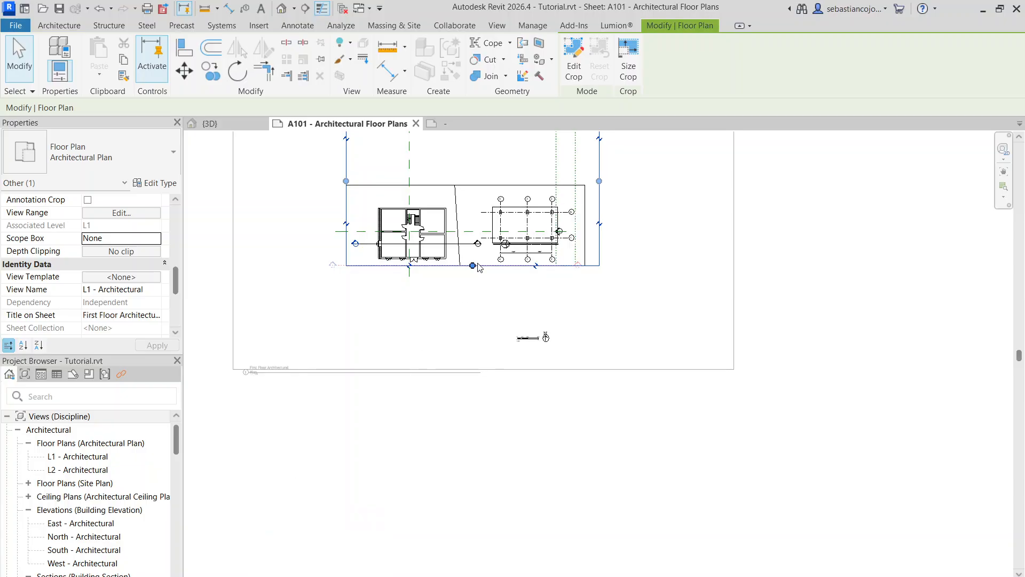
Tighten the crop region's right, upper and left edges around the left-hand building with its central staircase
scroll(478, 267, up, 1)
middle_drag(480, 268, 501, 503)
scroll(500, 503, up, 1)
drag(657, 367, 478, 374)
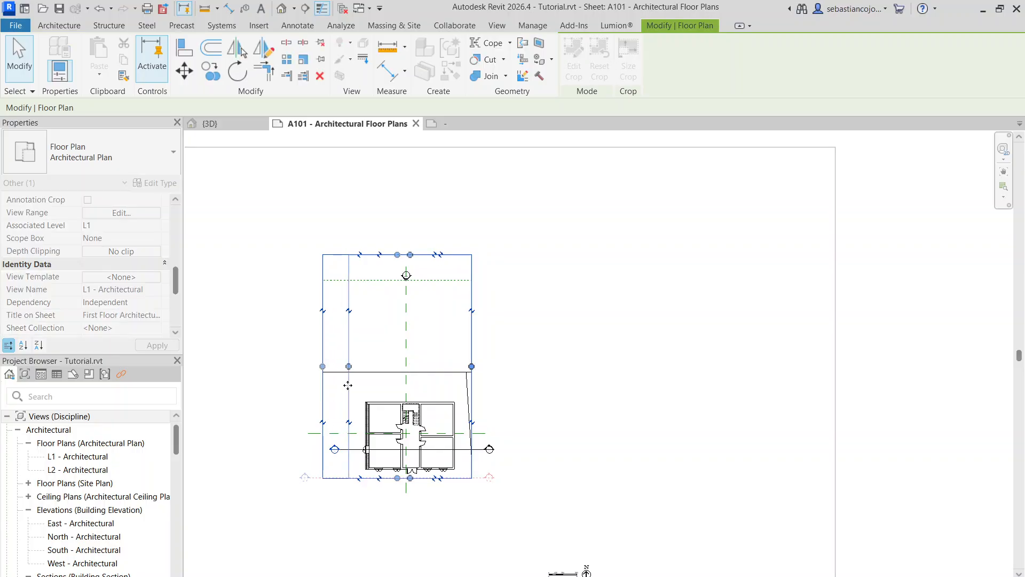
drag(410, 255, 411, 394)
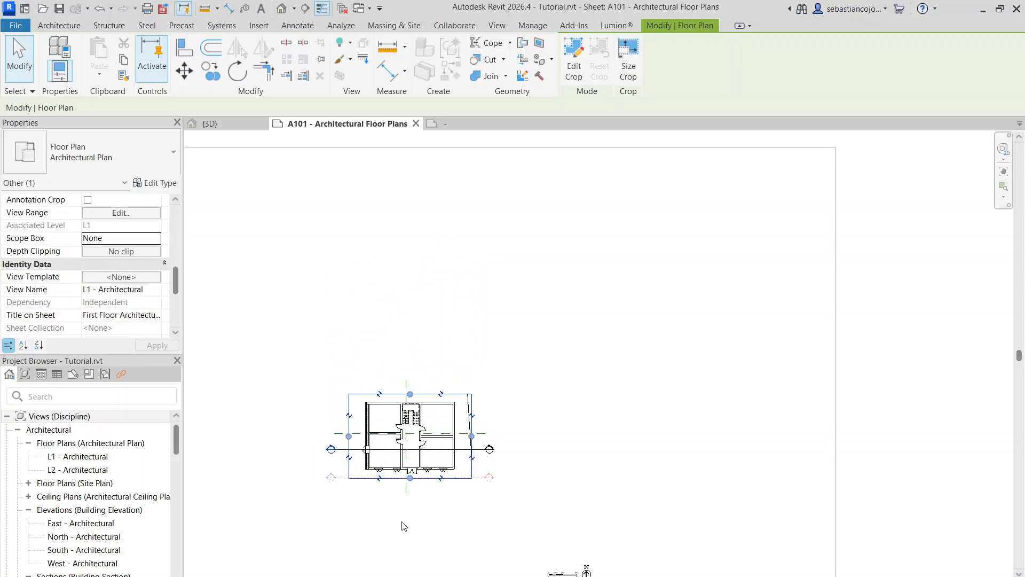
scroll(402, 522, up, 2)
scroll(441, 462, up, 1)
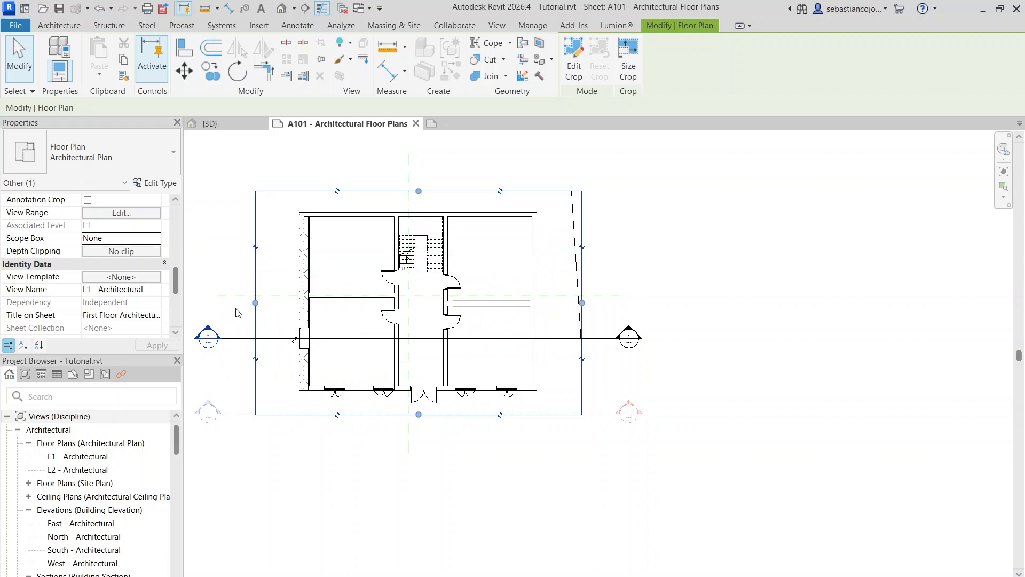
drag(253, 304, 259, 307)
click(305, 300)
click(523, 265)
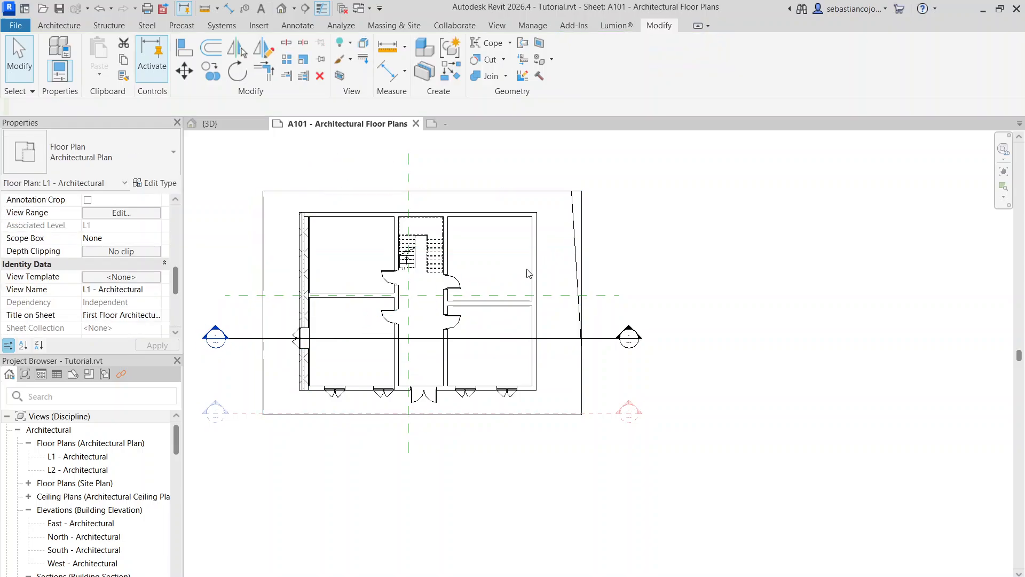
Change the building's upper, right and lower exterior walls to the Generic - 300mm Masonry type
click(314, 268)
click(355, 214)
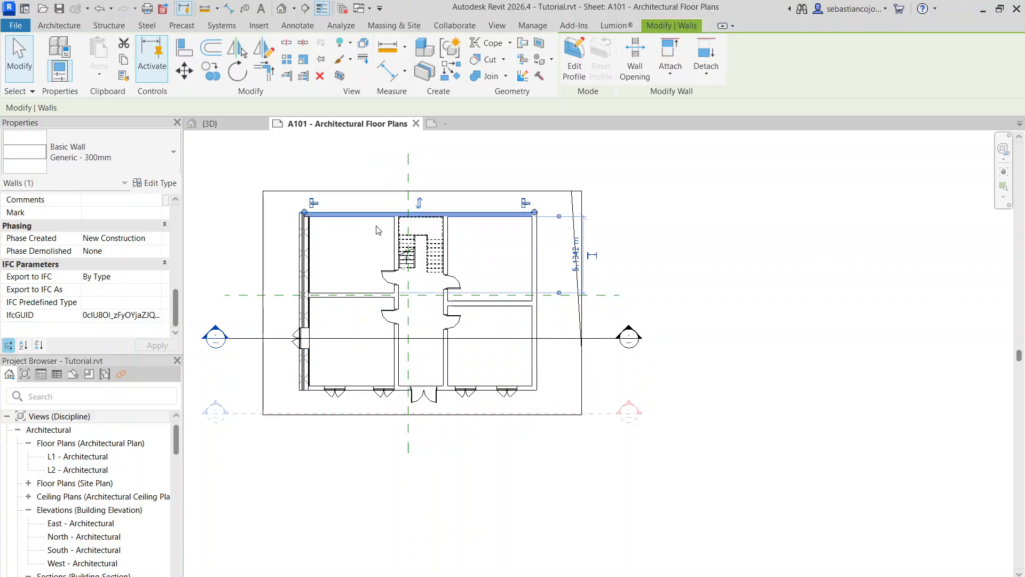
ctrl+click(535, 267)
ctrl+click(483, 389)
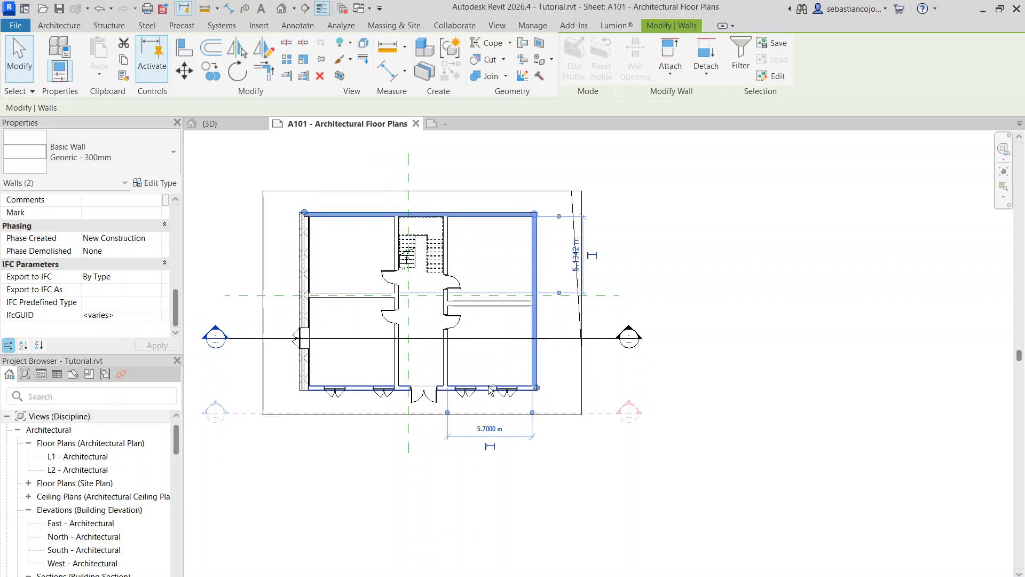
click(96, 155)
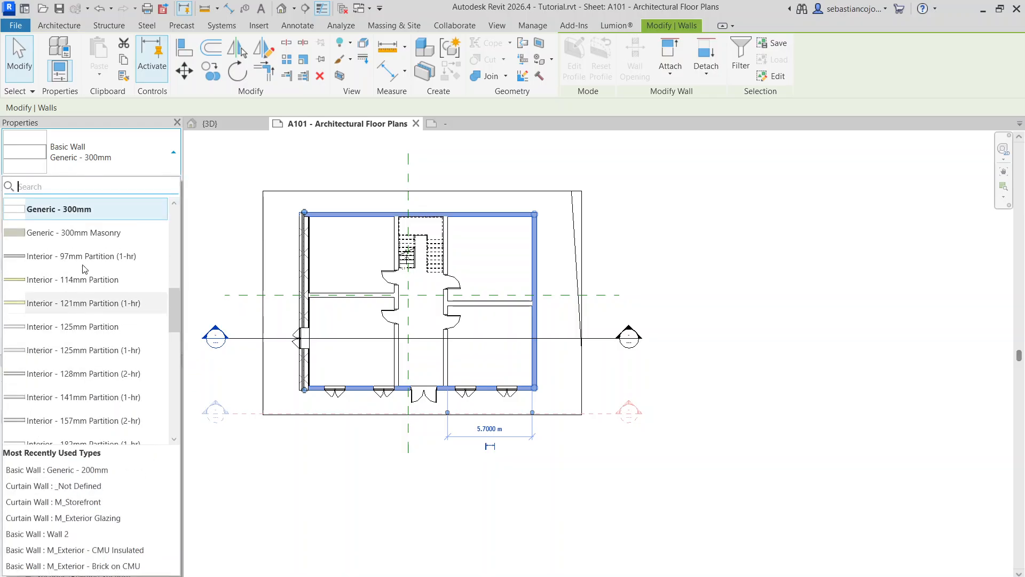
scroll(87, 253, down, 1)
click(69, 306)
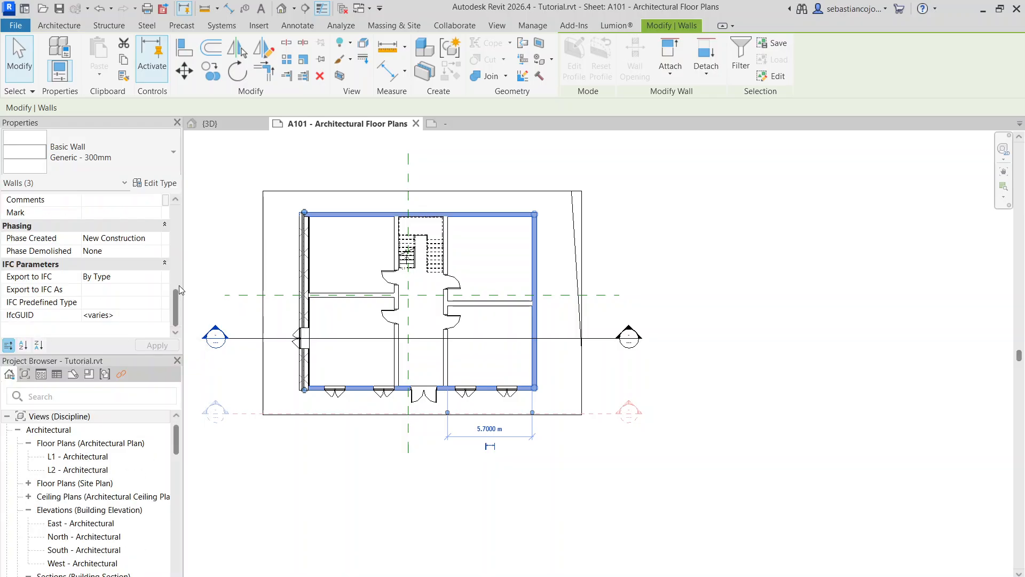
Change the upper, right and lower exterior walls to M_Exterior - CMU Insulated to match the left exterior wall
click(307, 251)
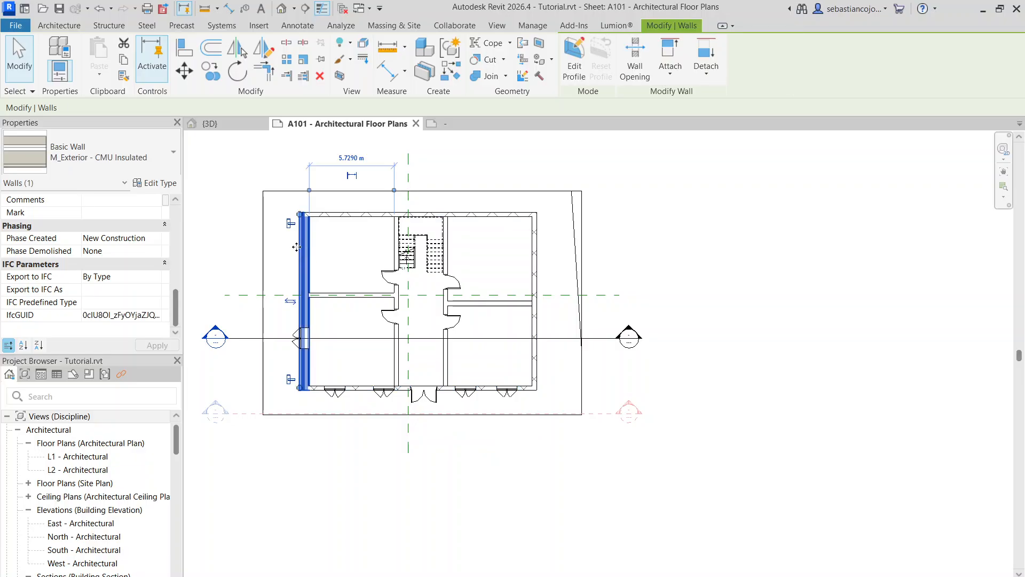
click(91, 140)
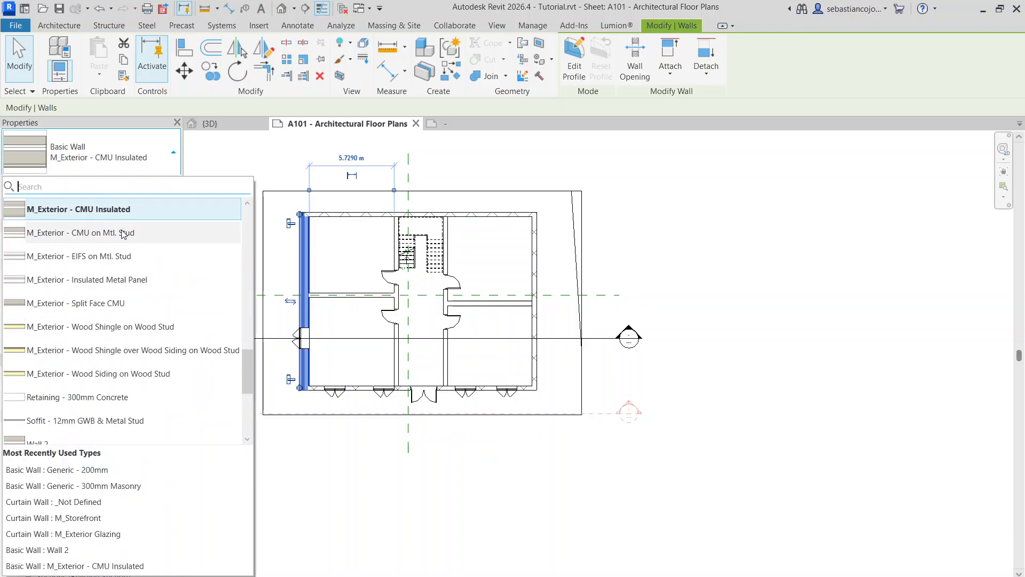
click(331, 214)
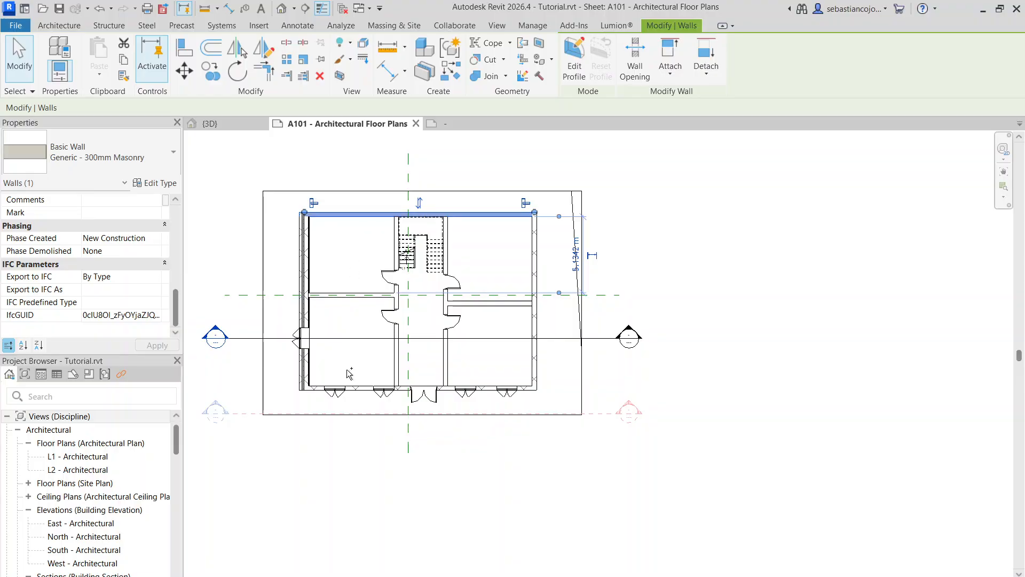
ctrl+click(377, 388)
ctrl+click(546, 316)
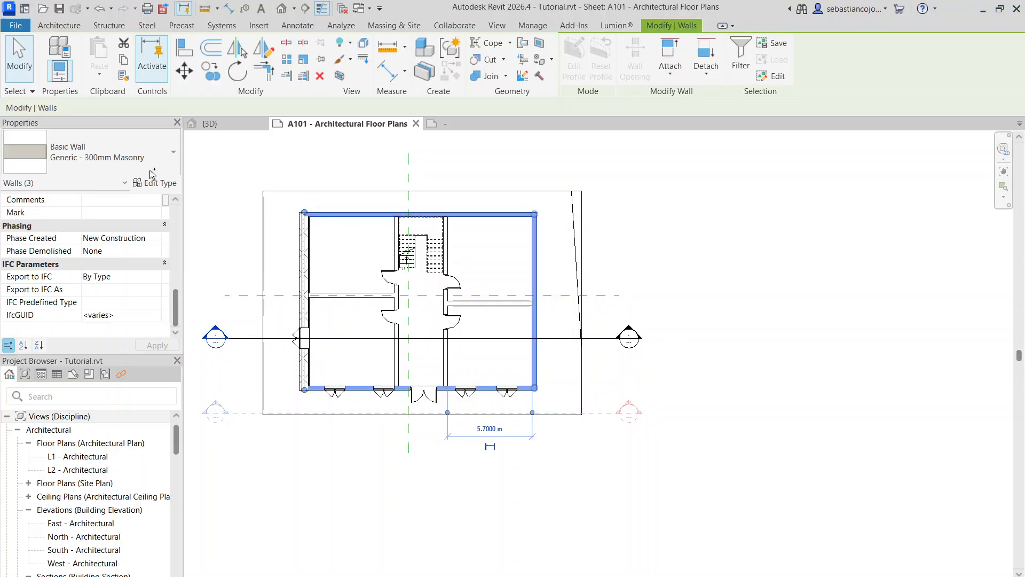
click(129, 155)
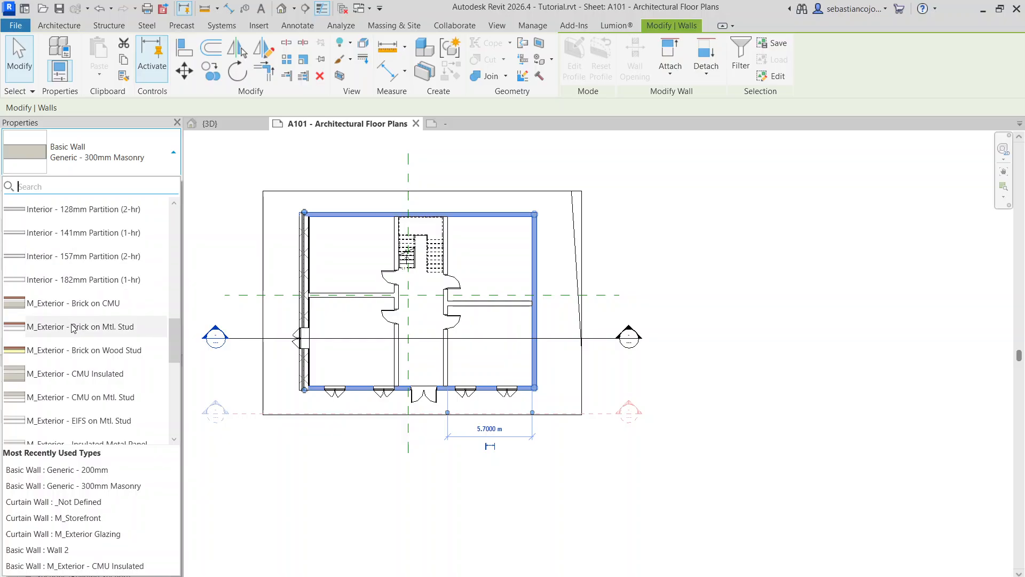
click(88, 373)
click(337, 248)
scroll(568, 244, up, 3)
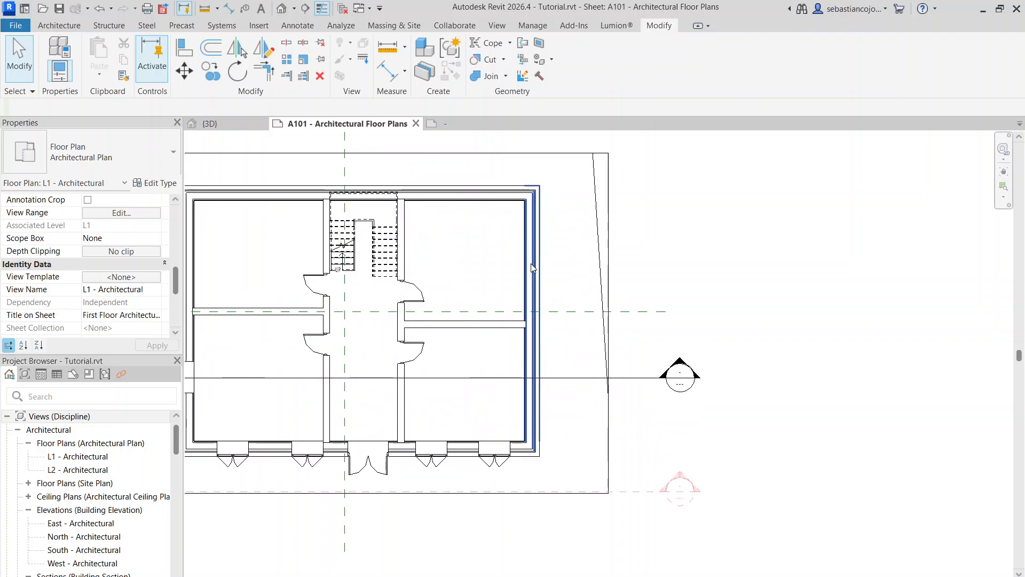
scroll(534, 251, down, 3)
Hide the whole reference planes category in the floor plan view
click(559, 244)
click(556, 243)
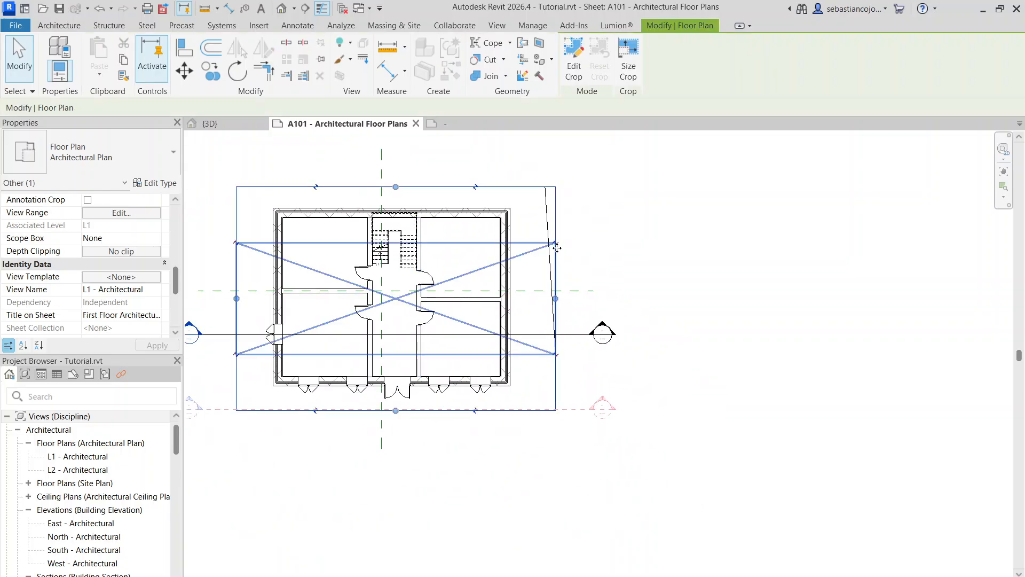
scroll(555, 247, down, 3)
scroll(542, 251, up, 3)
click(534, 240)
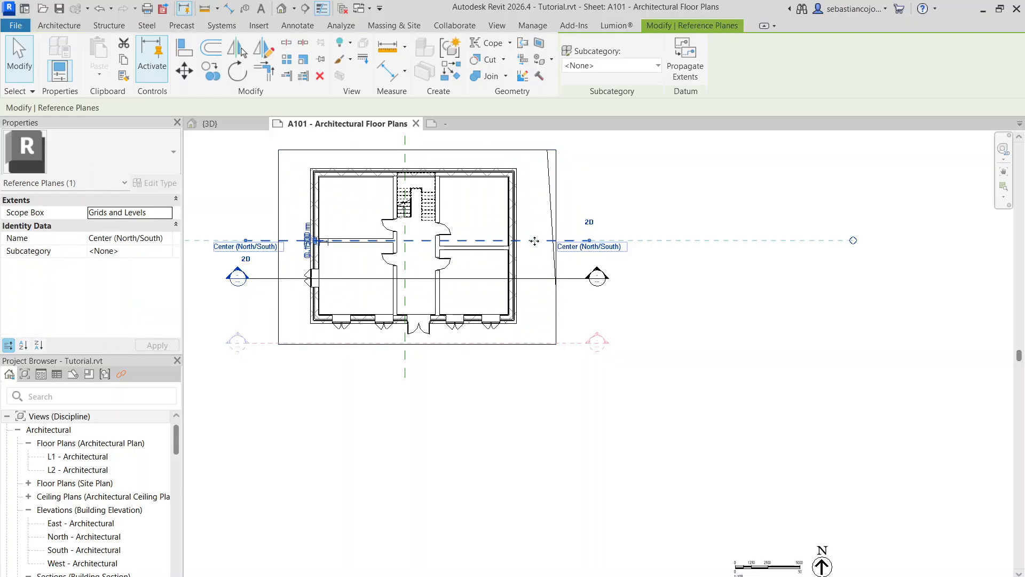
right_click(535, 241)
mouse_move(566, 325)
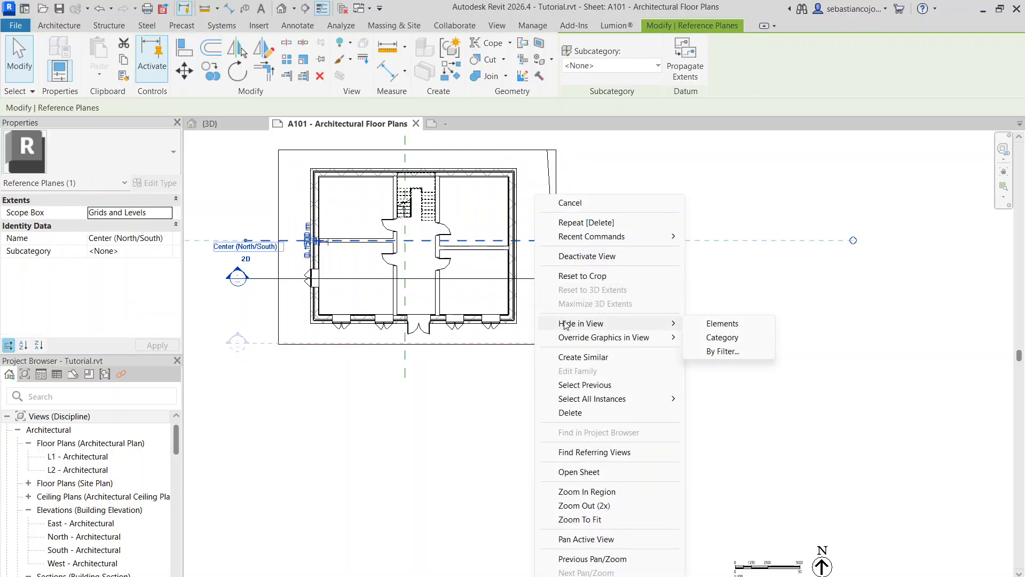
click(751, 341)
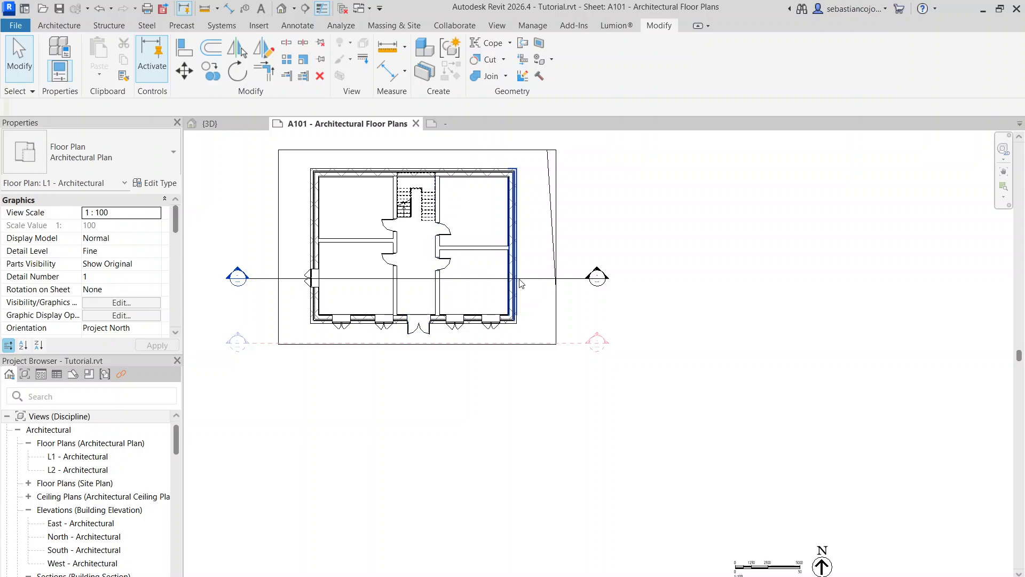
Hide the whole sections category in the floor plan view
click(543, 279)
right_click(542, 279)
mouse_move(588, 323)
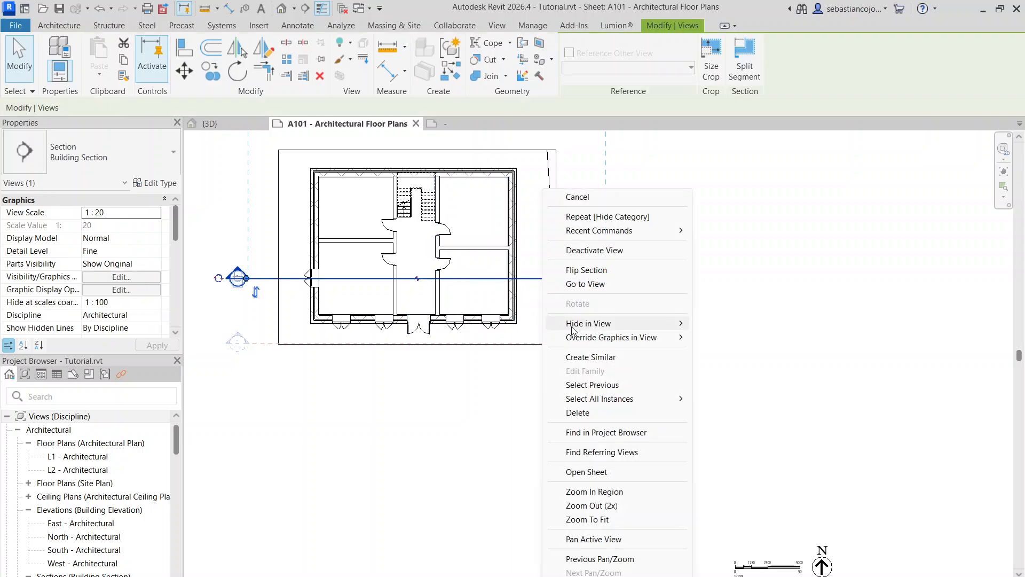
click(731, 338)
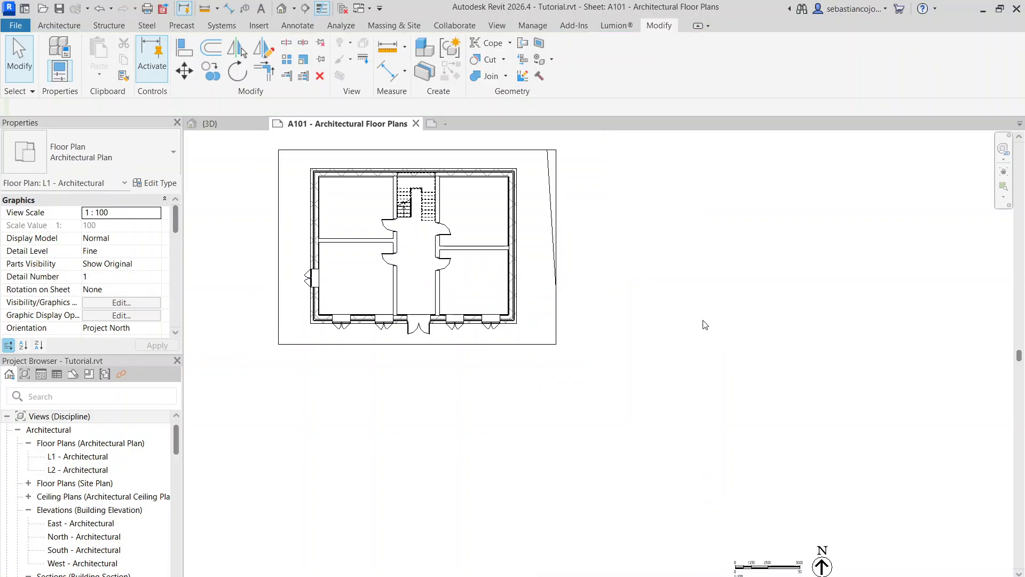
right_click(540, 250)
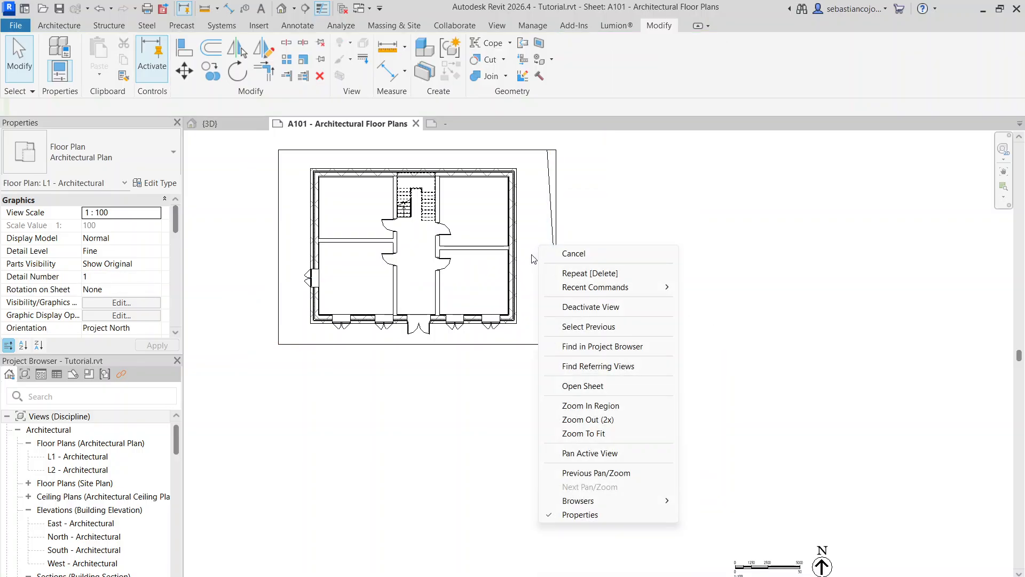
key(Escape)
Try deleting the scale bar and north arrow together, and undo the deletion
scroll(534, 258, down, 4)
scroll(576, 265, down, 1)
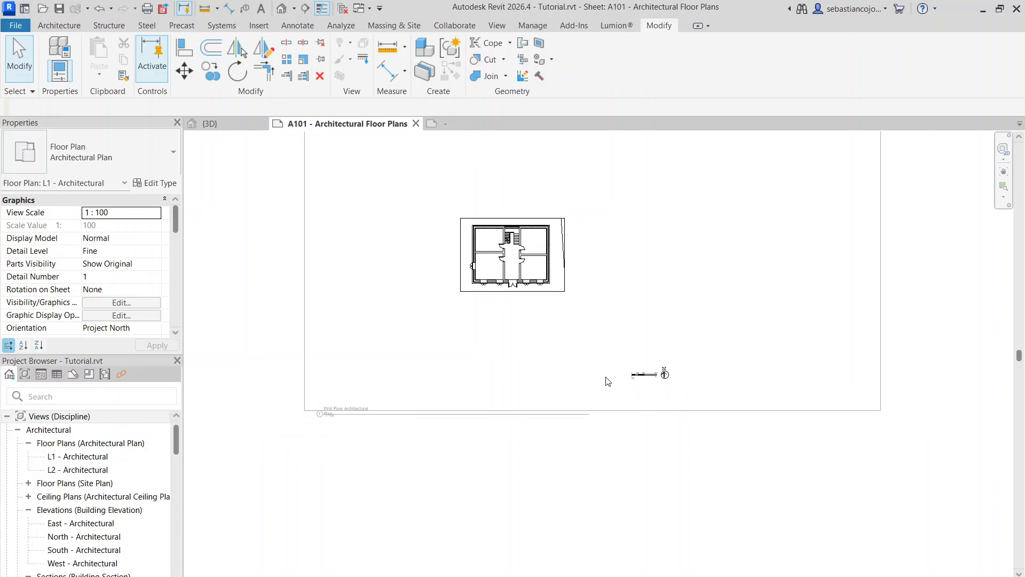
scroll(622, 344, up, 3)
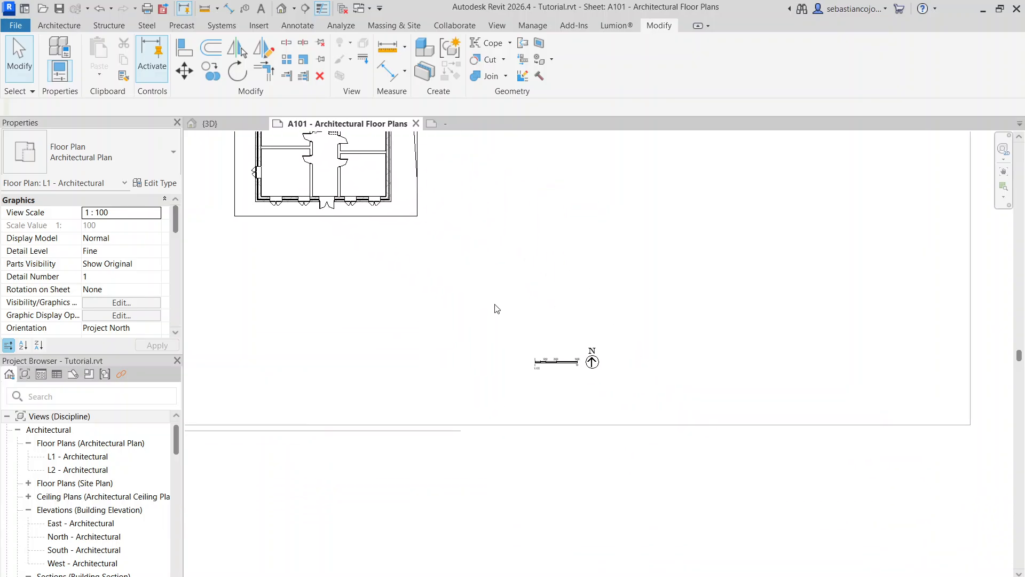
mouse_move(483, 295)
mouse_down()
mouse_move(673, 448)
mouse_move(665, 406)
mouse_move(519, 312)
mouse_move(642, 425)
mouse_up()
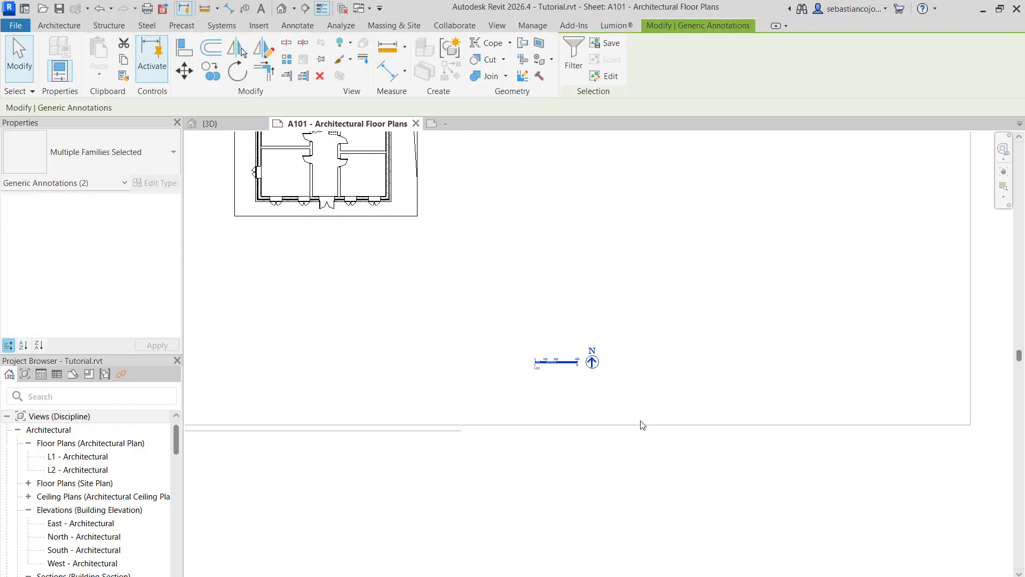
key(Escape)
scroll(556, 280, down, 2)
scroll(449, 208, up, 2)
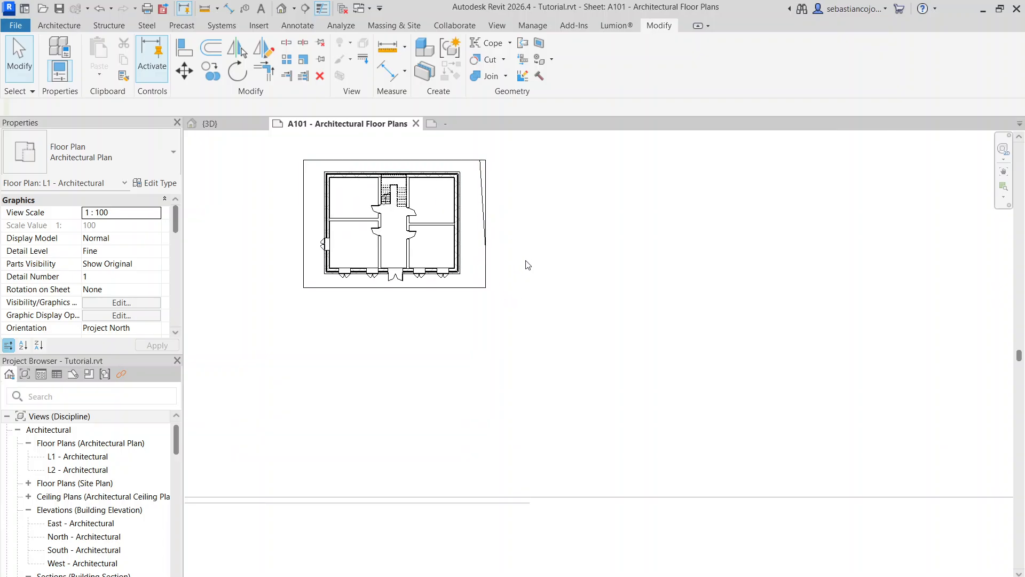
key(ctrl+z)
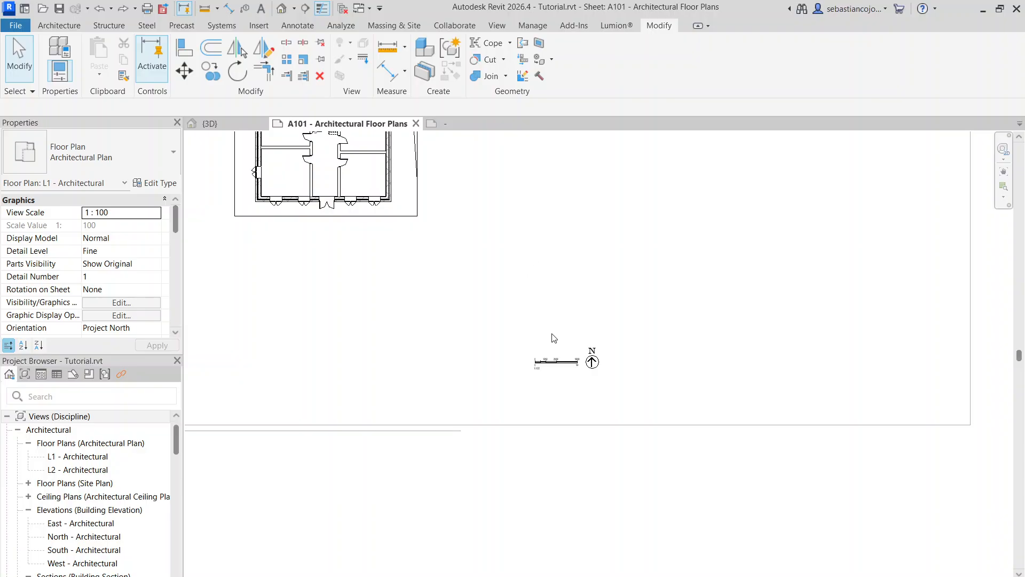
Move the north arrow into the upper-right corner of the plan's crop region, beside the building
drag(630, 401, 631, 401)
scroll(612, 366, up, 5)
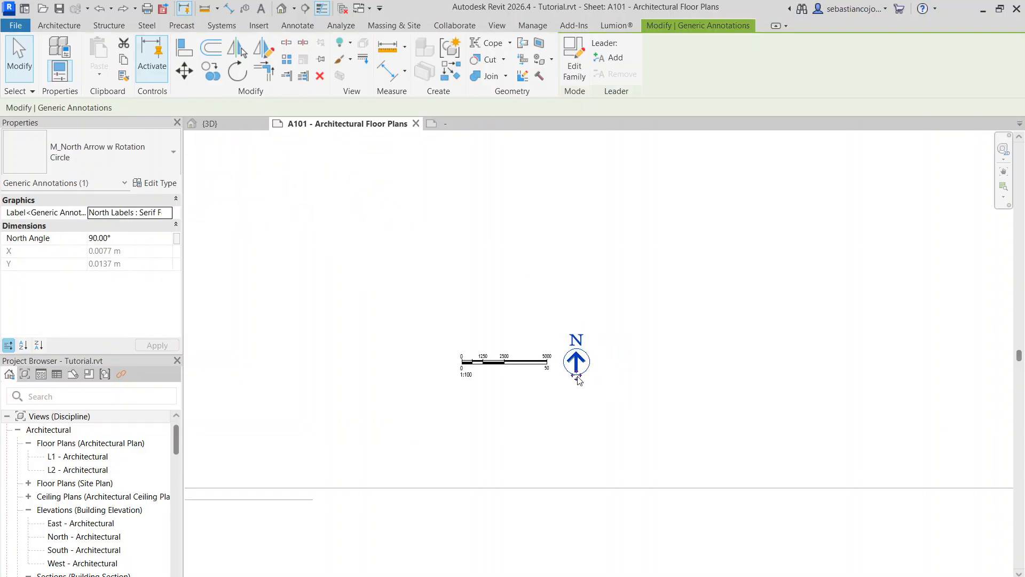
drag(577, 374, 538, 170)
scroll(662, 377, down, 8)
scroll(484, 240, up, 5)
scroll(657, 378, down, 2)
scroll(687, 430, up, 5)
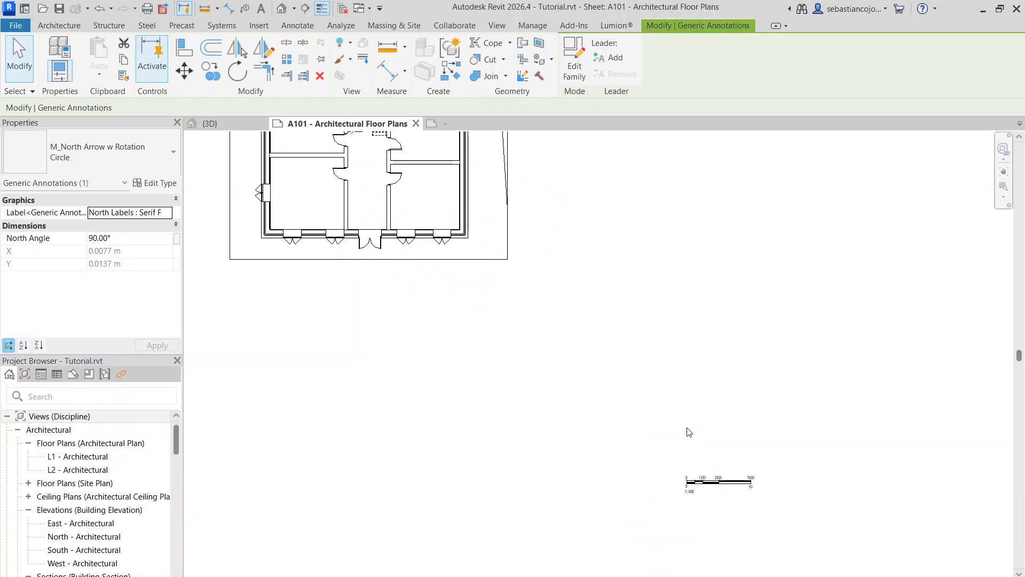
Delete the scale bar below the plan and deactivate the floor plan view to return to the sheet
middle_drag(704, 527, 576, 407)
drag(523, 332, 700, 451)
double_click(700, 451)
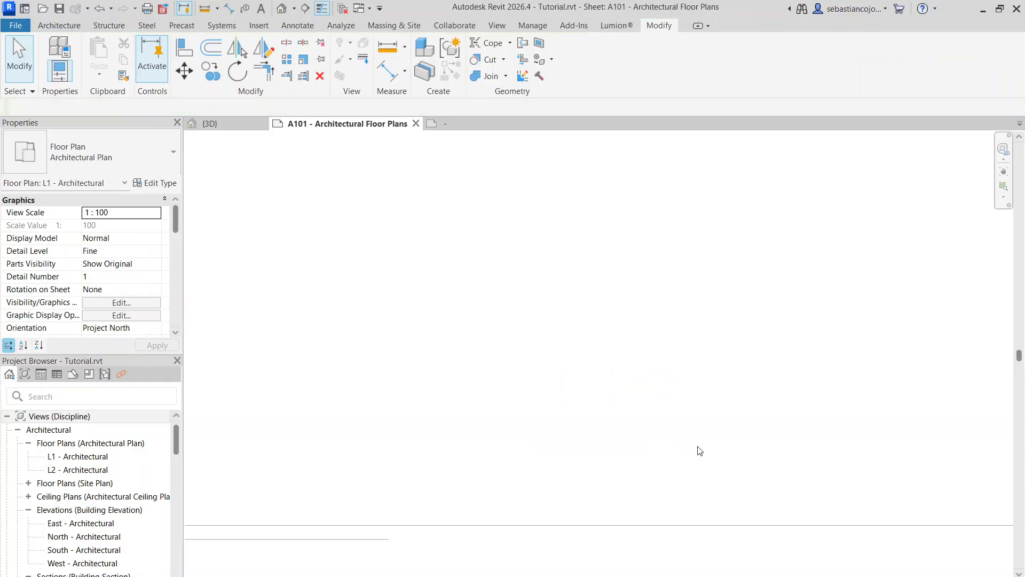
scroll(698, 450, down, 3)
scroll(497, 224, up, 3)
scroll(576, 273, down, 2)
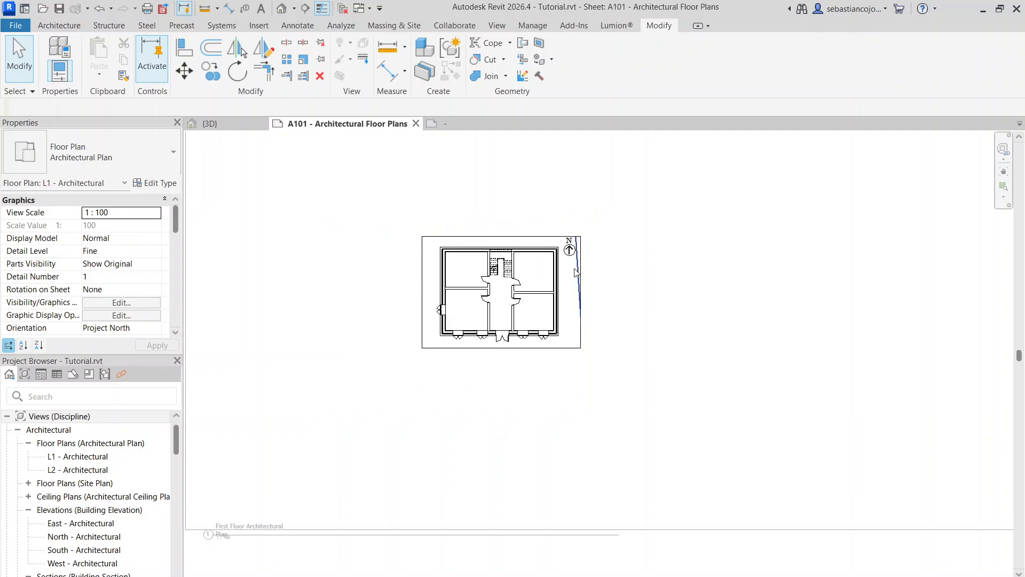
scroll(456, 430, down, 3)
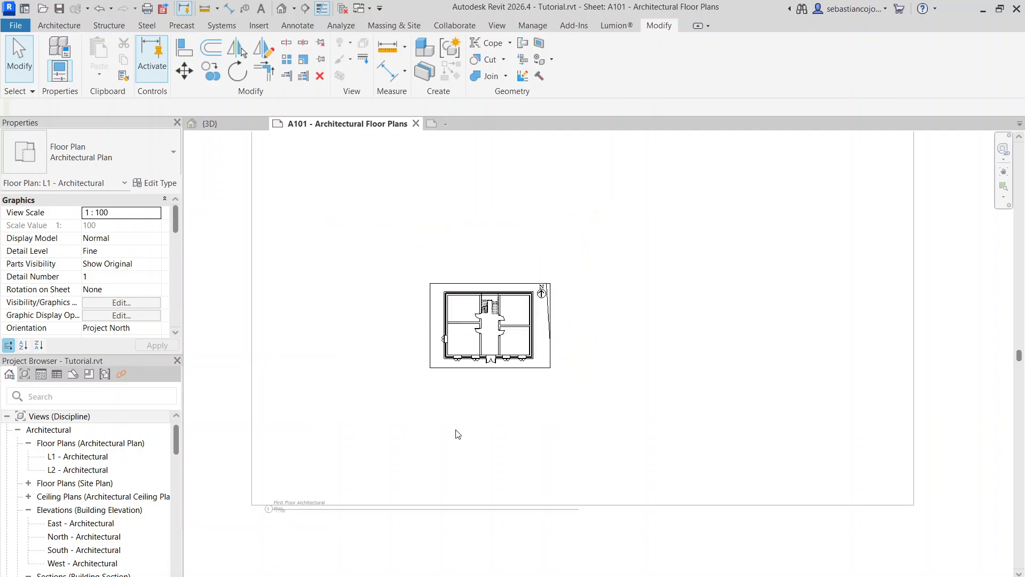
double_click(556, 347)
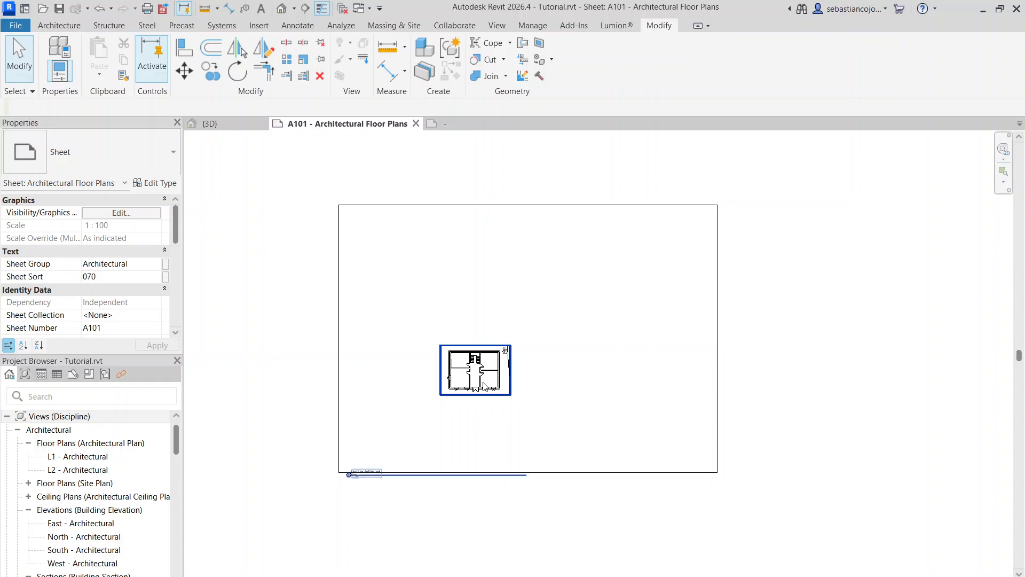
Try the No Title viewport type on the floor plan and return it to Title w Line
click(485, 386)
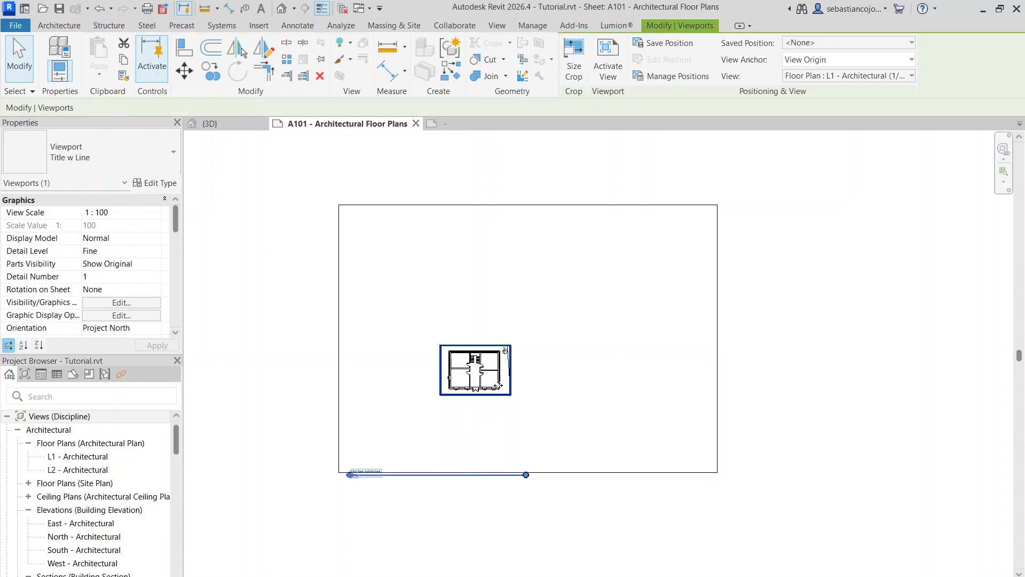
scroll(478, 424, up, 3)
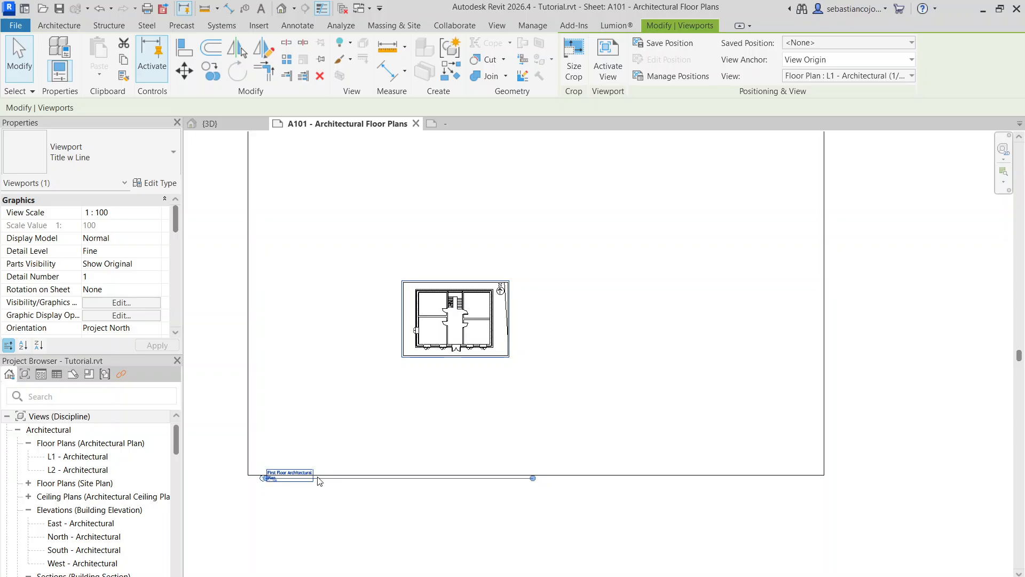
click(448, 375)
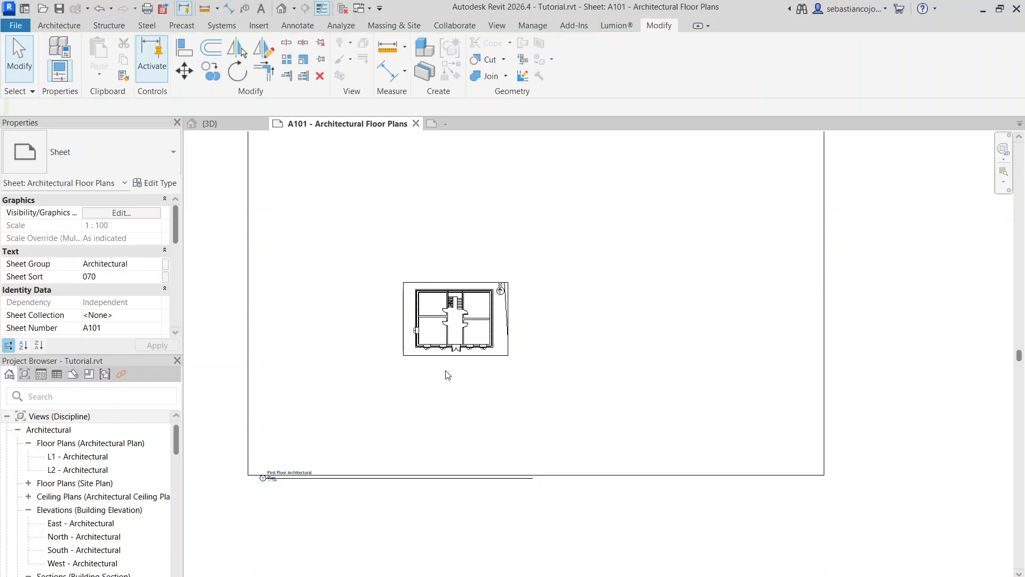
click(399, 361)
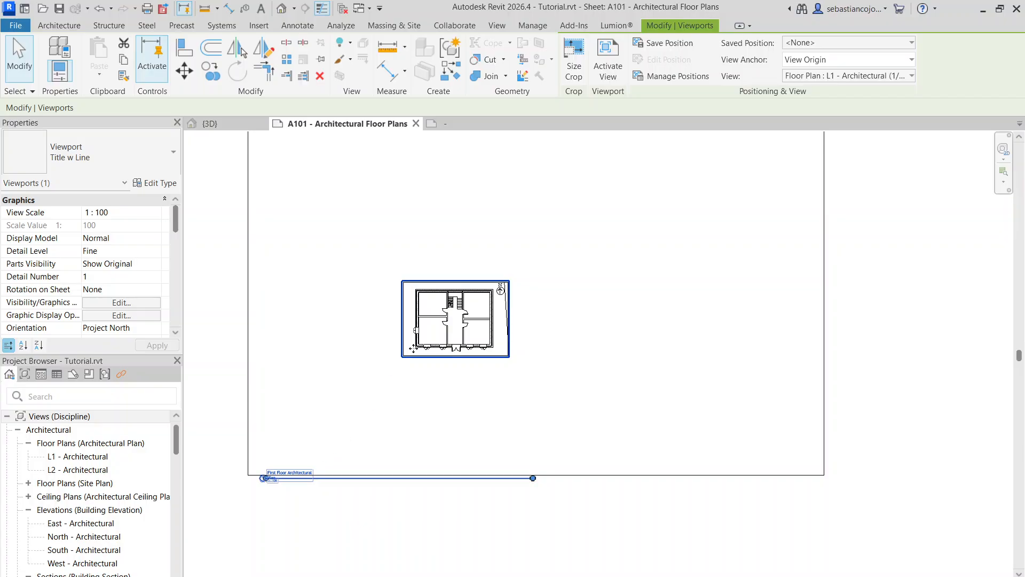
click(88, 161)
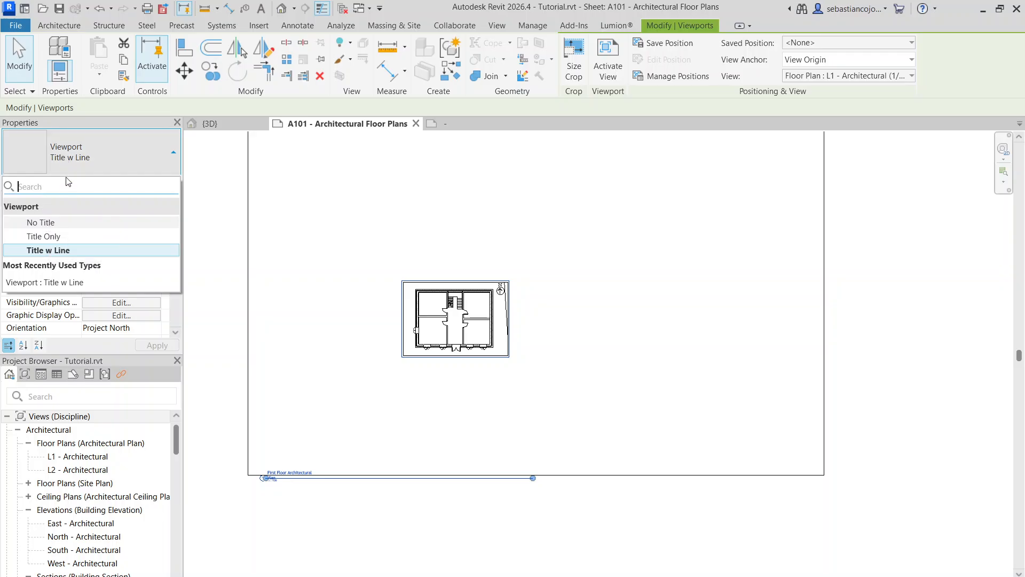
click(54, 223)
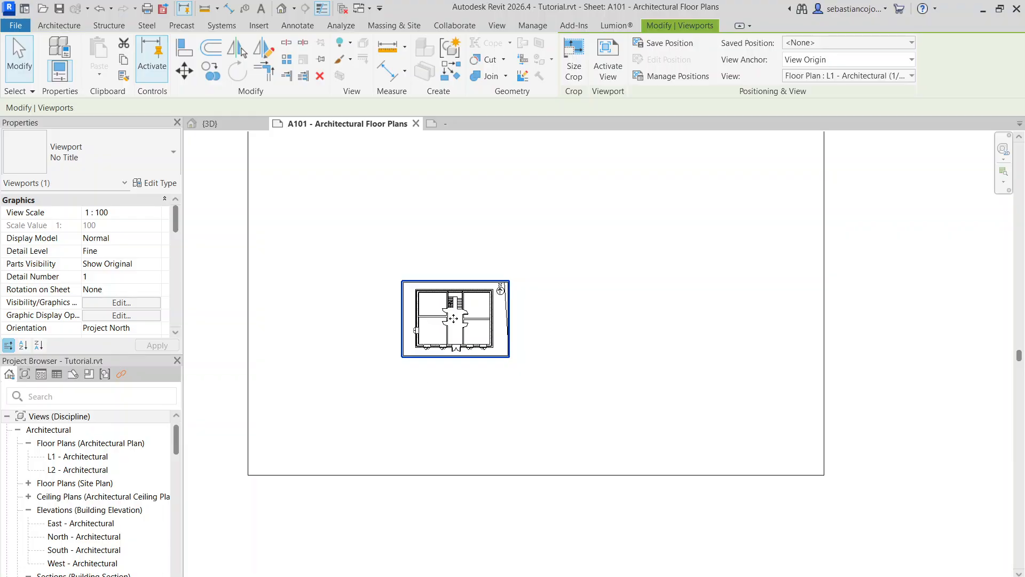
click(85, 136)
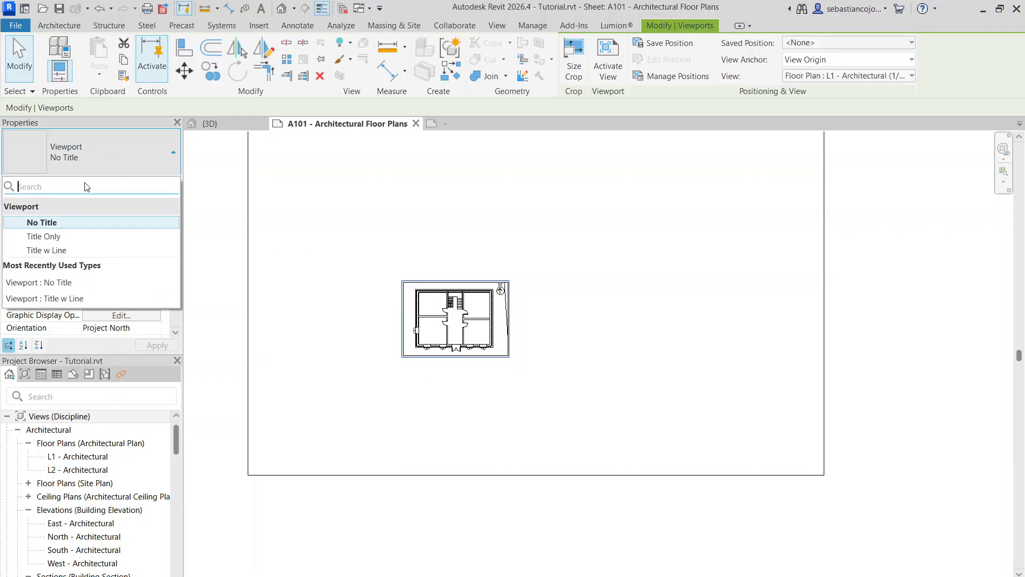
click(63, 250)
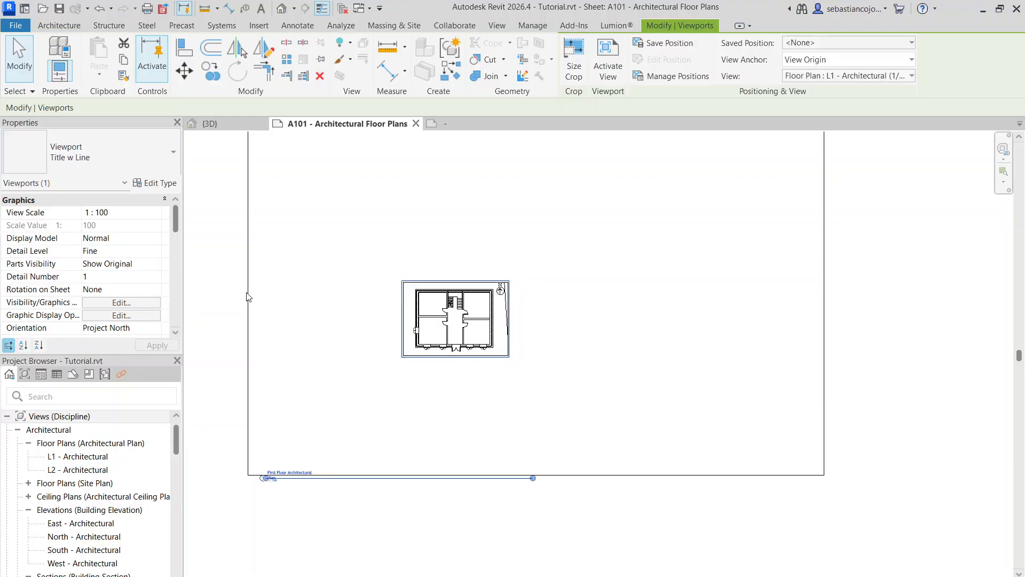
Move the First Floor Architectural Plan view title directly beneath the plan, aligned with the viewport's left edge
click(382, 412)
click(428, 355)
click(318, 483)
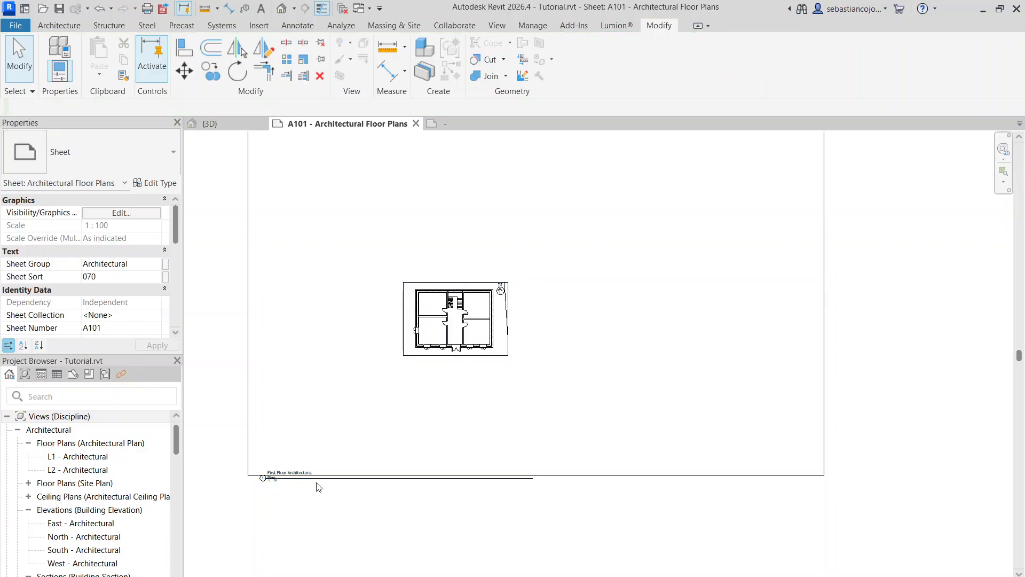
drag(319, 480, 381, 412)
click(419, 367)
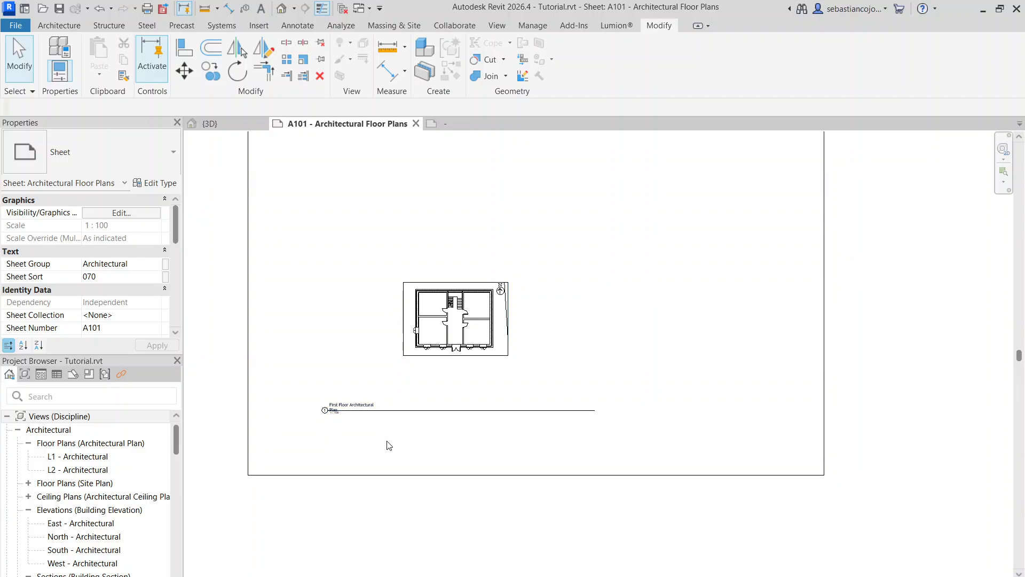
drag(396, 412, 475, 371)
scroll(491, 363, up, 2)
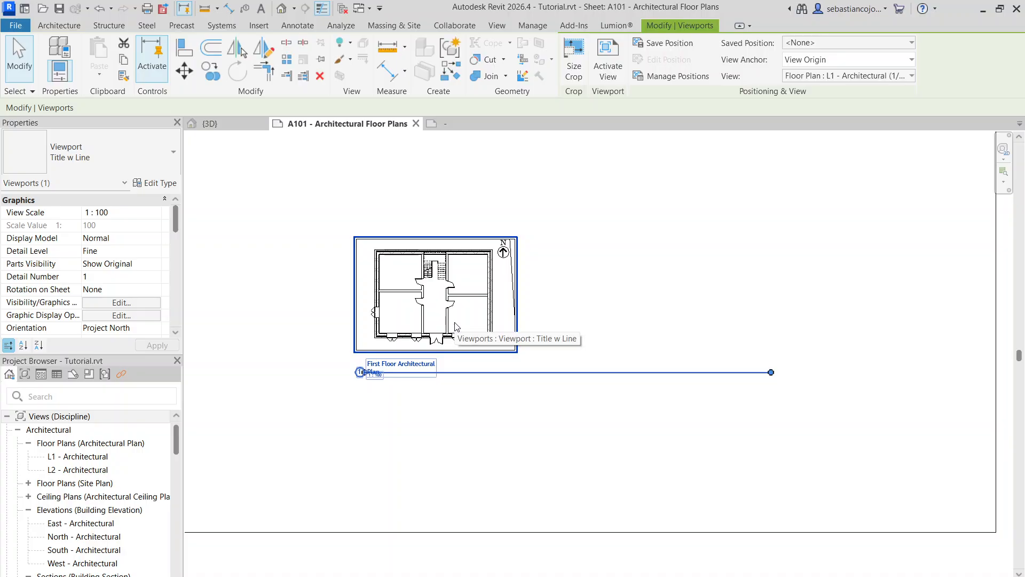
Shorten the view title's line so it ends just past the title text, within the plan's width
click(429, 423)
click(451, 323)
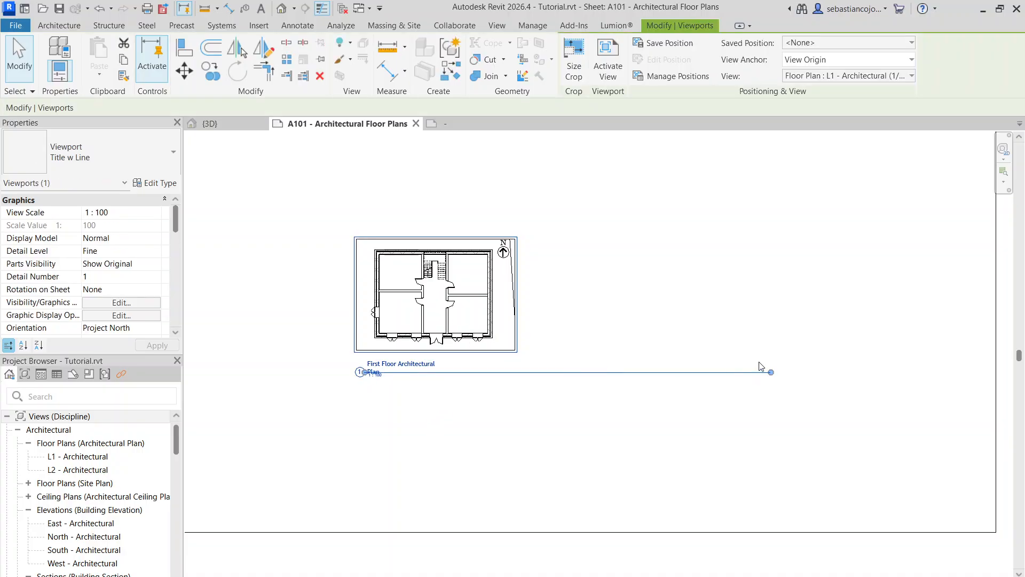
click(580, 337)
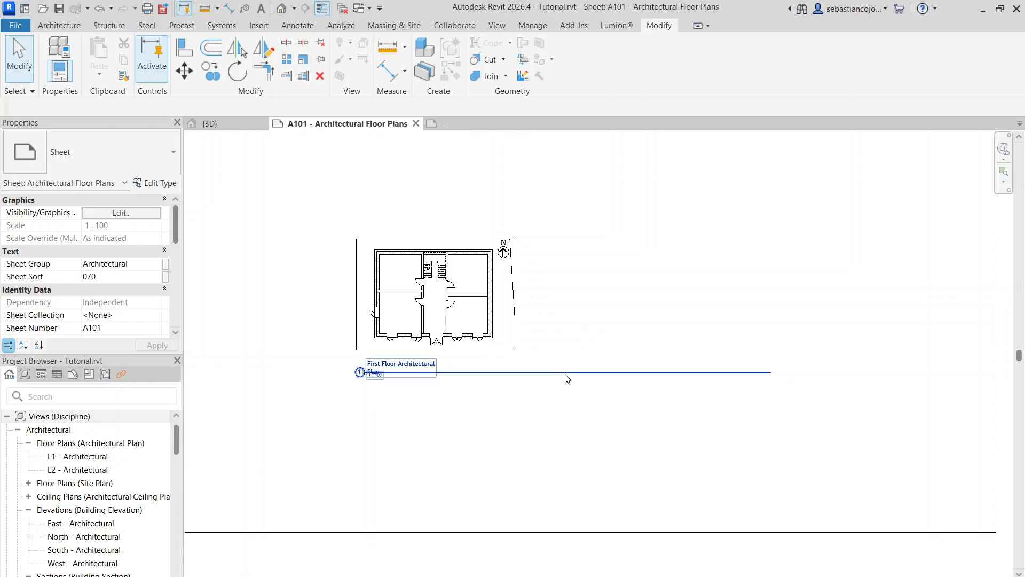
click(361, 373)
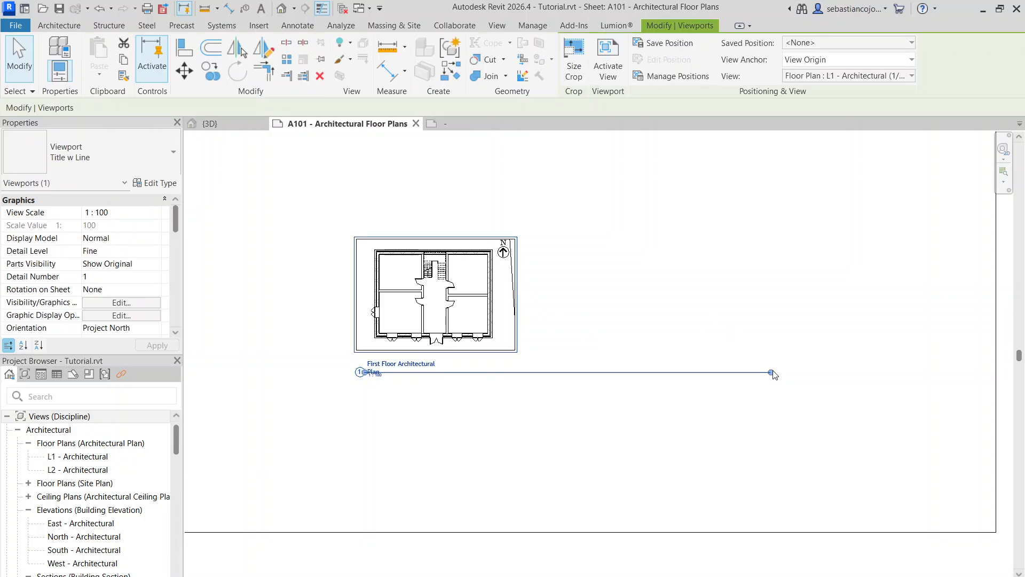
click(576, 315)
click(521, 304)
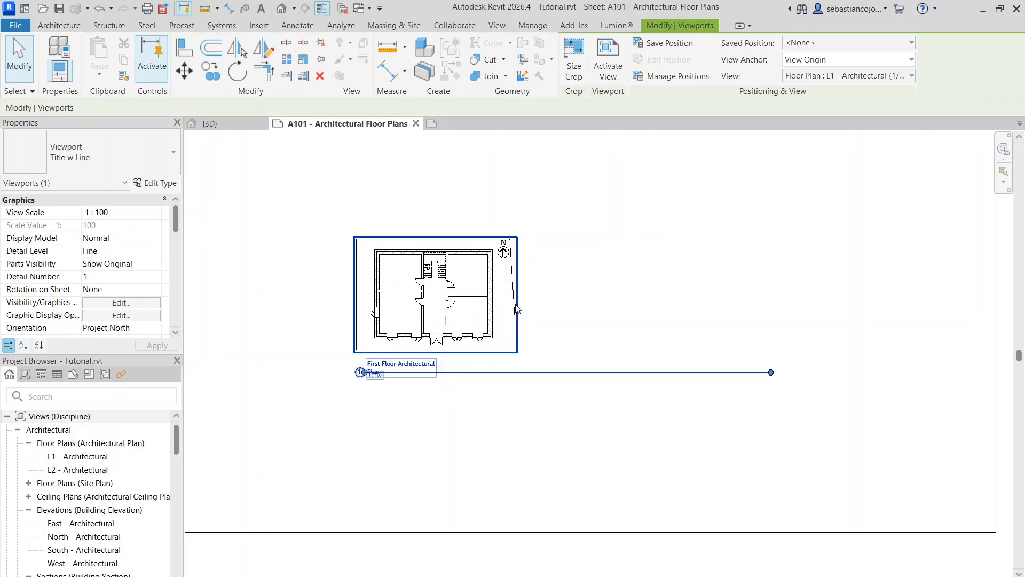
mouse_move(770, 372)
mouse_down()
mouse_move(740, 371)
mouse_move(753, 373)
mouse_up()
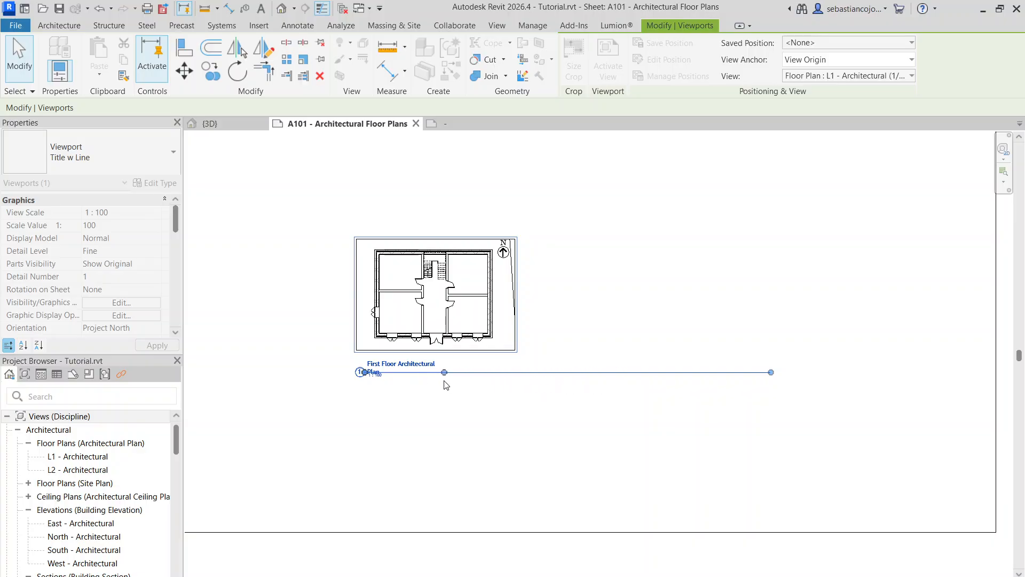
drag(447, 384, 446, 385)
Rename the view title beneath the plan as "Ground floor"
scroll(393, 387, up, 3)
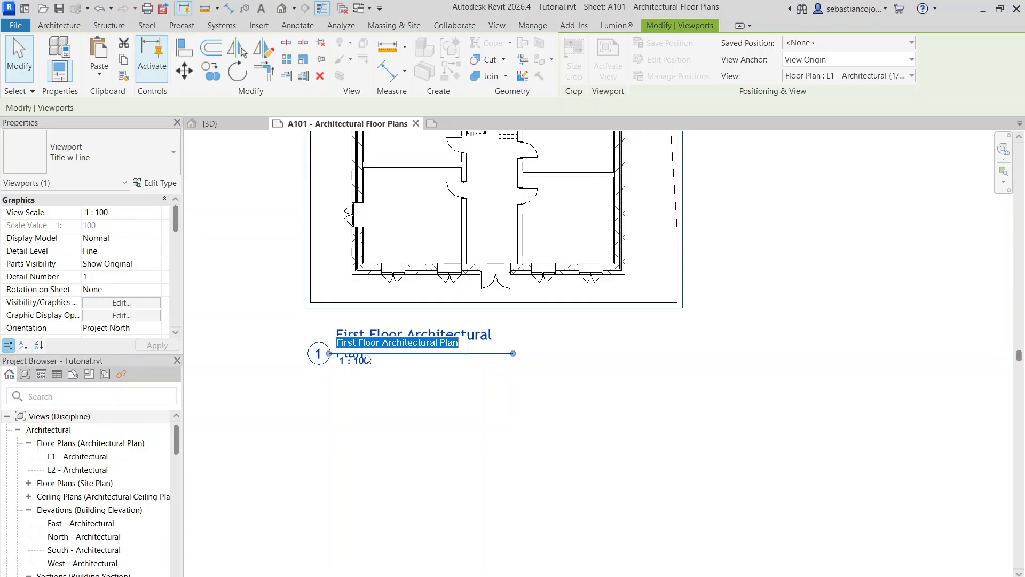
text(Ground)
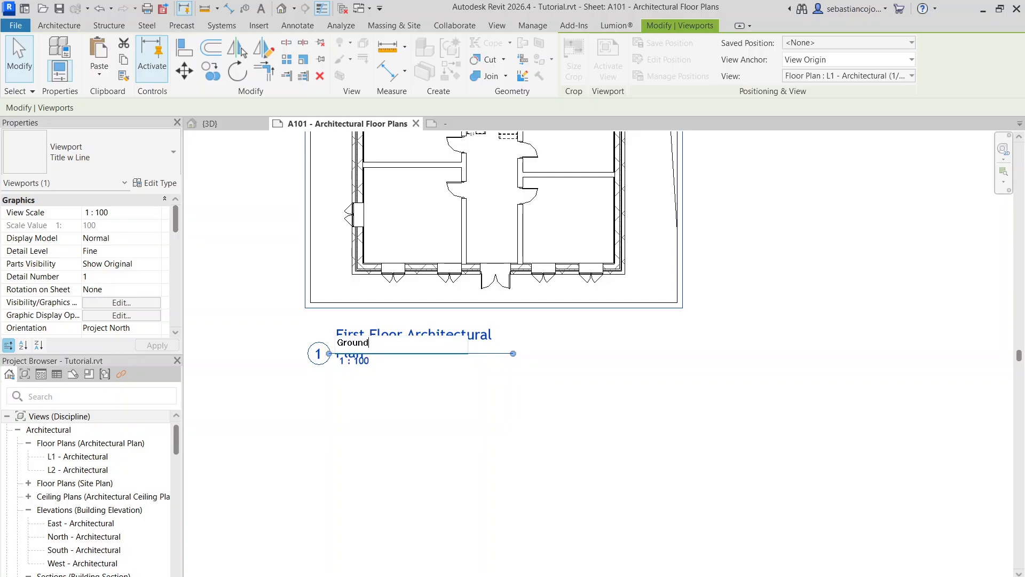
text( floor)
key(Return)
click(368, 358)
scroll(395, 190, down, 10)
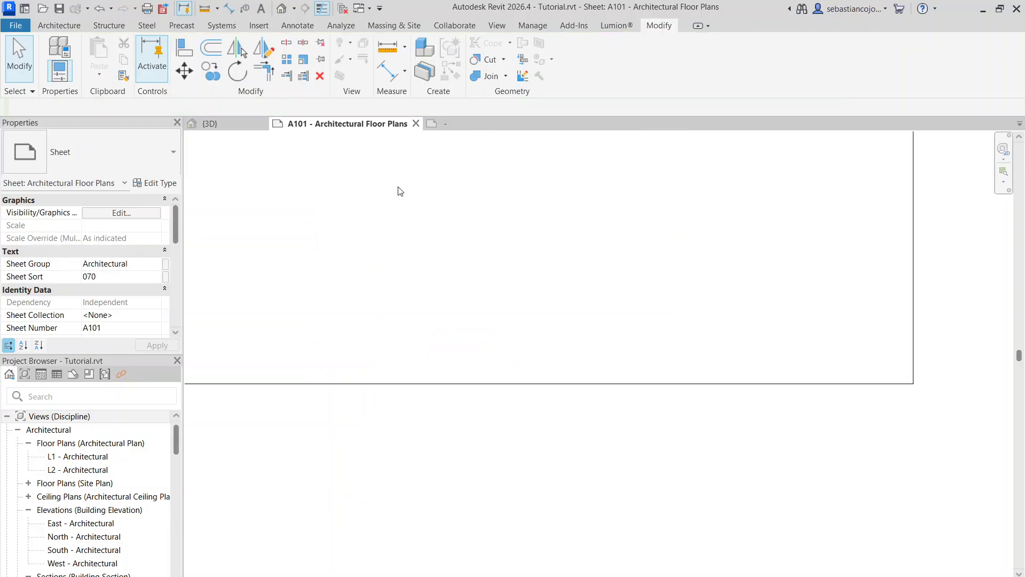
scroll(443, 310, down, 4)
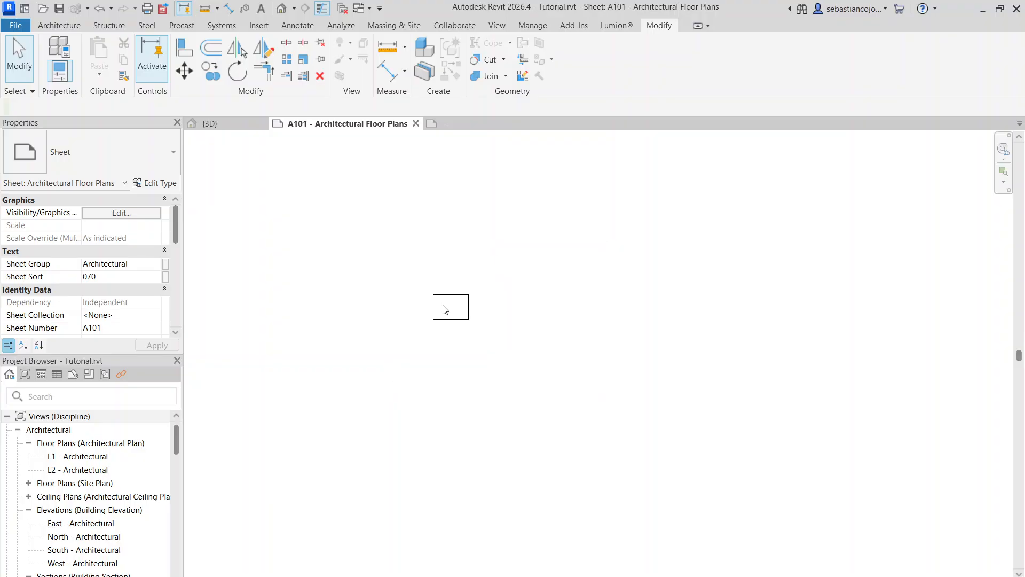
scroll(453, 282, up, 10)
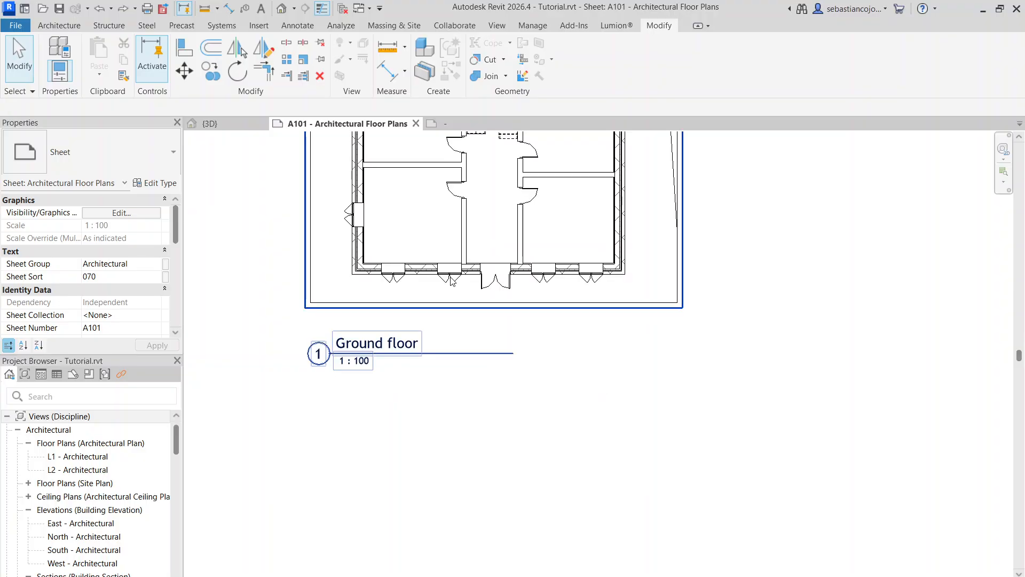
Set the view scale of the L1 floor plan viewport to 1:50
scroll(452, 281, down, 6)
scroll(526, 353, up, 2)
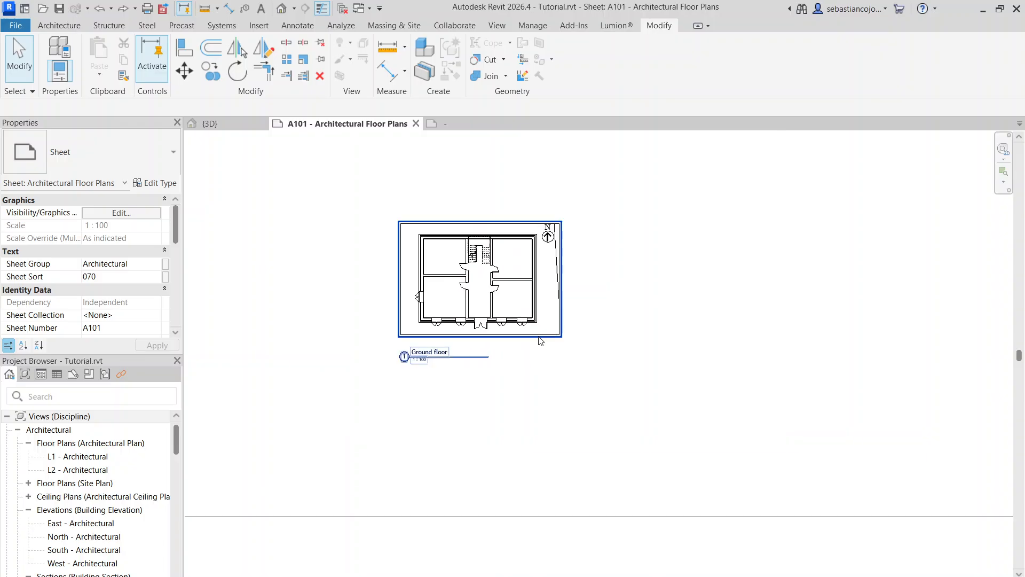
middle_drag(545, 340, 497, 361)
click(494, 355)
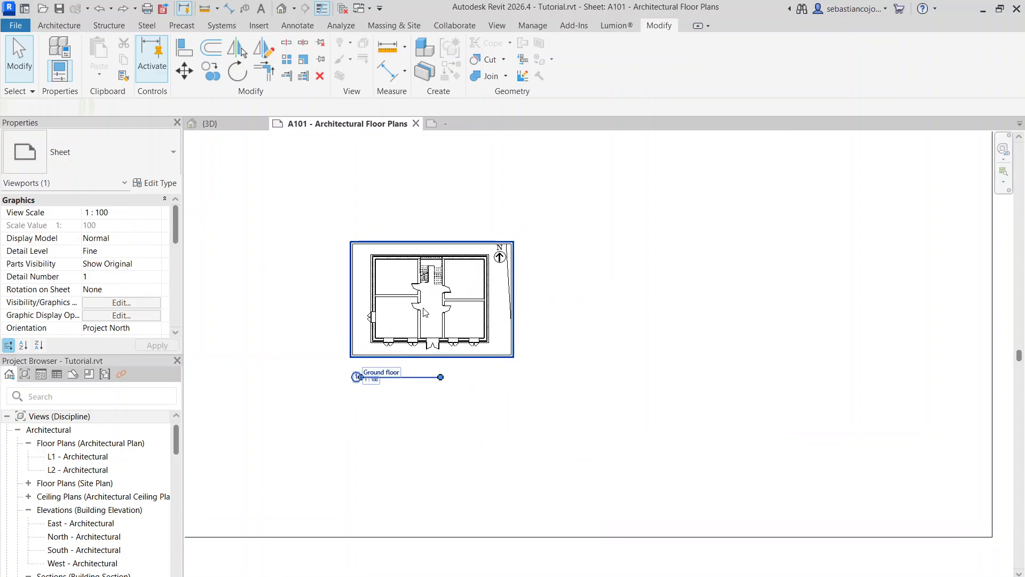
click(156, 212)
click(156, 213)
click(104, 236)
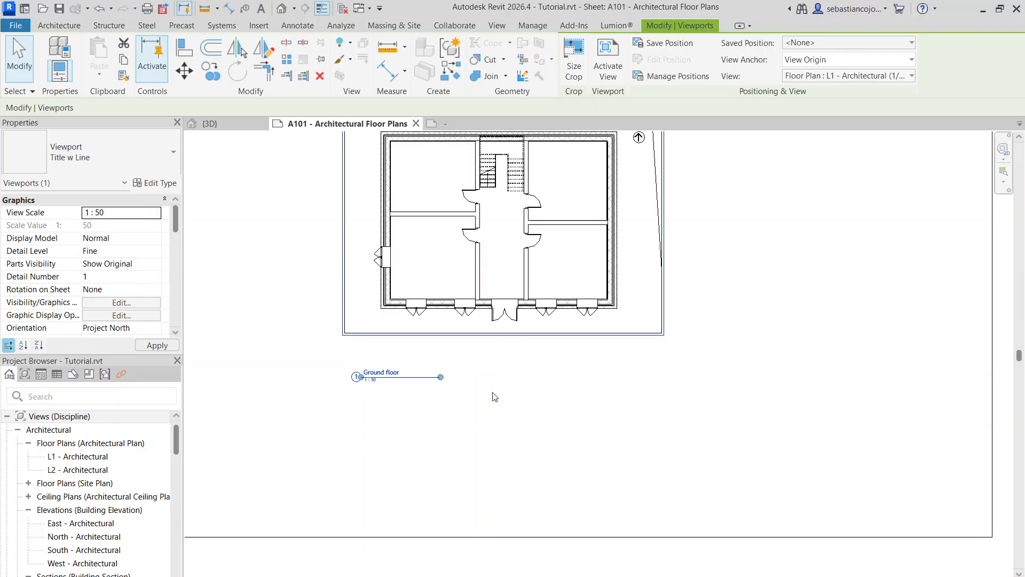
scroll(494, 406, down, 4)
scroll(474, 398, up, 2)
click(473, 395)
Move the Ground floor title closer beneath the enlarged plan and place the viewport in the sheet's lower-left corner
scroll(469, 382, up, 4)
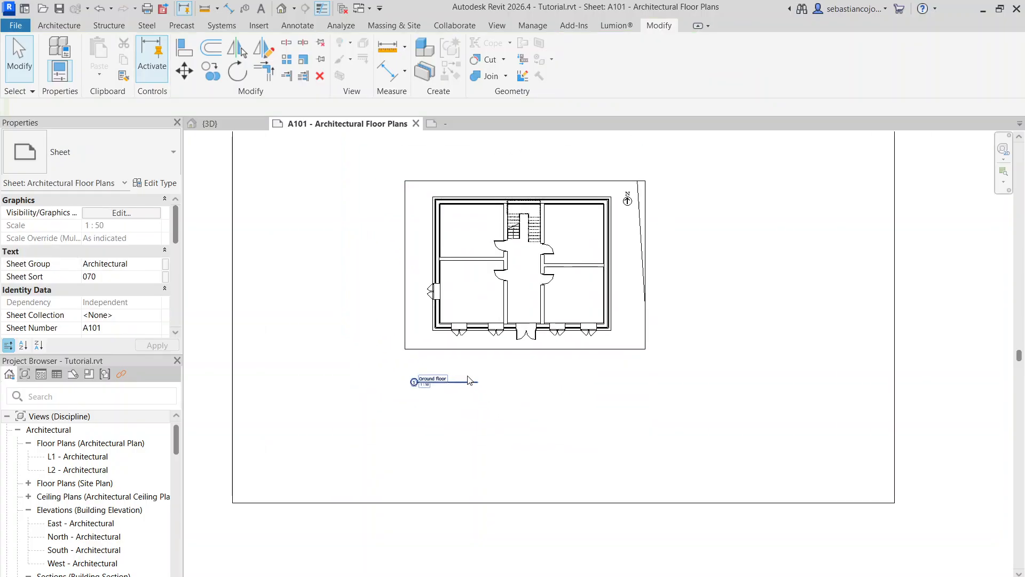
drag(460, 386, 453, 352)
scroll(468, 398, down, 7)
scroll(471, 397, down, 2)
click(522, 347)
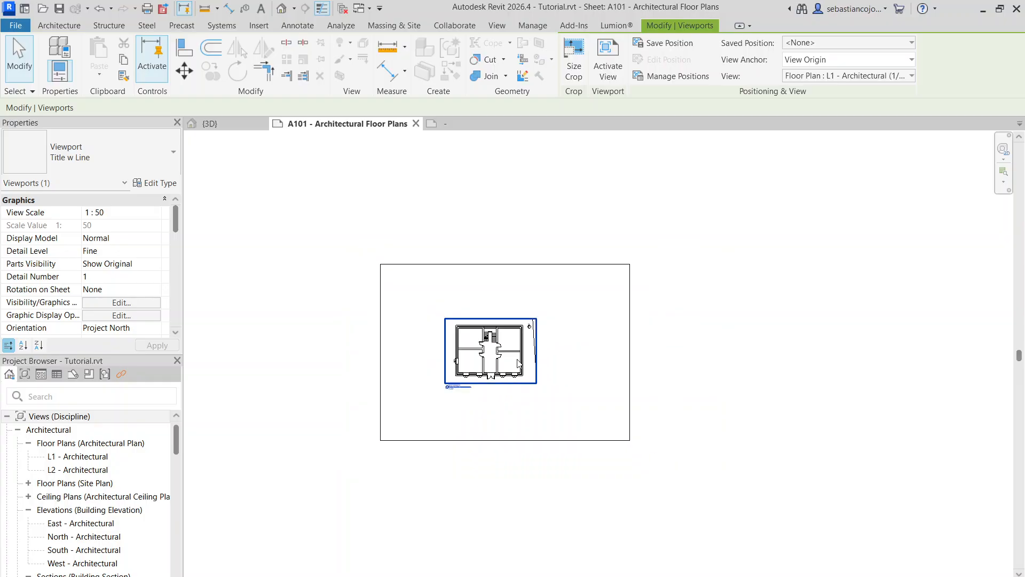
drag(522, 347, 483, 393)
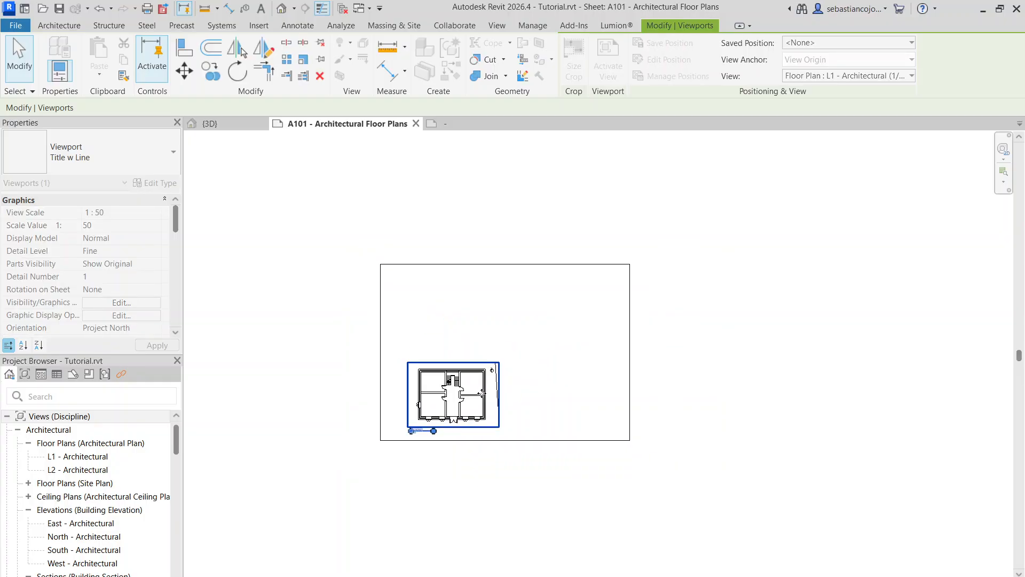
click(497, 326)
Look through the project's architectural floor plans, elevations and sections for views to place on the sheet
scroll(160, 454, down, 2)
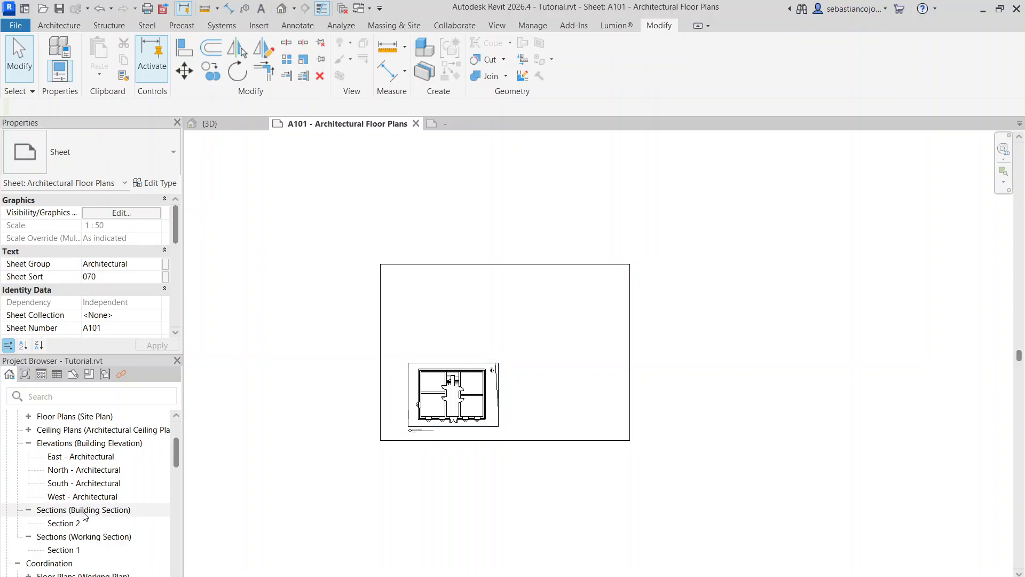
scroll(68, 477, up, 3)
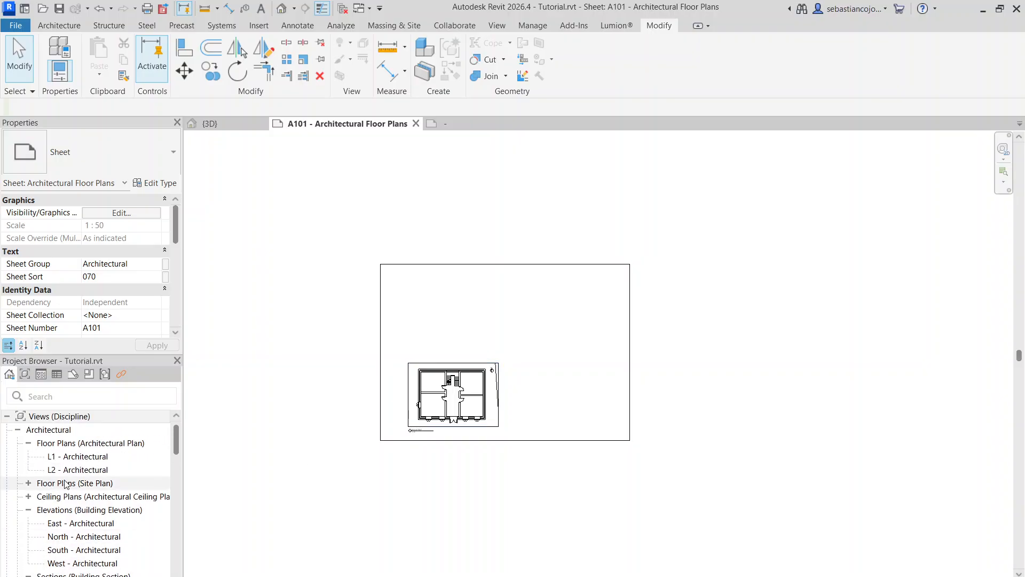
scroll(72, 473, down, 3)
scroll(80, 466, up, 3)
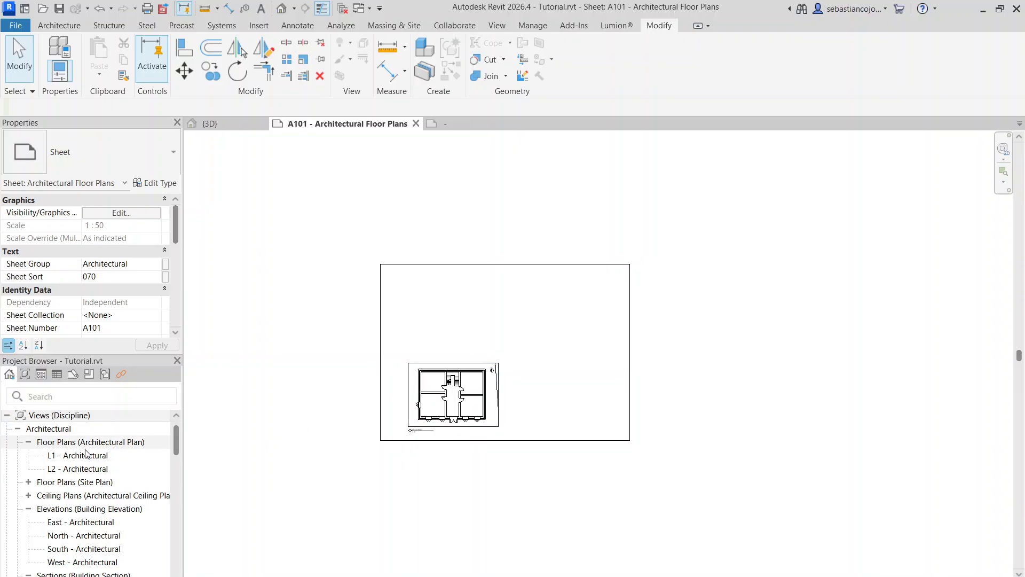
scroll(85, 453, down, 5)
scroll(149, 465, up, 5)
scroll(63, 447, down, 2)
scroll(61, 452, down, 2)
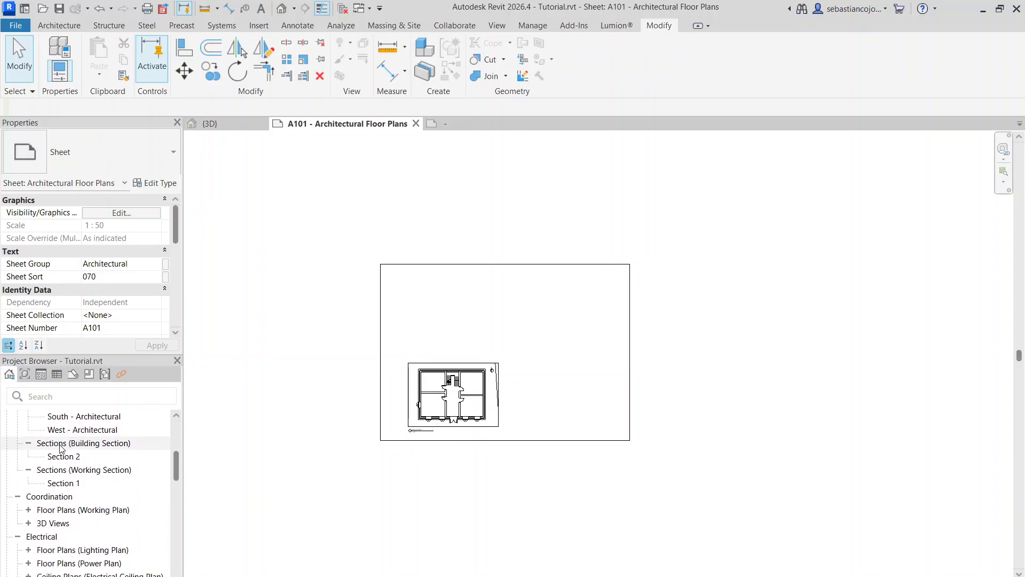
Rename sheet A101 as "Presentation Sheet", keeping its number
scroll(58, 454, down, 2)
scroll(59, 439, down, 4)
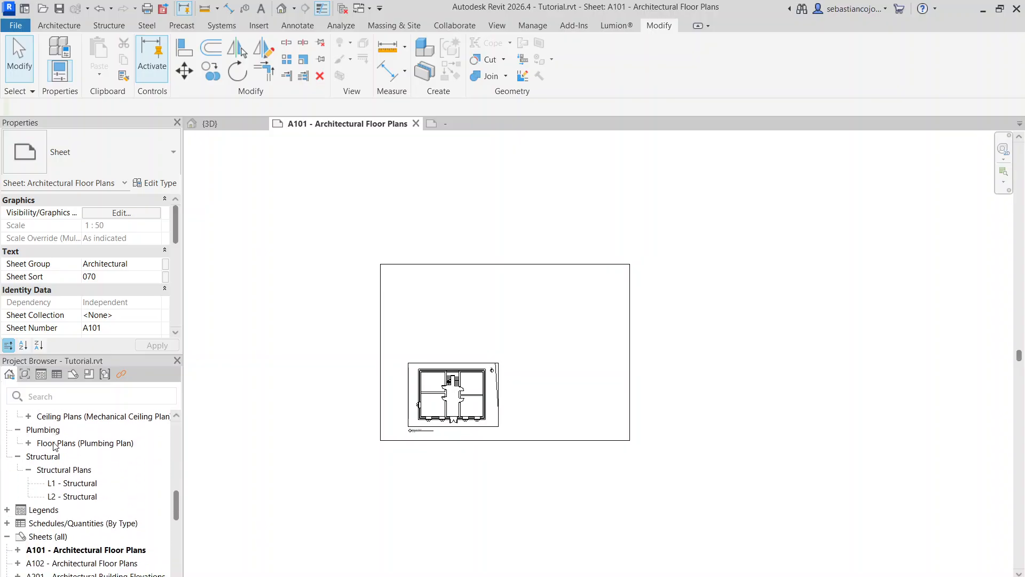
scroll(48, 452, down, 4)
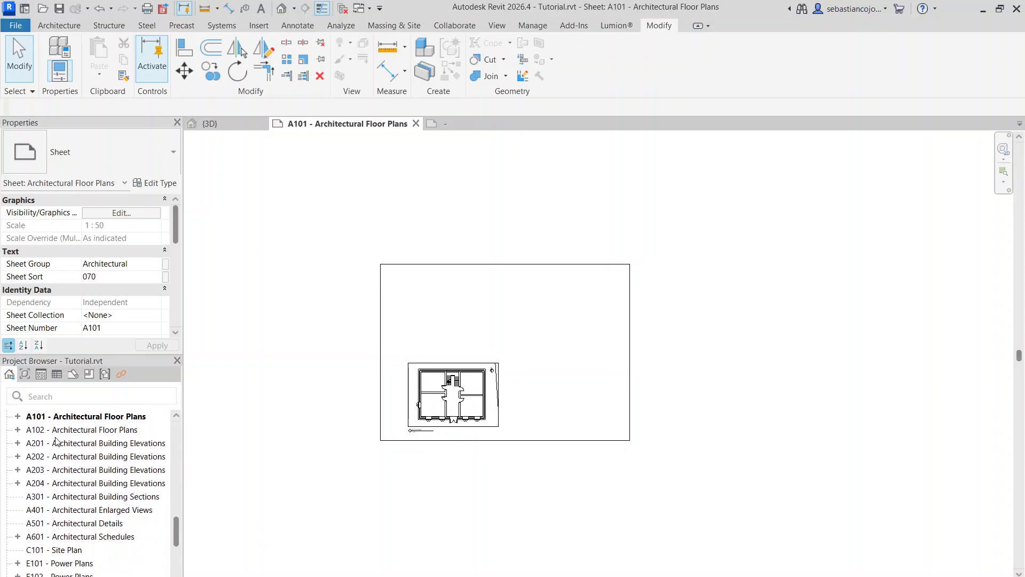
scroll(24, 469, up, 2)
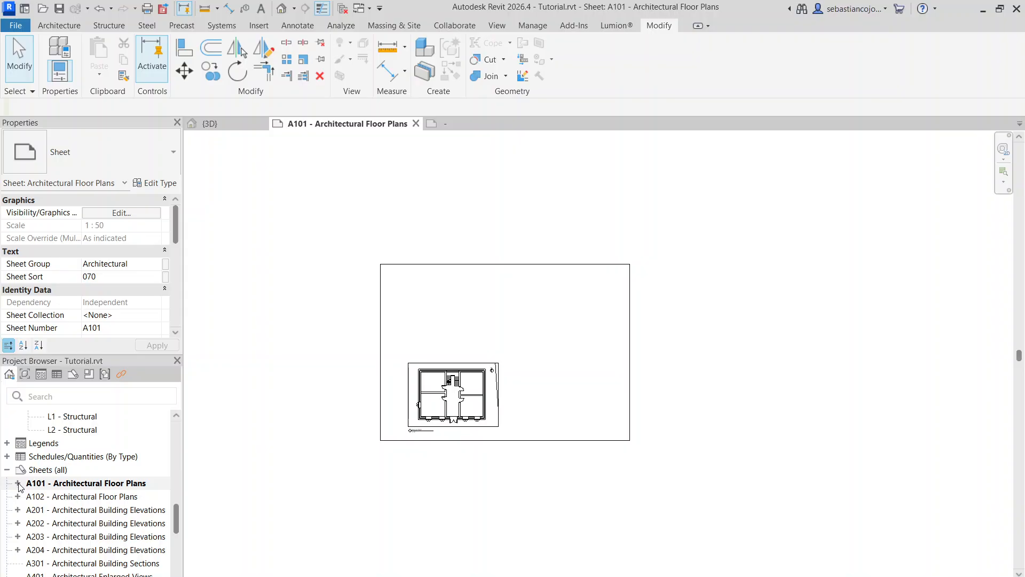
click(18, 483)
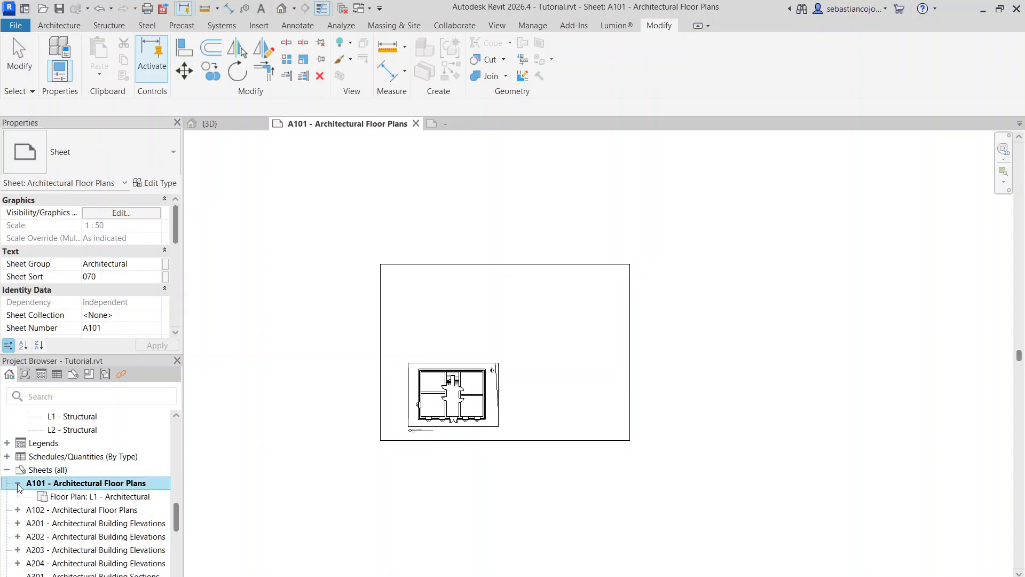
right_click(79, 484)
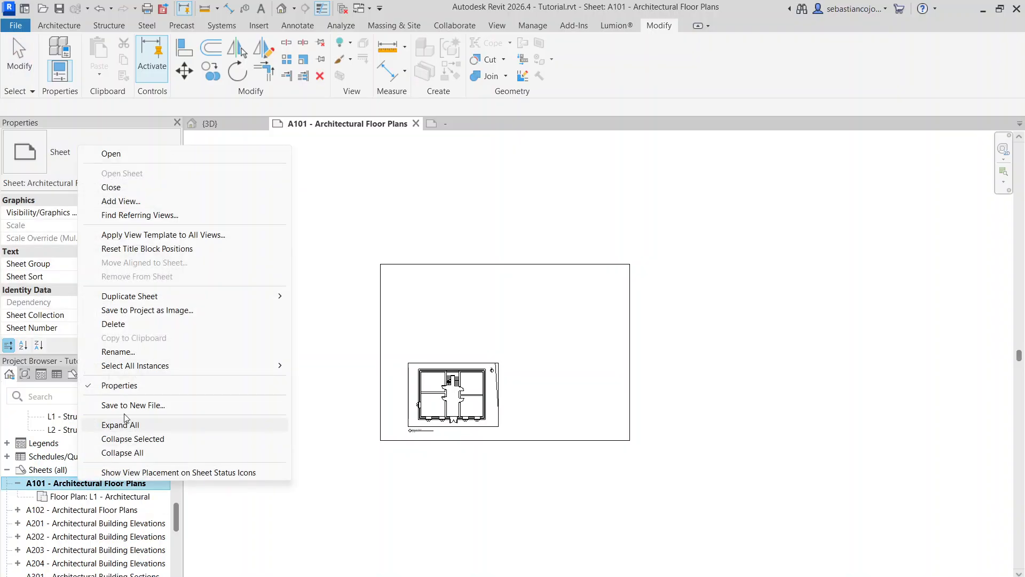
click(140, 339)
drag(496, 322, 419, 322)
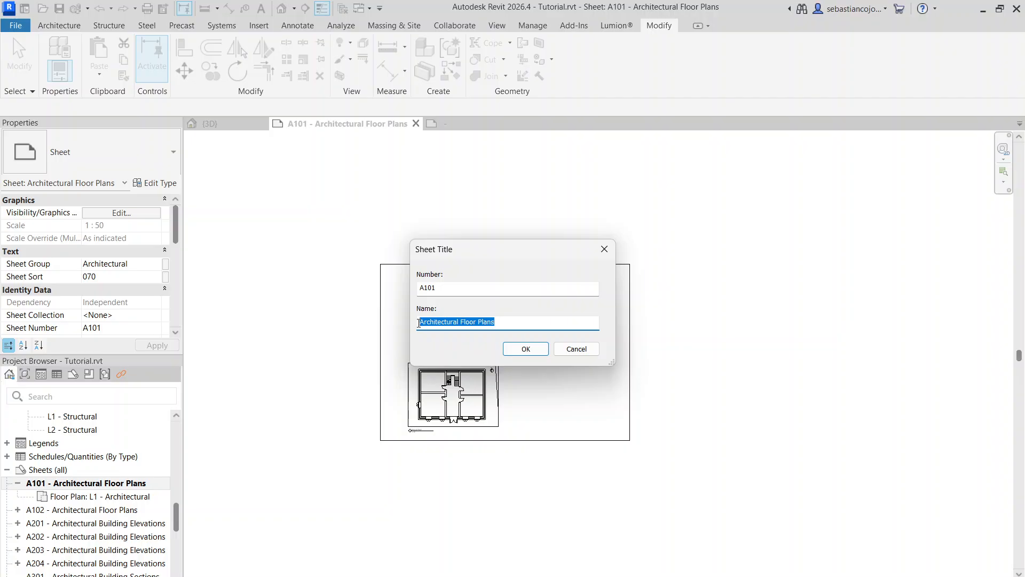
text(Presentation S)
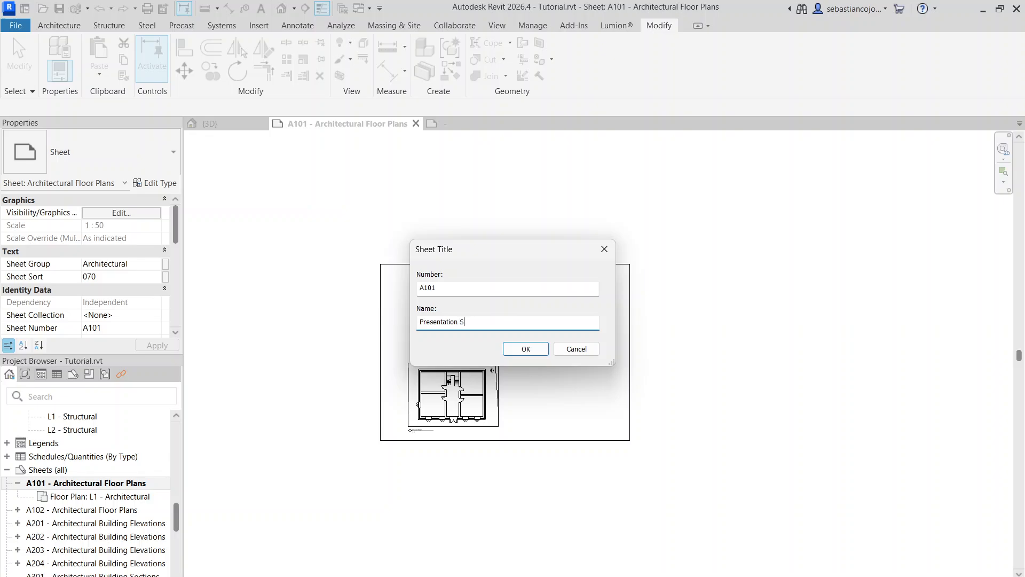
text(heet)
key(Return)
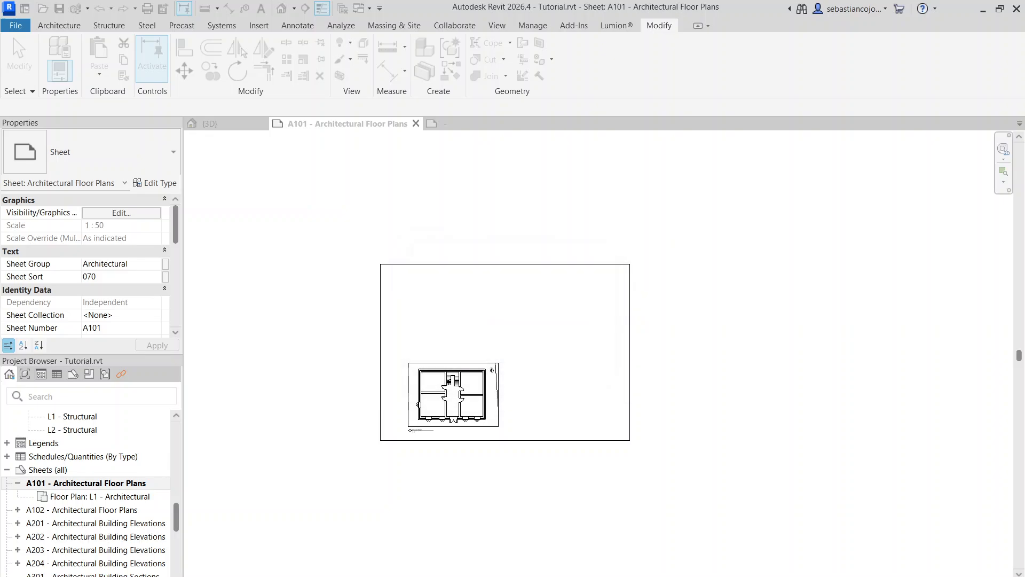
click(136, 496)
click(131, 488)
Try to place the L2 - Architectural floor plan on the presentation sheet
scroll(131, 488, up, 15)
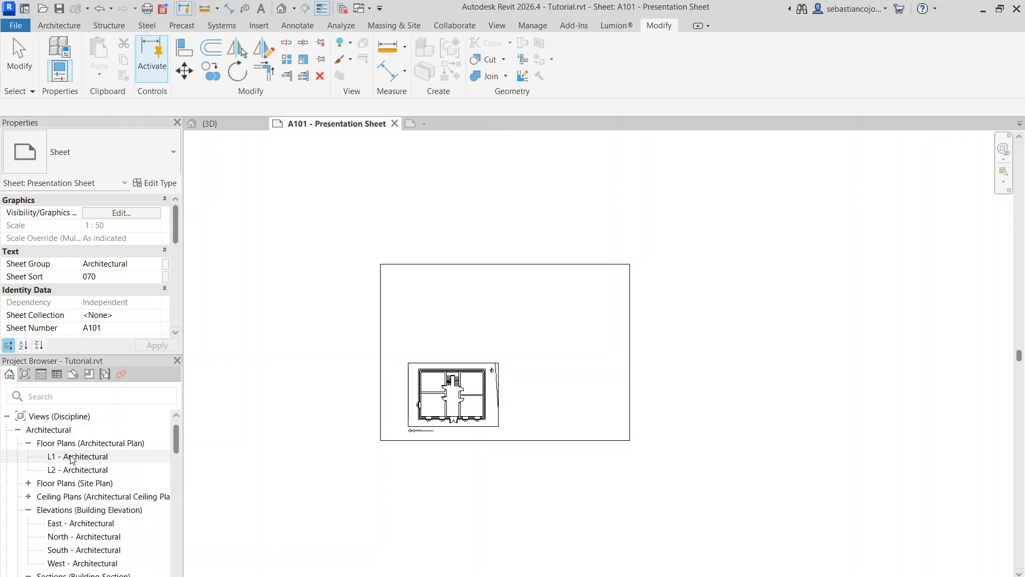
drag(69, 473, 481, 315)
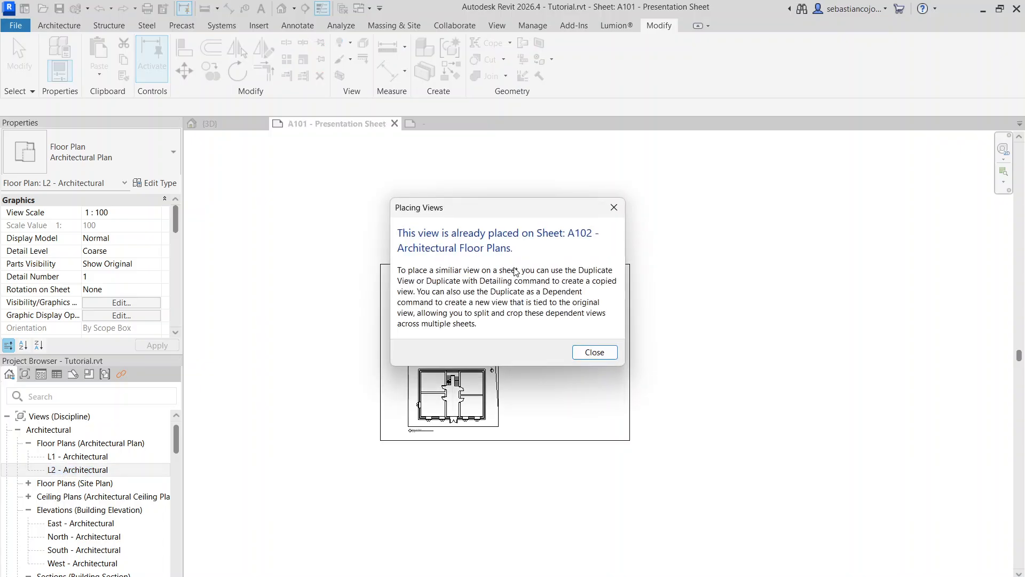
click(586, 354)
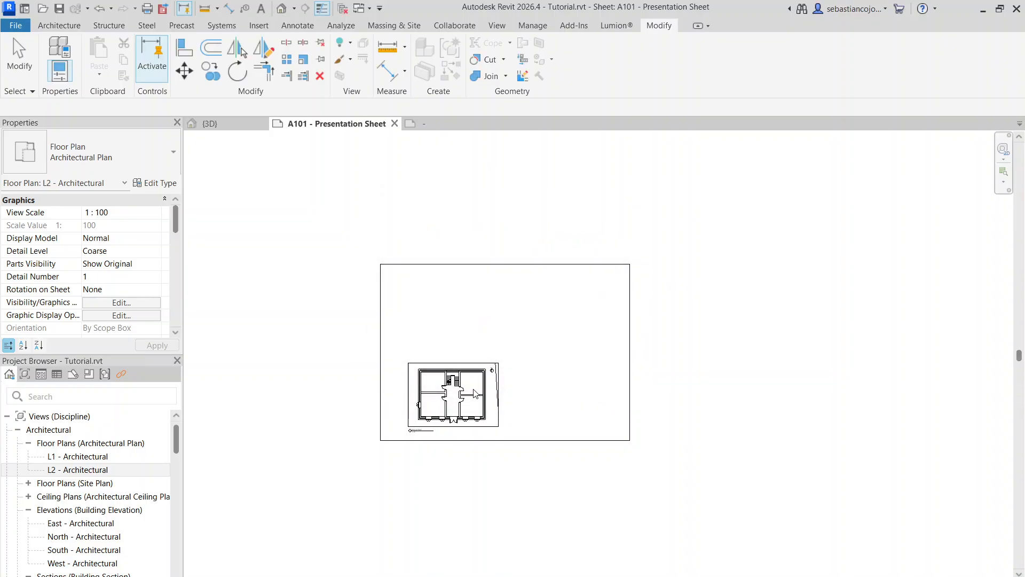
Duplicate the L2 - Architectural floor plan with detailing
right_click(83, 472)
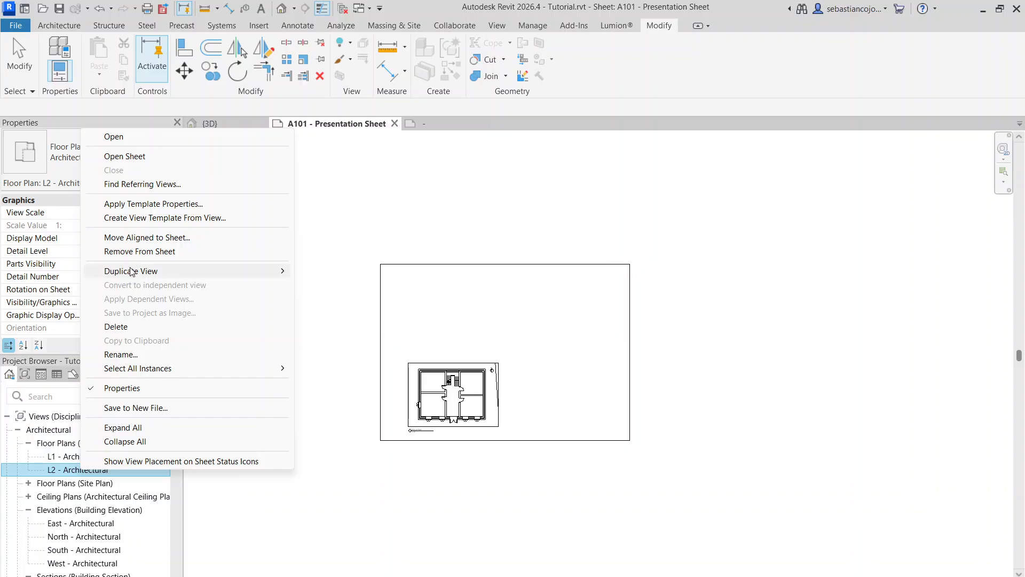
mouse_move(136, 270)
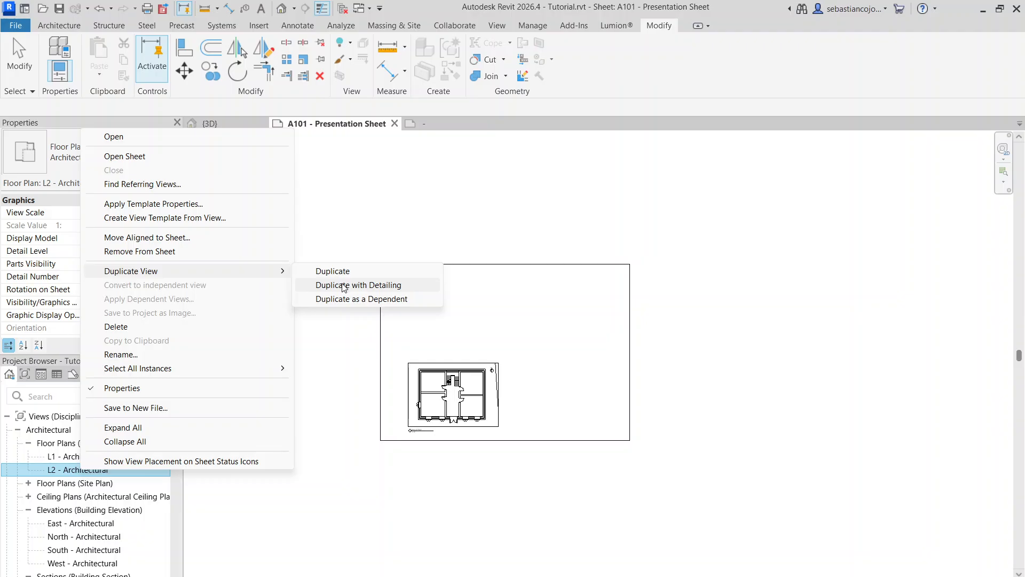
click(344, 287)
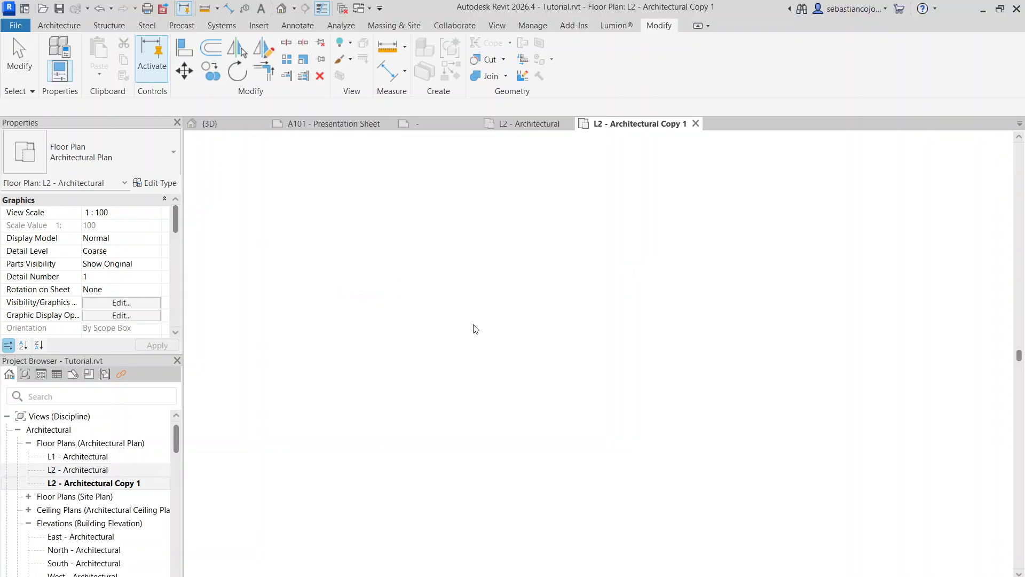
Set the scope box of the duplicated L2 plan's crop region to None
scroll(554, 324, up, 5)
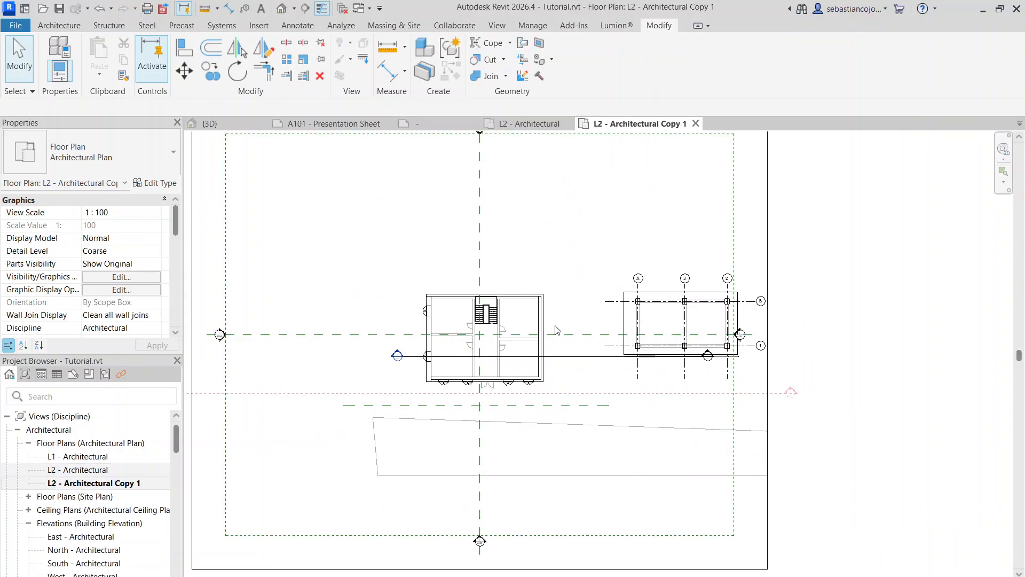
scroll(555, 324, down, 4)
scroll(554, 323, down, 2)
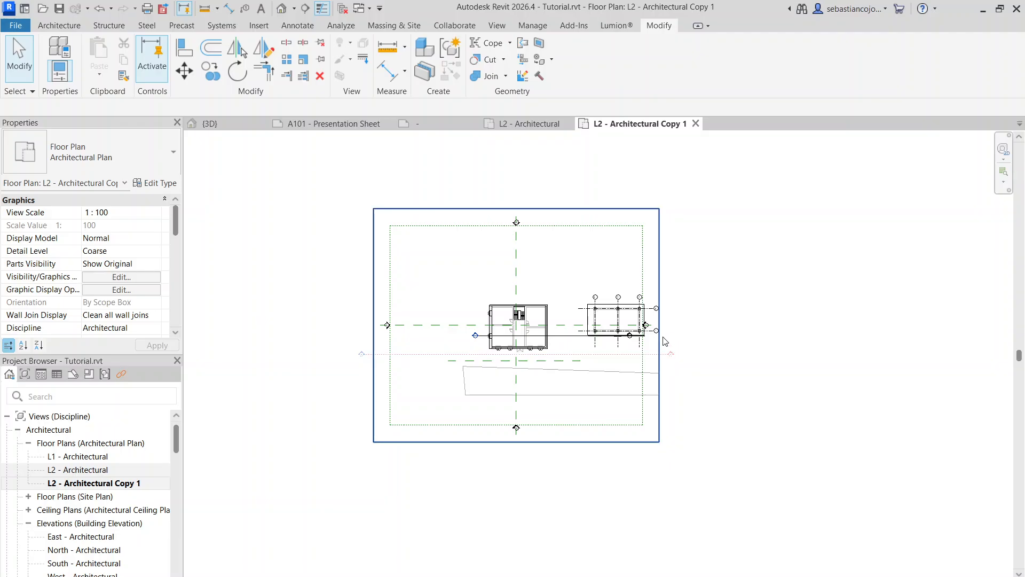
click(660, 339)
scroll(125, 241, down, 5)
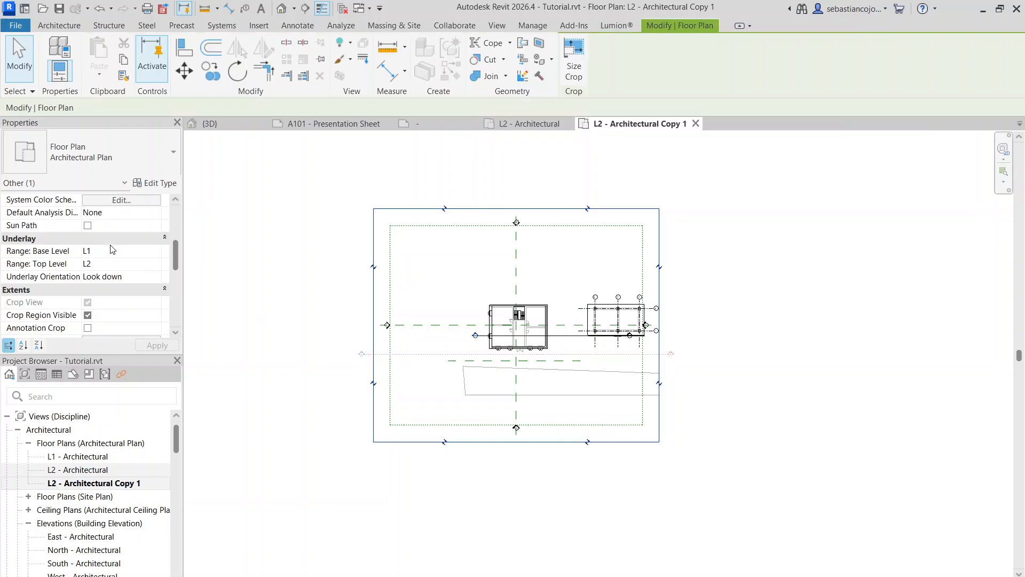
scroll(131, 267, down, 1)
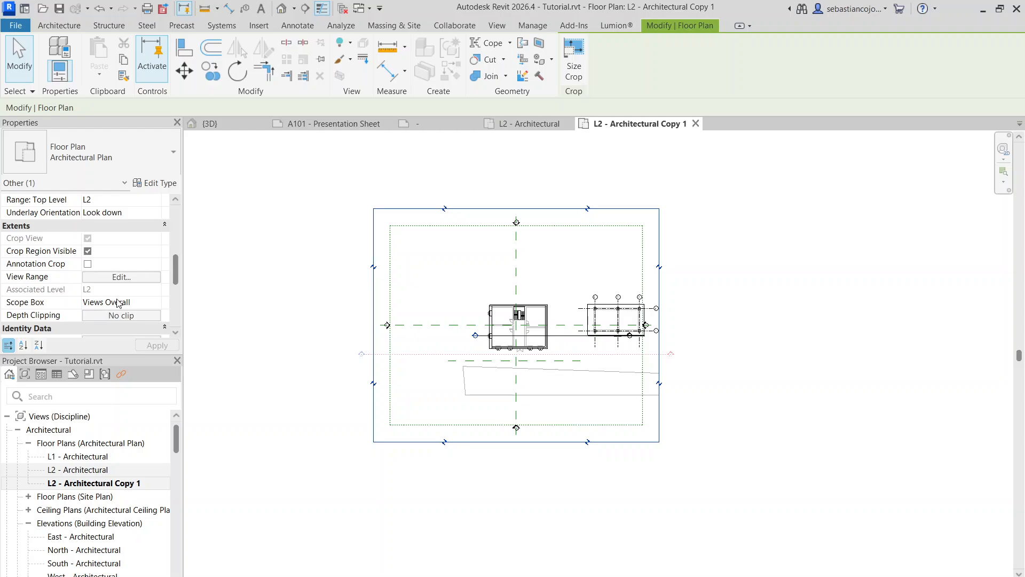
scroll(120, 305, down, 1)
click(156, 276)
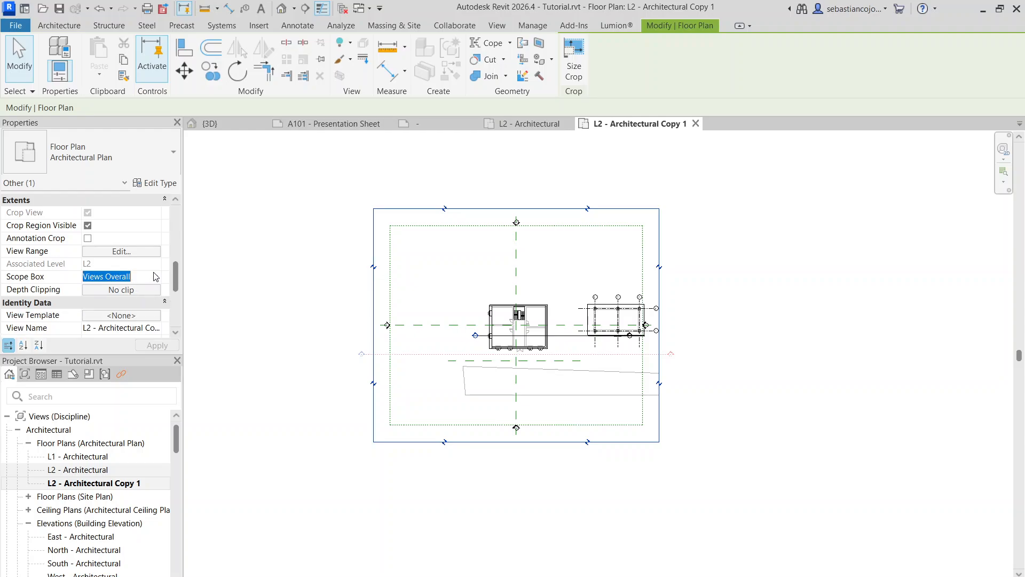
click(156, 277)
click(107, 289)
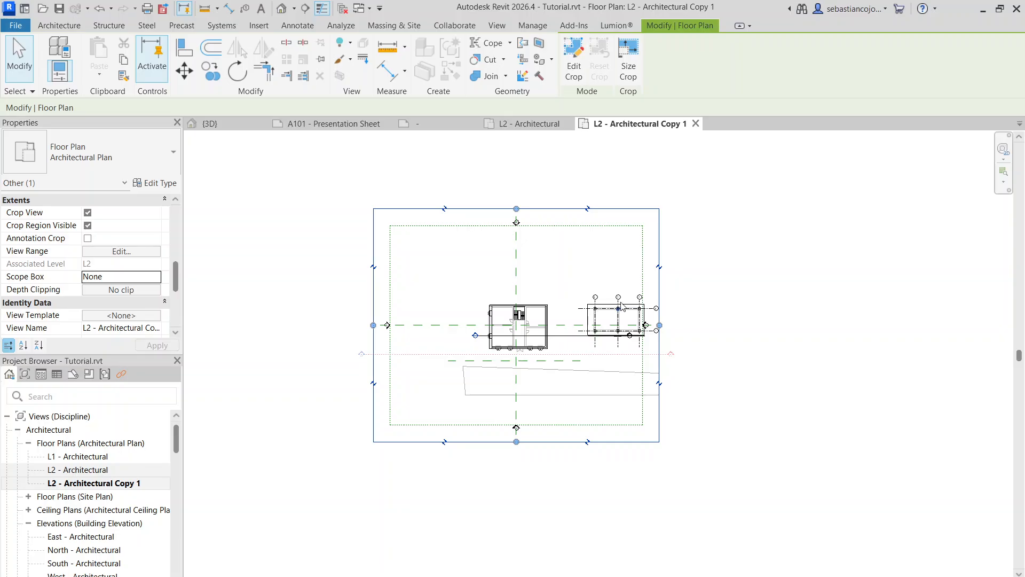
Tighten all four sides of the duplicated L2 plan's crop region closely around the main building, leaving a narrow margin
drag(660, 325, 557, 324)
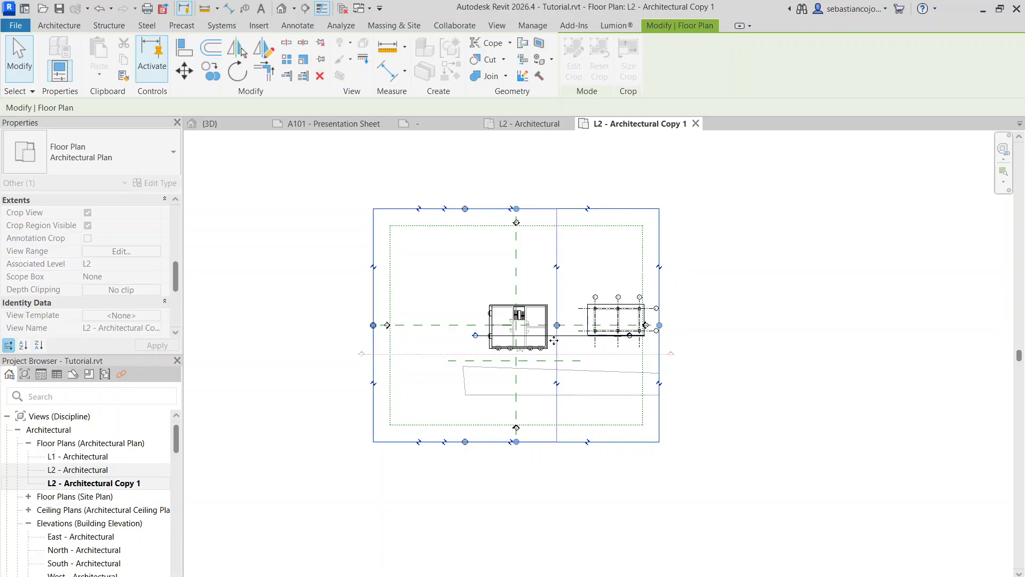
drag(361, 323, 484, 325)
click(373, 325)
drag(520, 442, 541, 361)
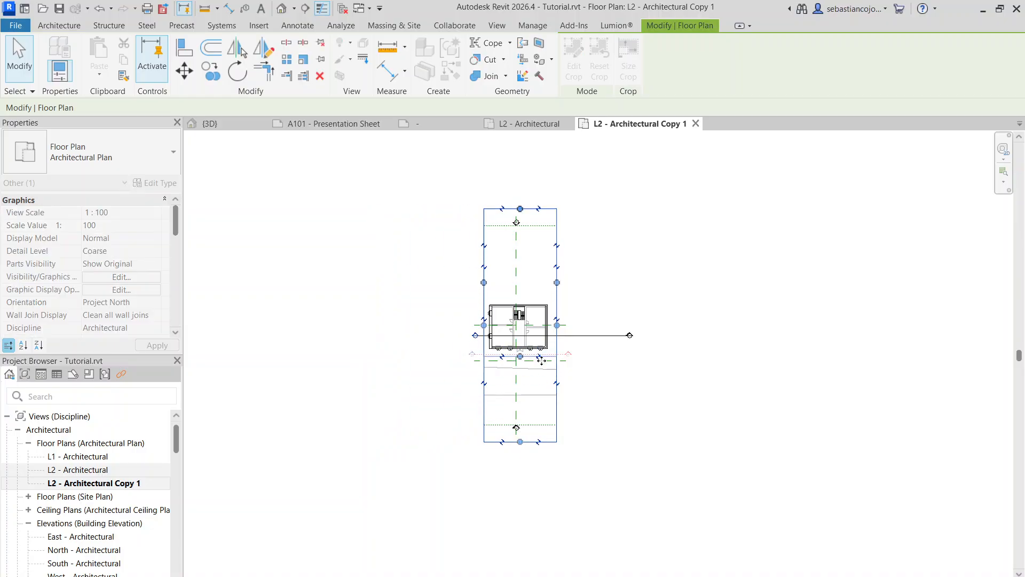
scroll(508, 408, up, 5)
scroll(507, 404, down, 3)
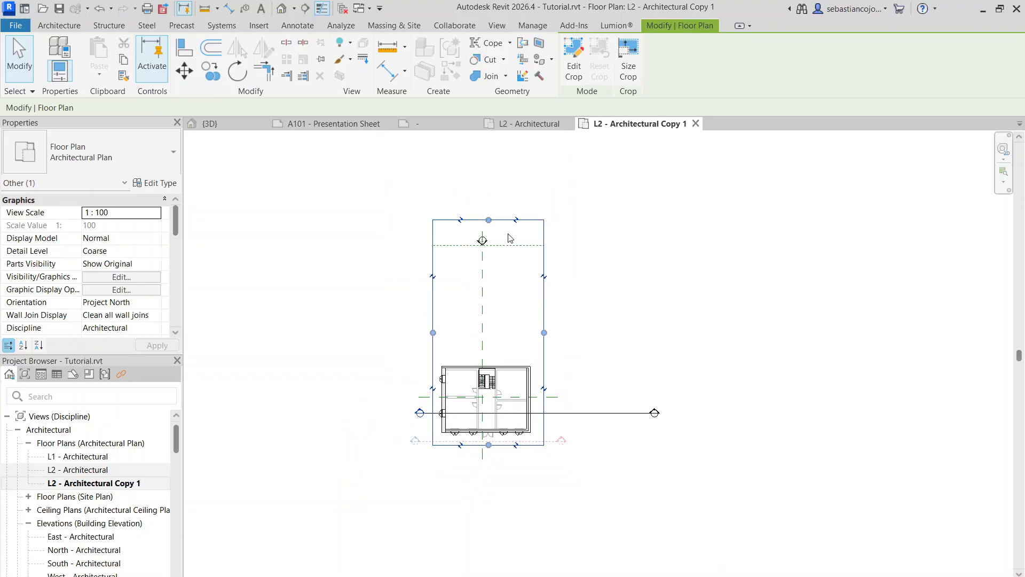
drag(489, 220, 491, 359)
scroll(479, 415, up, 5)
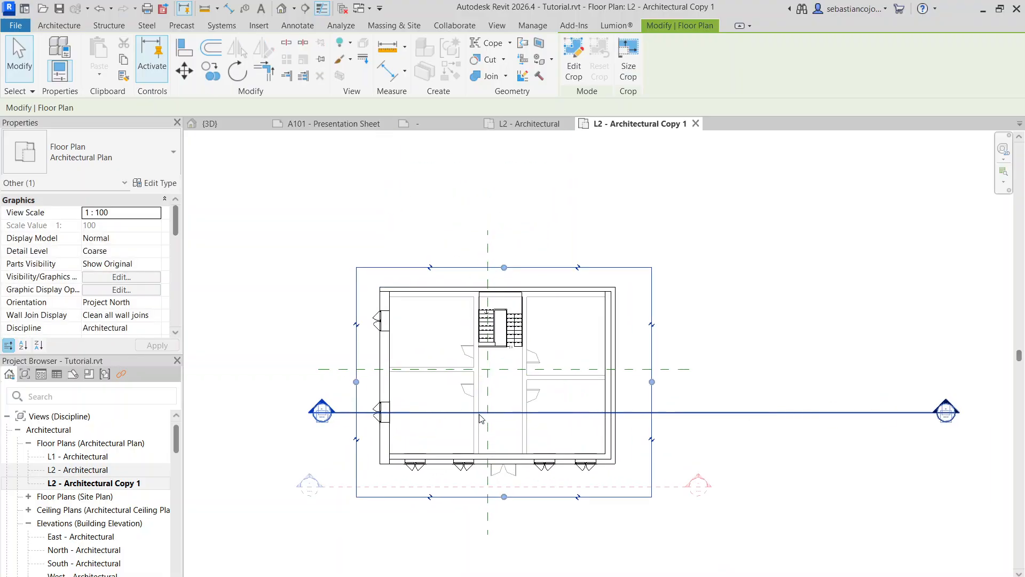
Hide the reference planes category in the duplicated L2 plan and pull the crop region's lower edge closer to the building
click(556, 369)
right_click(571, 370)
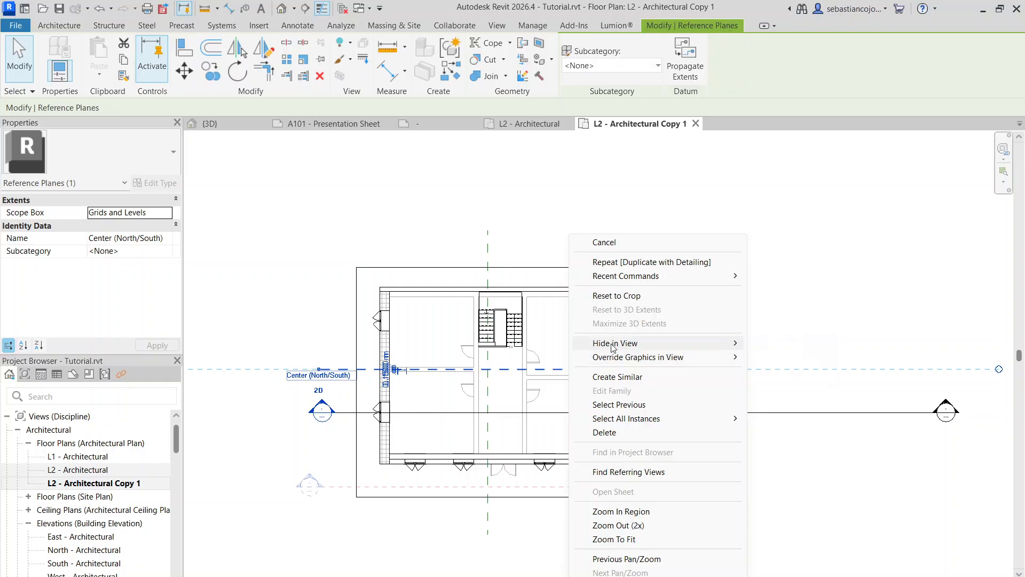
mouse_move(614, 343)
click(766, 357)
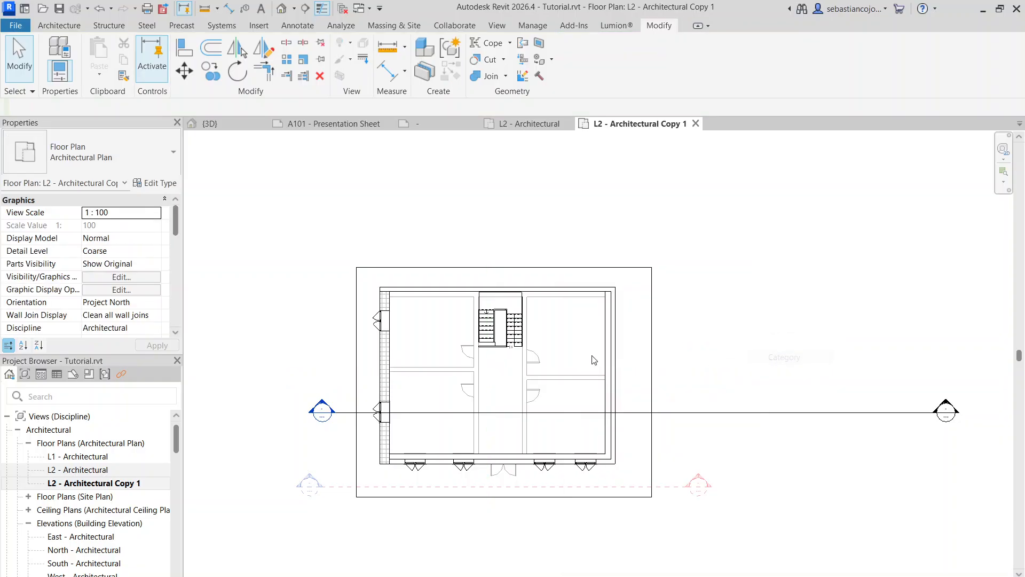
click(488, 497)
drag(503, 498, 503, 484)
Hide the section marks category in the duplicated L2 plan
click(630, 412)
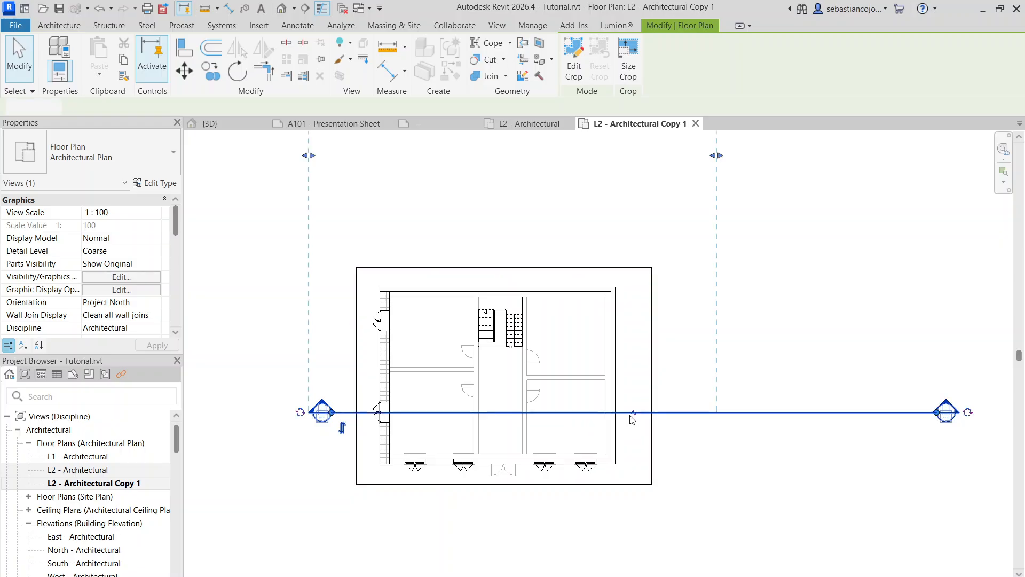
right_click(630, 412)
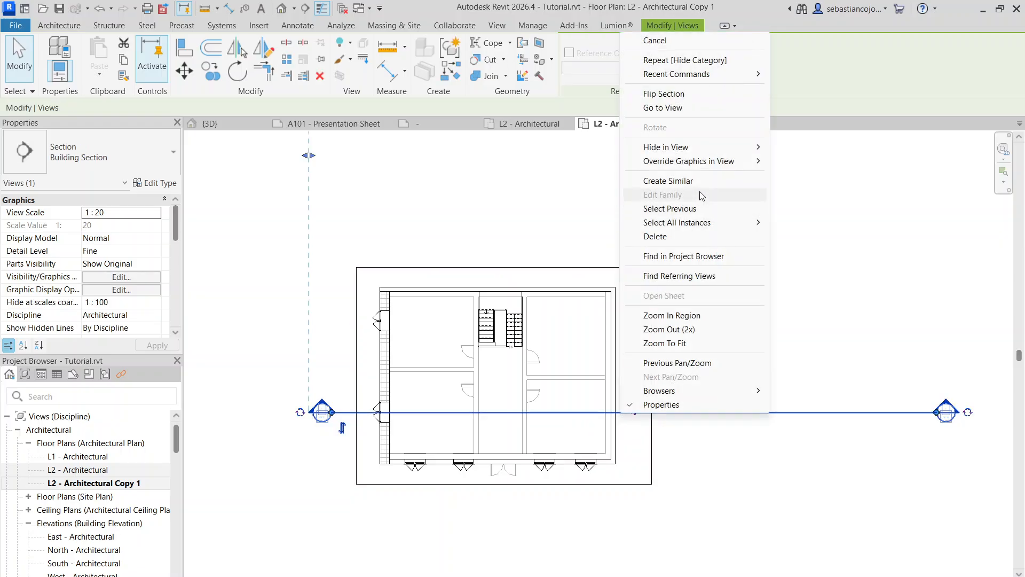
mouse_move(694, 148)
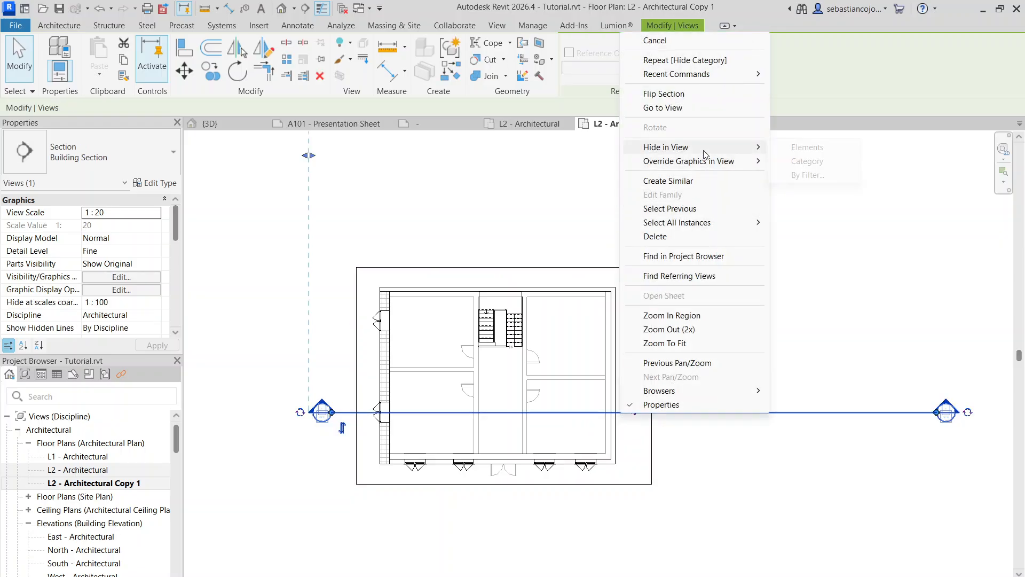
click(808, 163)
scroll(630, 323, up, 1)
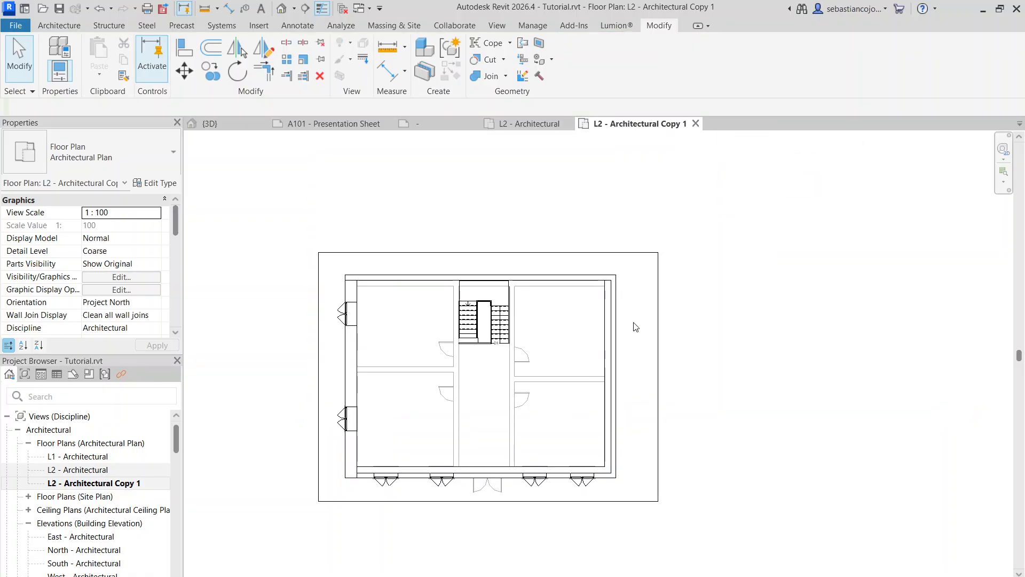
Change the north, south and east exterior walls to the Generic - 300mm Masonry type
click(612, 319)
click(534, 277)
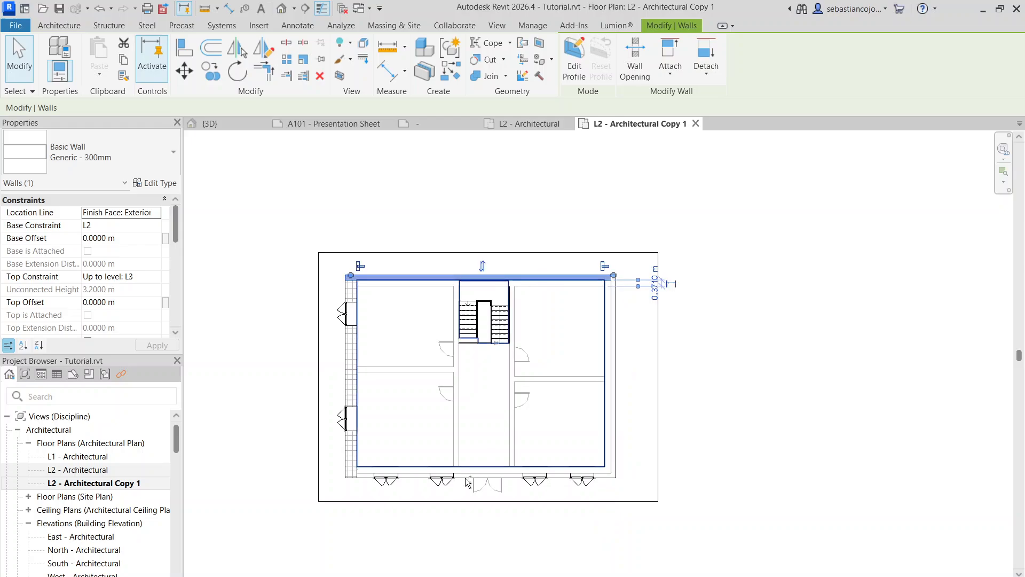
ctrl+click(470, 474)
ctrl+click(613, 374)
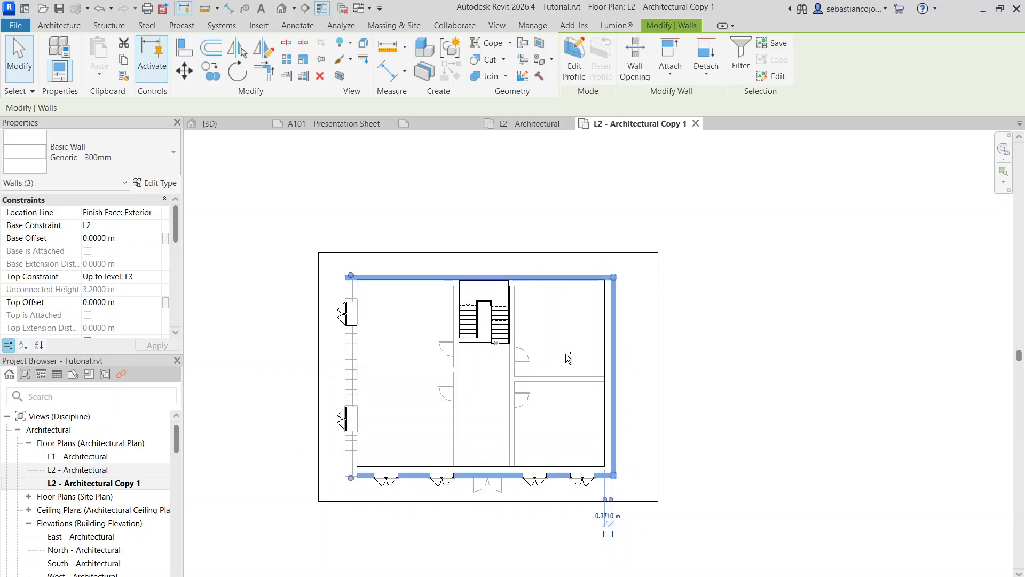
click(106, 152)
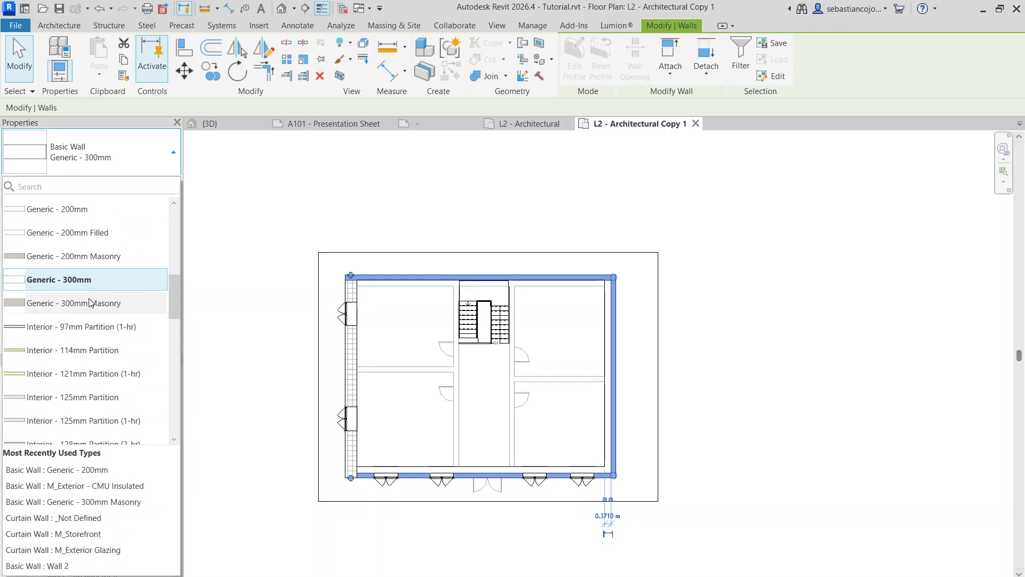
click(91, 303)
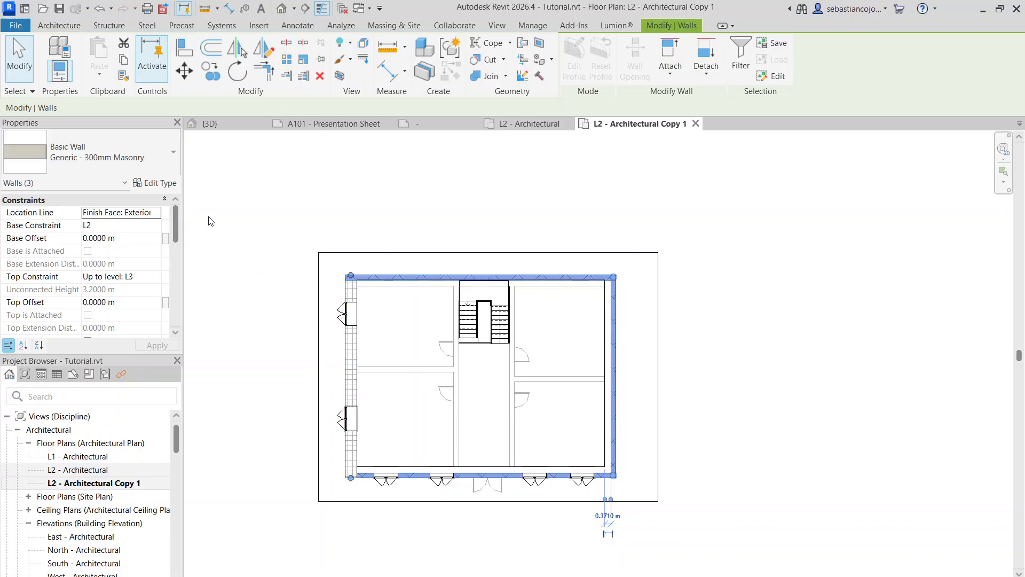
Change all four exterior walls to the M_Exterior - CMU Insulated type
click(351, 358)
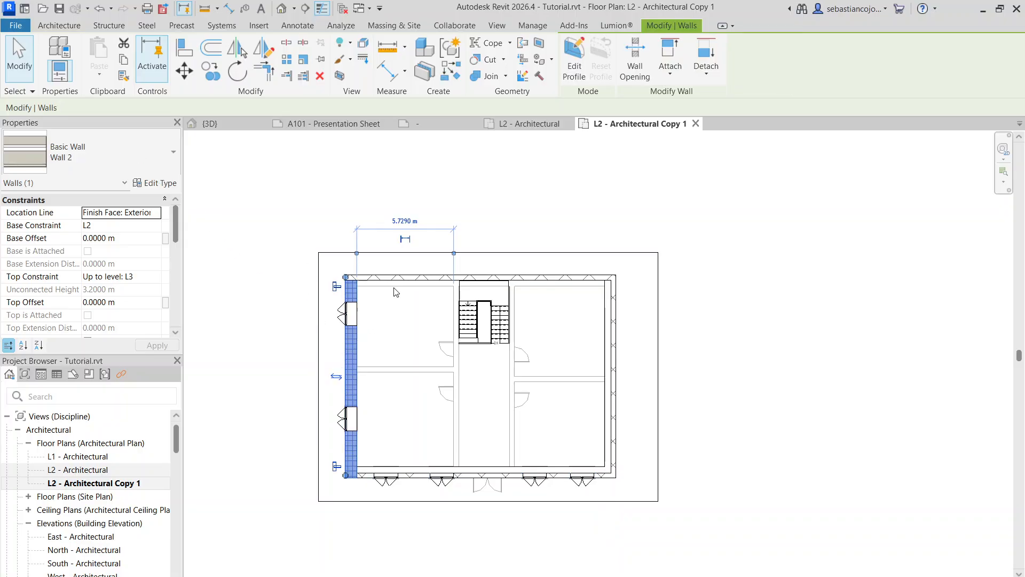
click(406, 277)
ctrl+click(612, 334)
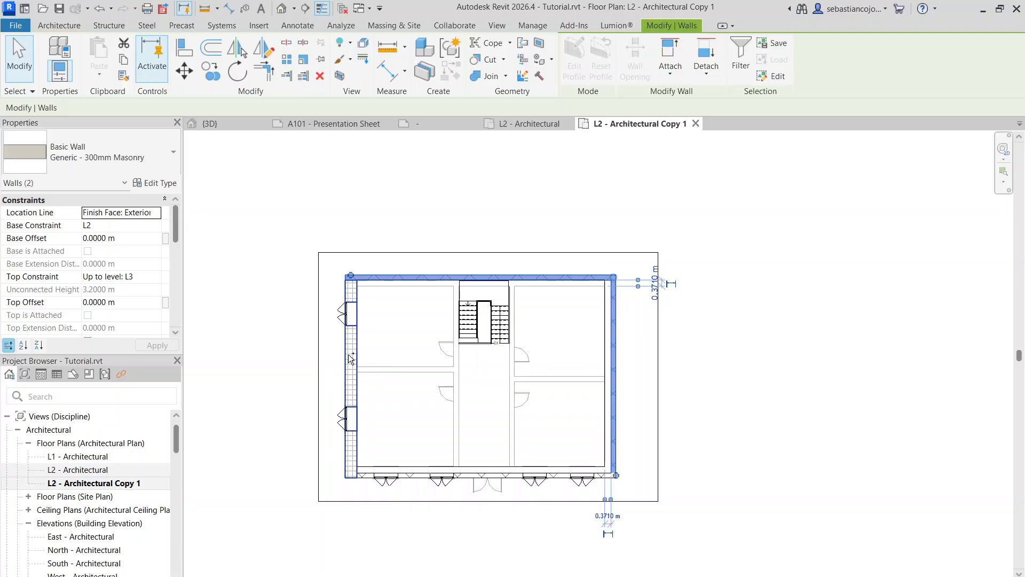
ctrl+click(351, 374)
ctrl+click(420, 473)
click(107, 152)
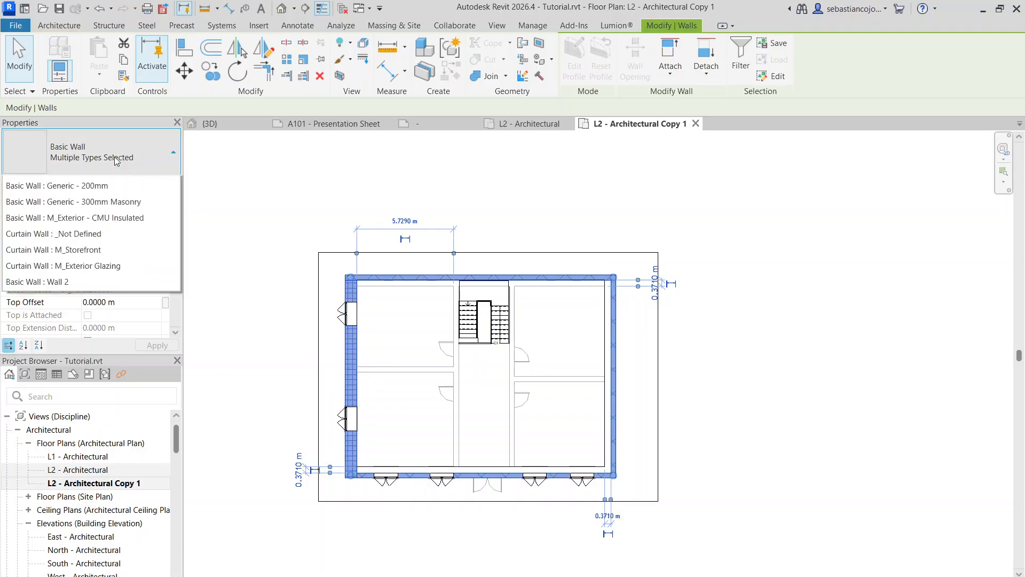
scroll(59, 325, down, 5)
scroll(59, 325, down, 3)
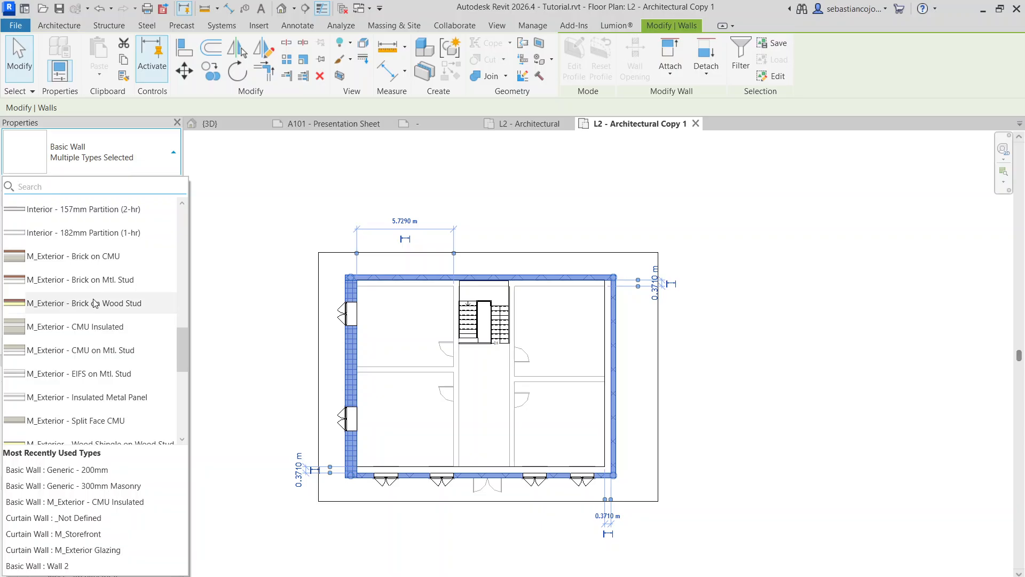
click(86, 326)
click(293, 324)
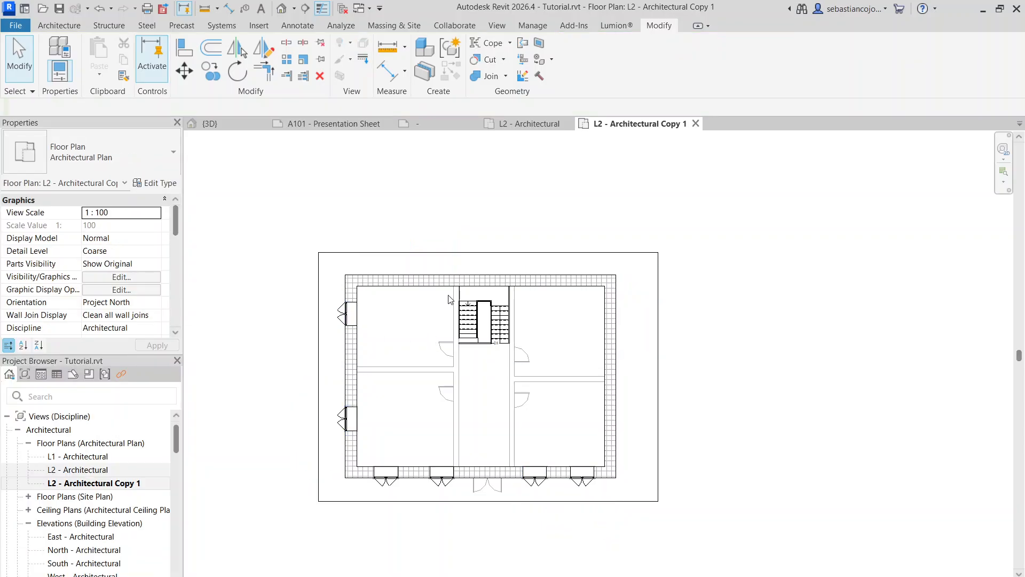
Set the detail level of the duplicated L2 plan to Fine
scroll(521, 299, down, 2)
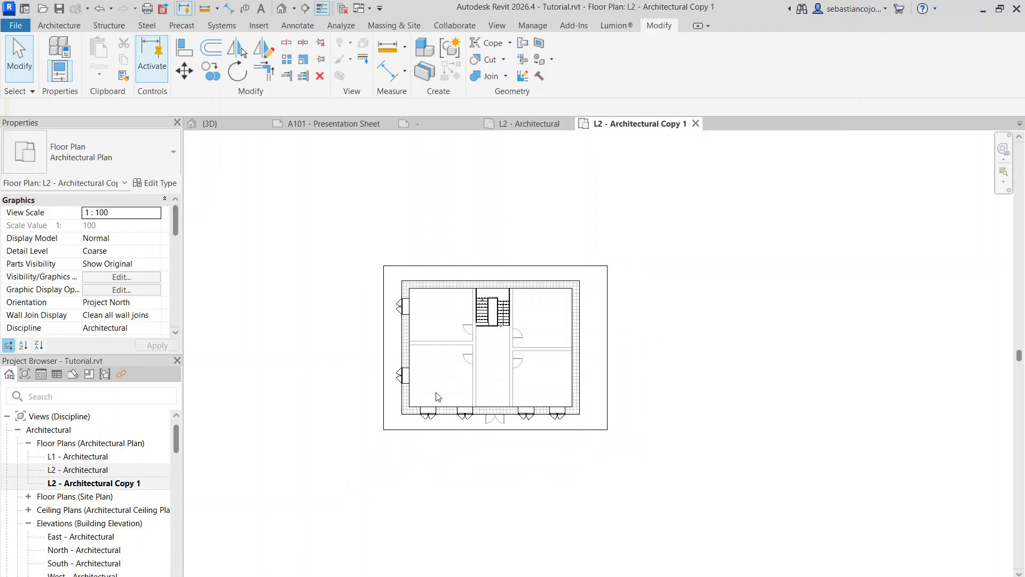
scroll(435, 394, up, 4)
scroll(373, 407, down, 2)
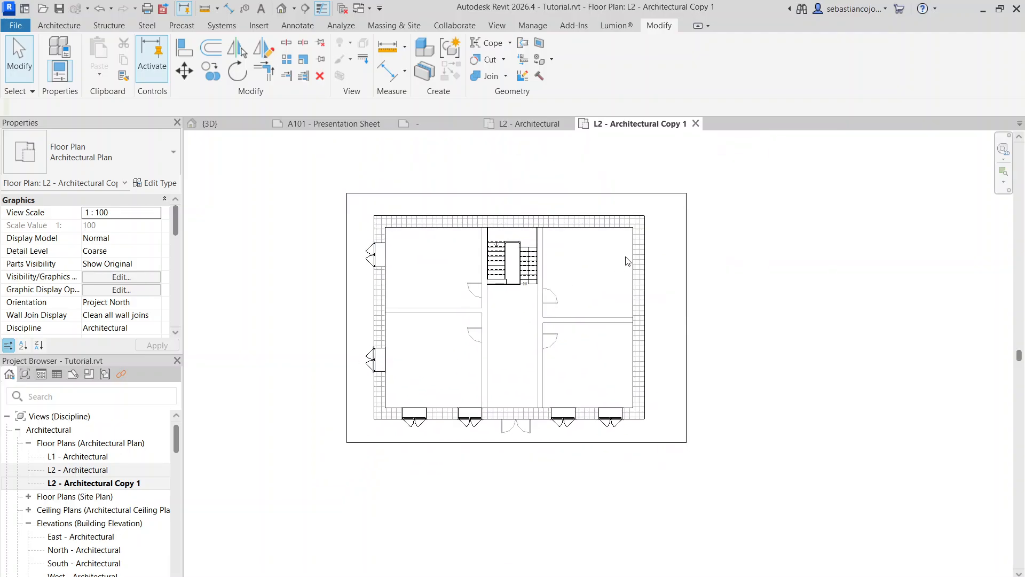
scroll(628, 262, up, 2)
click(635, 268)
click(556, 292)
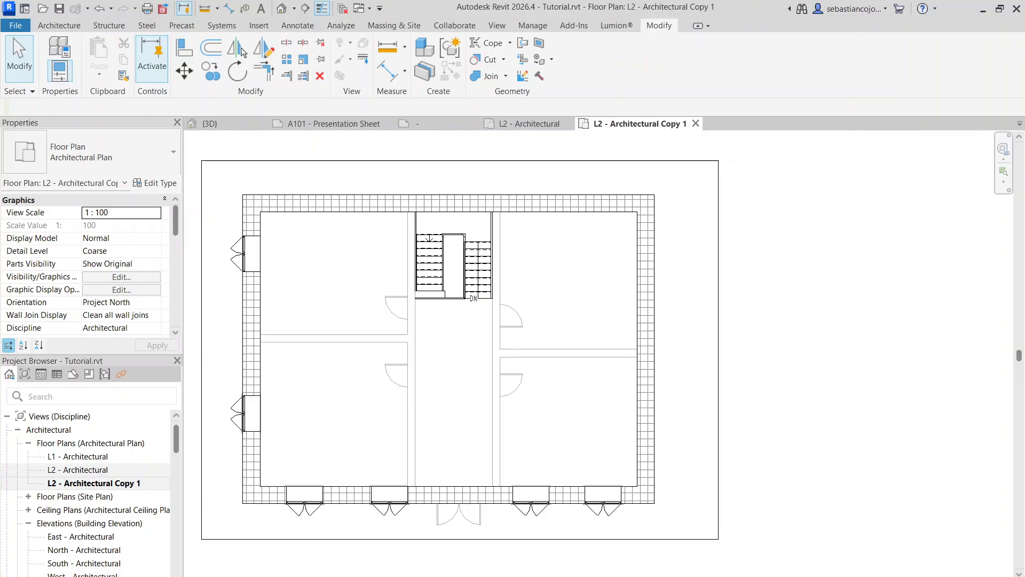
click(242, 576)
click(256, 571)
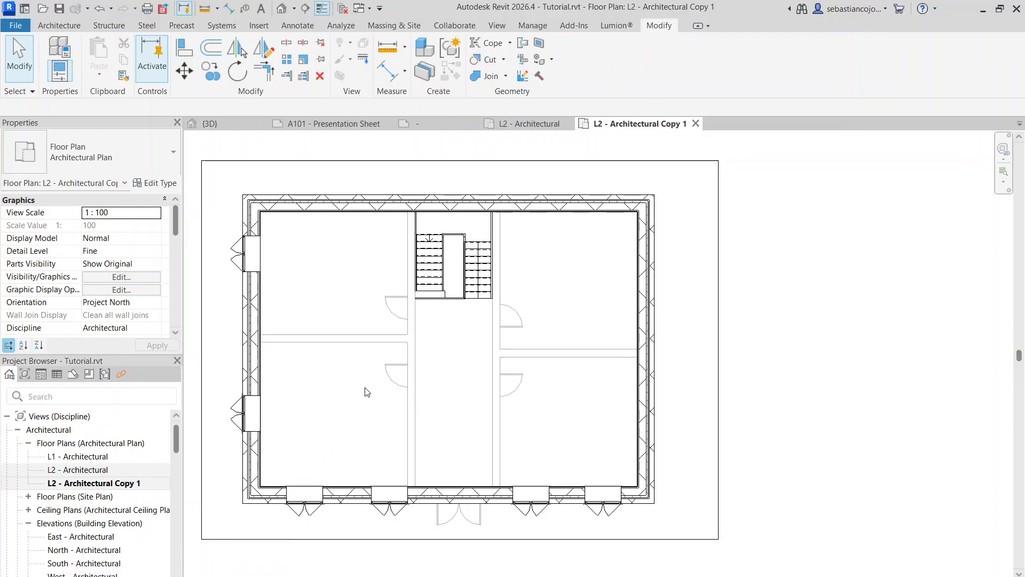
scroll(443, 348, down, 1)
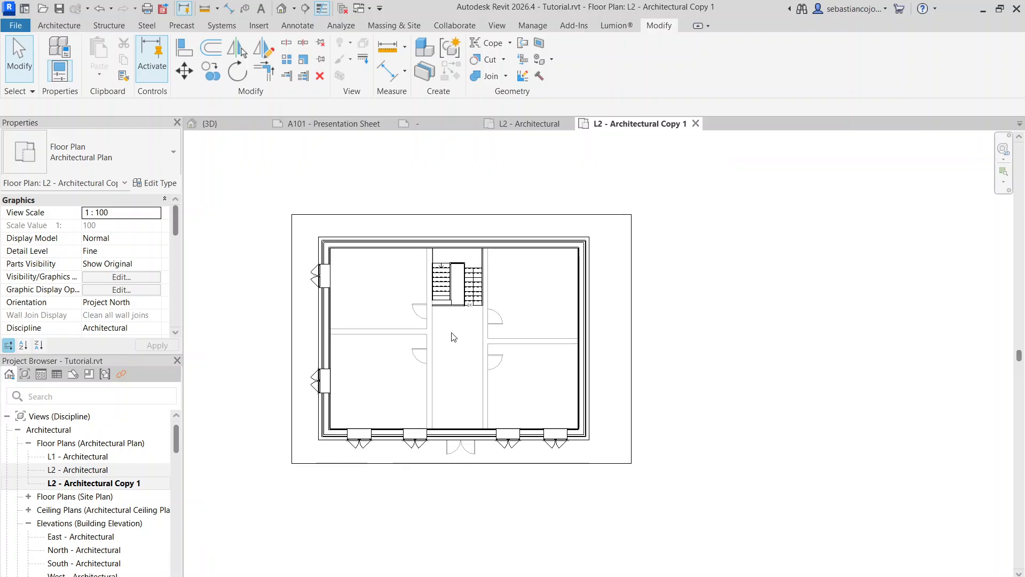
scroll(434, 339, up, 2)
scroll(469, 310, down, 3)
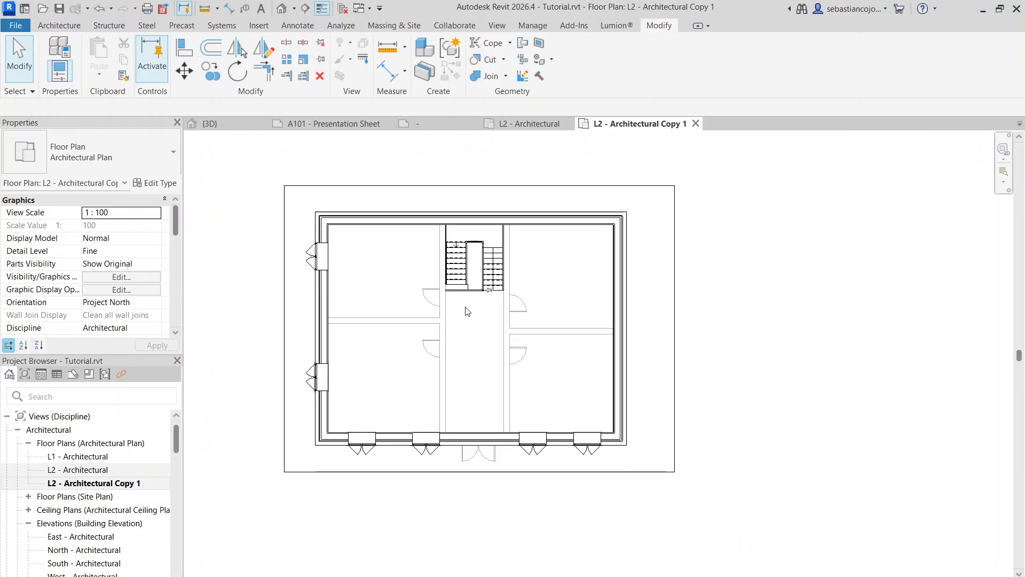
scroll(470, 347, up, 2)
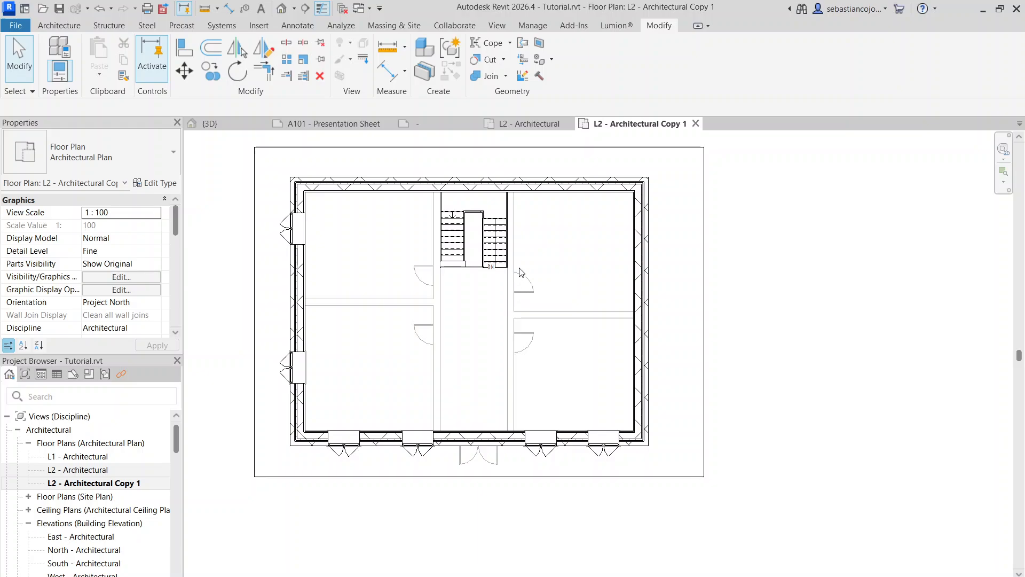
scroll(452, 293, up, 1)
scroll(457, 315, down, 1)
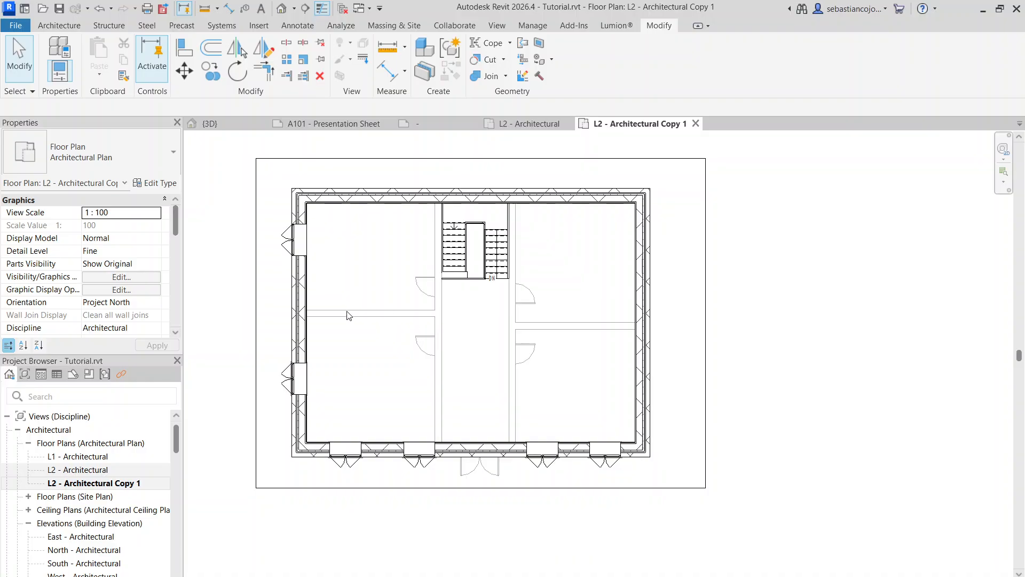
scroll(363, 267, down, 2)
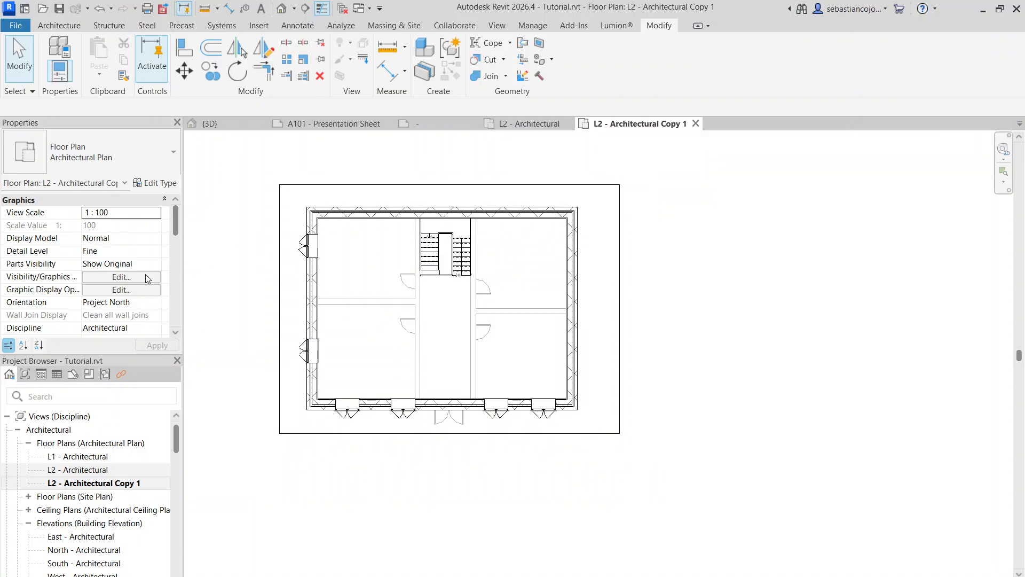
Check the duplicated L2 plan's view range settings, including its view depth level, and close them without changes
scroll(148, 278, down, 5)
scroll(138, 258, down, 3)
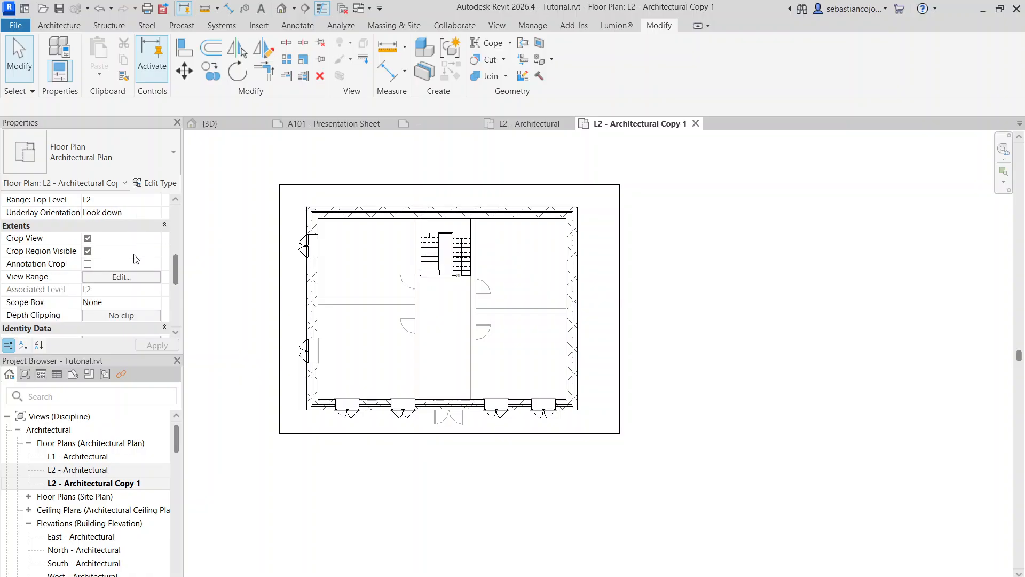
click(117, 277)
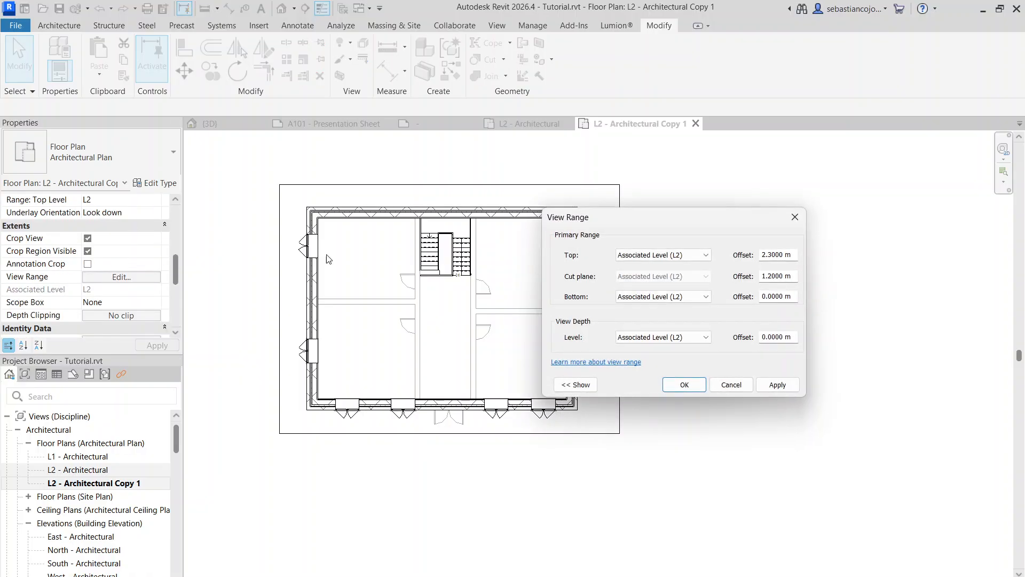
click(633, 338)
click(637, 319)
key(Escape)
Set the underlay orientation of the duplicated L2 plan to Look up
scroll(124, 225, up, 3)
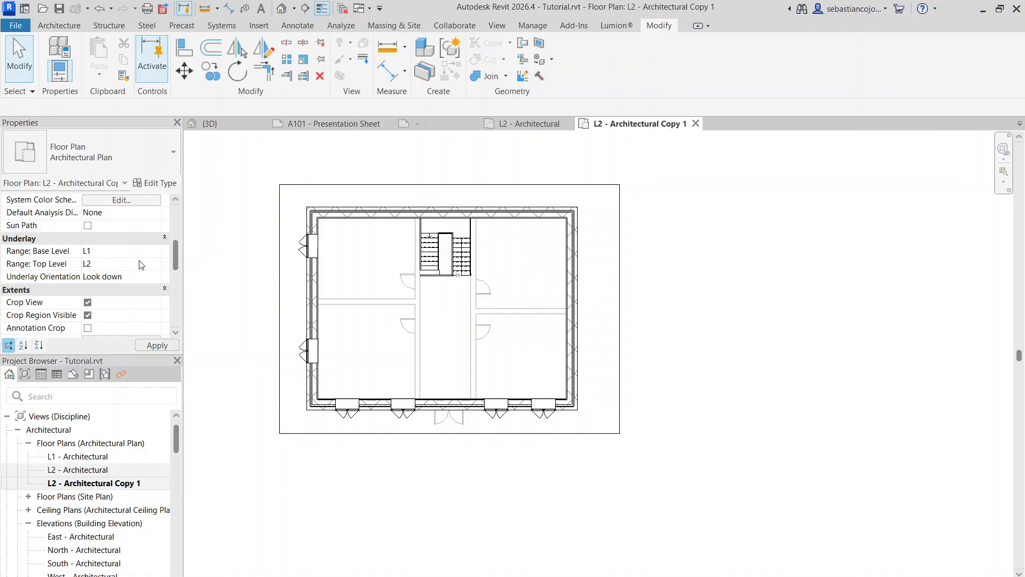
click(157, 277)
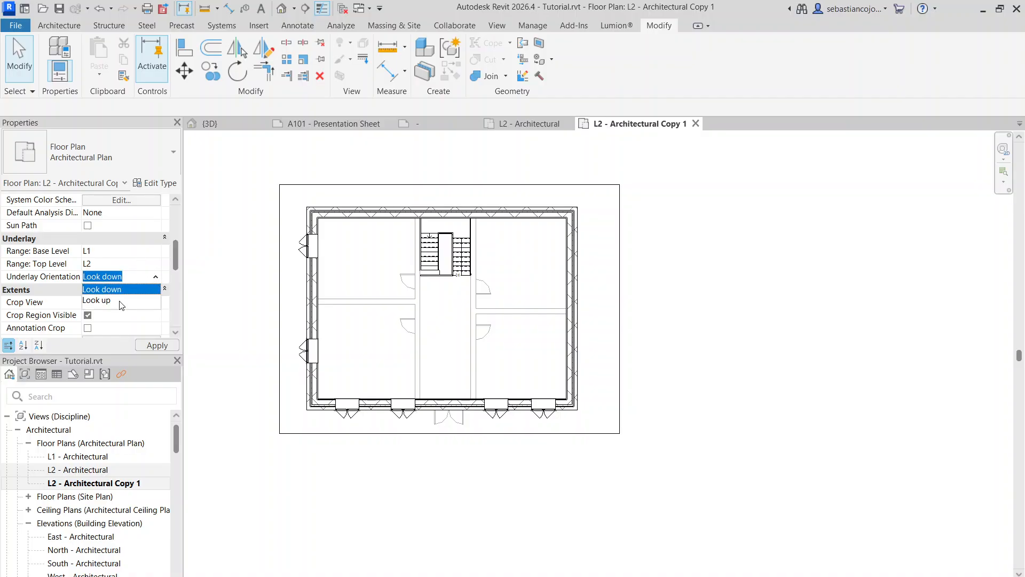
click(120, 302)
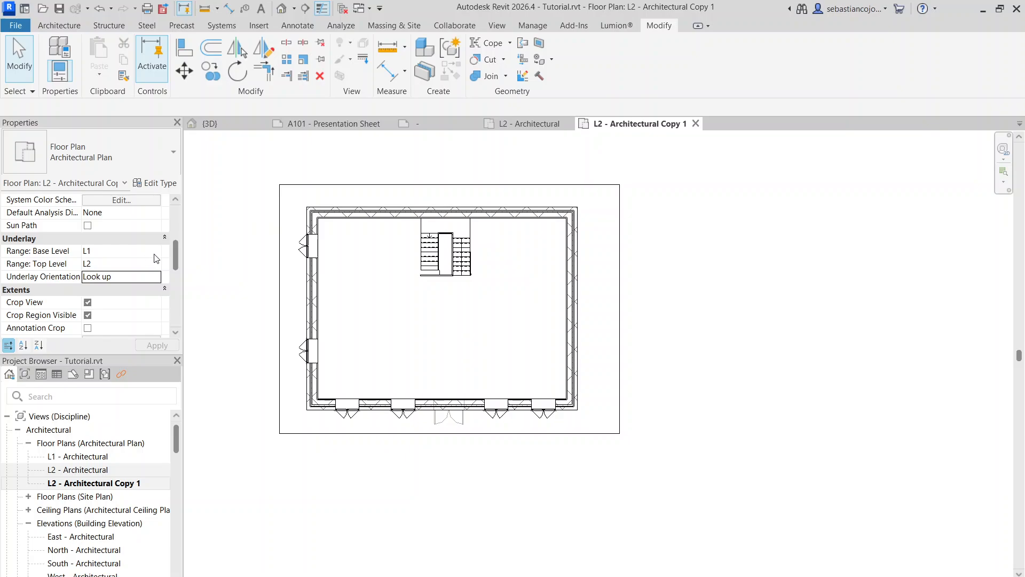
Check the available options for the duplicated L2 plan's underlay top level and underlay orientation
click(153, 278)
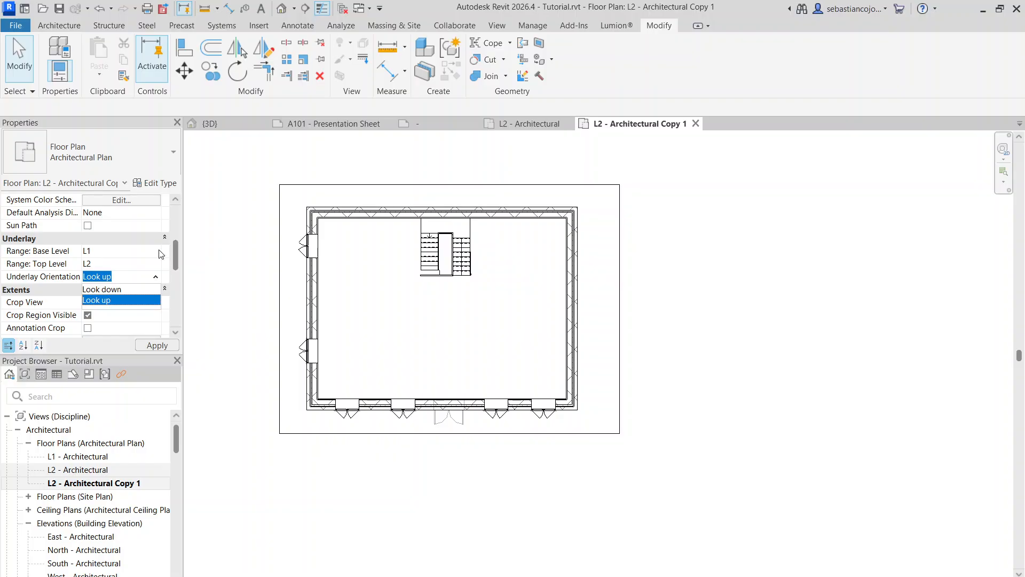
click(160, 250)
click(157, 265)
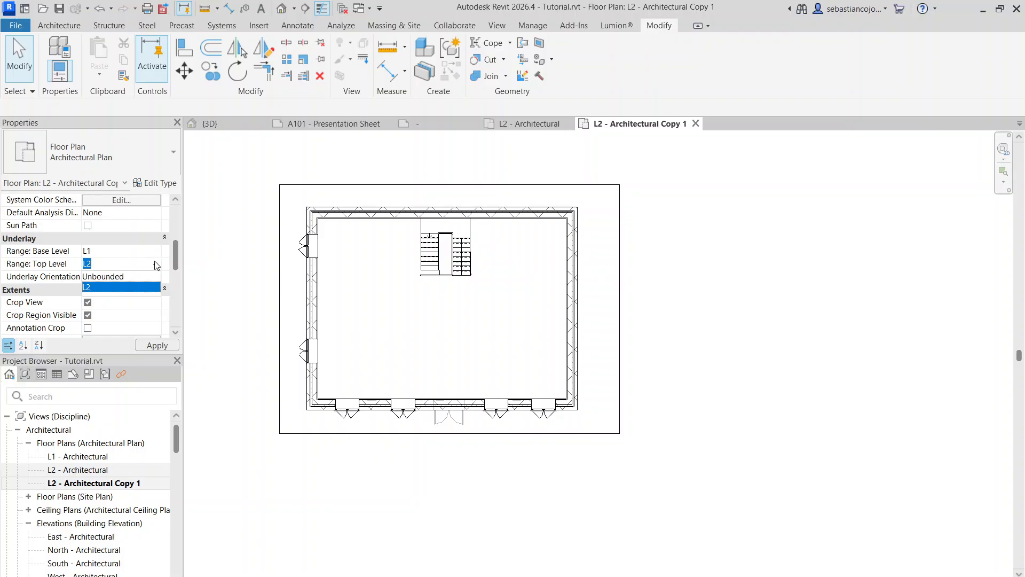
click(156, 266)
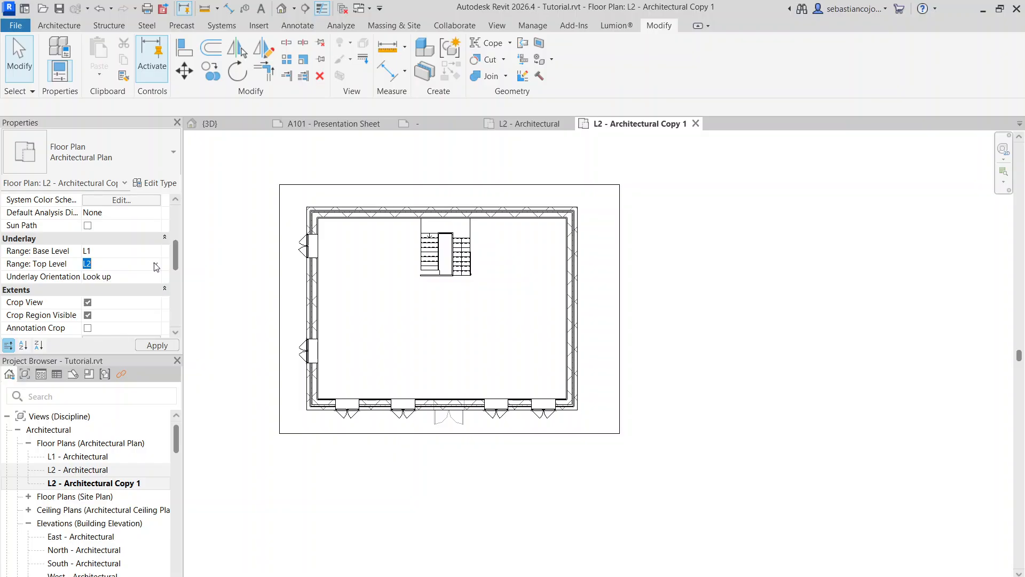
click(156, 265)
click(144, 262)
click(155, 277)
click(155, 276)
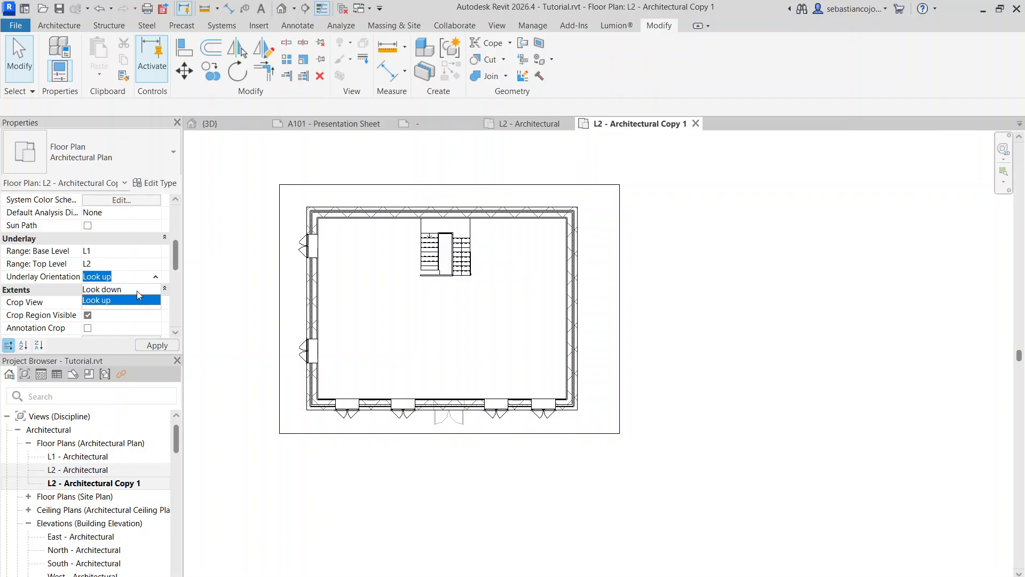
click(155, 265)
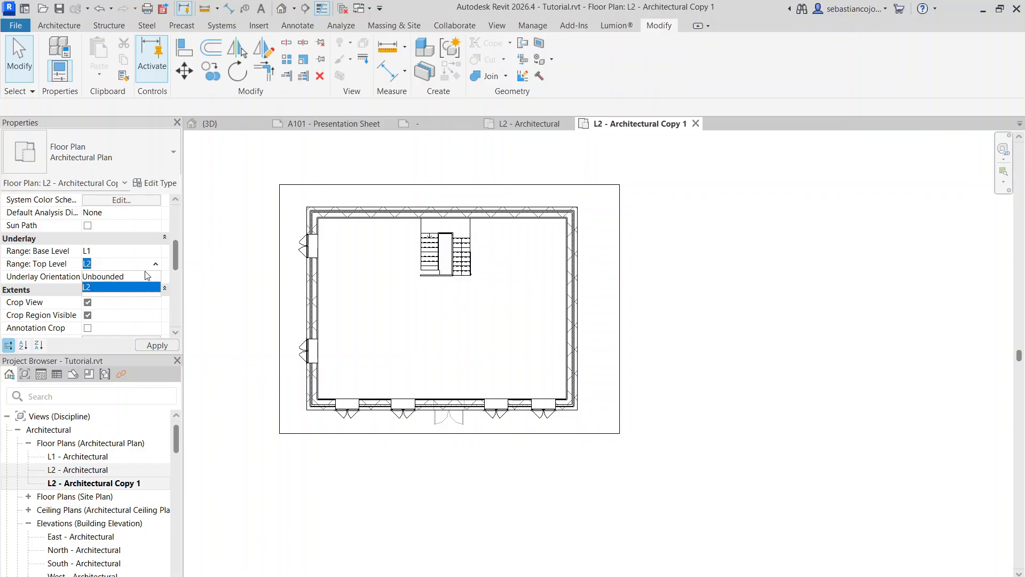
click(147, 277)
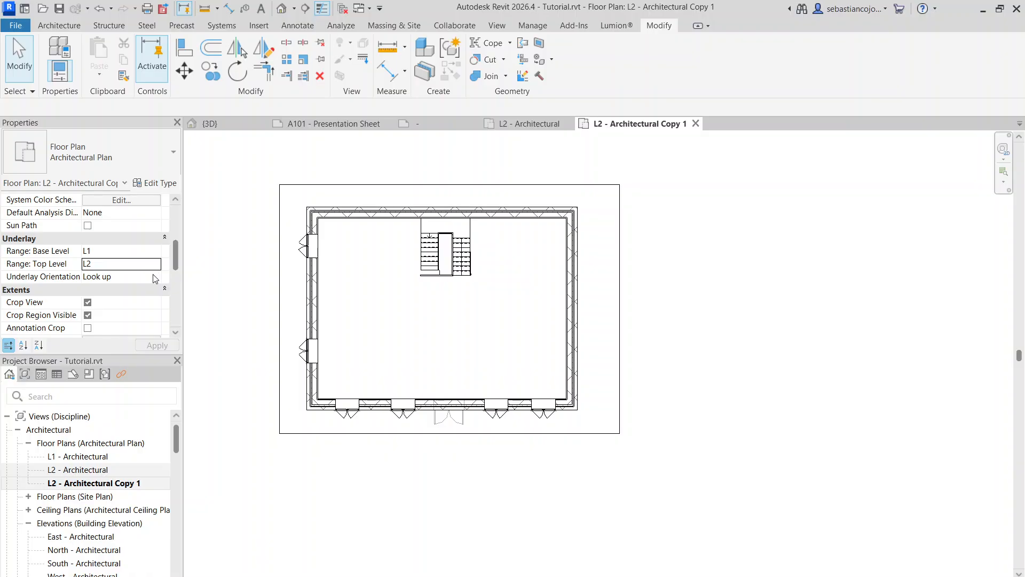
Examine the duplicated L2 plan's stair and exterior walls with the current underlay settings
click(156, 276)
click(155, 276)
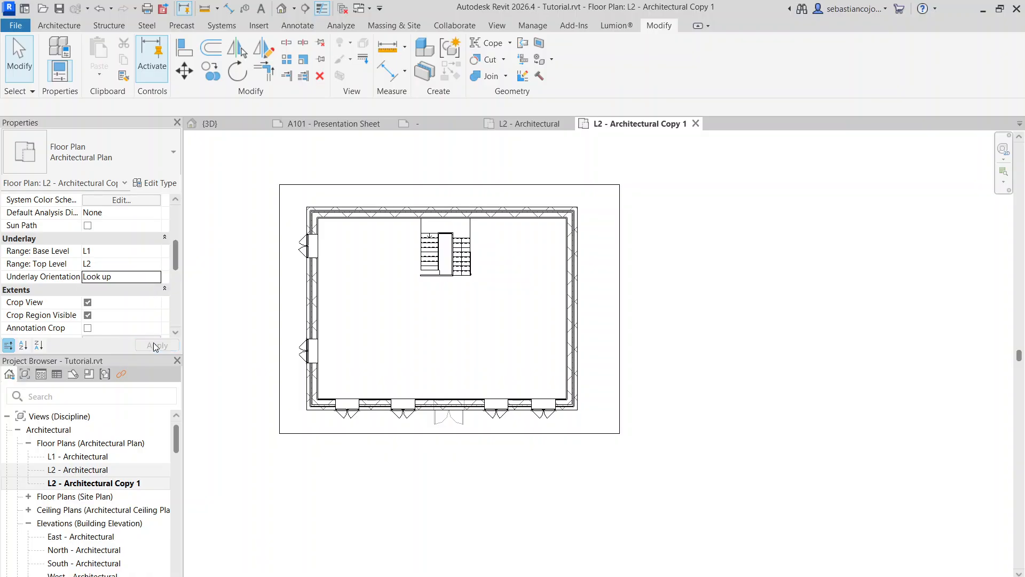
scroll(397, 281, down, 2)
scroll(397, 282, up, 3)
middle_drag(404, 292, 437, 302)
scroll(452, 299, up, 2)
scroll(469, 286, down, 3)
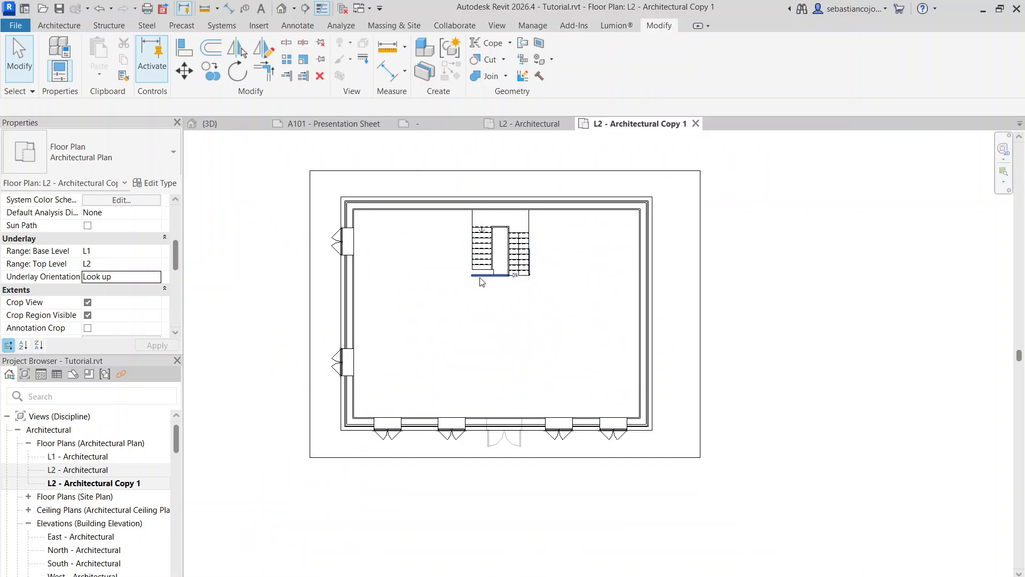
scroll(527, 242, down, 1)
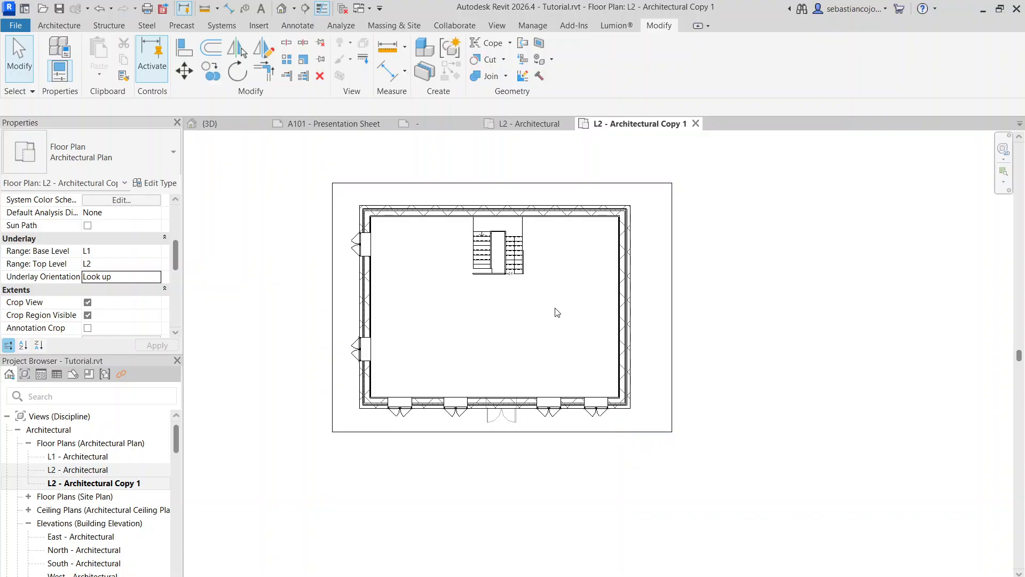
scroll(542, 267, up, 1)
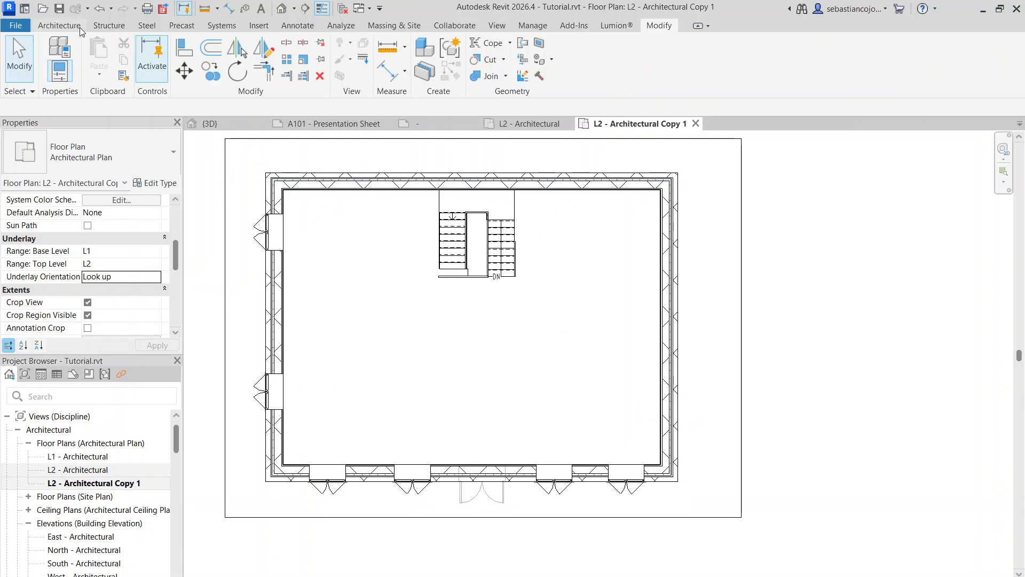
Draw Generic - 300mm walls along the stair's left side and across to the left exterior wall, enclosing a room about 5.43 m wide
click(60, 26)
click(55, 54)
click(430, 190)
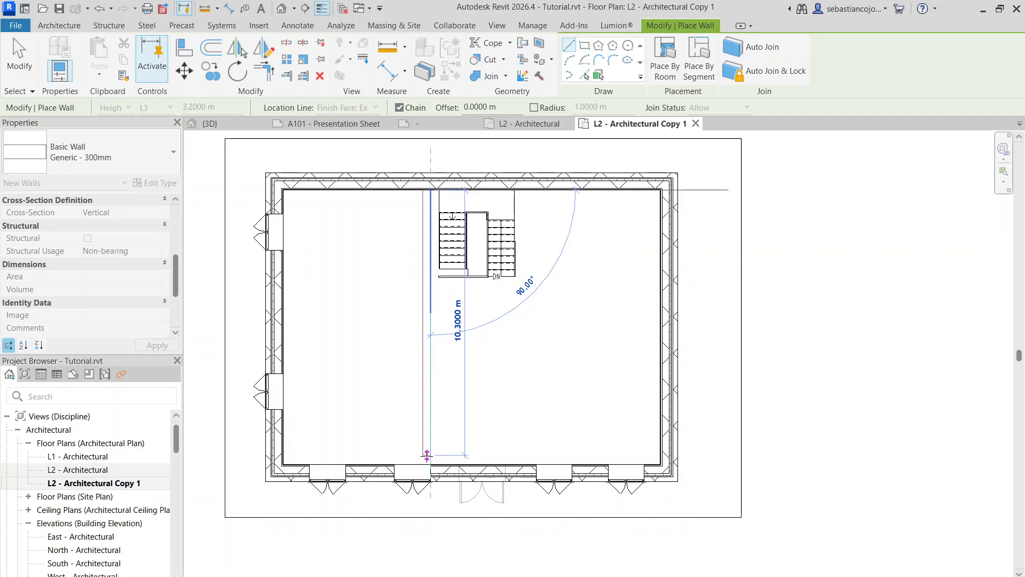
click(430, 313)
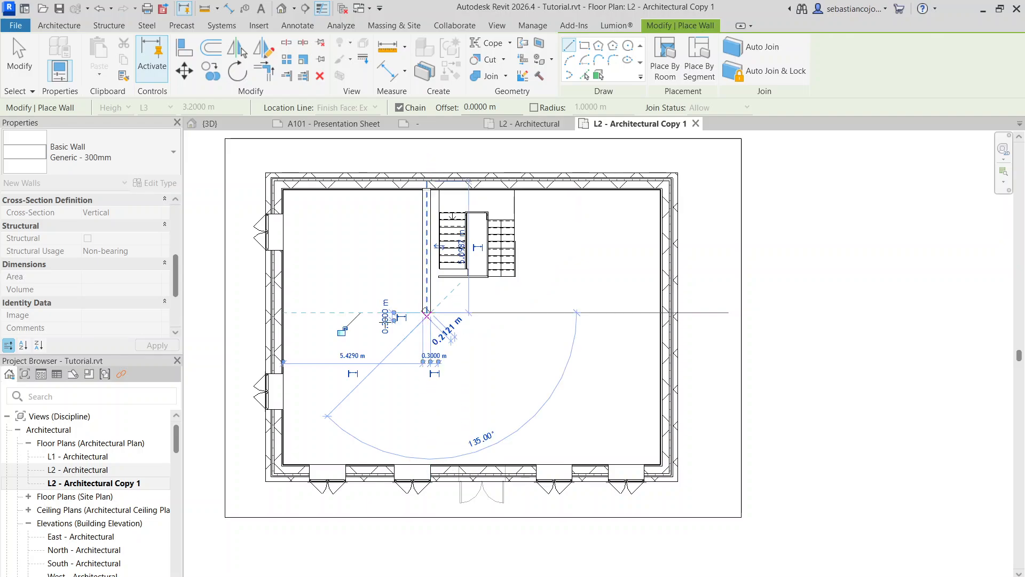
click(271, 312)
key(Escape)
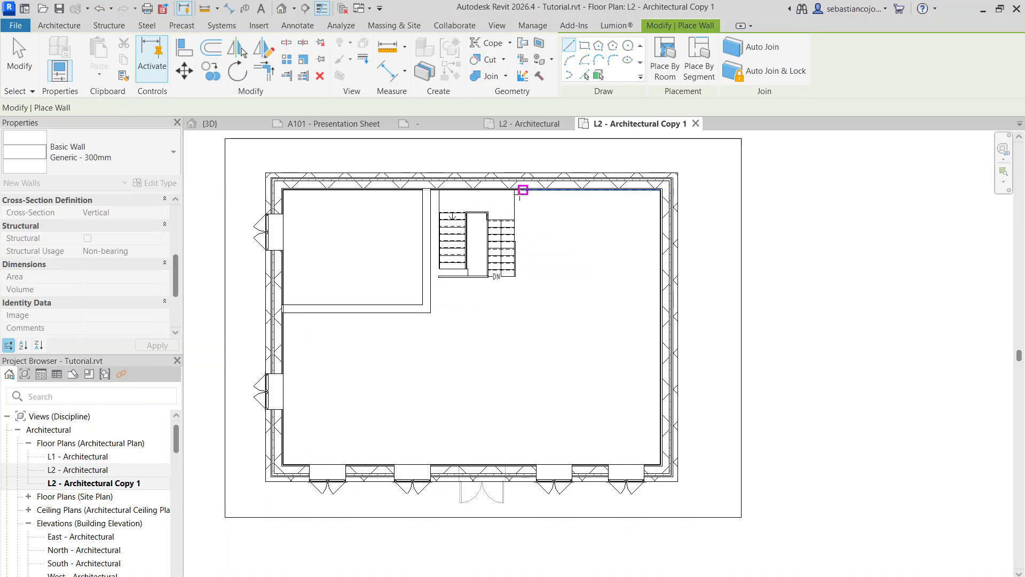
Draw 300 mm walls down the stair's right side and across to the right exterior wall, and shift the horizontal one downward to enlarge the room
click(515, 190)
click(519, 306)
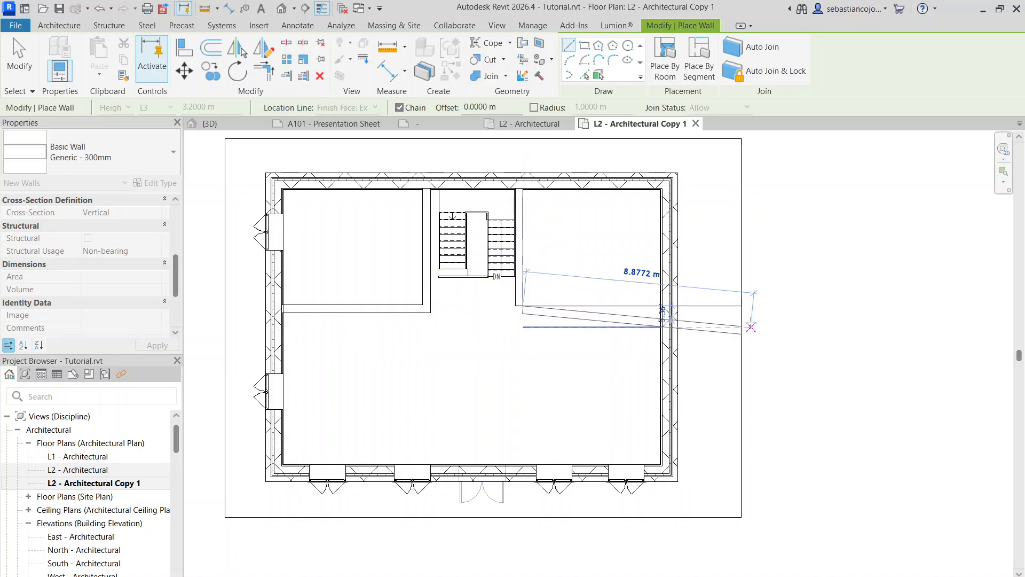
click(662, 310)
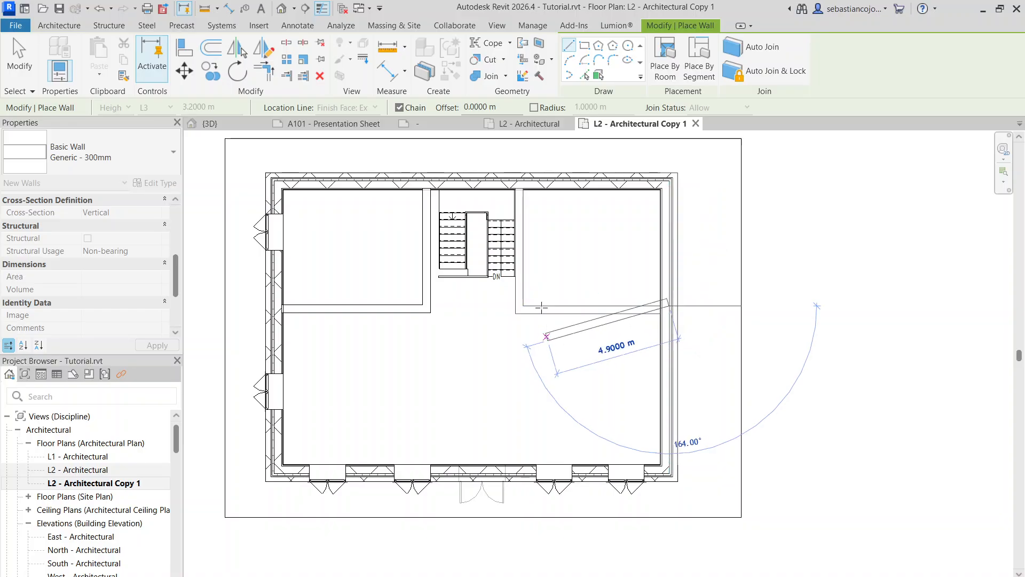
key(Escape)
key(Escape)
drag(555, 309, 555, 347)
Draw a similar wall from the right-hand partition corner to the lower exterior wall and align its upper end with the wall above
right_click(556, 346)
click(593, 376)
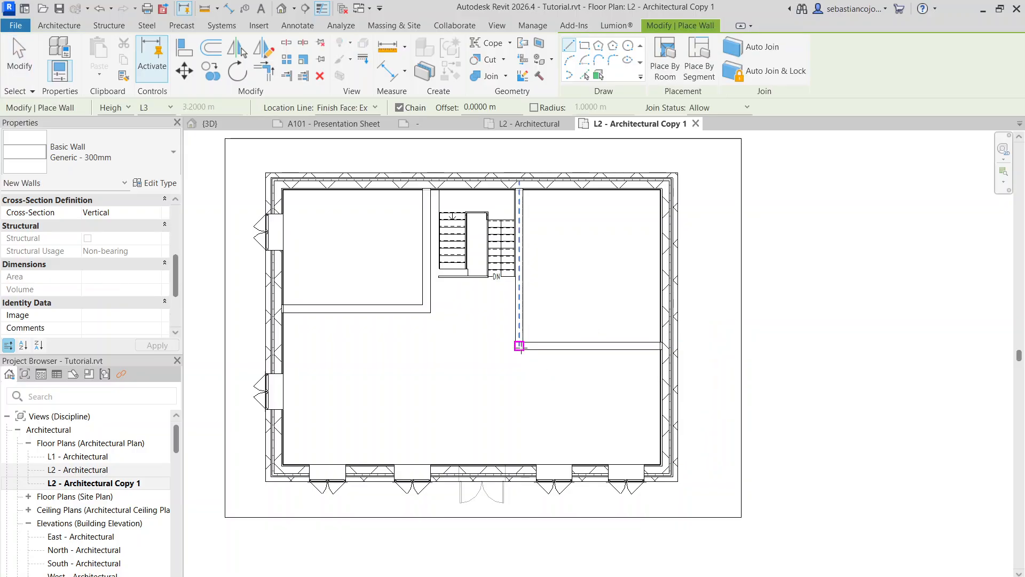
click(518, 346)
click(515, 464)
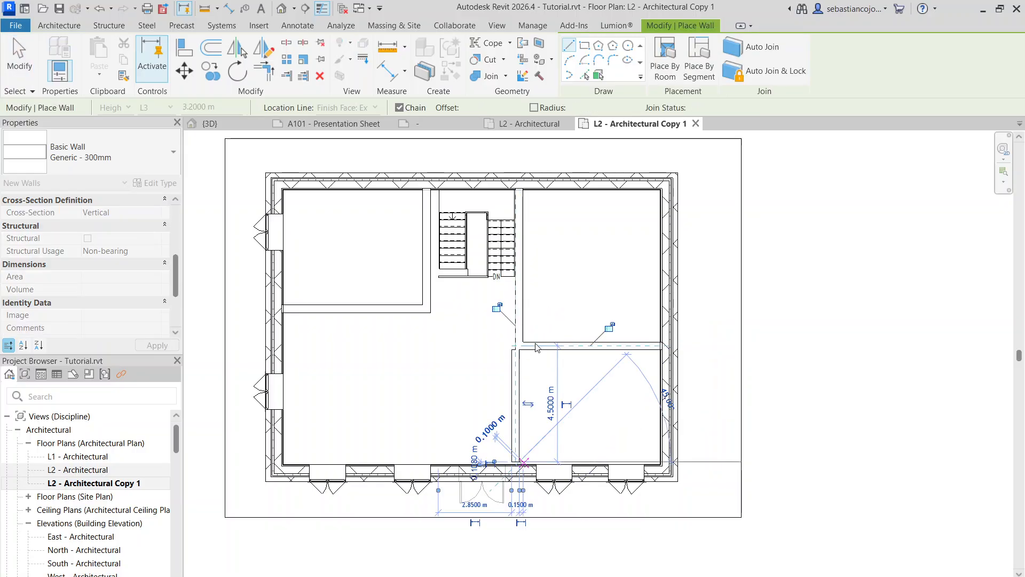
scroll(531, 368, up, 2)
key(Escape)
key(Escape)
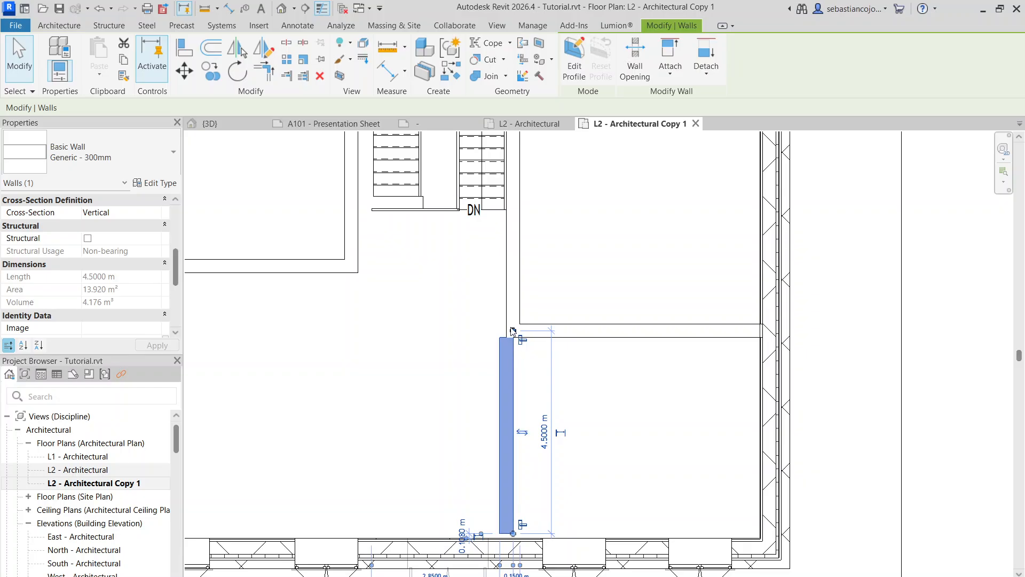
scroll(512, 331, up, 2)
drag(513, 337, 514, 348)
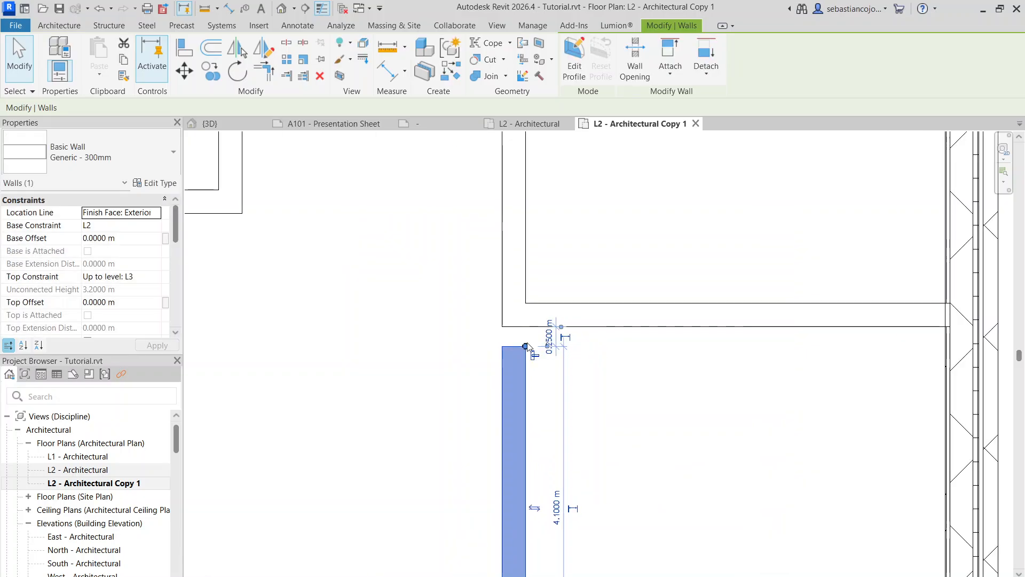
Shift the second window of the lower exterior wall to the left and extend the wall left of the stair down to that exterior wall
scroll(526, 346, down, 8)
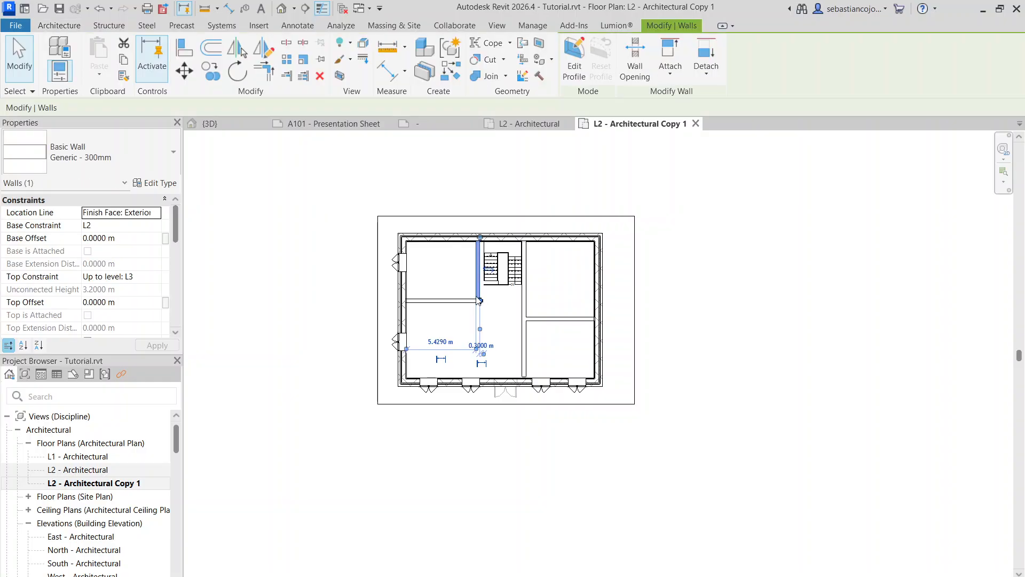
scroll(466, 348, up, 2)
click(454, 405)
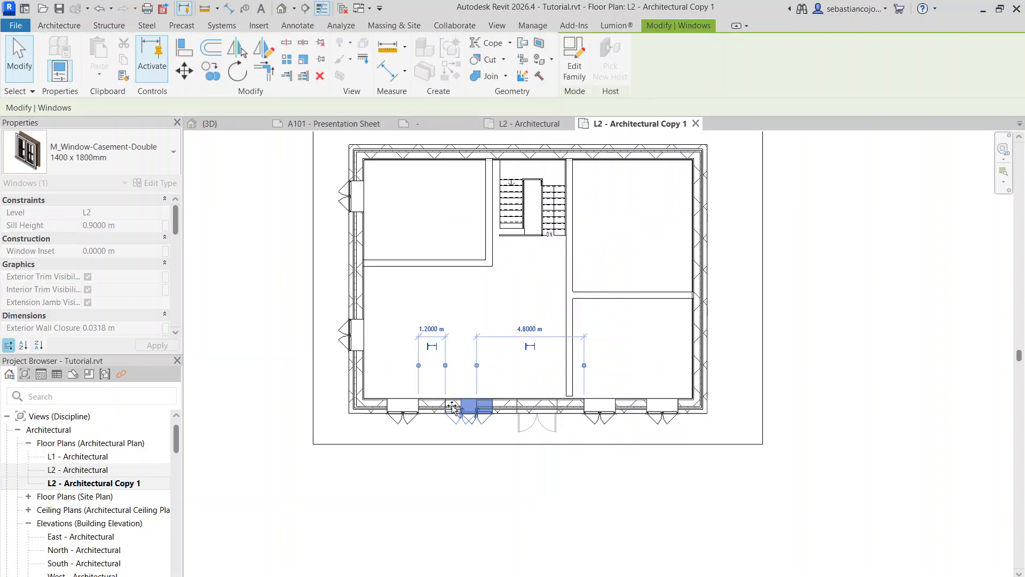
drag(452, 407, 452, 407)
click(491, 231)
drag(489, 264, 487, 401)
key(Escape)
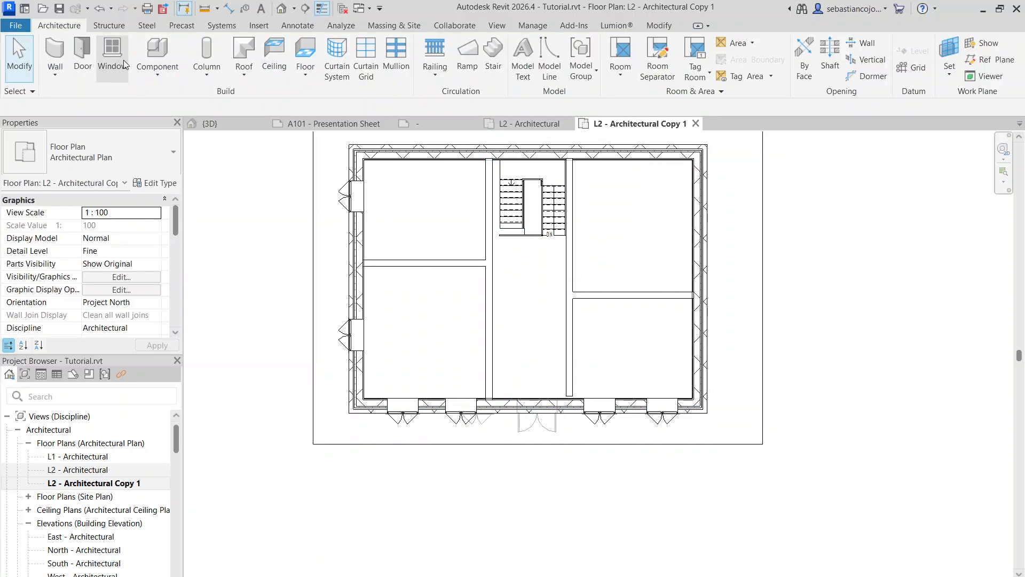
Start placing a door and open the list of available door types
click(83, 53)
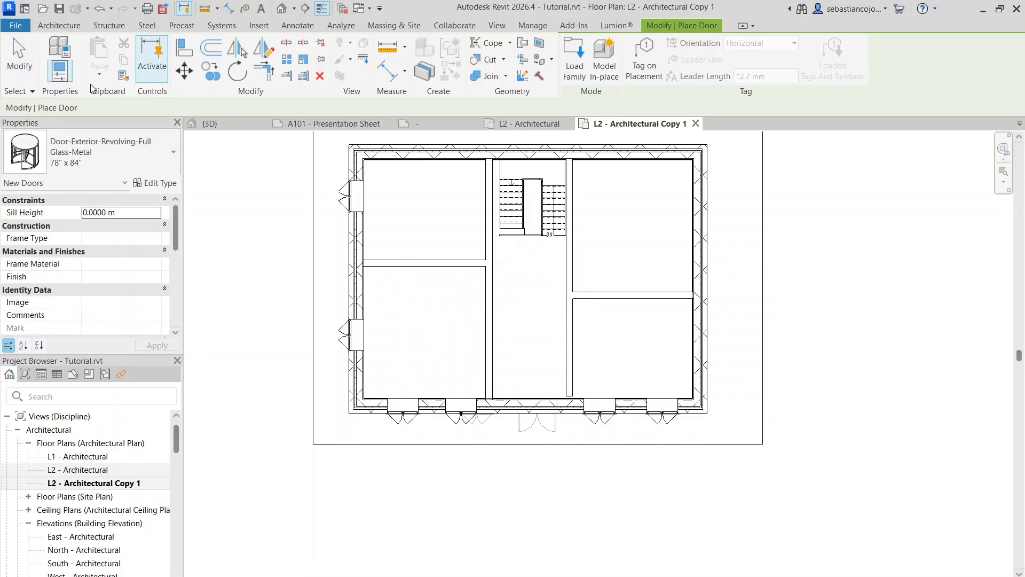
key(Escape)
click(82, 50)
click(107, 152)
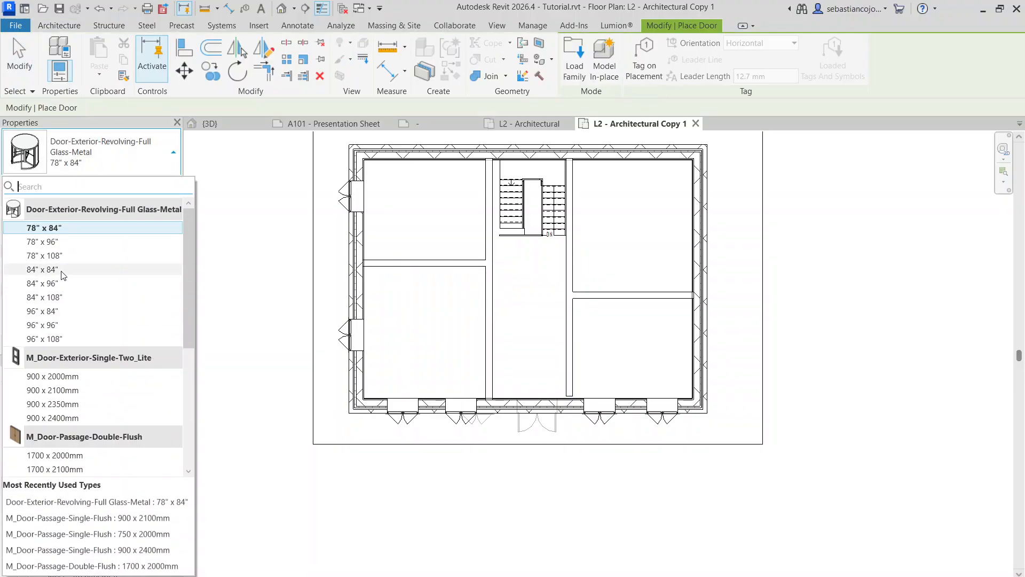
Place four M_Door-Passage-Single-Flush 750 x 2000mm doors in the two corridor walls, one for each room
scroll(80, 320, down, 3)
scroll(50, 422, down, 1)
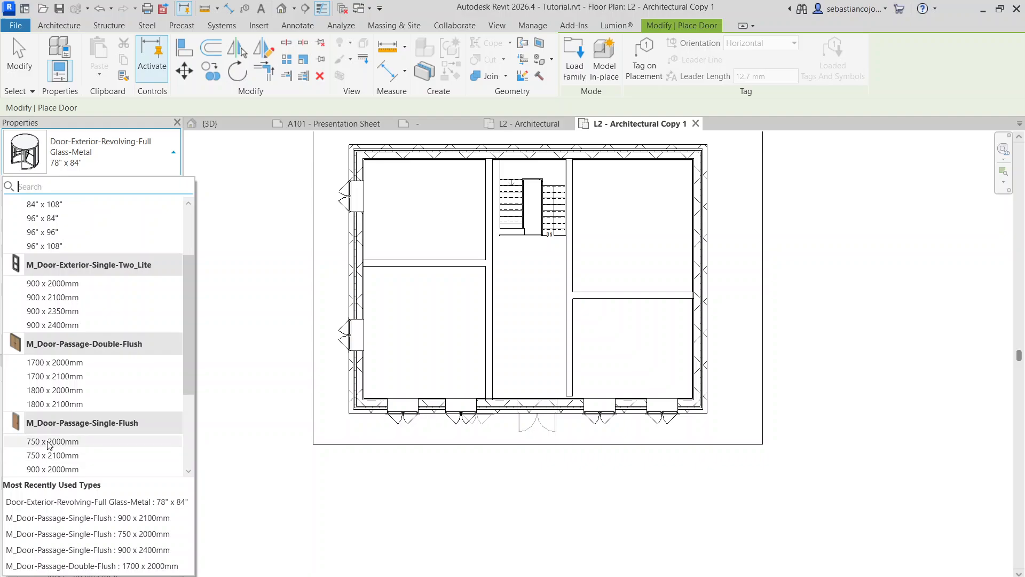
click(49, 440)
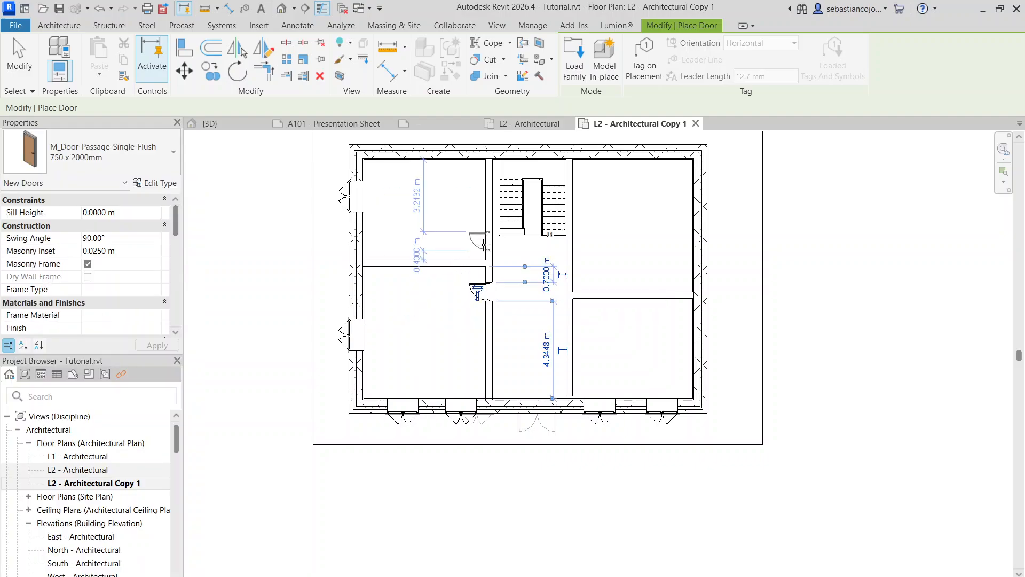
click(483, 243)
click(569, 319)
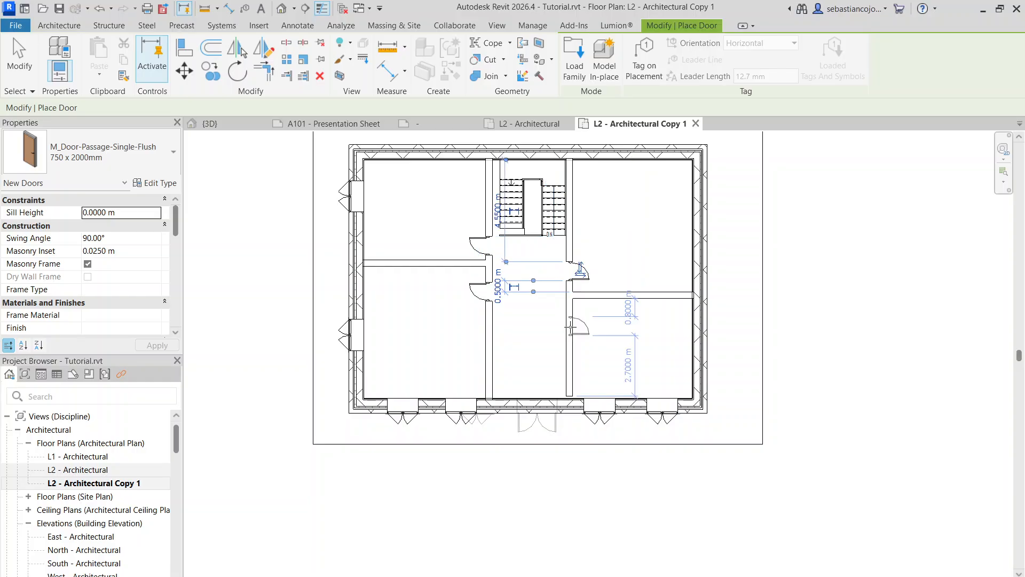
key(Escape)
key(Escape)
Move the partition wall between the two west rooms slightly south so it sits between their doors
scroll(492, 264, up, 3)
click(451, 263)
drag(448, 292, 449, 284)
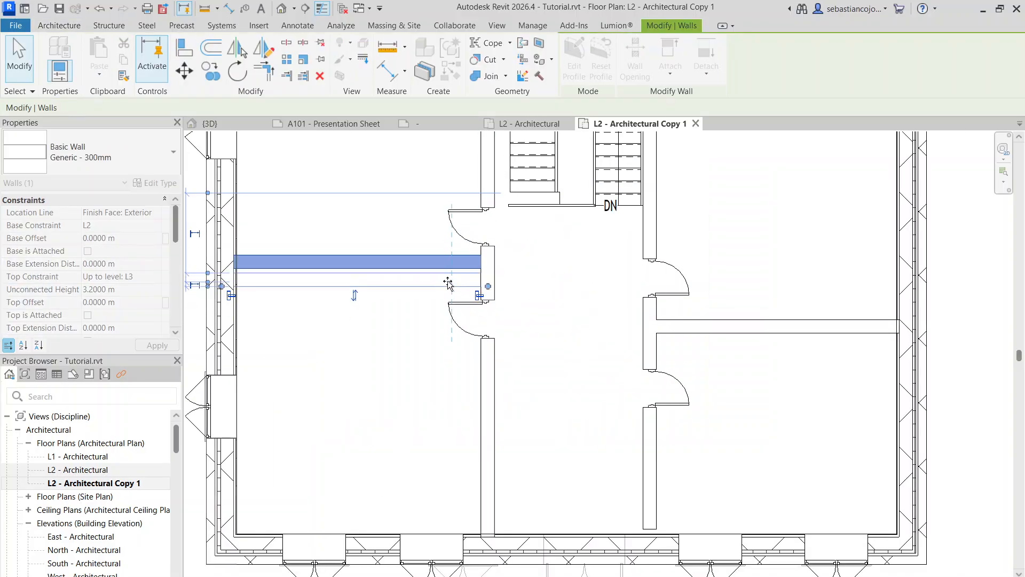
scroll(450, 283, down, 4)
click(478, 352)
scroll(503, 301, down, 3)
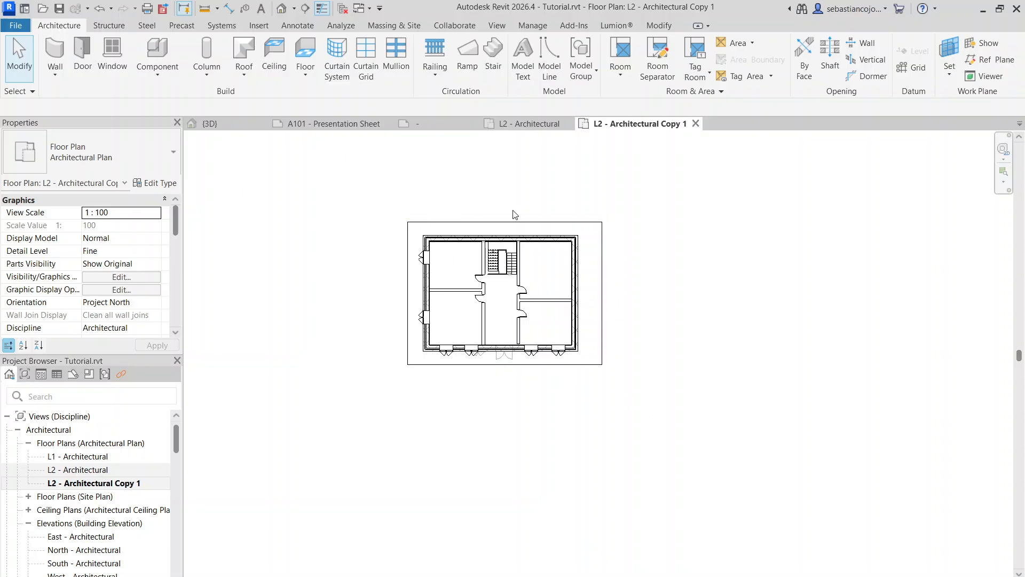
Shift the west corridor wall east against the staircase and pull the plan's east crop boundary slightly inward
scroll(475, 261, up, 4)
click(518, 280)
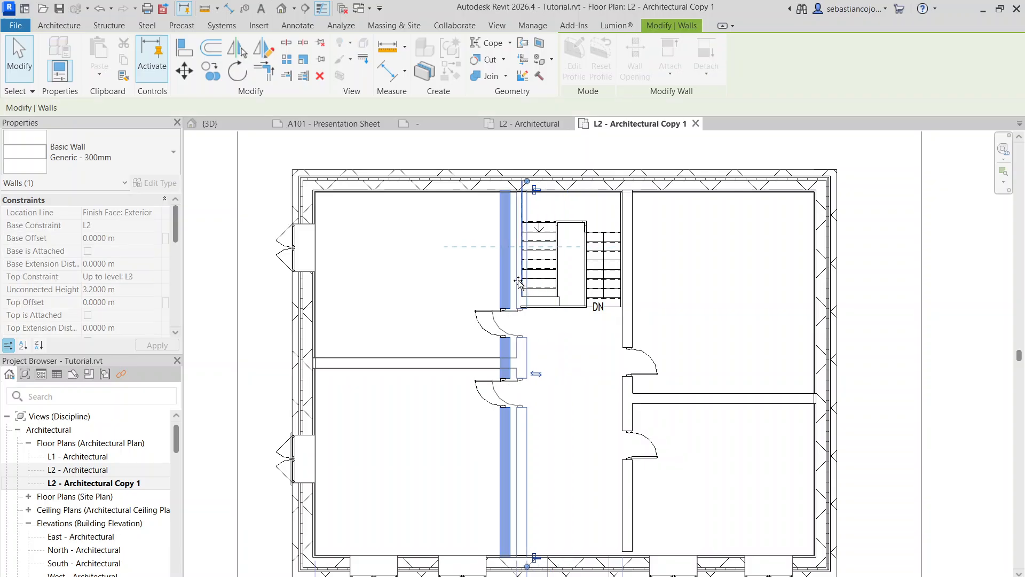
scroll(512, 279, down, 5)
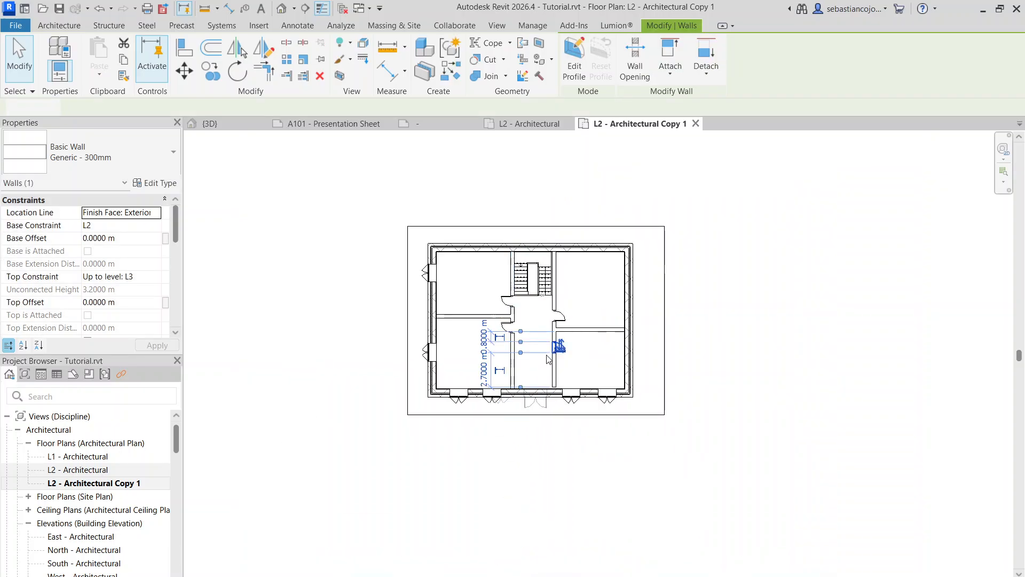
click(531, 373)
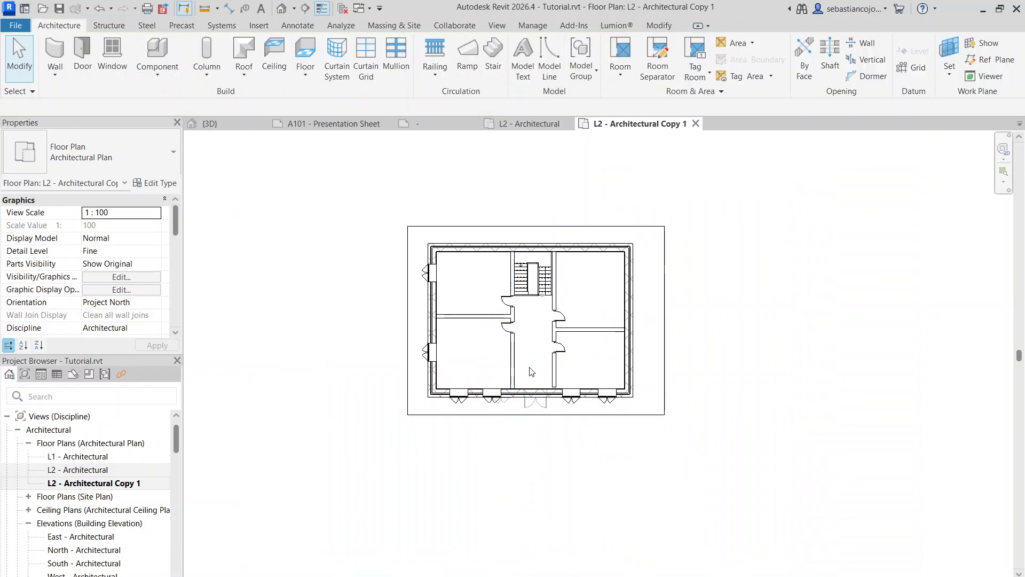
click(666, 321)
click(254, 249)
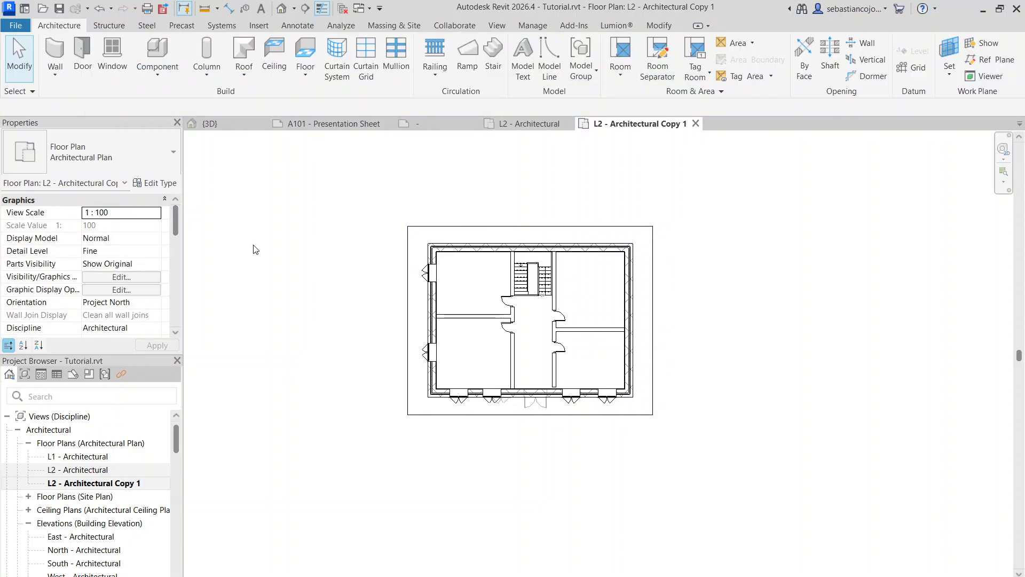
Open the L2 - Structural plan for review
scroll(66, 483, down, 5)
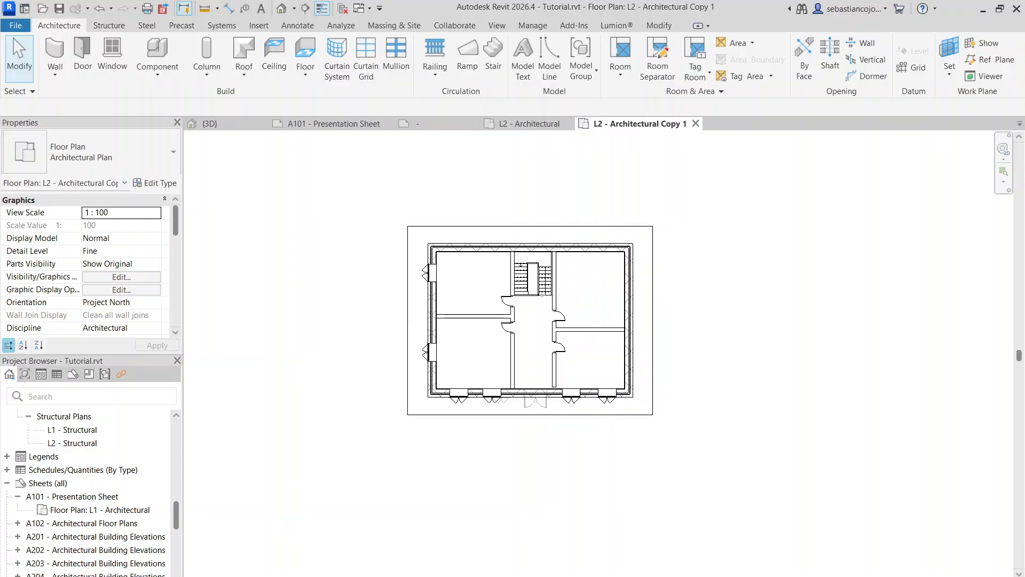
double_click(69, 443)
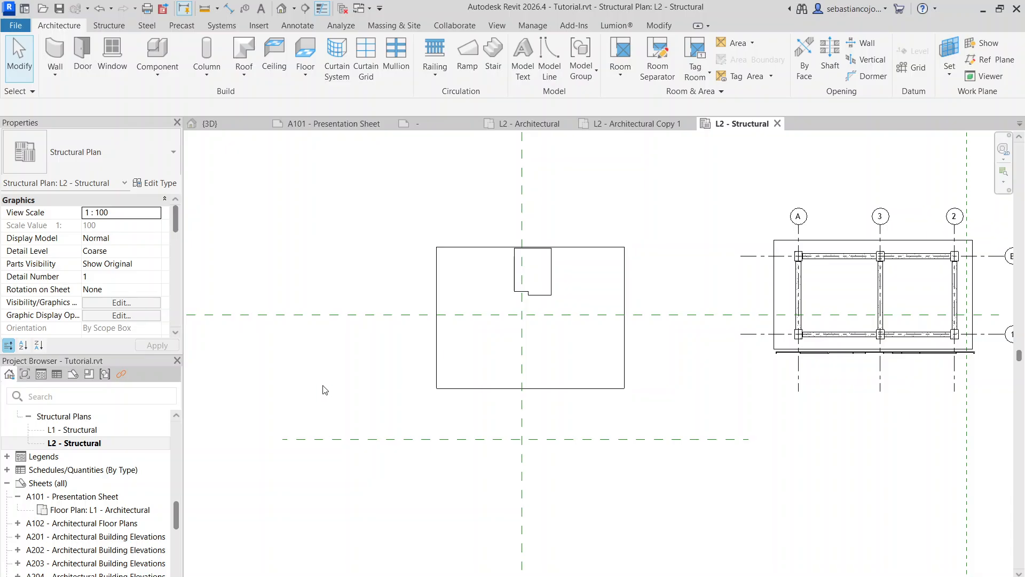
scroll(107, 470, down, 4)
scroll(82, 436, up, 3)
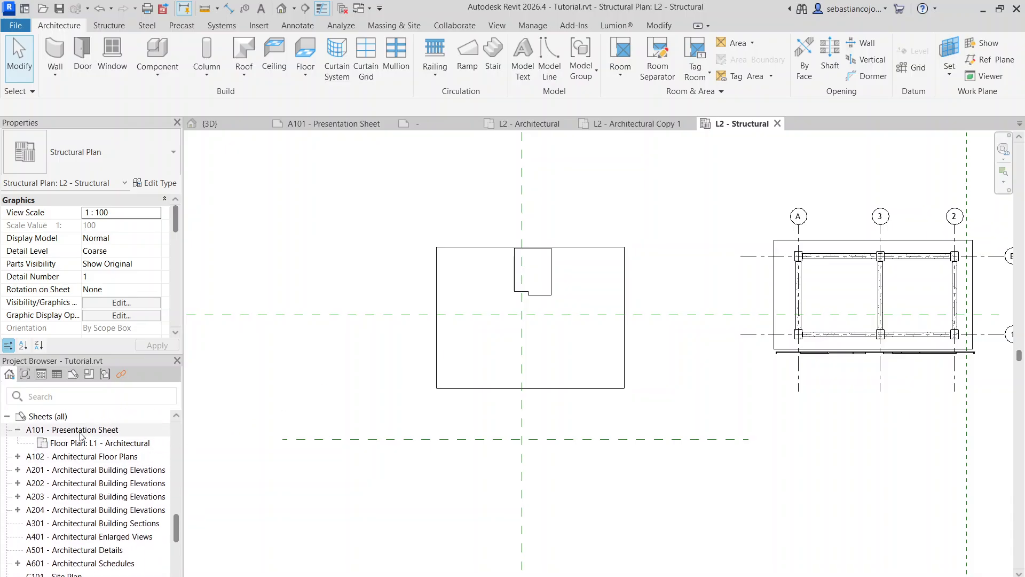
Open the A101 - Presentation Sheet and place the L2 - Architectural Copy 1 plan above the ground floor plan
double_click(81, 430)
scroll(82, 464, up, 5)
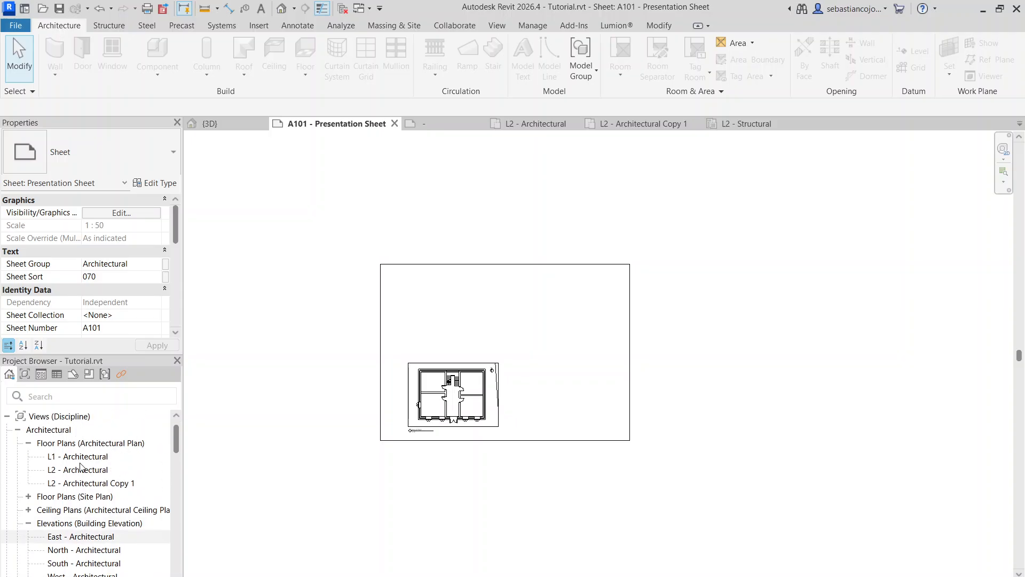
click(75, 482)
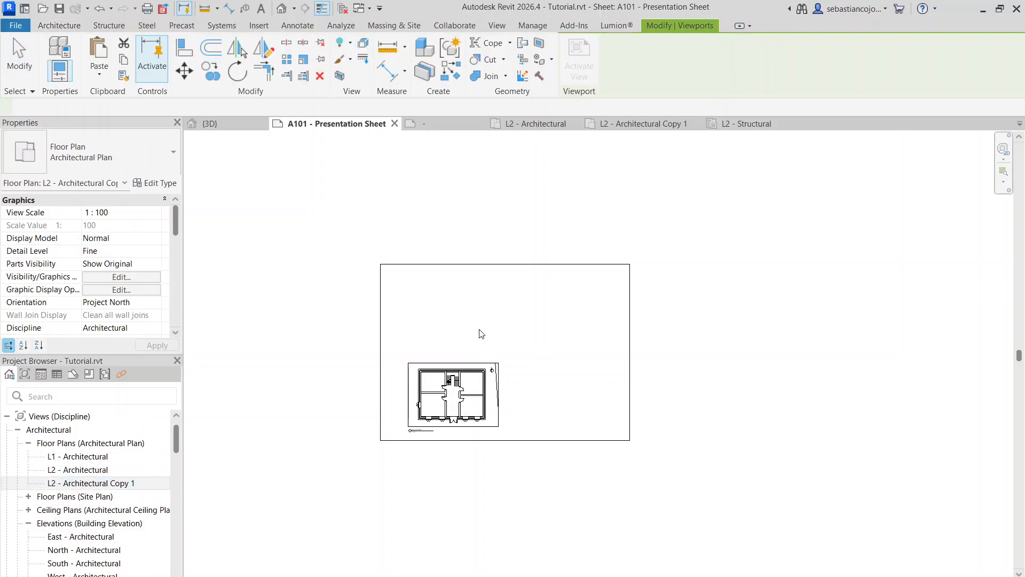
click(467, 331)
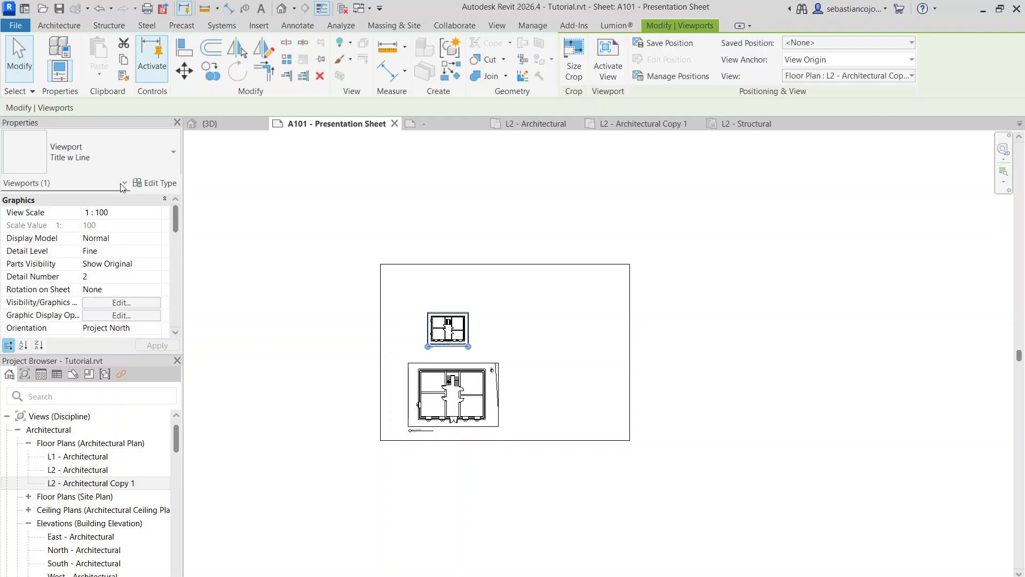
Set the second floor viewport's scale to 1:50 and align it directly above the ground floor plan
click(160, 216)
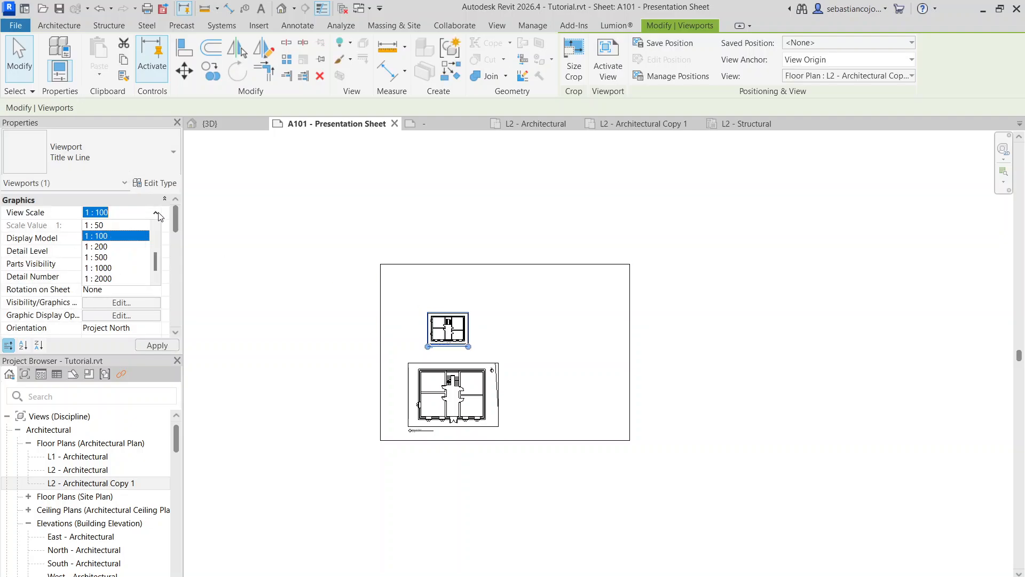
click(123, 225)
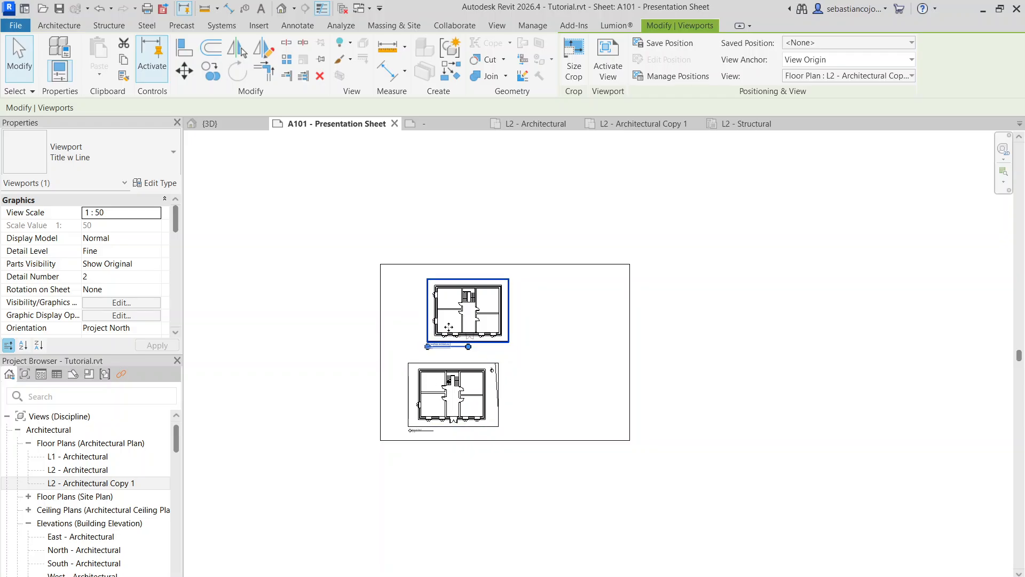
scroll(449, 327, up, 2)
drag(438, 302, 412, 318)
scroll(400, 376, up, 3)
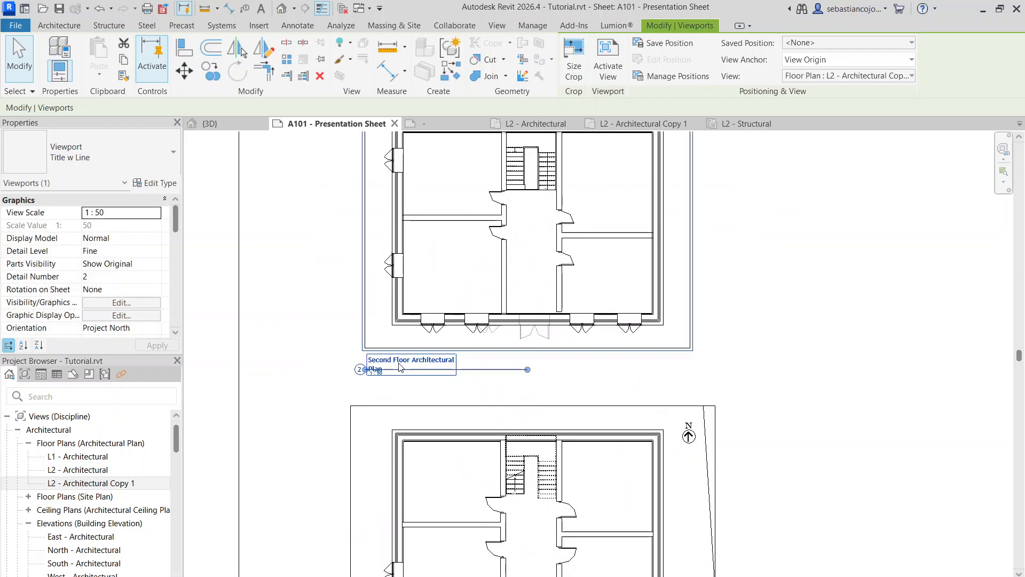
scroll(399, 360, down, 2)
mouse_move(483, 290)
mouse_down()
mouse_move(473, 313)
mouse_move(482, 300)
mouse_up()
click(592, 337)
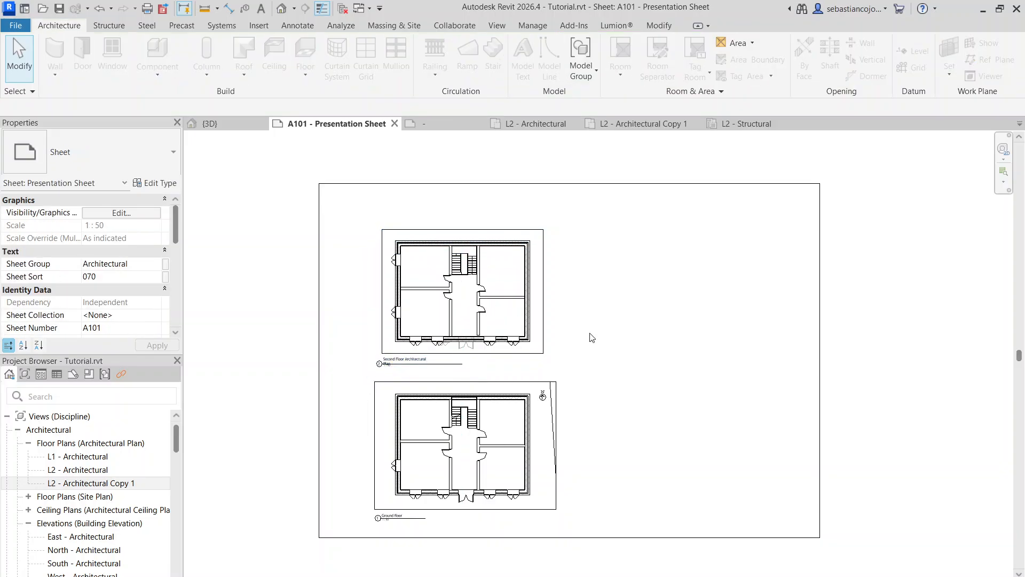
Activate the second floor viewport and widen its crop region on both sides to match the ground floor viewport's width
click(557, 437)
double_click(544, 294)
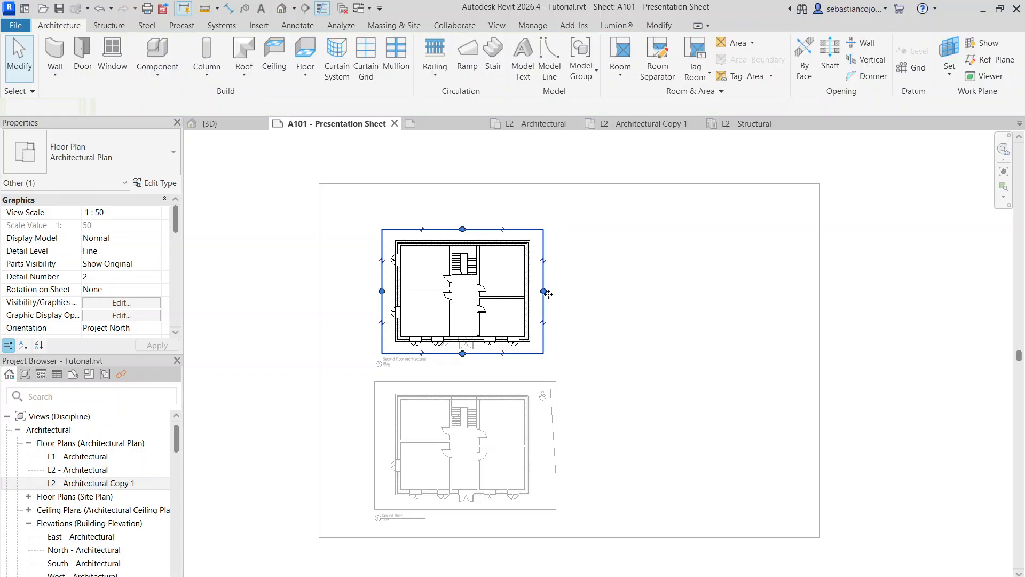
drag(548, 294, 556, 295)
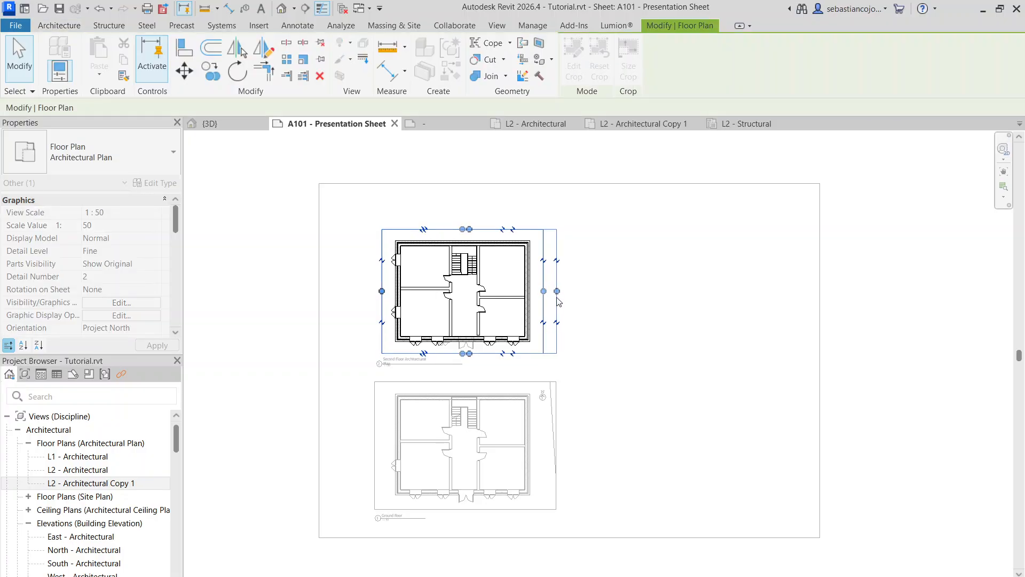
drag(382, 291, 375, 291)
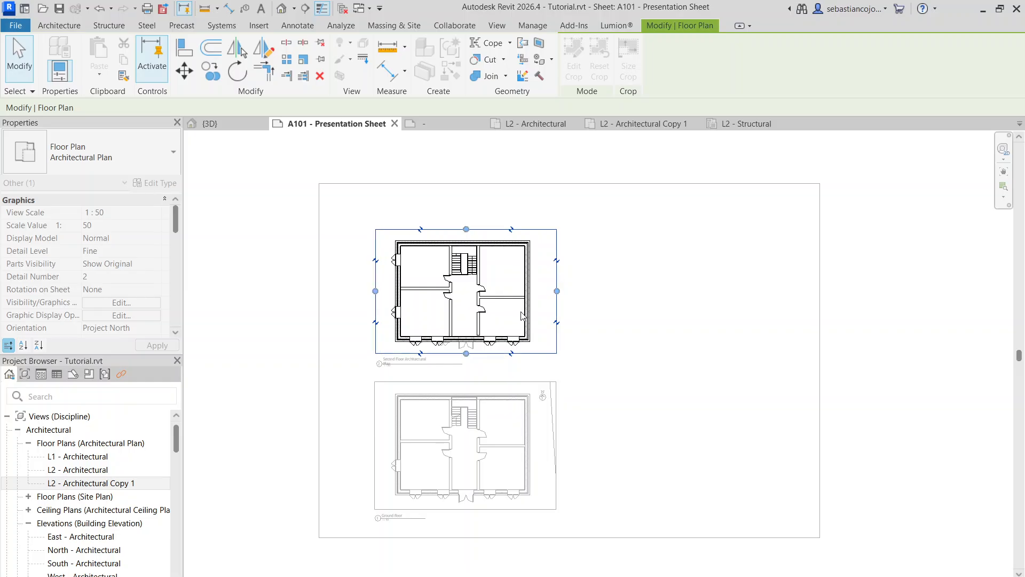
double_click(676, 360)
Place the Section 2 building section on the sheet beside the two floor plans
scroll(124, 463, down, 5)
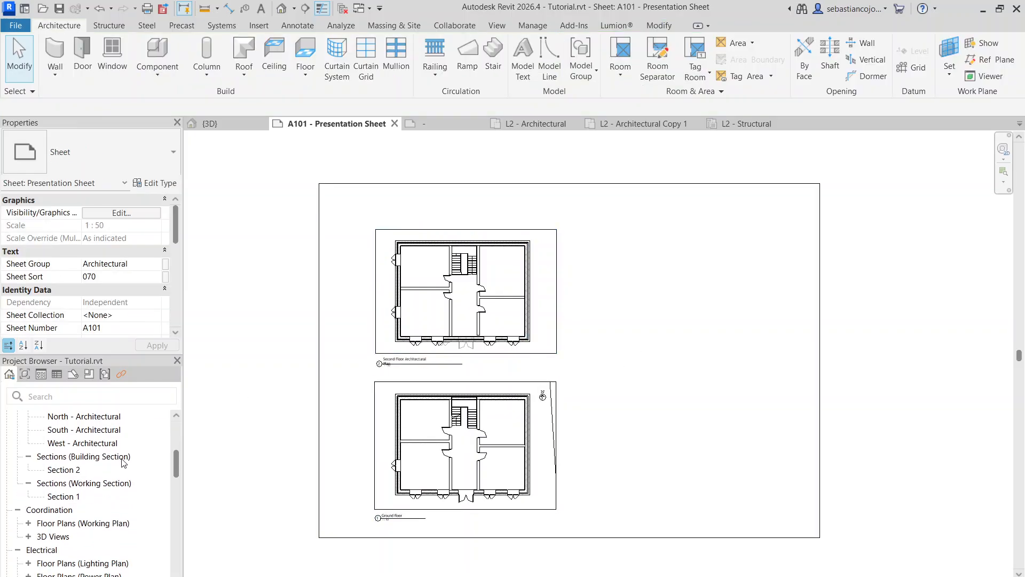
click(57, 471)
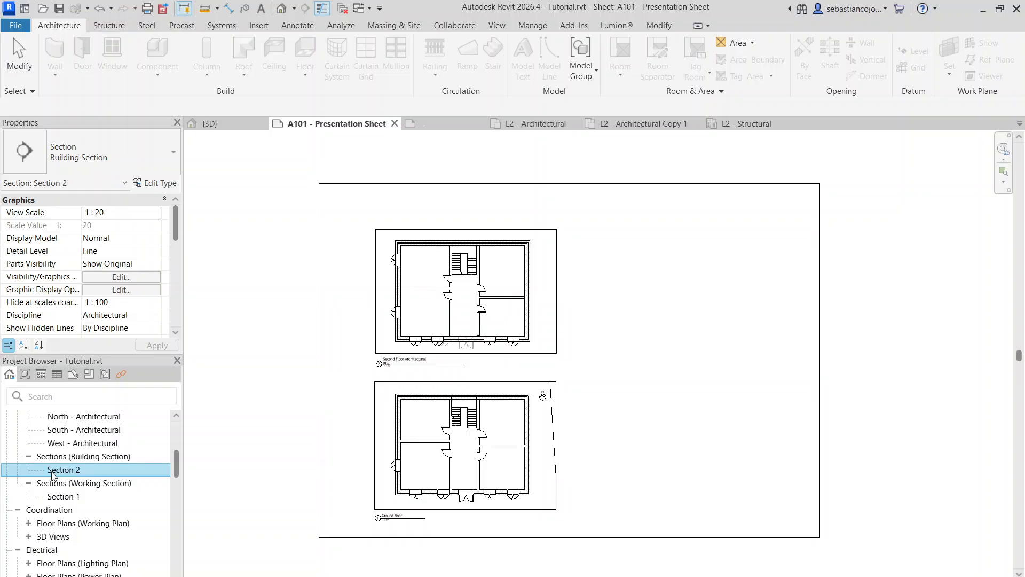
drag(52, 472, 599, 271)
scroll(687, 306, down, 1)
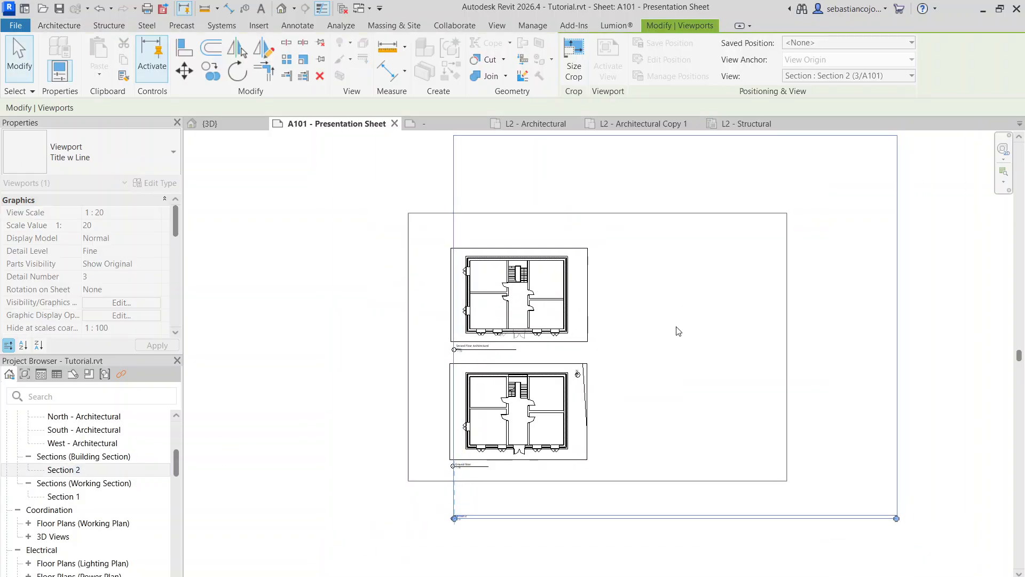
scroll(669, 345, down, 2)
middle_drag(670, 346, 523, 332)
scroll(523, 332, up, 2)
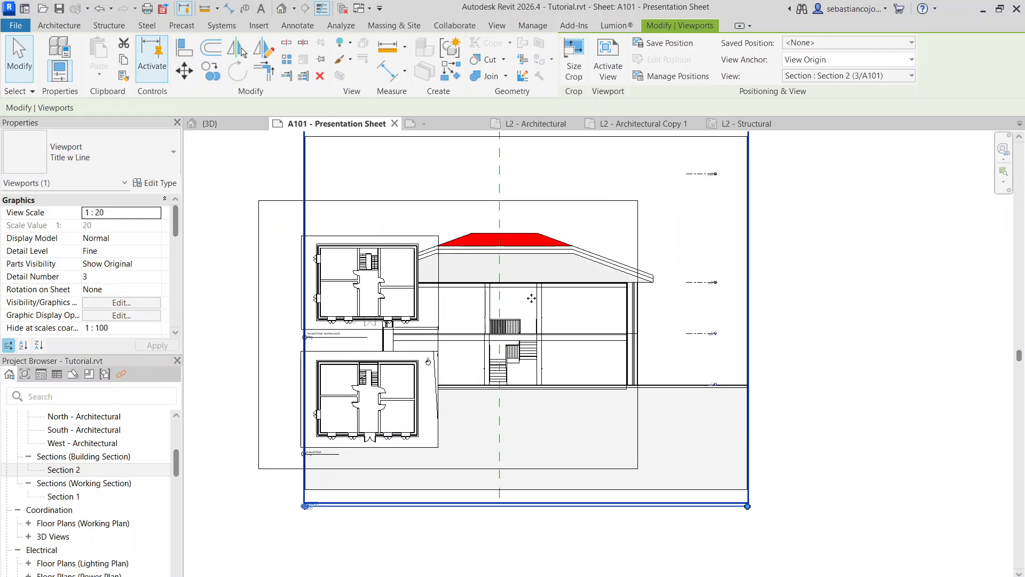
scroll(721, 291, down, 2)
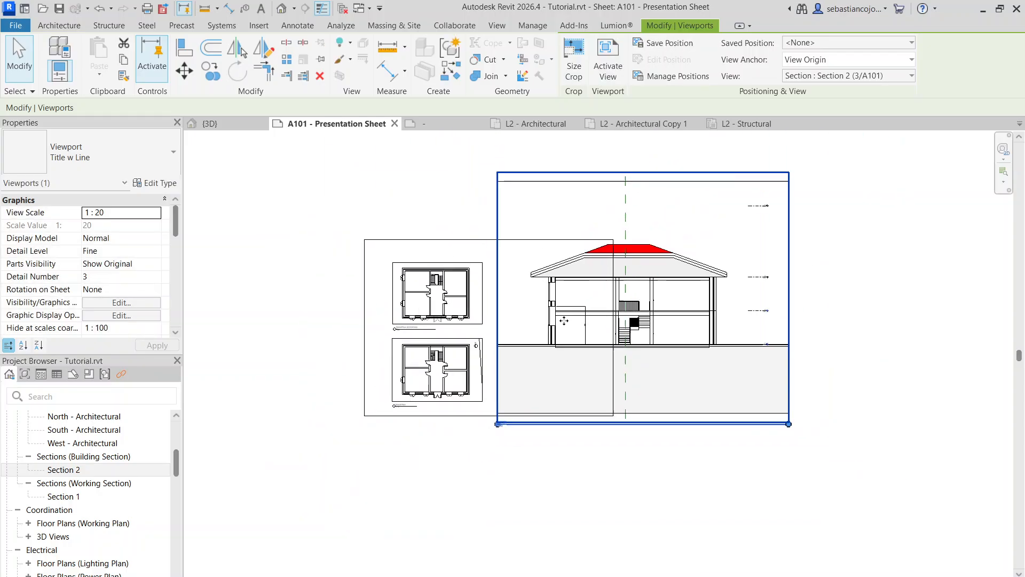
Set the Section 2 viewport's scale to 1:50 and shorten its title line
click(157, 214)
scroll(113, 267, down, 1)
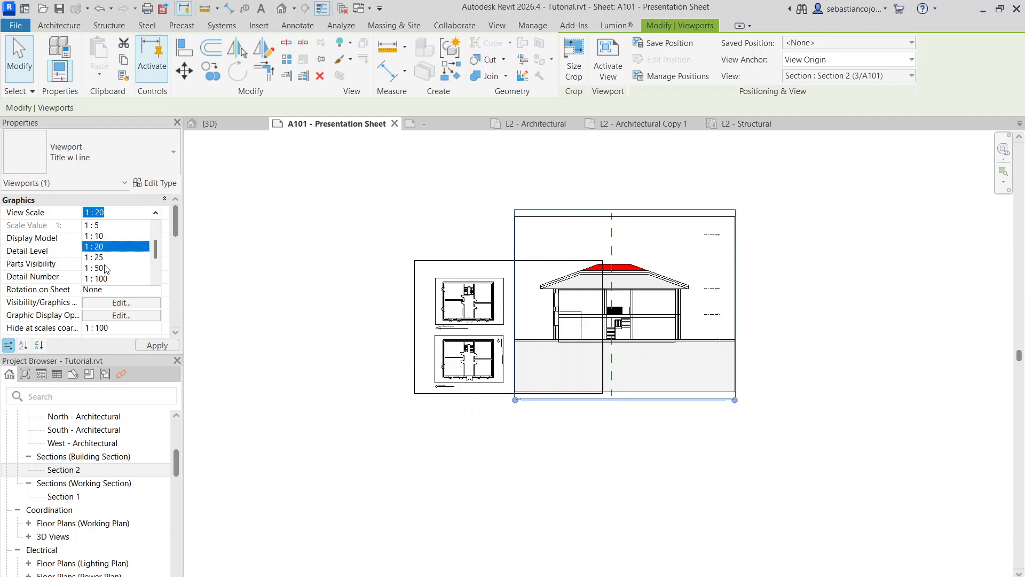
click(105, 268)
click(597, 451)
click(591, 378)
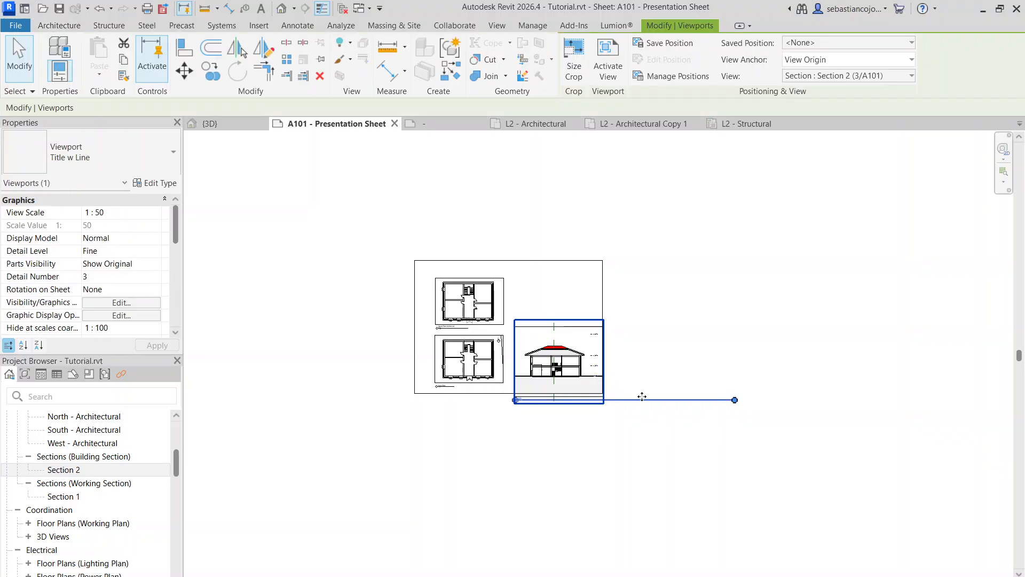
drag(735, 401, 551, 408)
click(529, 414)
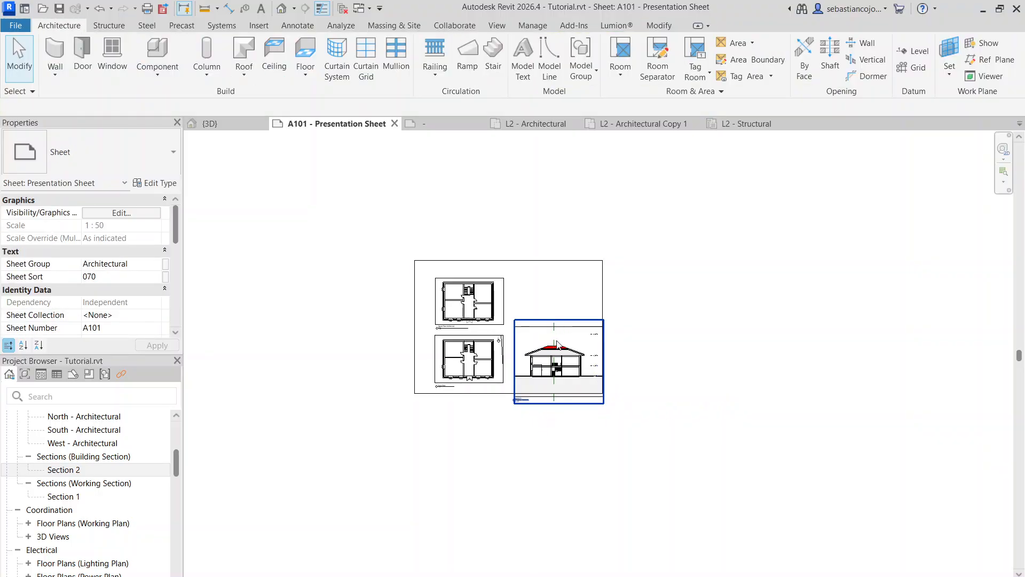
Activate the Section 2 viewport and crop its upper and lower edges closer to the building
scroll(557, 340, up, 3)
double_click(556, 317)
drag(560, 314, 559, 346)
drag(563, 453, 570, 427)
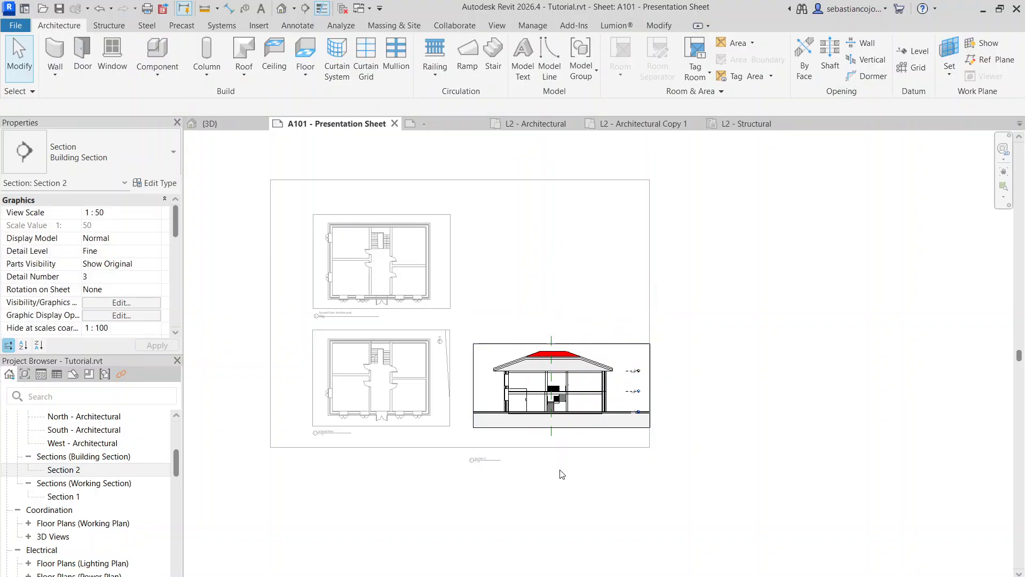
double_click(559, 475)
Hide the vertical Center (East/West) reference plane by category in the section view
scroll(570, 363, up, 3)
click(572, 361)
right_click(537, 321)
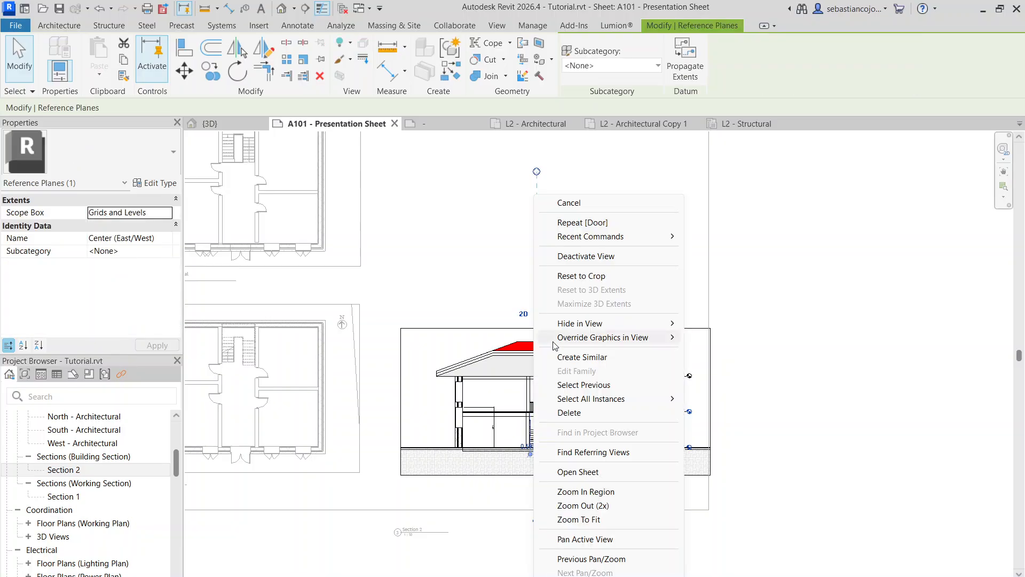
mouse_move(594, 327)
click(705, 324)
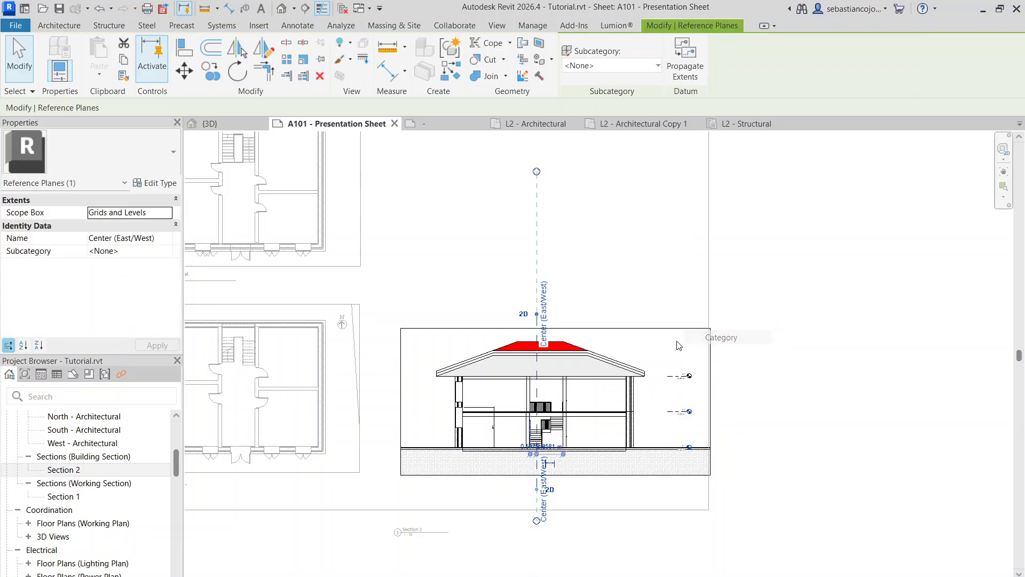
Delete the vertical dimension beside the ground-floor window in the Section 2 view
scroll(505, 422, up, 6)
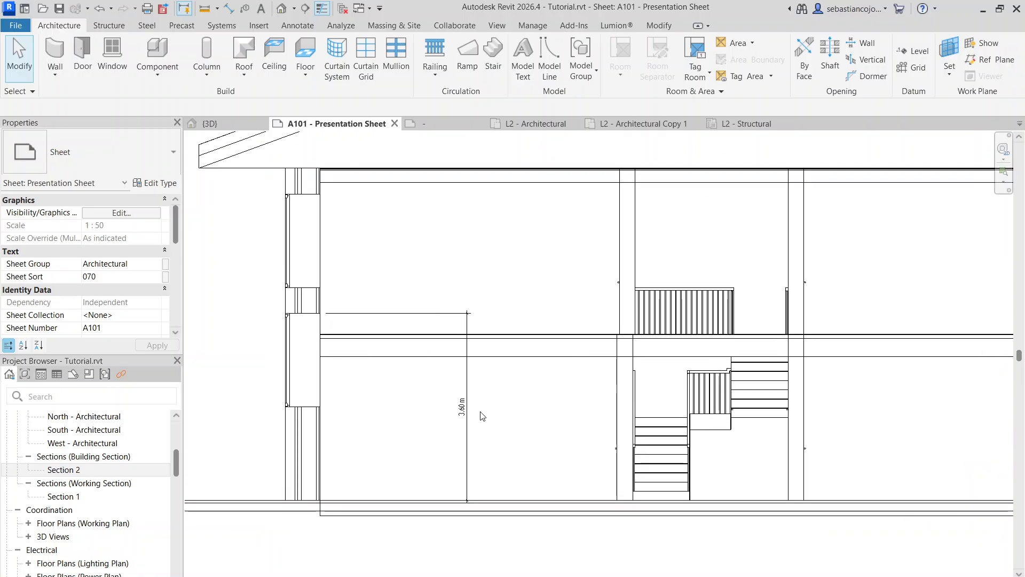
click(466, 390)
right_click(464, 386)
key(Escape)
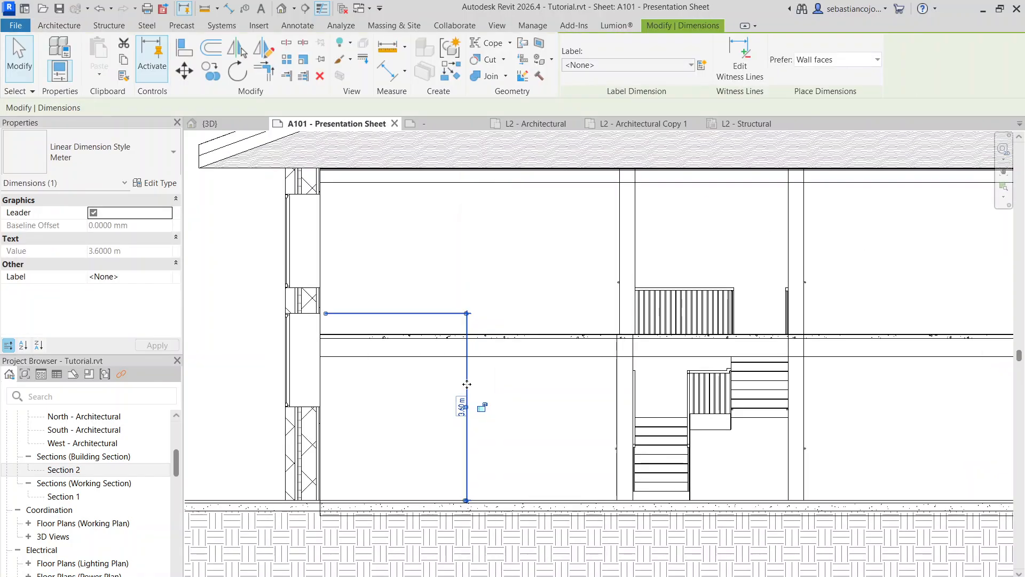
key(Delete)
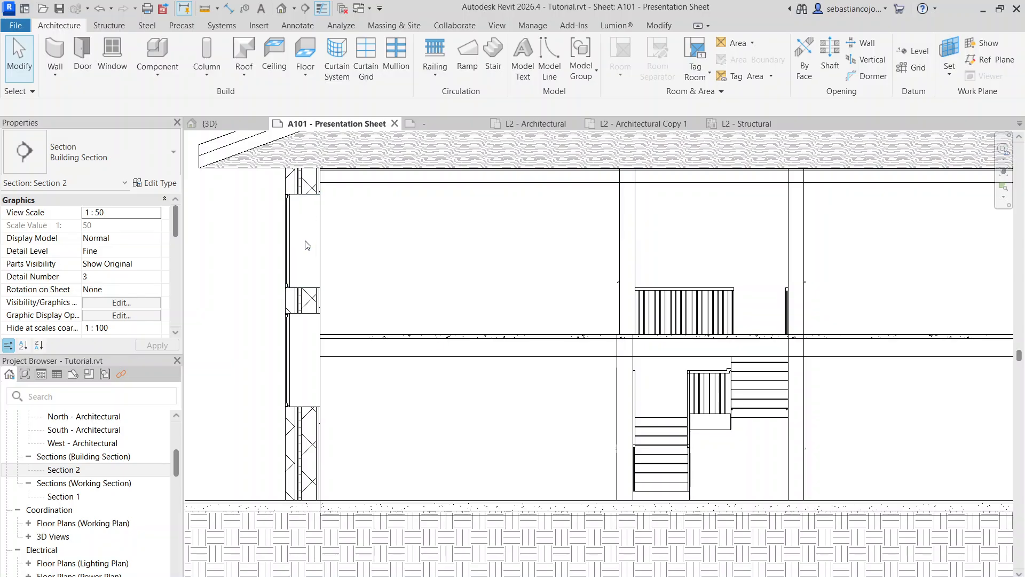
Lower the L1 casement window in the section's cut exterior wall to a sill height of 0.7 m
click(289, 382)
drag(288, 382, 289, 440)
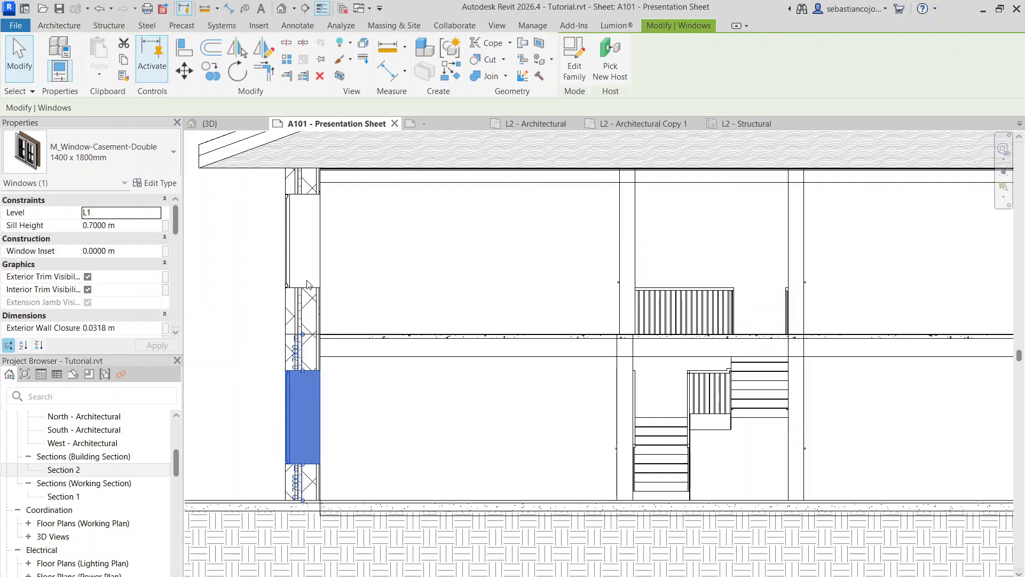
key(Escape)
Bring the free ends and heads of the section's level lines closer to the building
scroll(343, 362, down, 3)
middle_drag(446, 347, 166, 293)
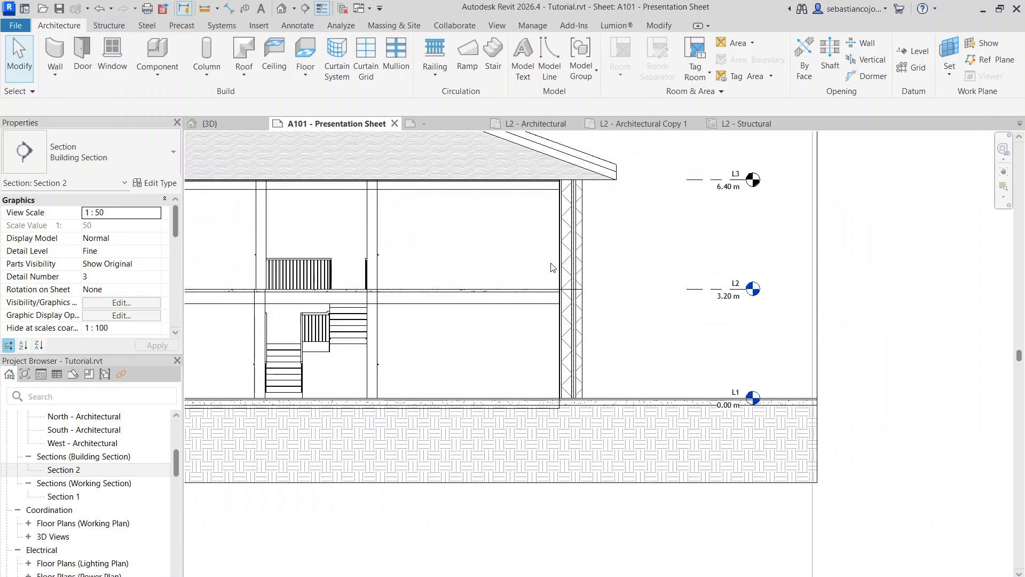
scroll(567, 316, down, 2)
scroll(577, 334, down, 3)
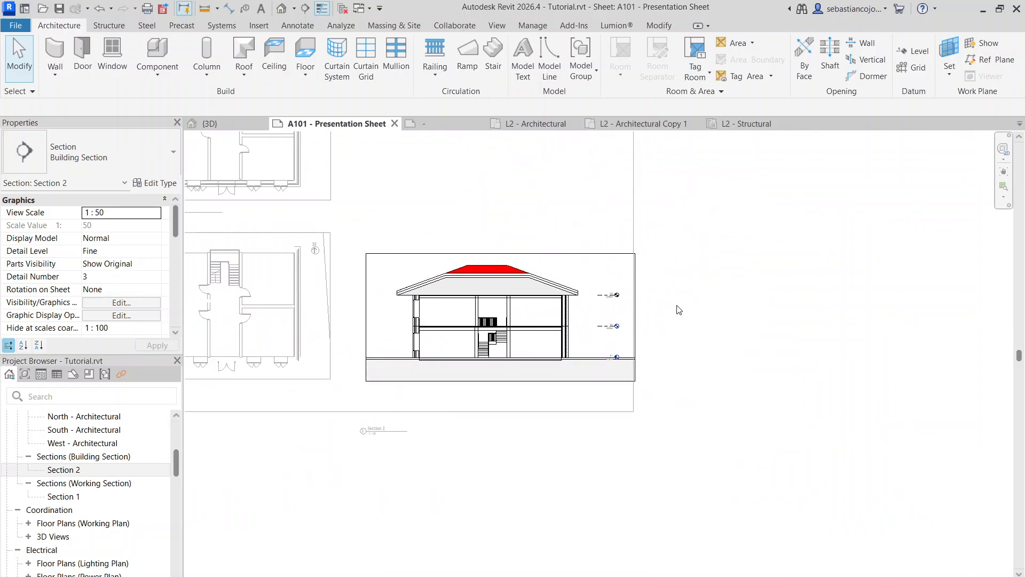
scroll(606, 326, up, 4)
click(576, 275)
scroll(577, 279, up, 2)
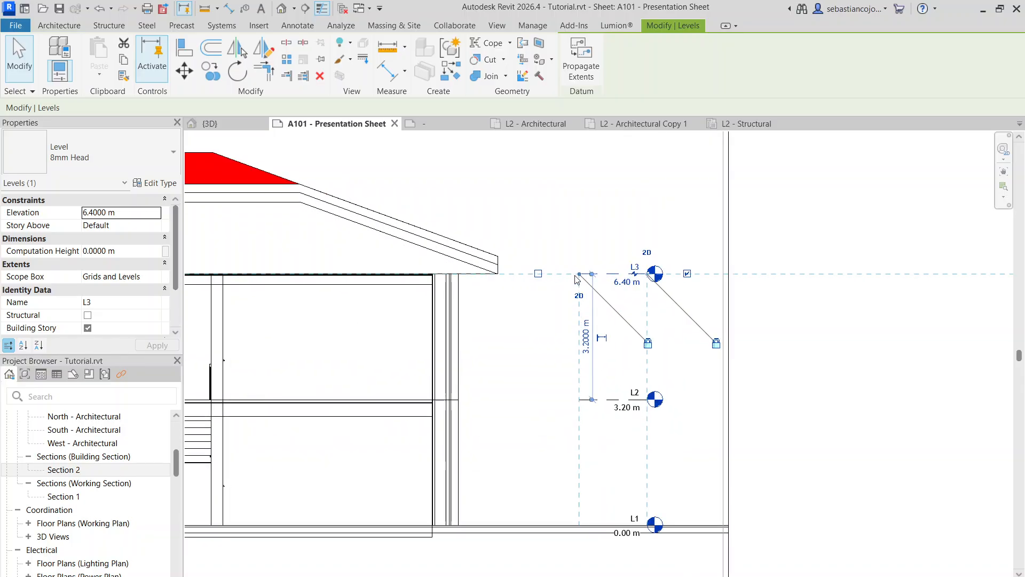
scroll(588, 277, up, 2)
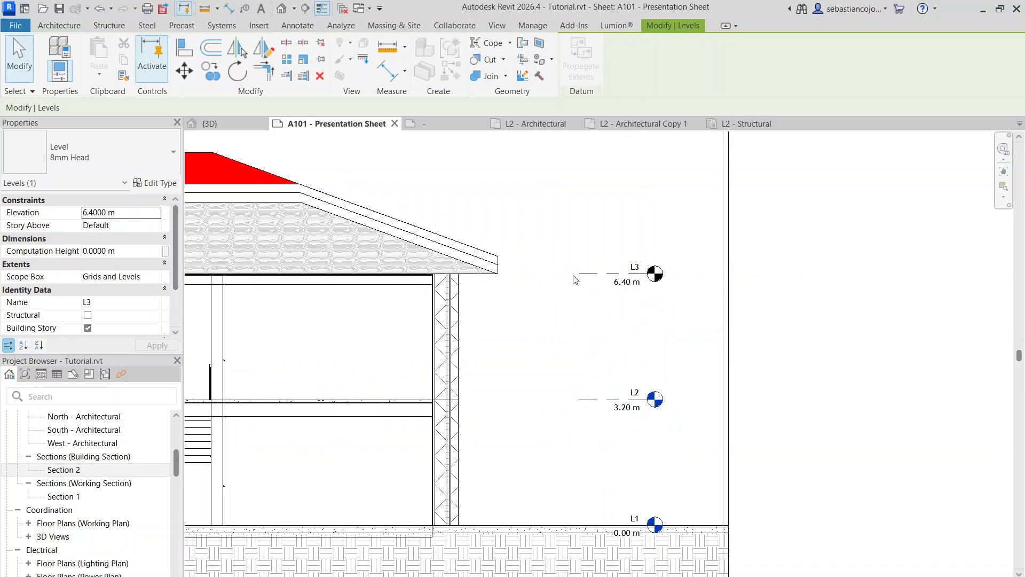
drag(574, 278, 518, 276)
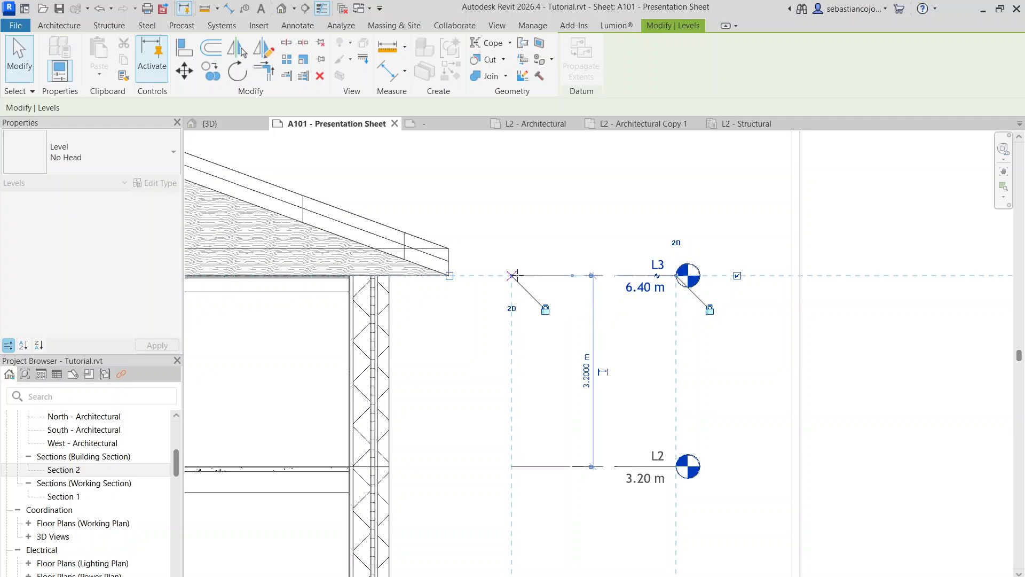
key(Escape)
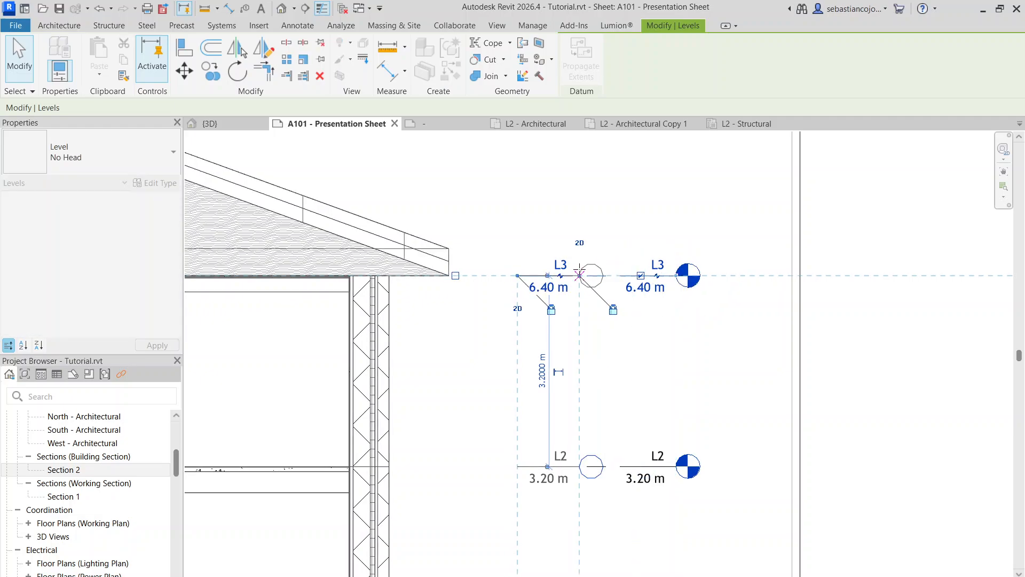
scroll(590, 243, down, 4)
scroll(589, 243, up, 1)
Copy level L3 straight up to about the top of the roof in the section
click(589, 243)
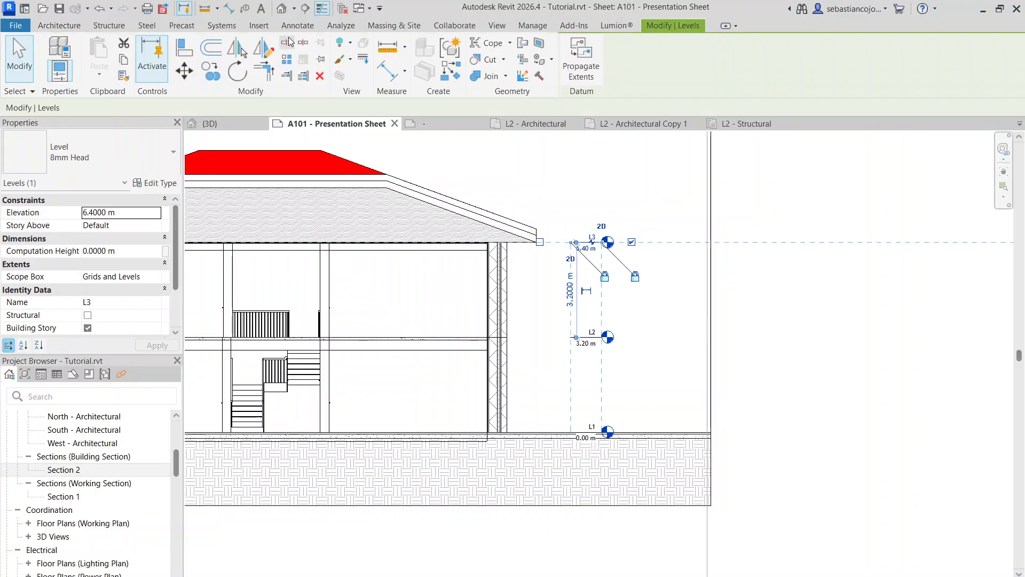
click(214, 76)
click(572, 244)
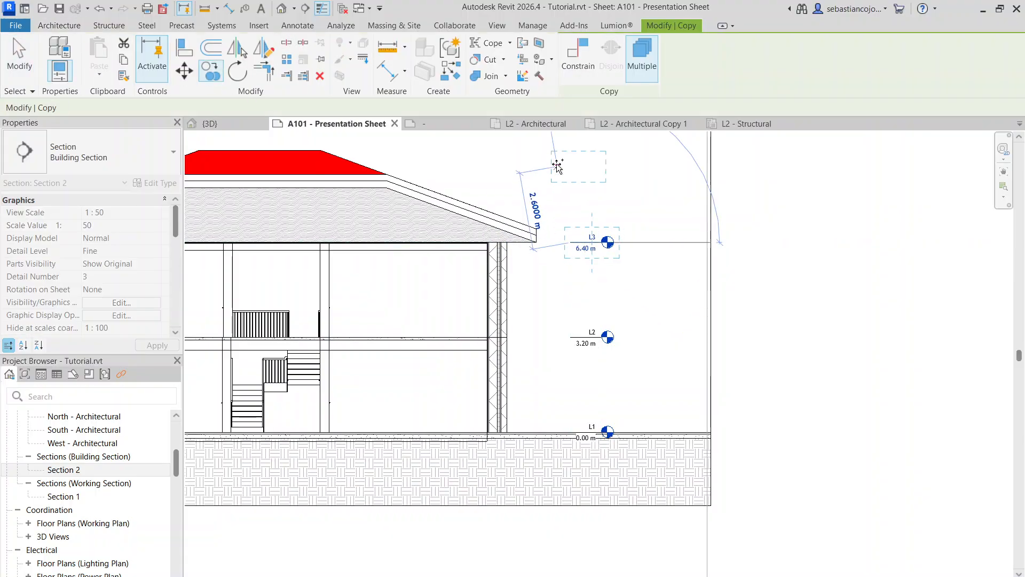
middle_drag(574, 173, 566, 247)
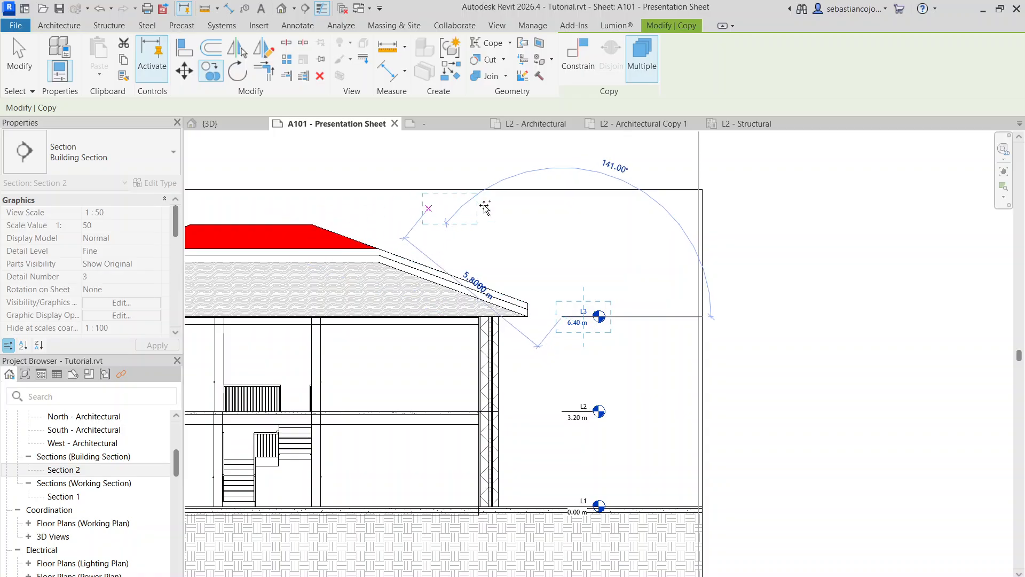
click(560, 224)
scroll(568, 251, down, 3)
key(Escape)
key(Escape)
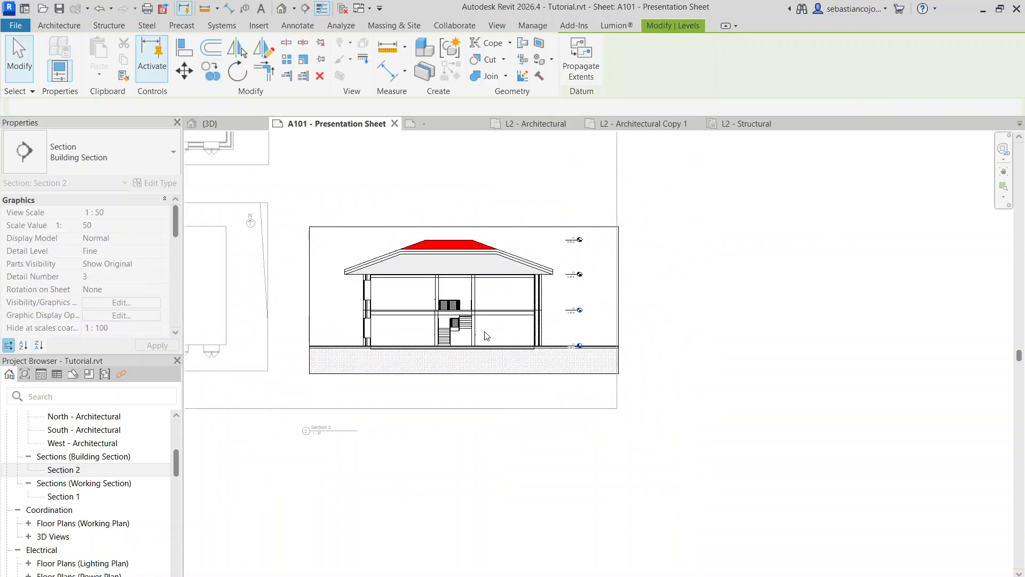
Crop both sides of the section view closer to the roof eaves and level heads, and finish editing the view
scroll(483, 336, up, 1)
drag(663, 290, 625, 294)
drag(248, 290, 290, 293)
click(469, 448)
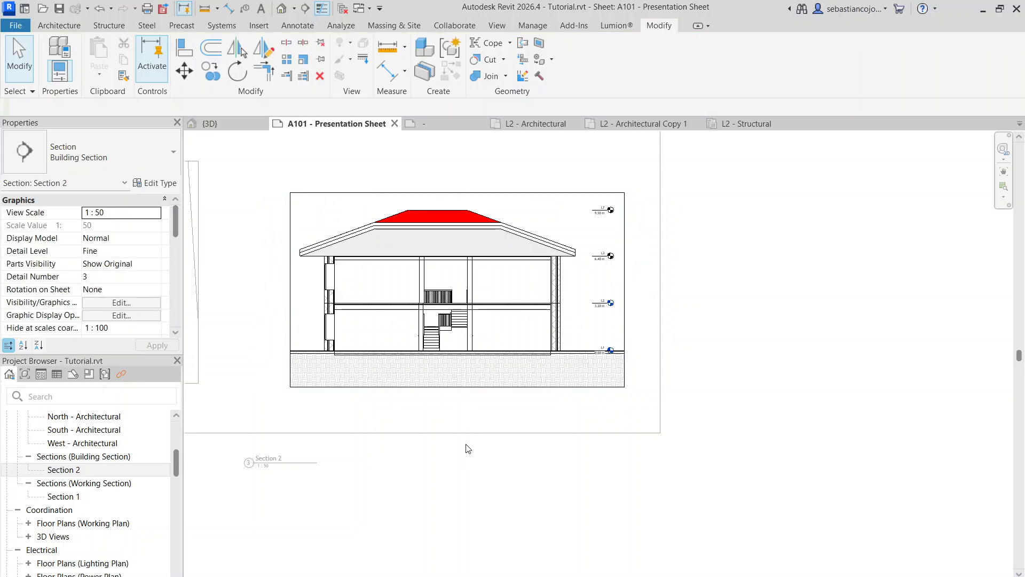
Reposition the Section 2 viewport within the sheet border beside the ground floor plan
click(629, 289)
scroll(481, 362, down, 5)
scroll(418, 311, up, 3)
drag(446, 258, 453, 233)
scroll(429, 259, up, 1)
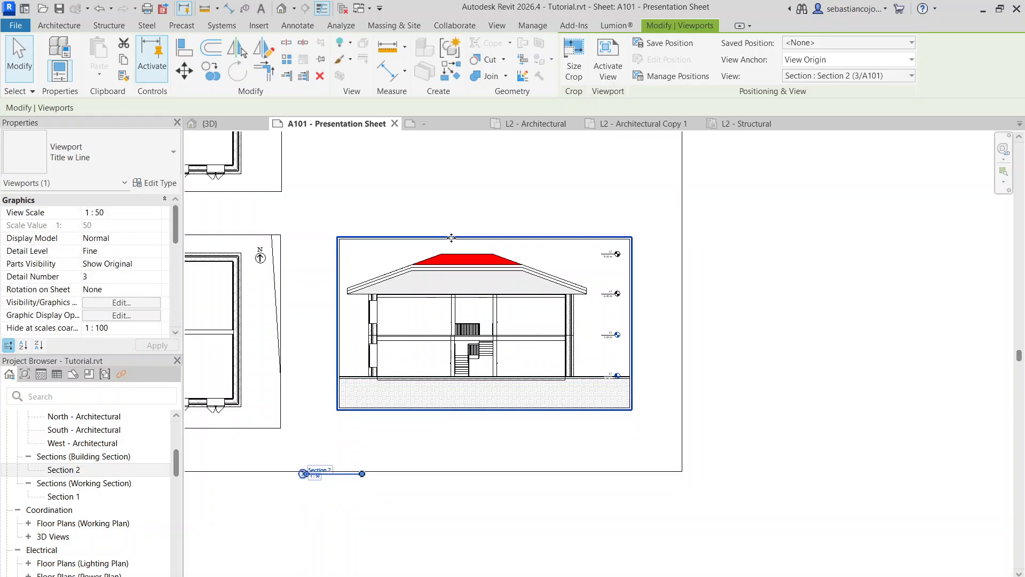
scroll(424, 378, down, 3)
click(424, 378)
Move the Section 2 view title directly below its viewport
scroll(443, 304, up, 2)
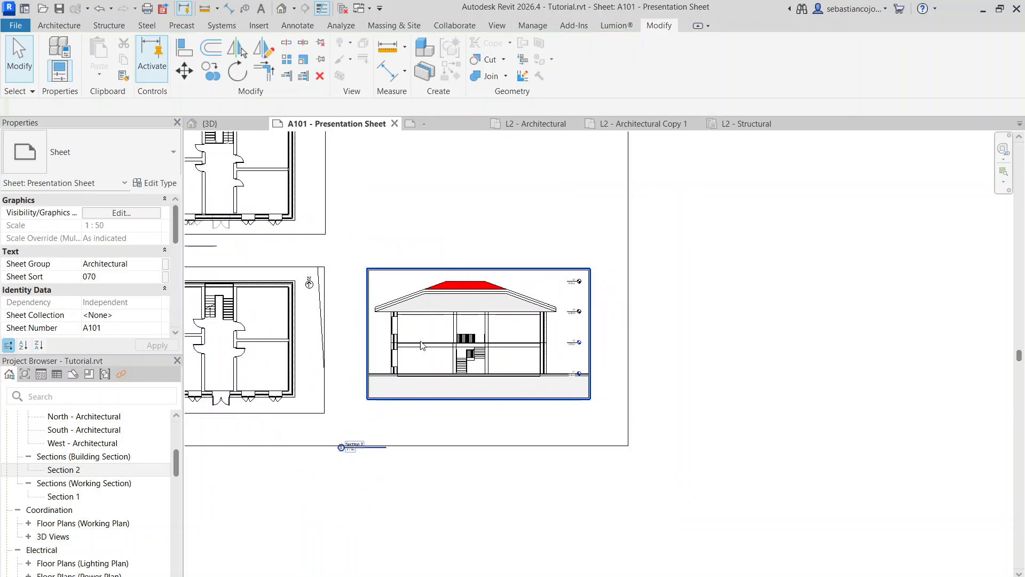
drag(397, 411, 378, 409)
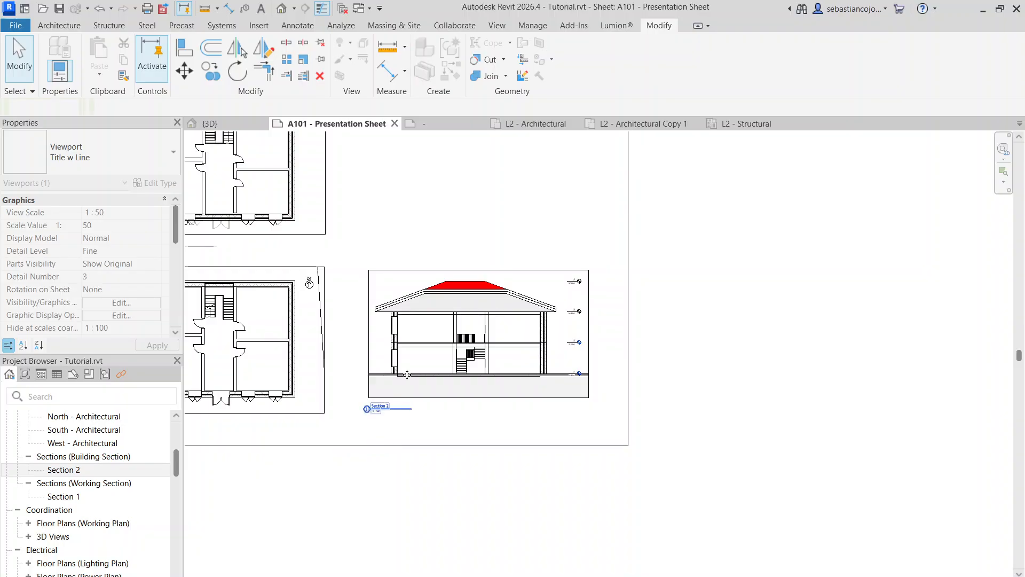
scroll(407, 375, up, 4)
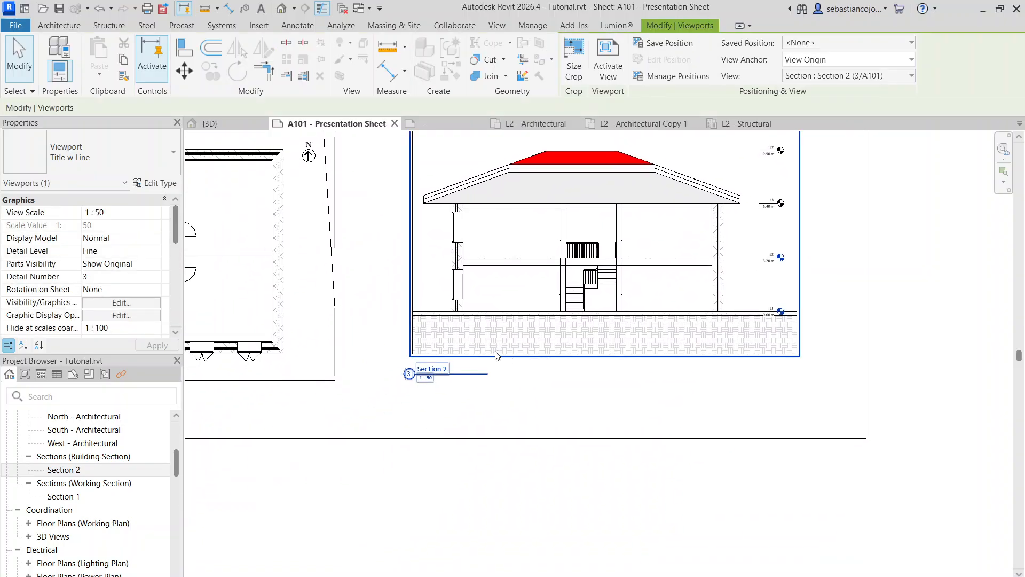
Lower the Section 2 viewport and its title to line up with the base of the ground floor plan
scroll(474, 371, up, 1)
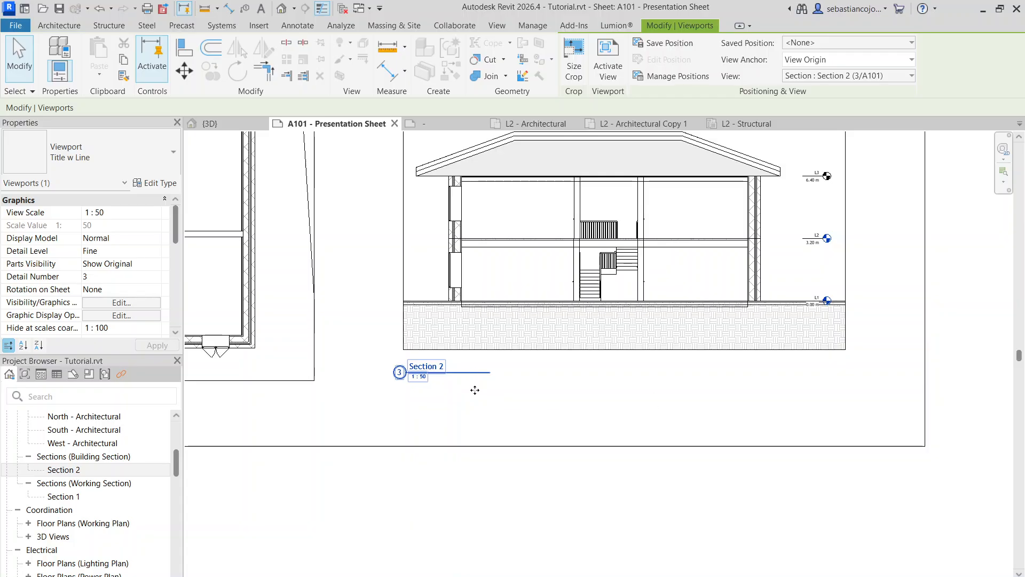
drag(474, 390, 477, 401)
drag(508, 351, 509, 371)
click(473, 486)
drag(474, 424, 482, 401)
scroll(484, 406, down, 11)
click(489, 324)
Select all three viewports and shift them together slightly up and to the left on the sheet
scroll(489, 323, up, 3)
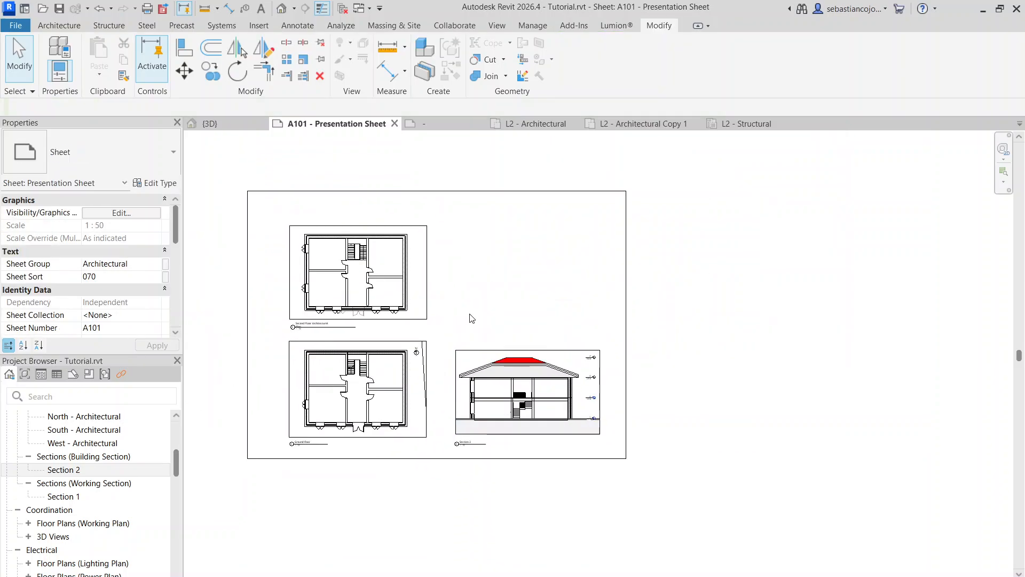
drag(609, 453, 290, 216)
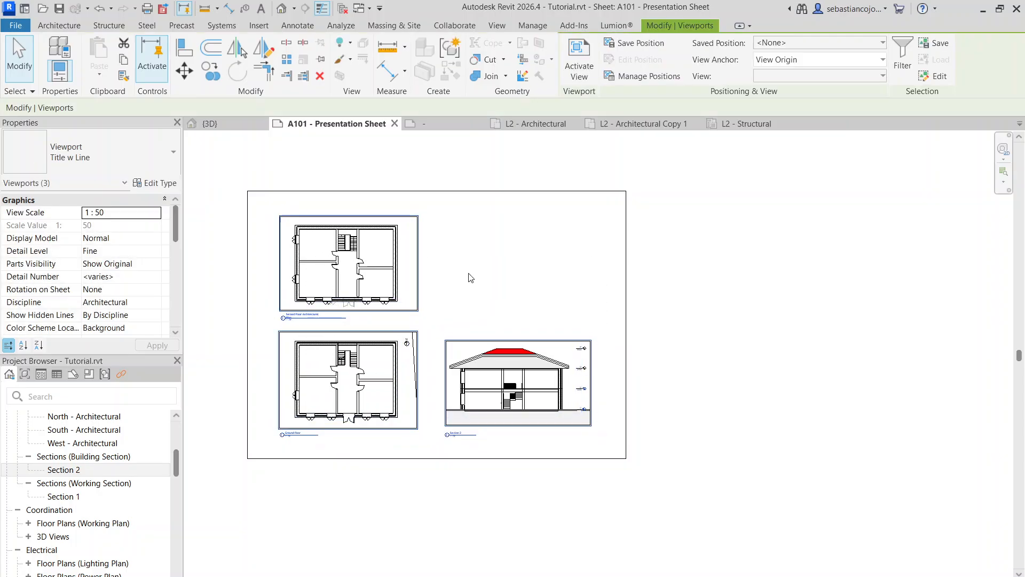
scroll(476, 299, up, 2)
scroll(461, 288, down, 3)
click(464, 290)
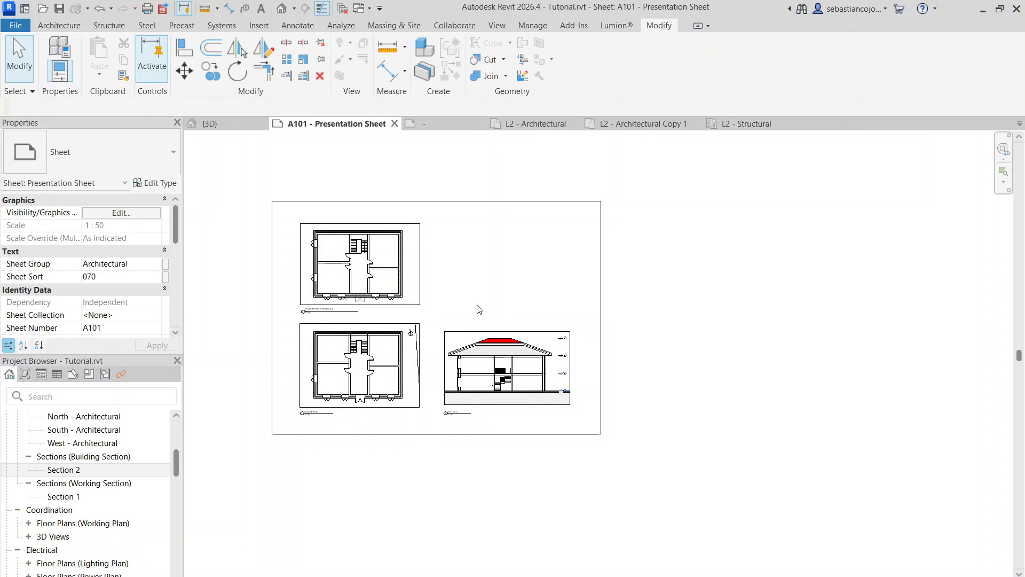
scroll(443, 347, down, 1)
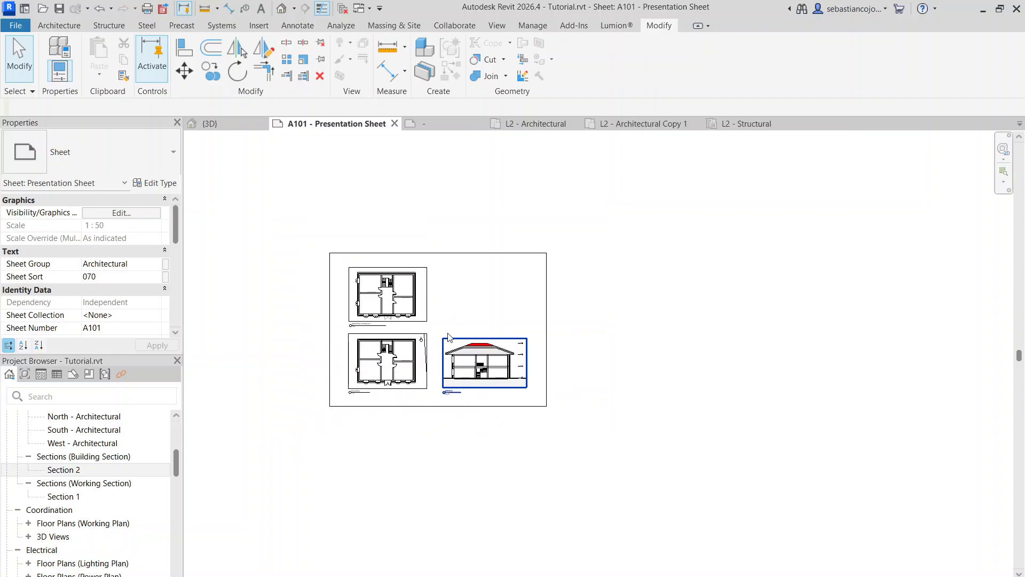
scroll(451, 325, up, 3)
scroll(450, 349, up, 1)
scroll(439, 321, down, 2)
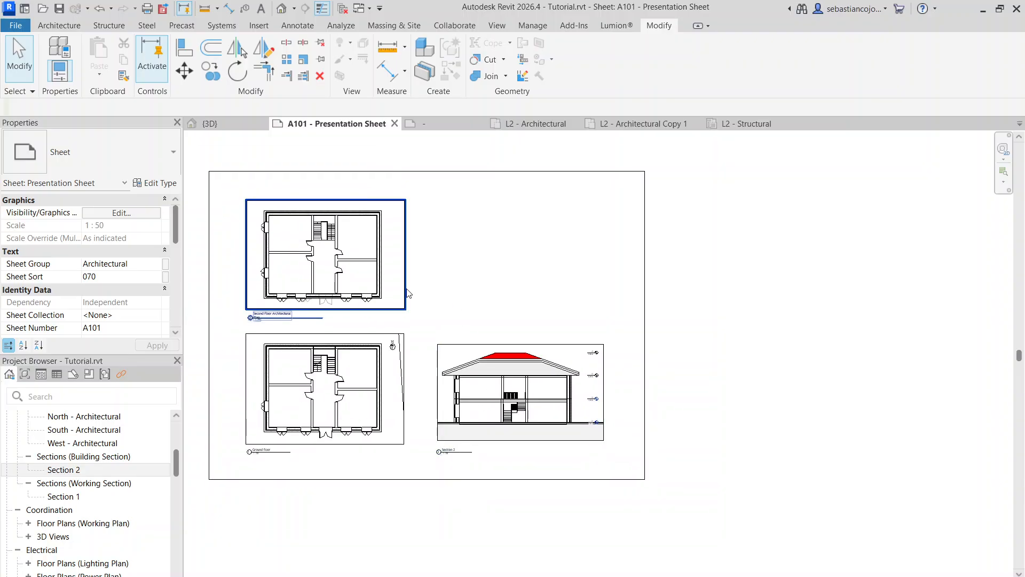
scroll(386, 378, up, 2)
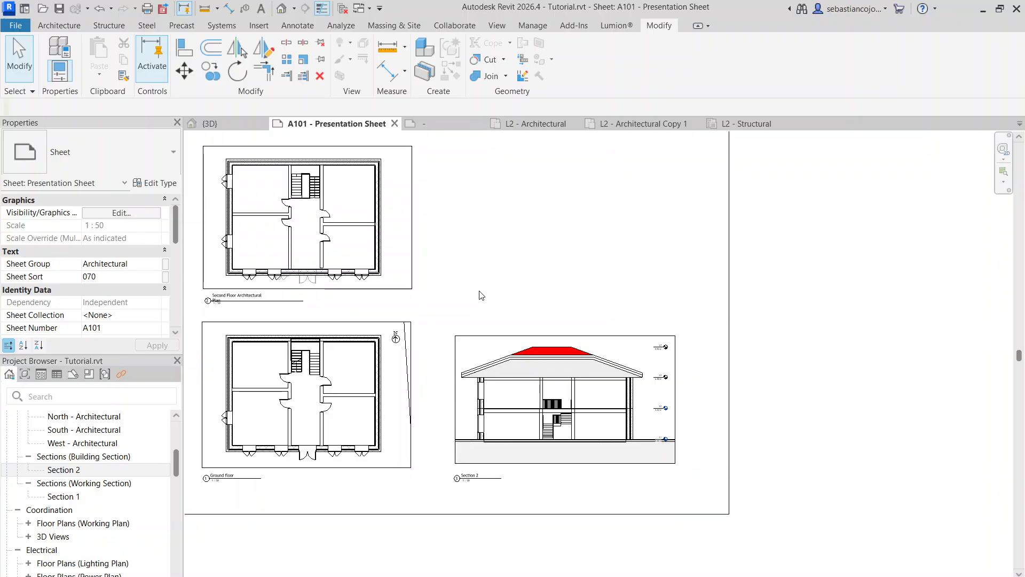
scroll(520, 291, up, 1)
scroll(523, 291, down, 2)
mouse_move(515, 304)
mouse_down()
mouse_move(527, 213)
mouse_move(515, 303)
mouse_up()
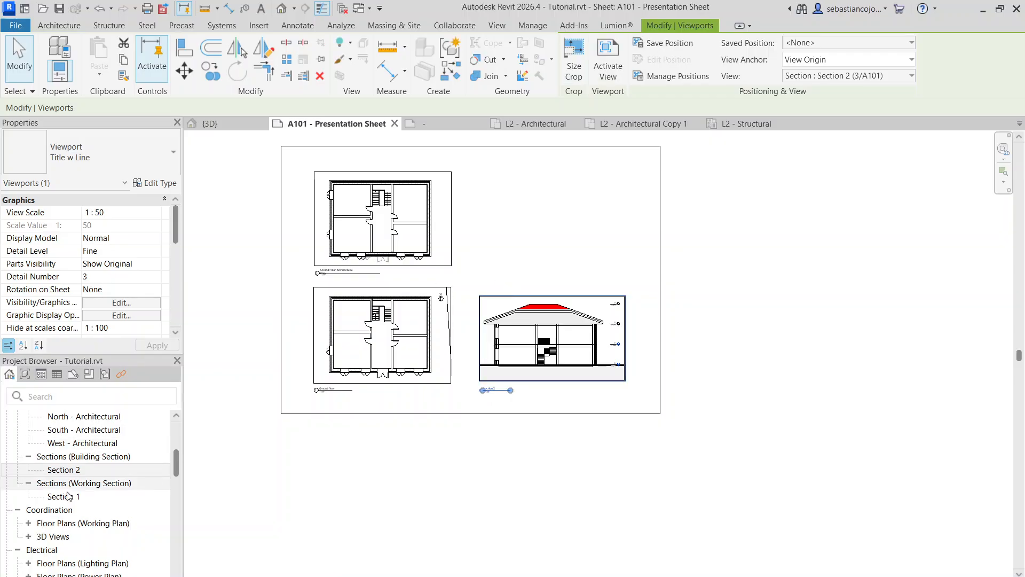
Try to place the South - Architectural elevation above the section on sheet A101
scroll(65, 497, up, 5)
scroll(69, 470, down, 5)
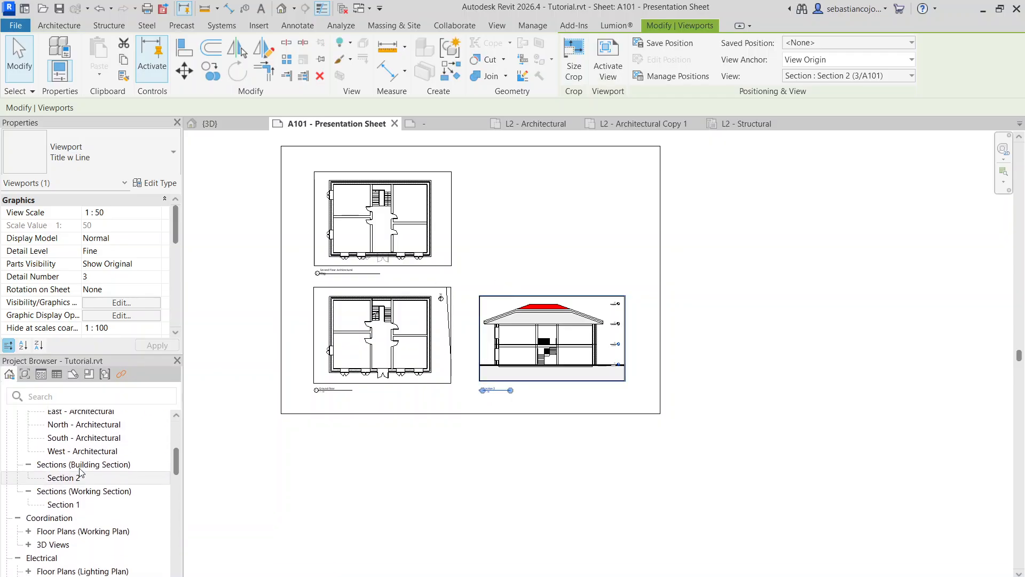
scroll(72, 454, up, 4)
scroll(70, 475, down, 2)
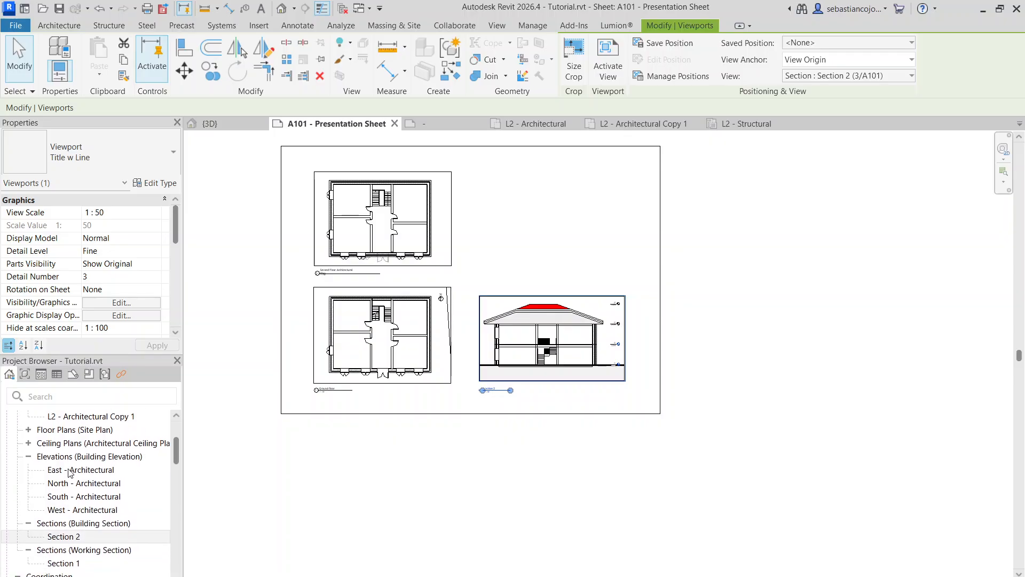
click(67, 497)
drag(65, 497, 122, 494)
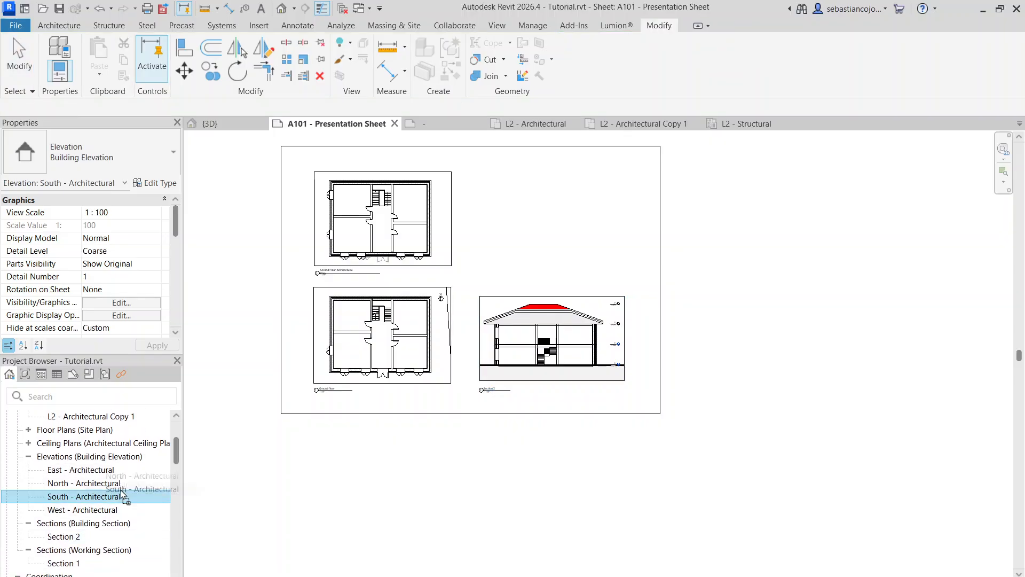
drag(611, 212, 610, 213)
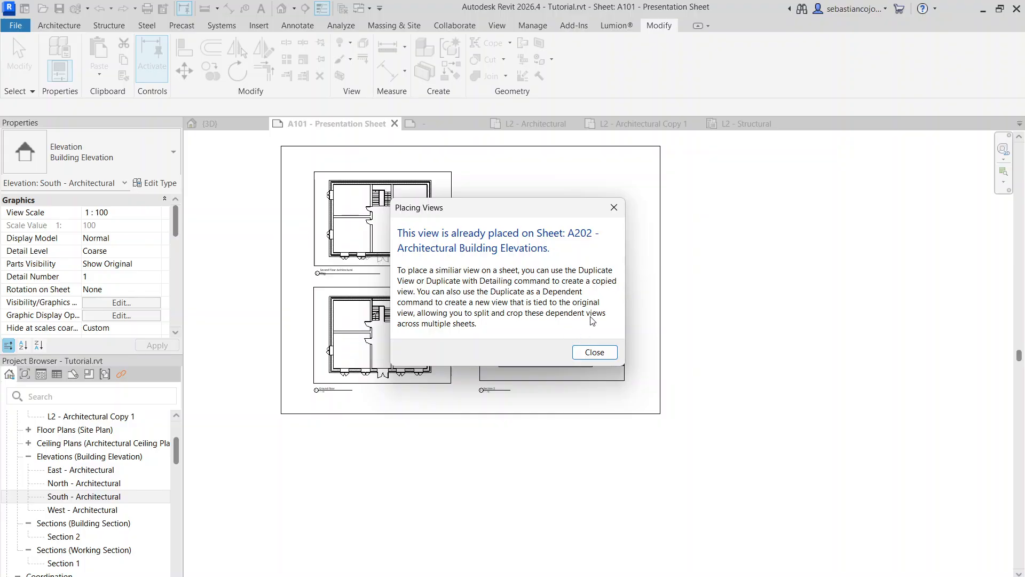
click(594, 352)
Duplicate the South - Architectural elevation with detailing
right_click(115, 497)
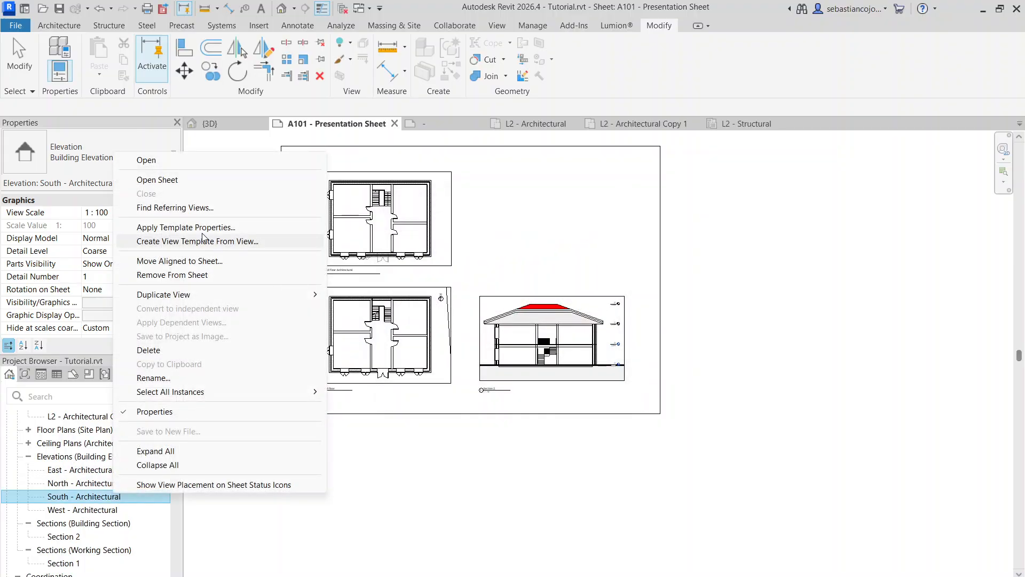
mouse_move(179, 297)
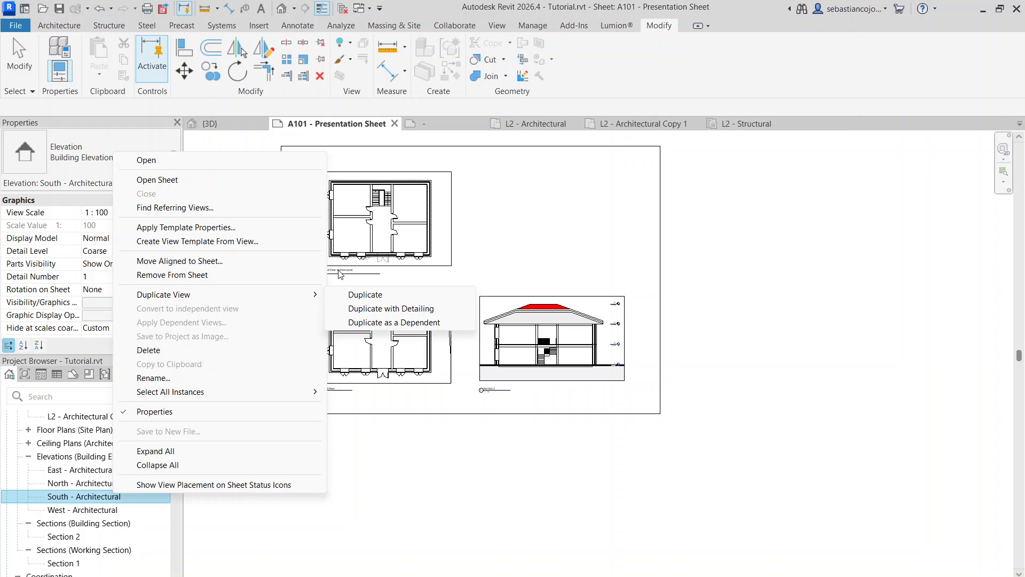
click(382, 308)
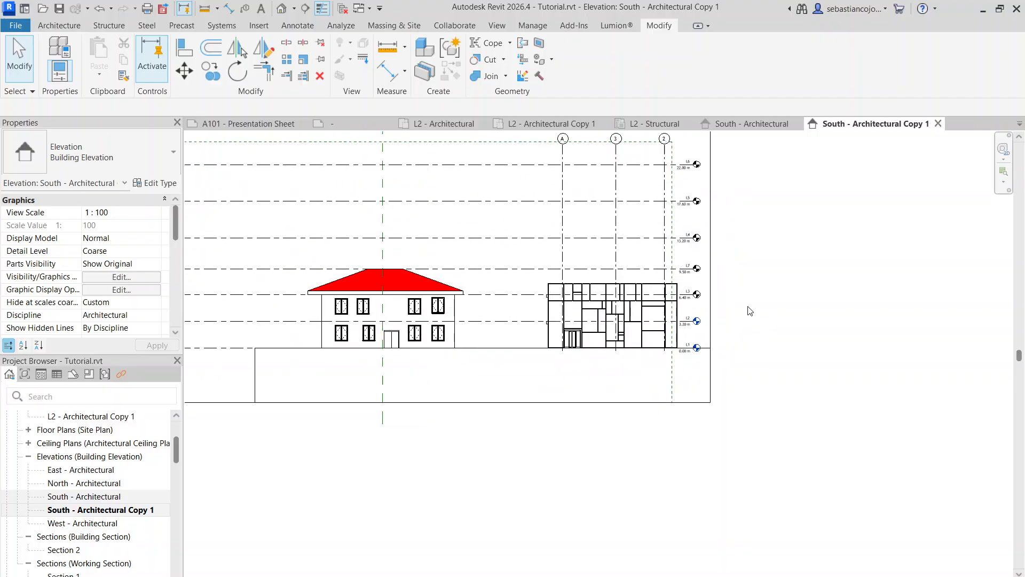
Set the crop region's scope box to None in the duplicated south elevation
scroll(721, 302, down, 3)
click(710, 262)
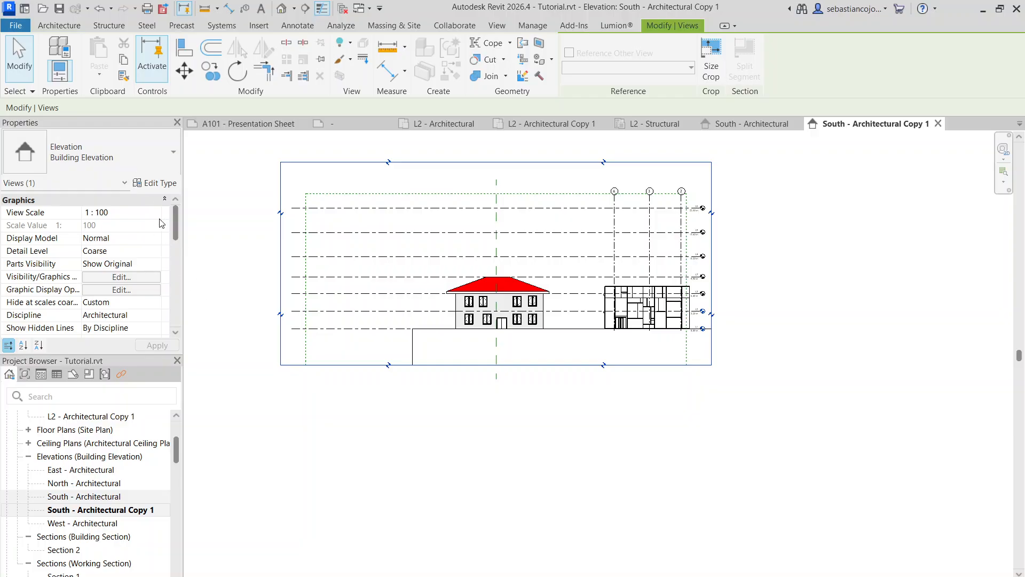
scroll(88, 257, down, 5)
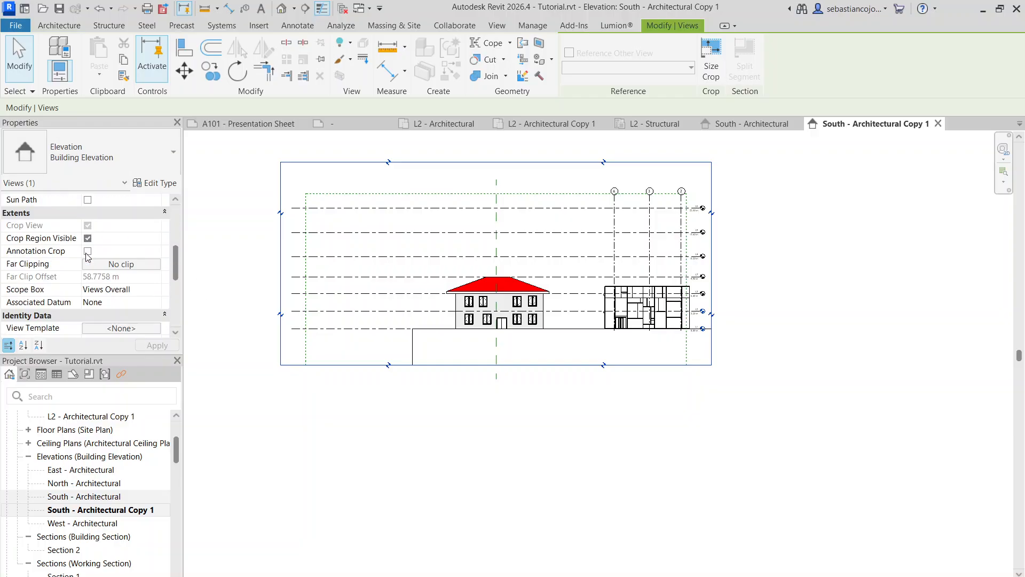
click(157, 291)
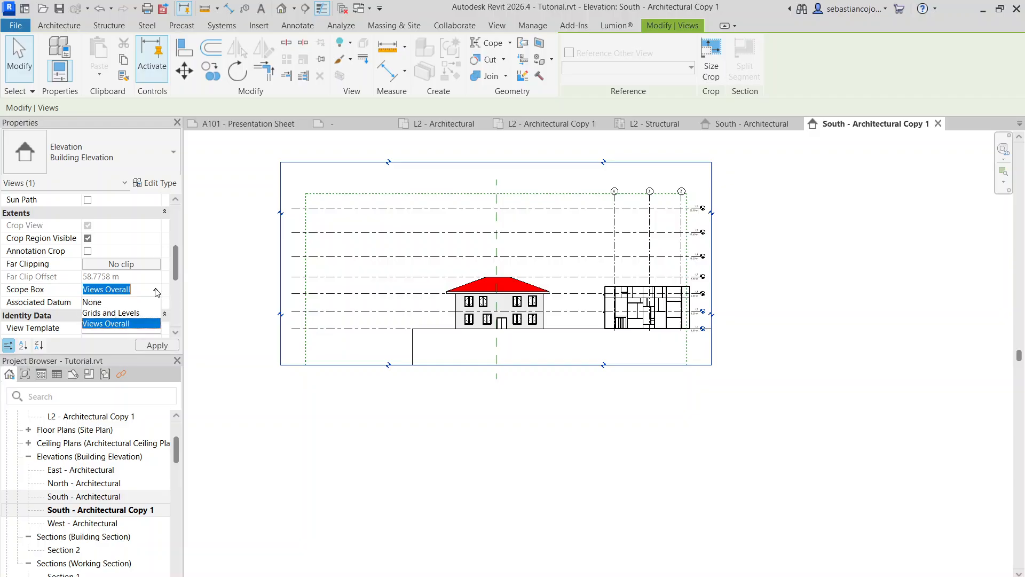
click(127, 303)
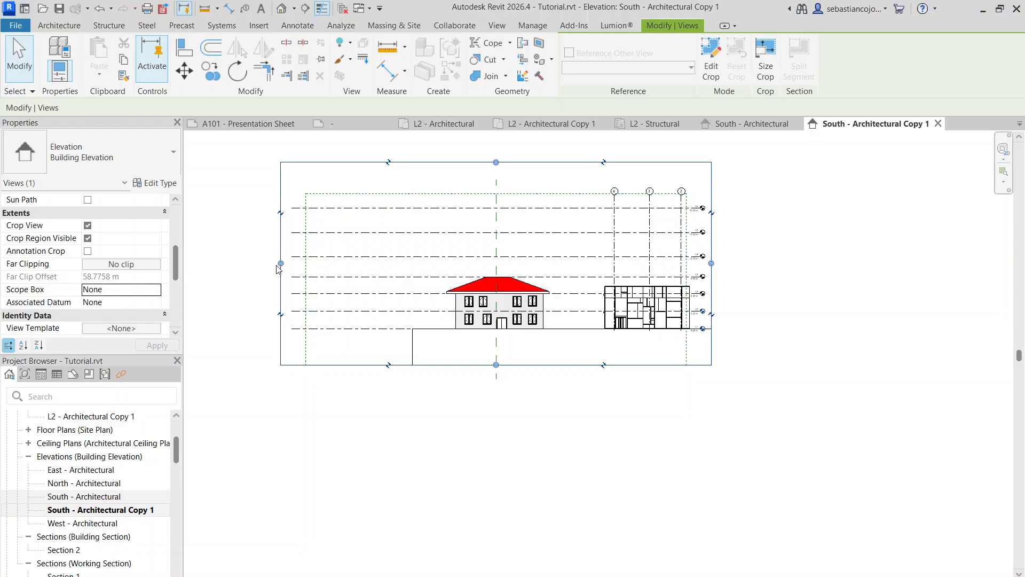
Tighten all four sides of the crop region around the red-roofed house, leaving the neighbouring building out
mouse_move(281, 264)
mouse_down()
mouse_move(481, 264)
mouse_move(435, 264)
mouse_move(443, 263)
mouse_up()
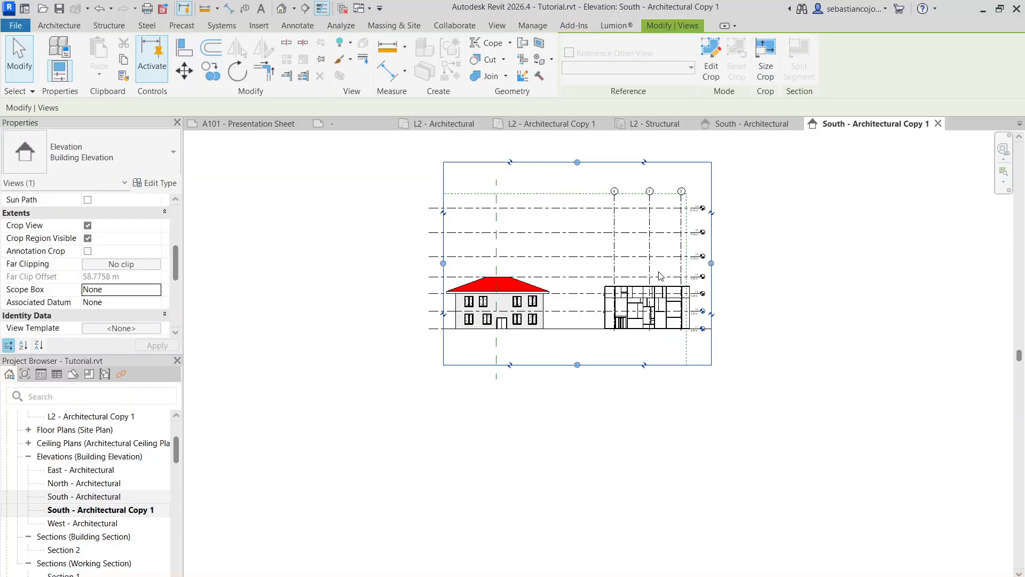
drag(712, 263, 558, 263)
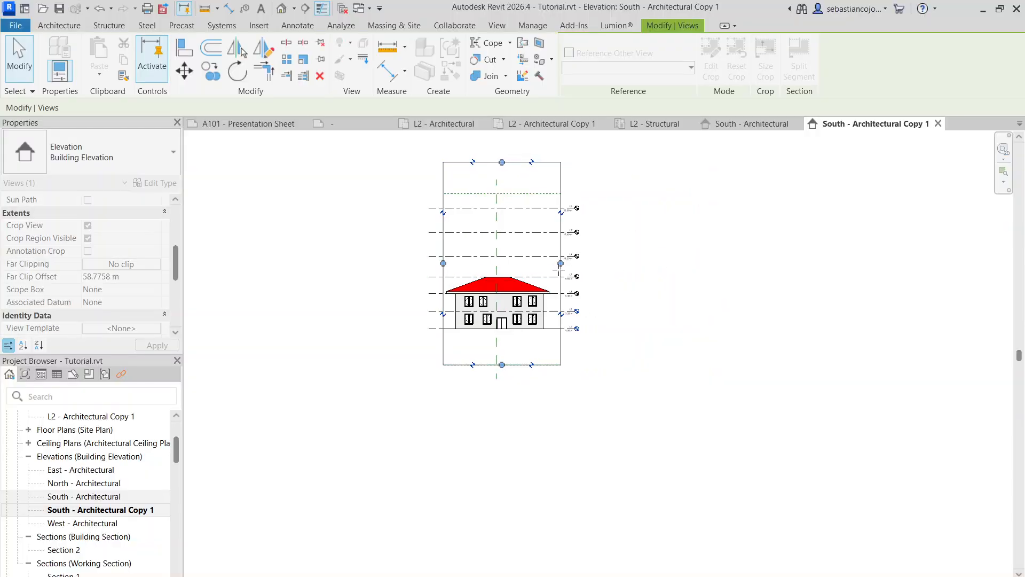
drag(501, 369, 501, 337)
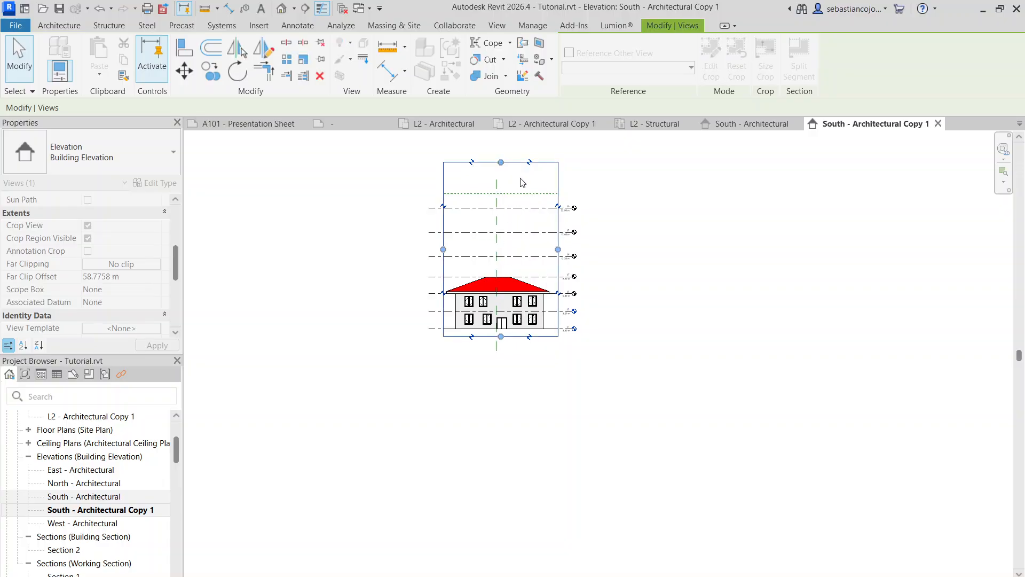
drag(501, 162, 503, 272)
scroll(492, 271, up, 5)
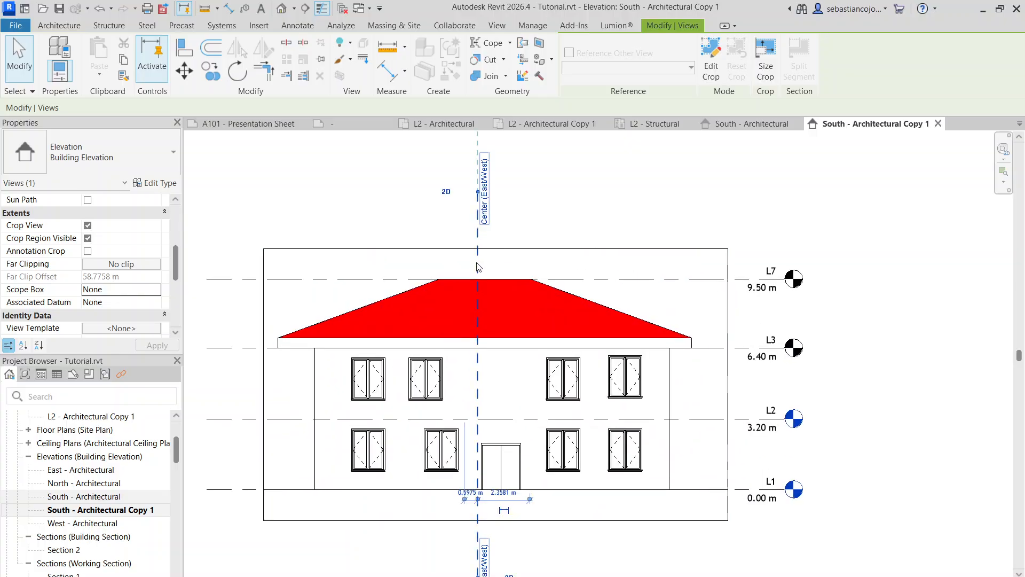
Hide the reference plane category in the elevation, starting from the Center (East/West) plane
click(478, 235)
right_click(478, 235)
mouse_move(524, 347)
click(709, 358)
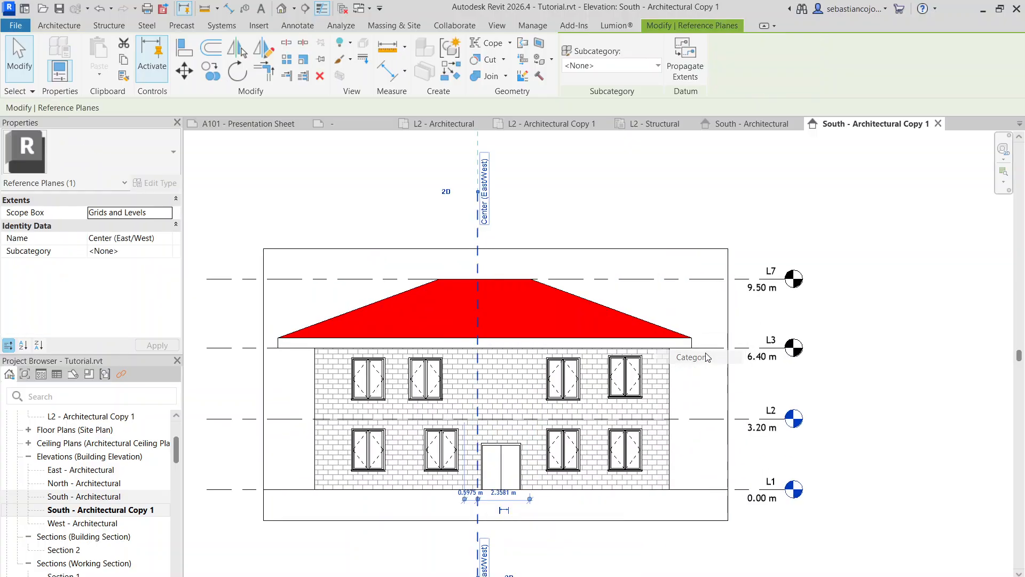
Shorten the level lines to short stubs beside the house and pull the level heads in close to the roof's right edge
click(707, 279)
right_click(684, 287)
click(650, 295)
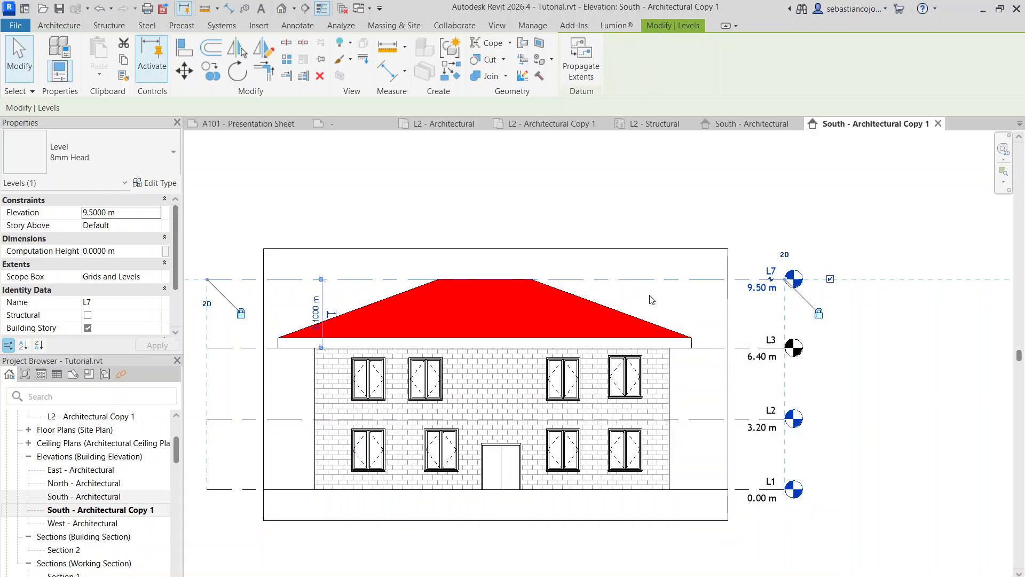
scroll(514, 301, down, 2)
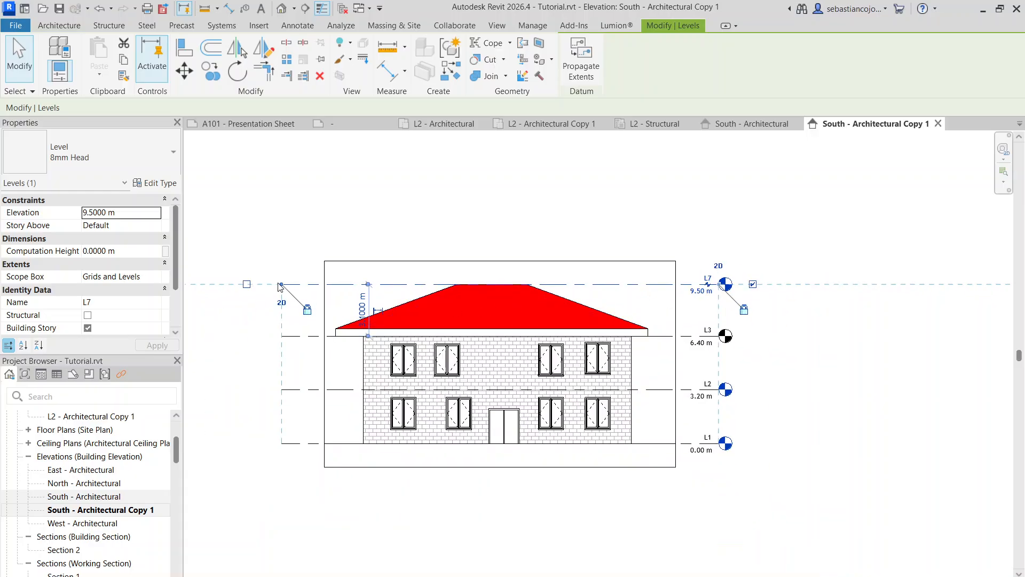
drag(281, 284, 558, 265)
mouse_move(645, 285)
mouse_down()
mouse_move(657, 286)
mouse_move(648, 294)
mouse_up()
Set the elevation's view scale to 1:50 and extend the crop region's right side past the level heads
scroll(656, 285, up, 3)
click(209, 576)
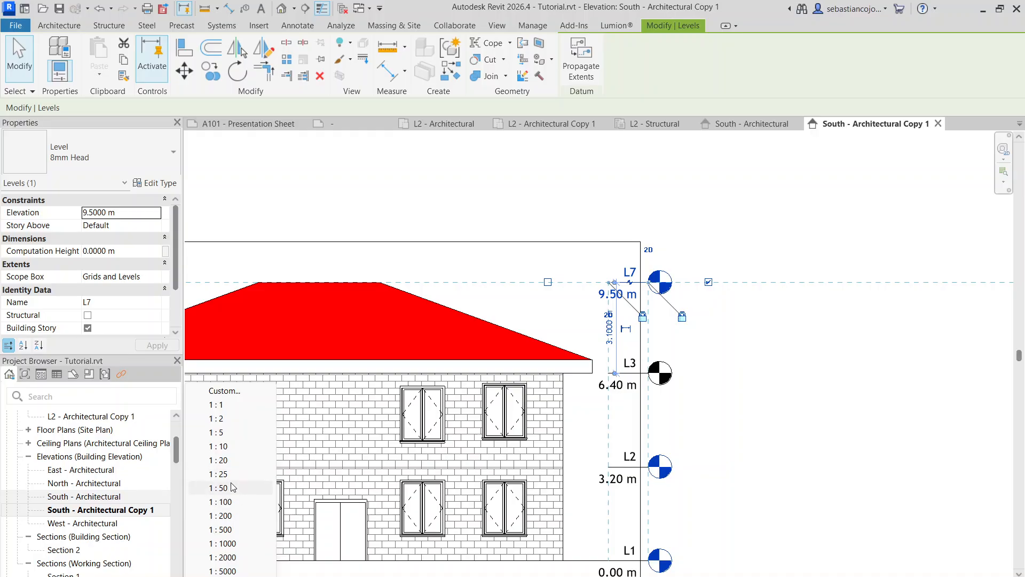
click(232, 487)
scroll(545, 316, down, 2)
scroll(600, 332, up, 4)
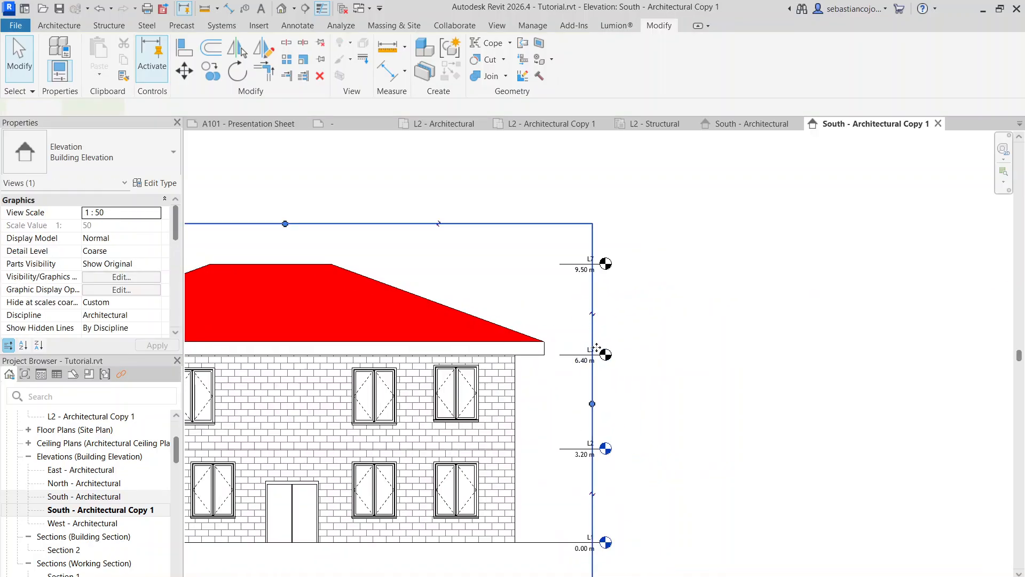
click(597, 348)
scroll(597, 396, down, 2)
key(Escape)
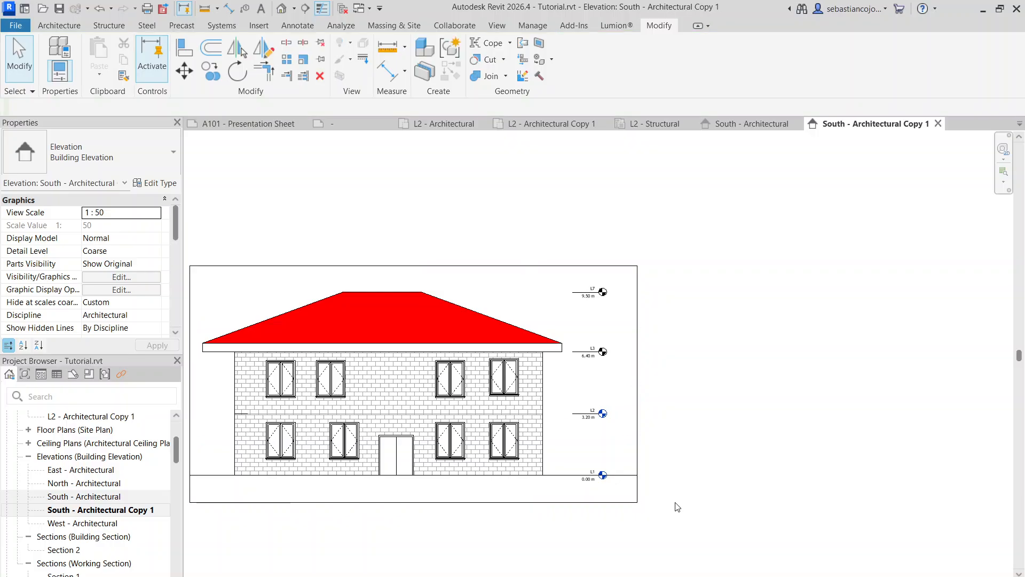
Move the ground-floor window just left of the entrance door into line with the window above it
scroll(358, 513, up, 3)
click(312, 382)
drag(312, 383, 313, 384)
click(505, 430)
scroll(404, 425, up, 1)
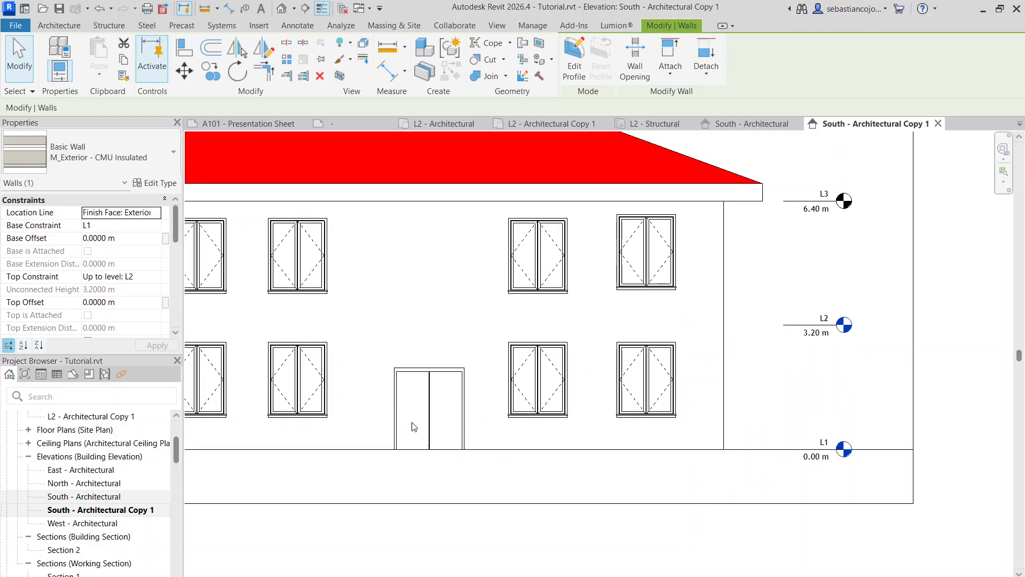
Shift the double entrance door slightly left so it sits closer to midway between the adjacent windows
key(Escape)
click(430, 415)
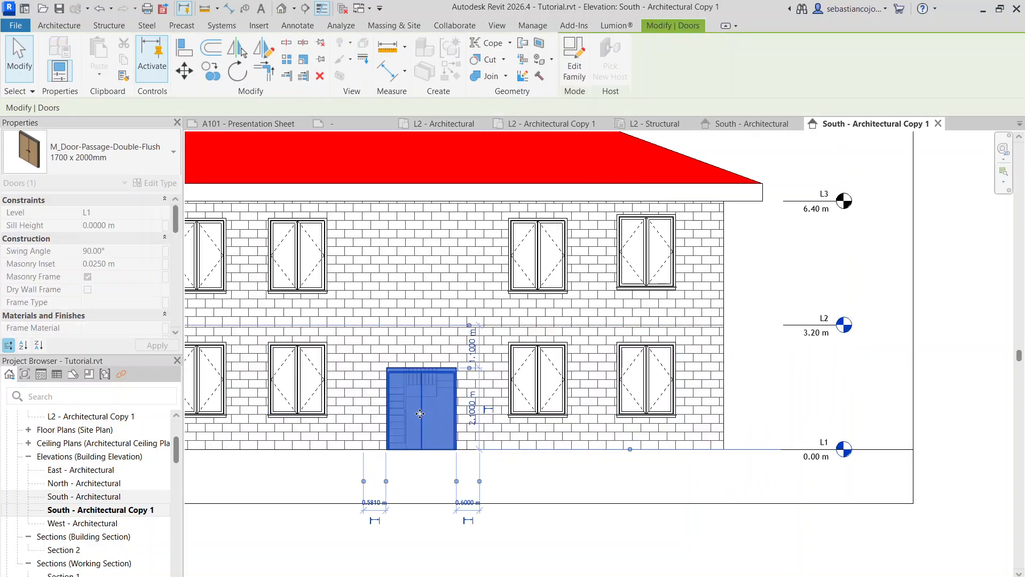
key(Escape)
scroll(431, 395, down, 3)
Examine the junction between the ground-floor and upper-floor walls on the south facade
click(434, 361)
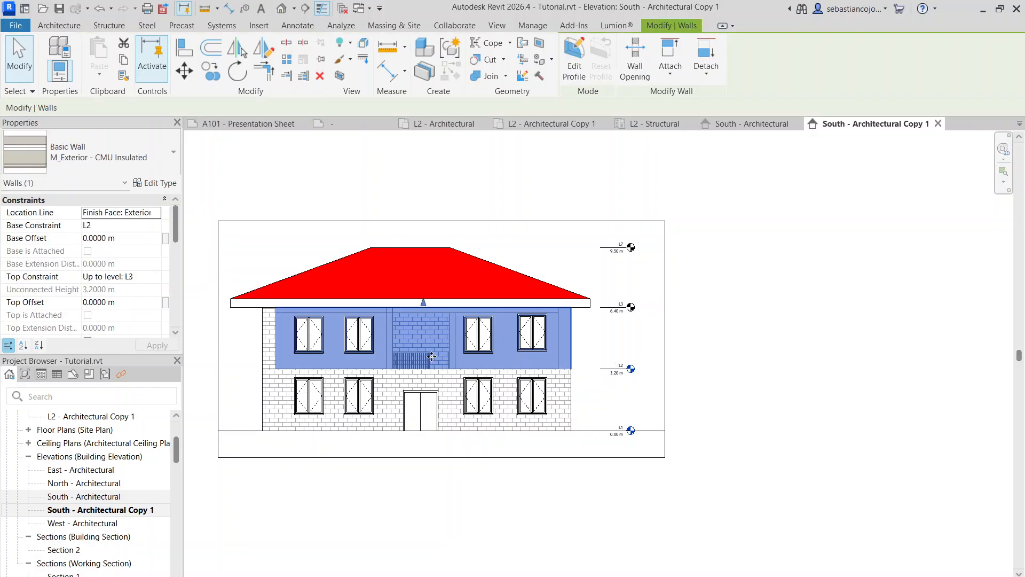
scroll(435, 369, down, 2)
scroll(438, 401, up, 4)
key(Escape)
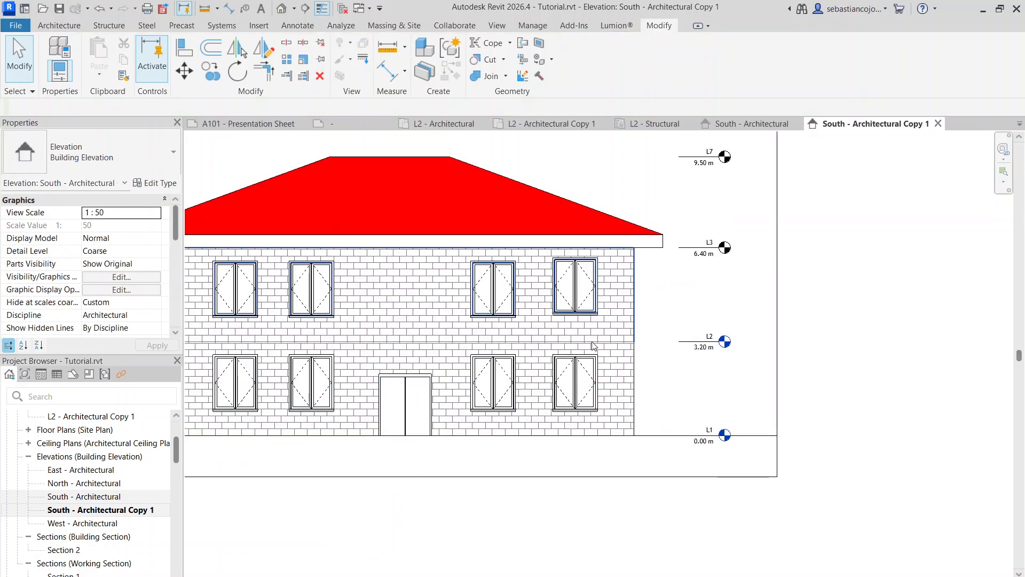
click(598, 348)
key(Escape)
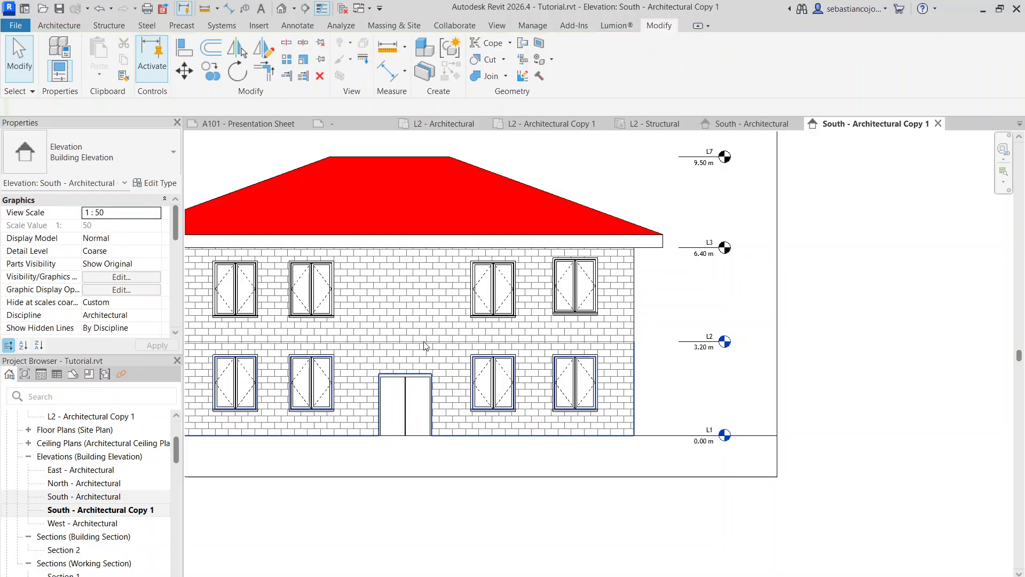
scroll(378, 362, down, 2)
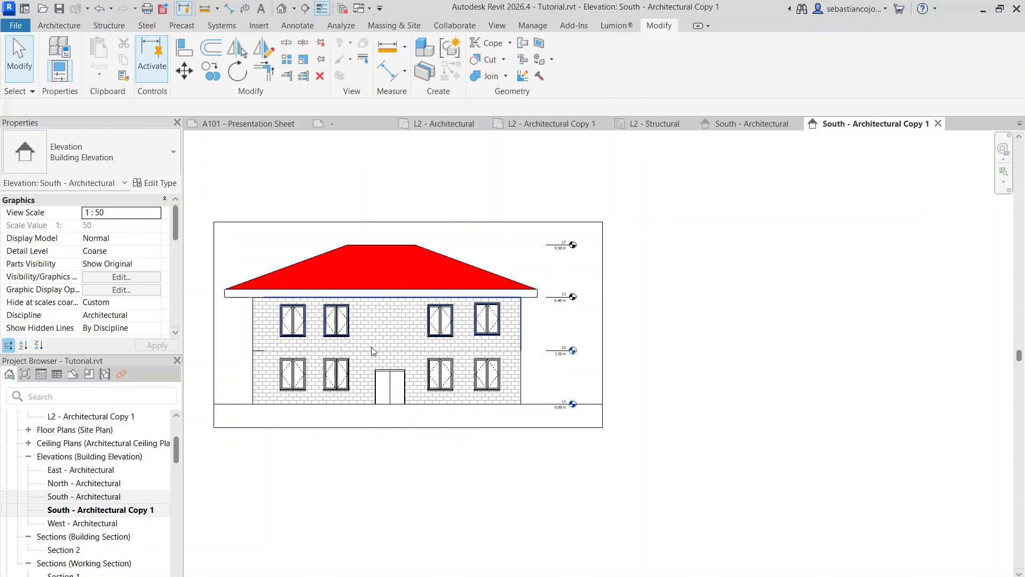
scroll(374, 350, up, 2)
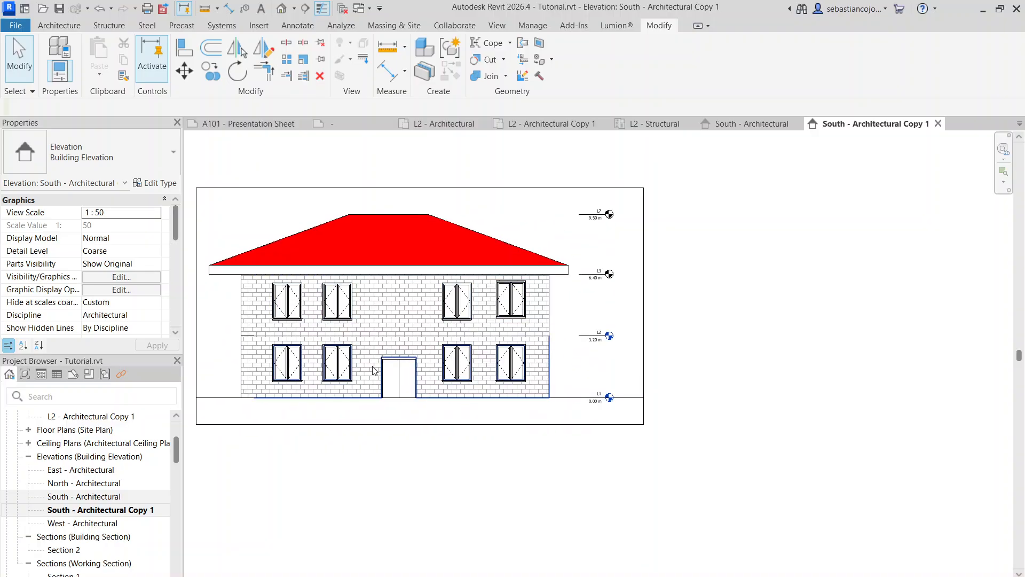
Select all M_Exterior - CMU Insulated walls visible in the elevation and change their type to Generic - 300mm
click(403, 340)
right_click(404, 340)
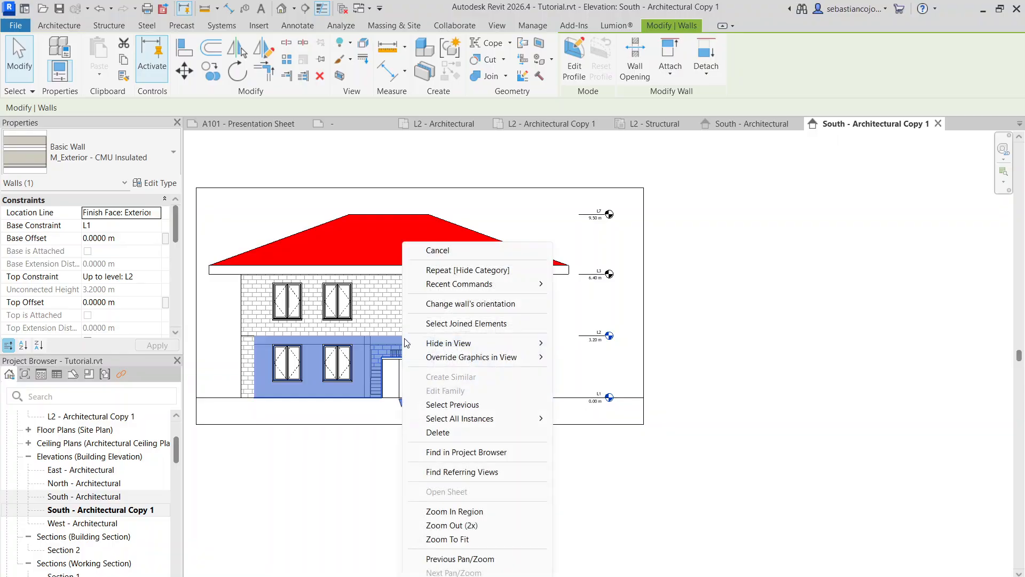
mouse_move(481, 419)
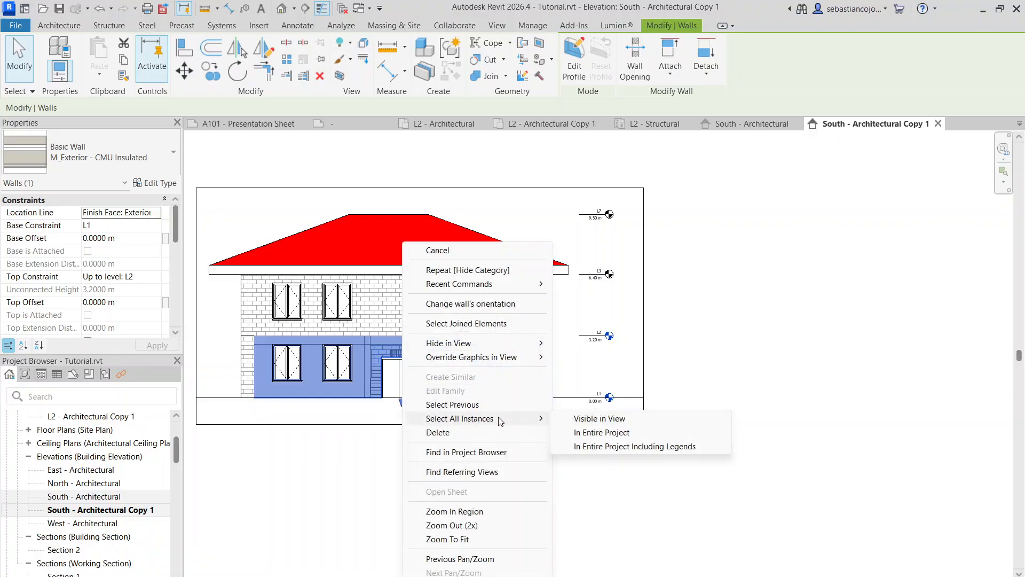
click(574, 418)
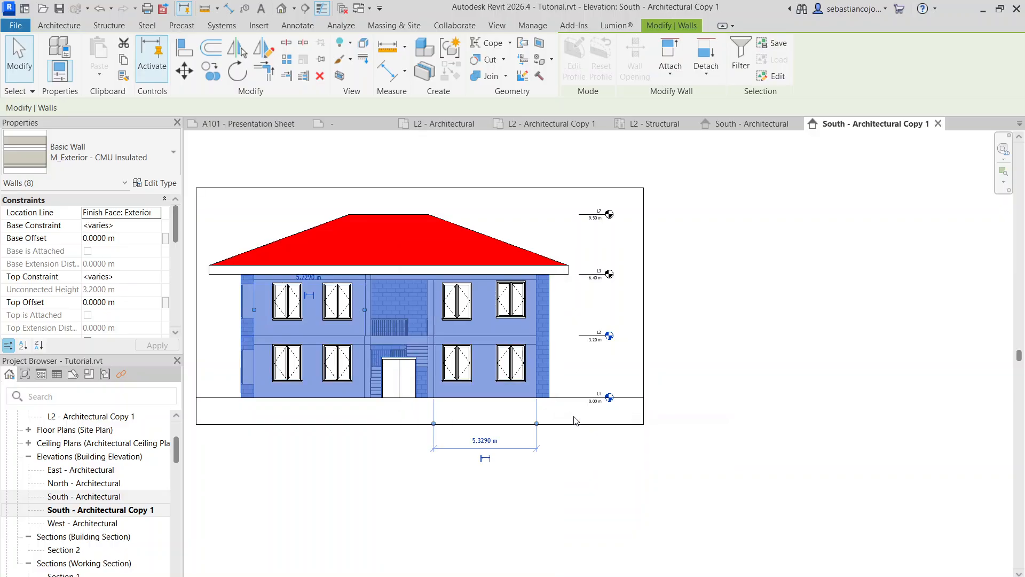
click(107, 153)
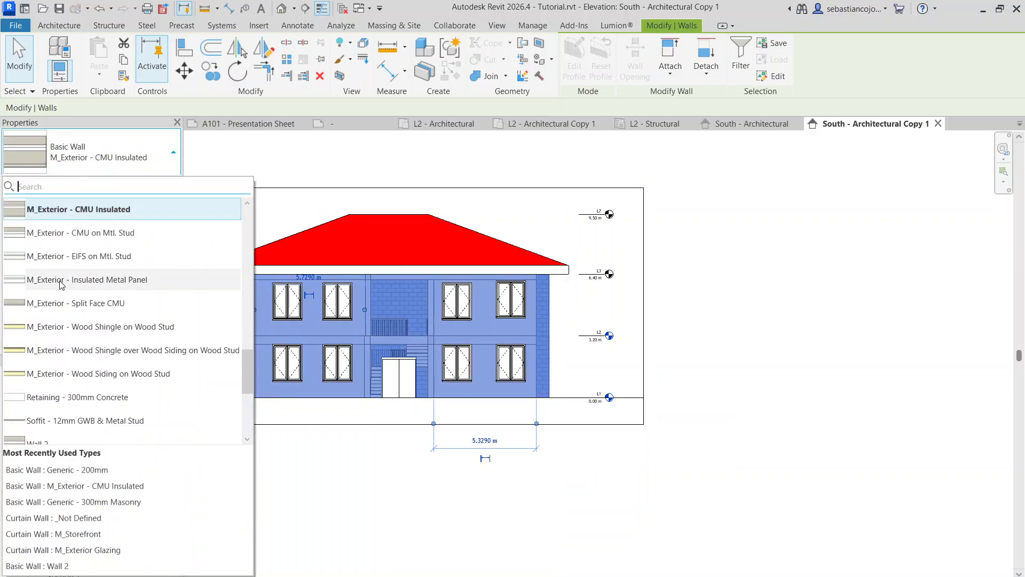
scroll(69, 283, down, 1)
scroll(70, 284, down, 1)
scroll(69, 301, up, 1)
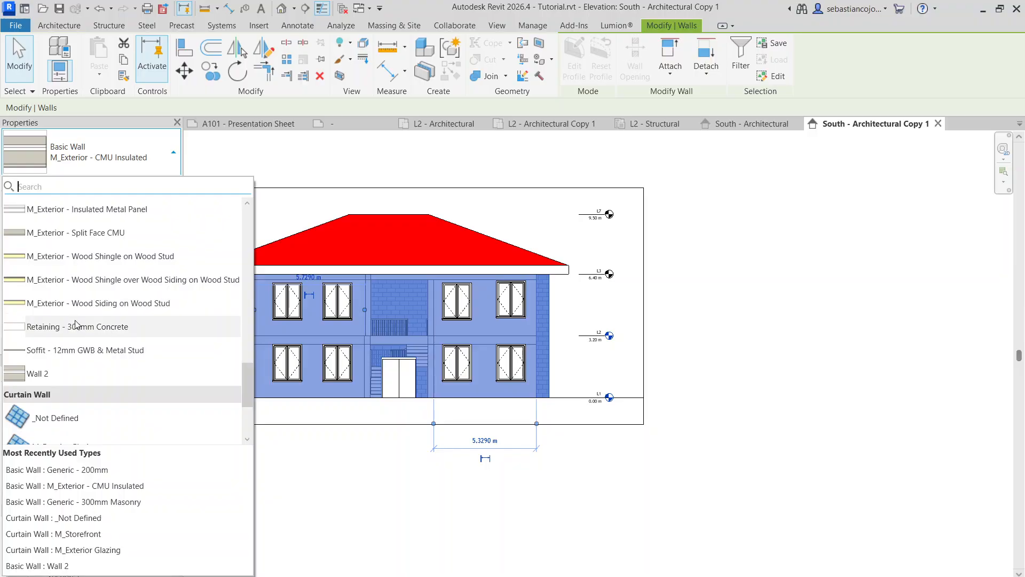
scroll(75, 324, up, 7)
scroll(94, 268, up, 1)
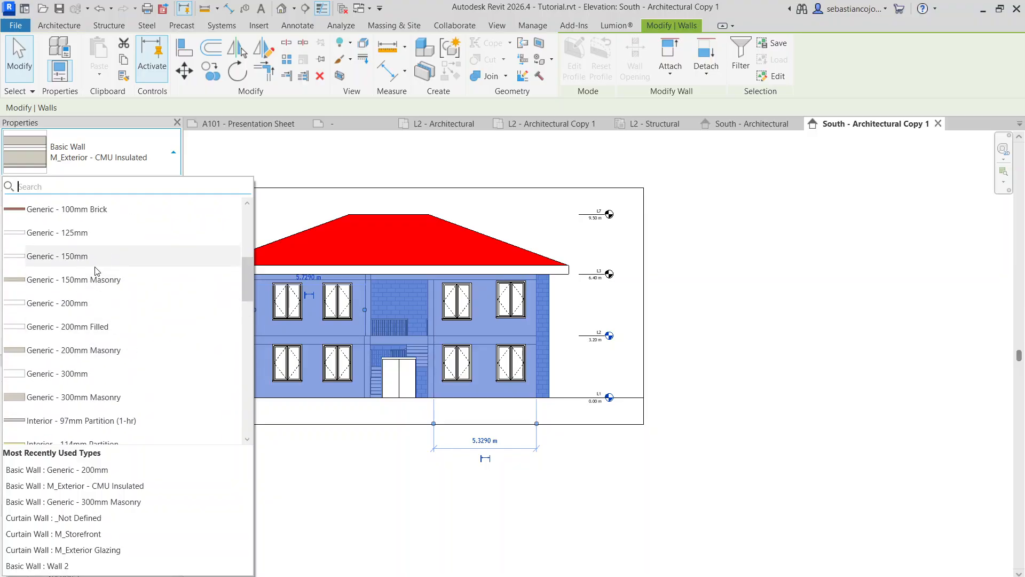
click(58, 373)
click(554, 214)
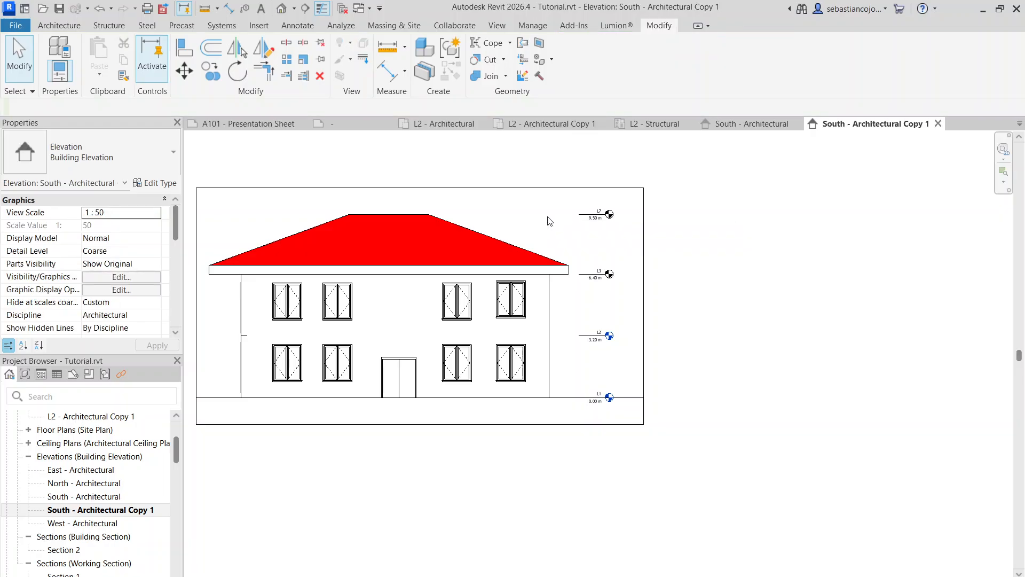
Join the upper and lower walls at the house's left end to remove the short leftover line at level L2
scroll(495, 260, down, 1)
scroll(326, 329, up, 3)
click(282, 293)
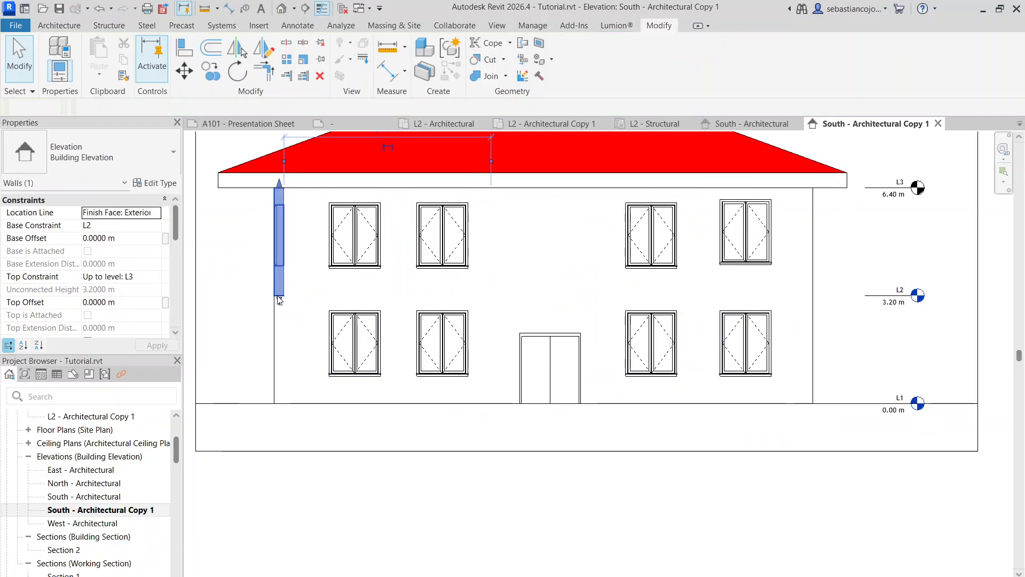
scroll(282, 314, up, 2)
click(272, 324)
scroll(263, 296, down, 3)
click(246, 267)
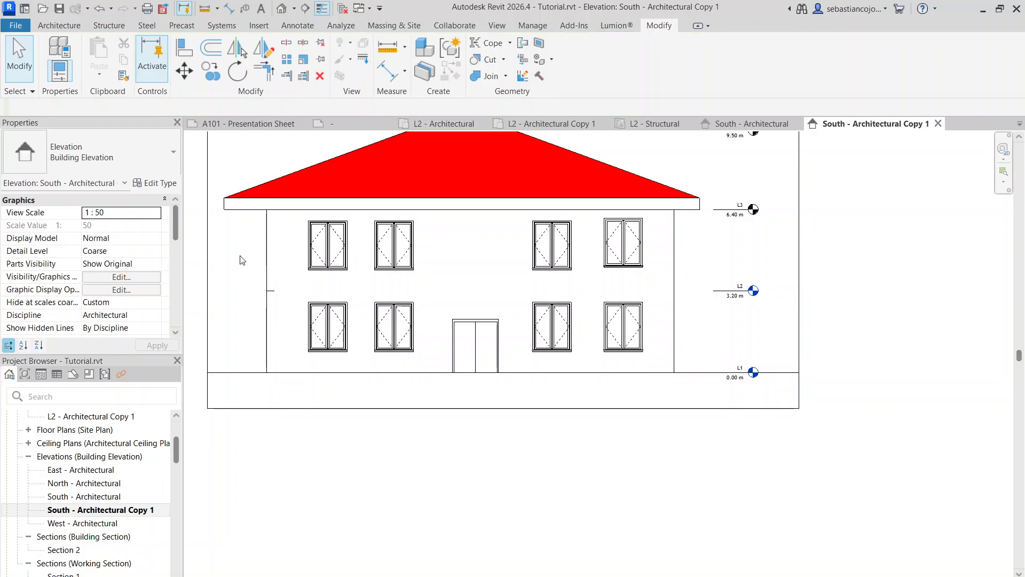
scroll(419, 256, down, 3)
scroll(346, 271, up, 3)
click(342, 270)
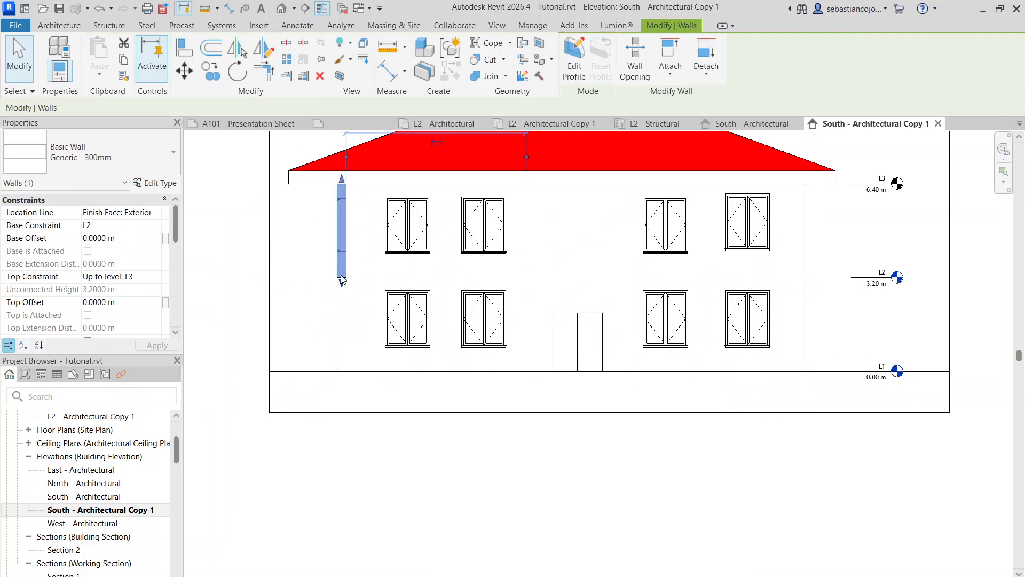
click(489, 76)
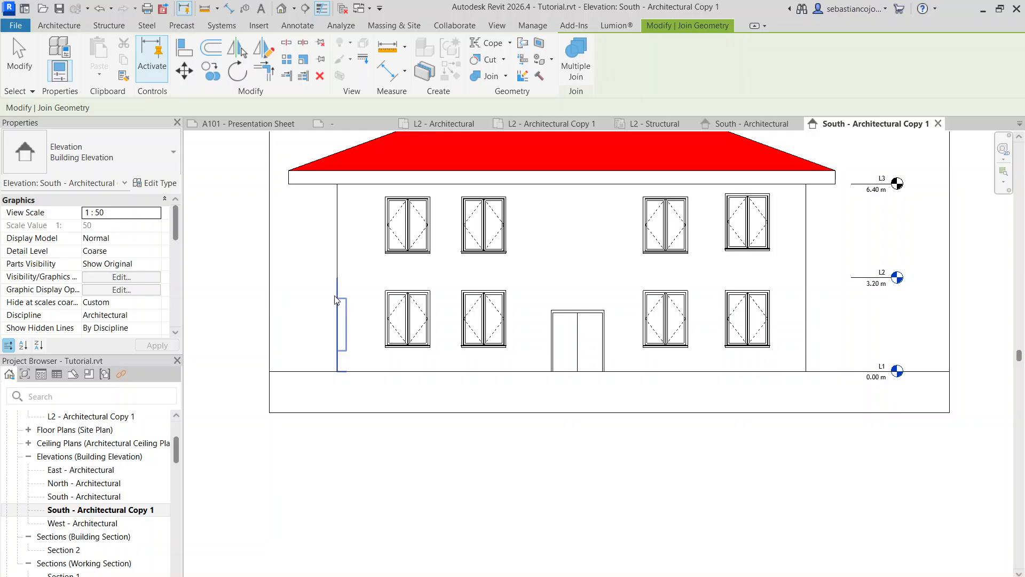
key(Escape)
Pull the right side of the elevation's crop region slightly inward toward the level heads
scroll(661, 262, down, 5)
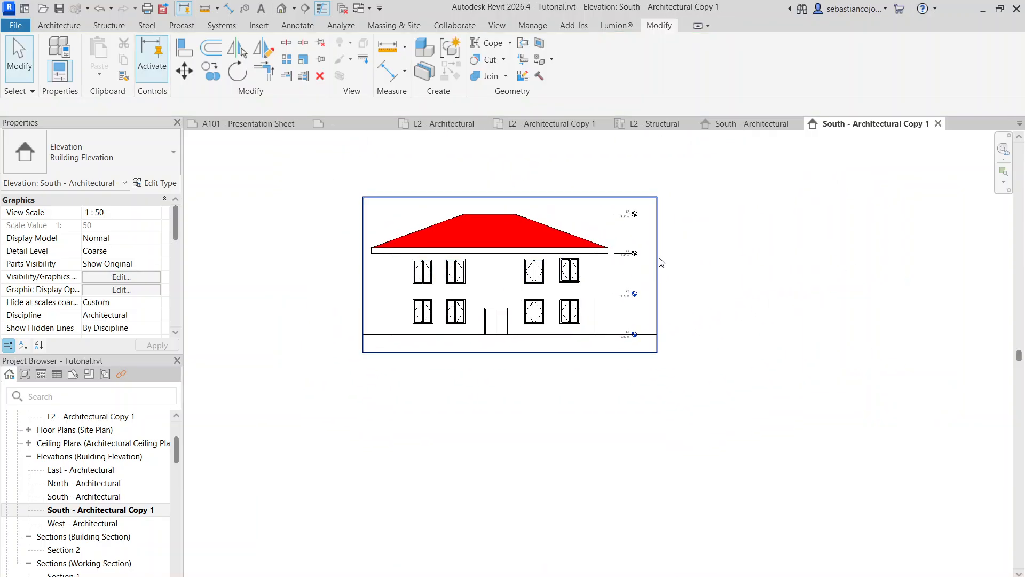
click(660, 260)
drag(657, 274, 653, 274)
click(261, 400)
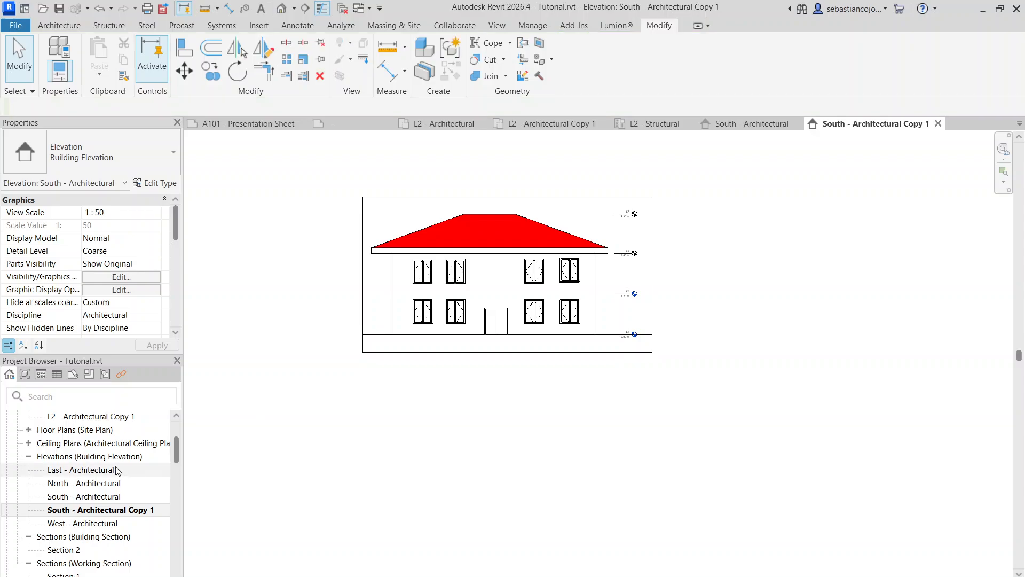
scroll(118, 470, down, 2)
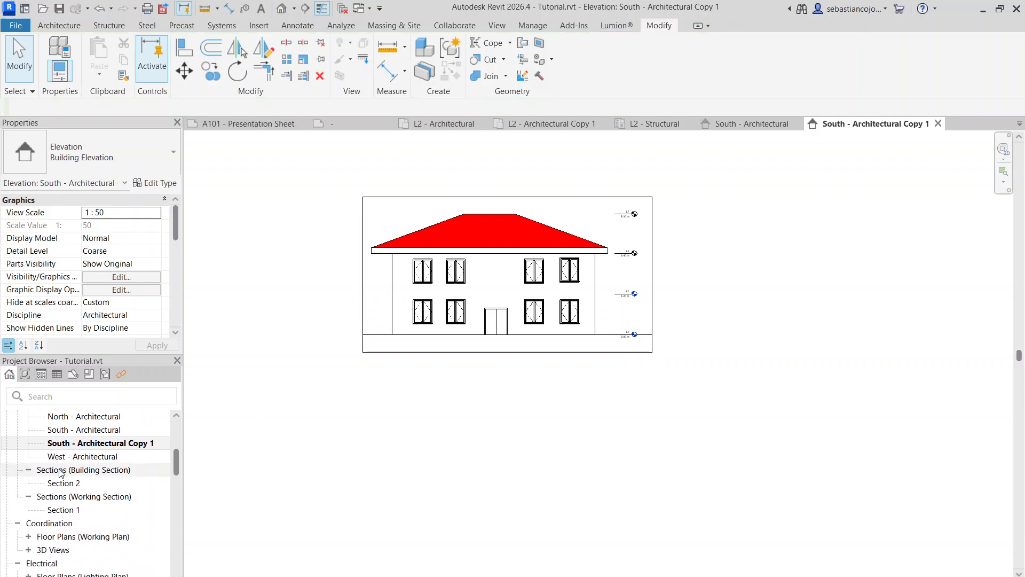
Open the A101 - Presentation Sheet from the project's sheet list
scroll(62, 473, down, 2)
scroll(66, 474, up, 2)
scroll(73, 477, down, 6)
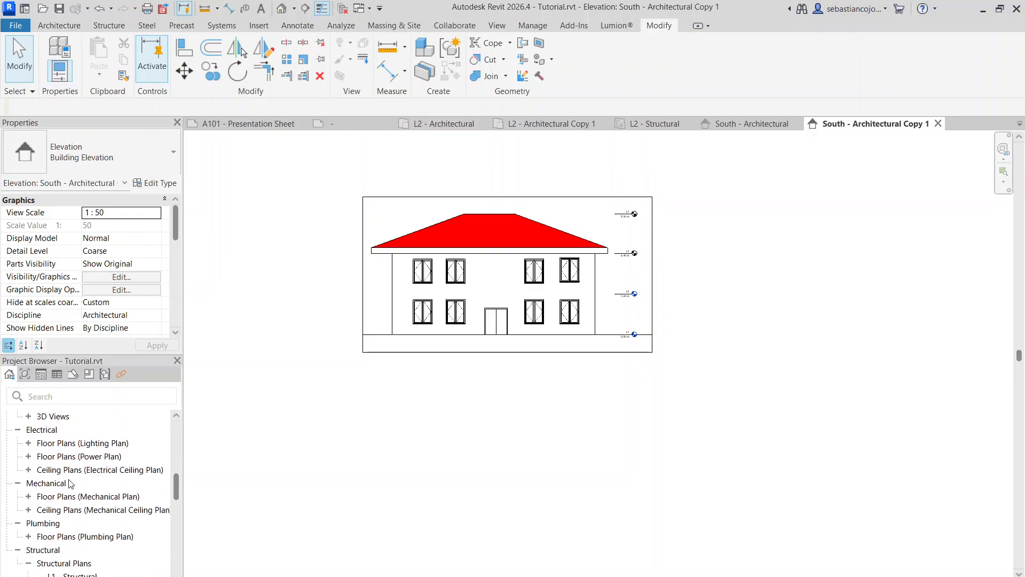
scroll(70, 485, down, 2)
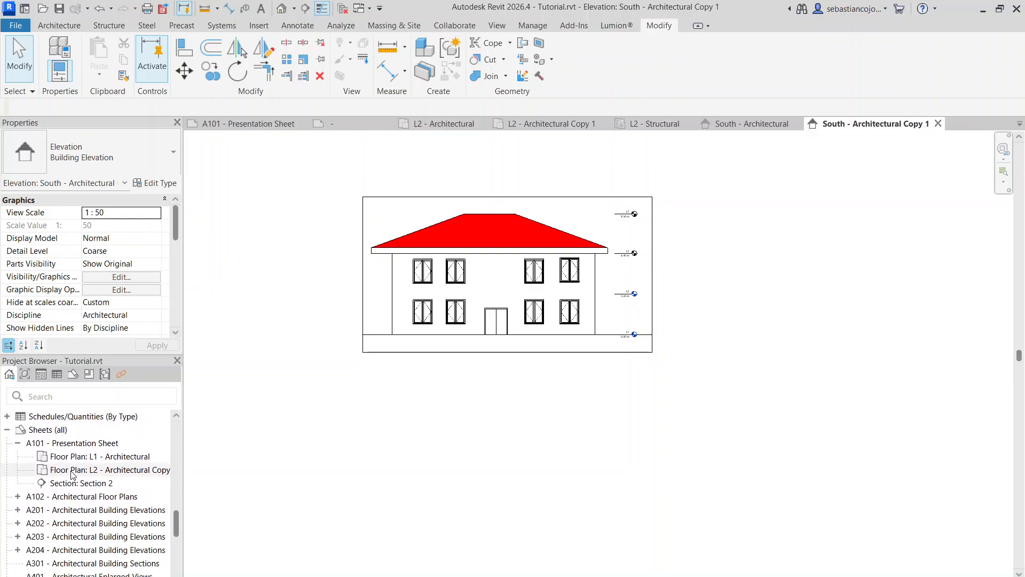
double_click(107, 442)
Place the South - Architectural Copy 1 elevation on the sheet above the building section, vertically aligned with it
scroll(80, 474, up, 12)
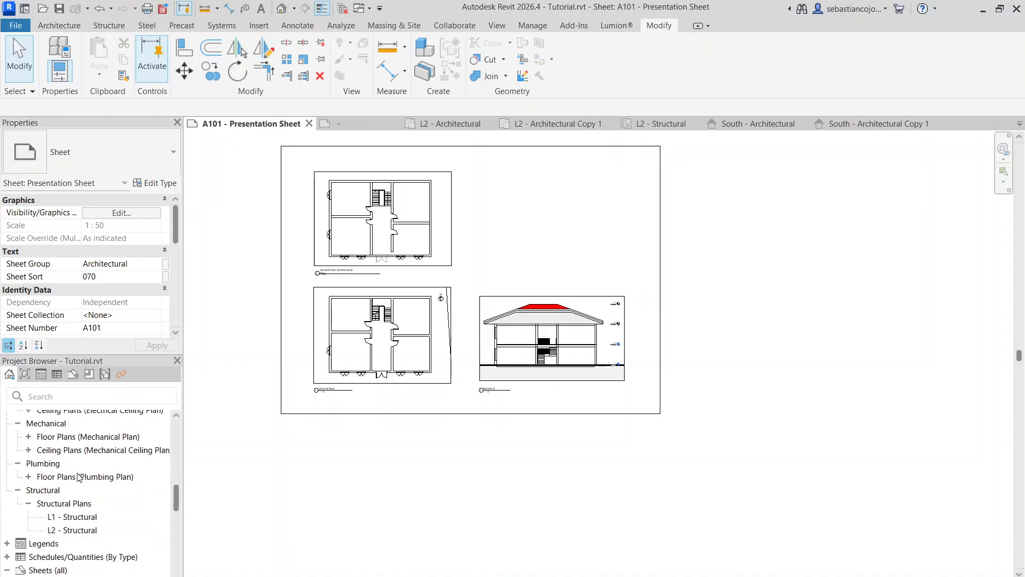
scroll(80, 475, down, 4)
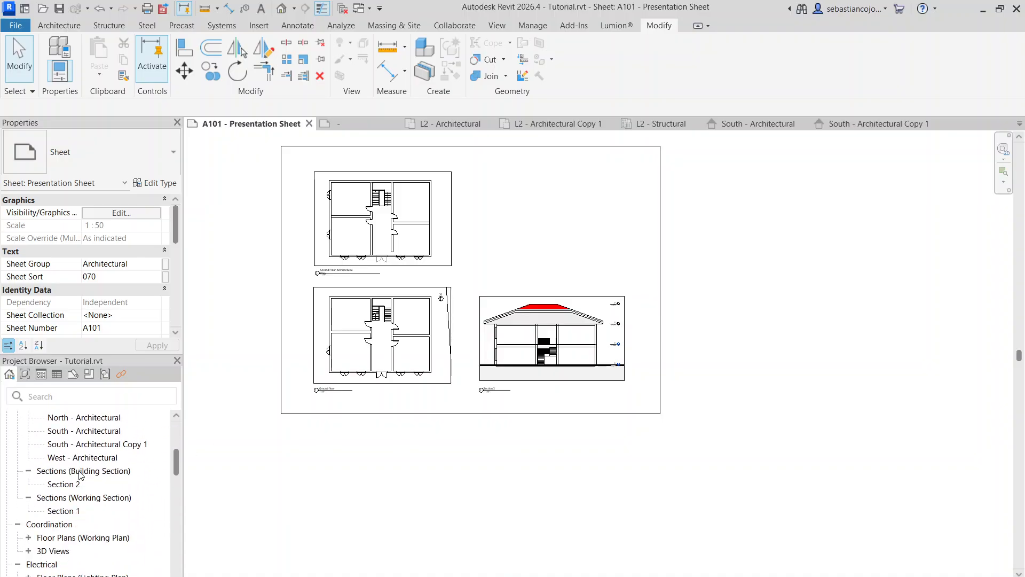
scroll(80, 476, up, 2)
scroll(56, 534, down, 2)
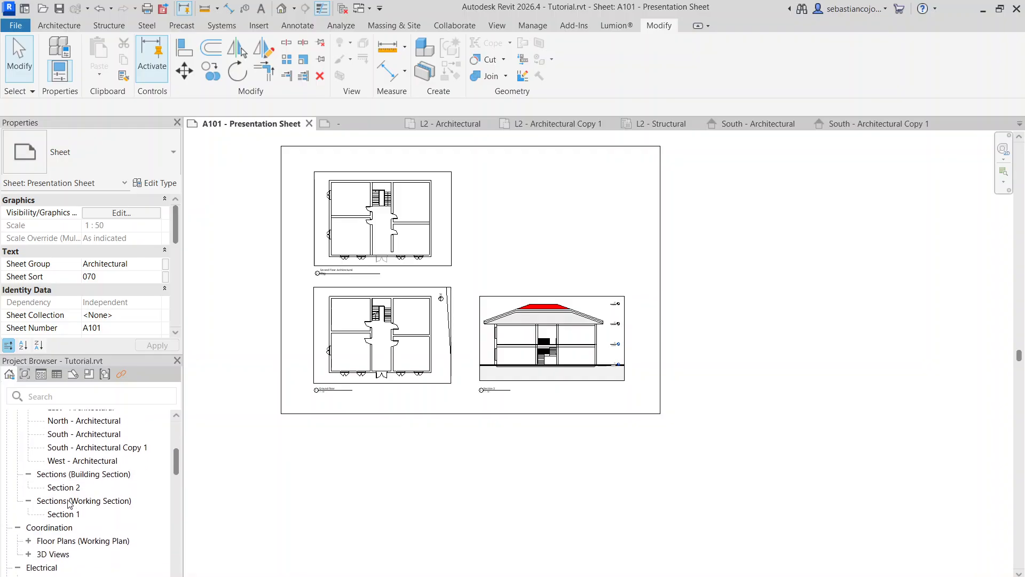
scroll(61, 523, up, 2)
scroll(68, 511, down, 1)
drag(69, 511, 551, 229)
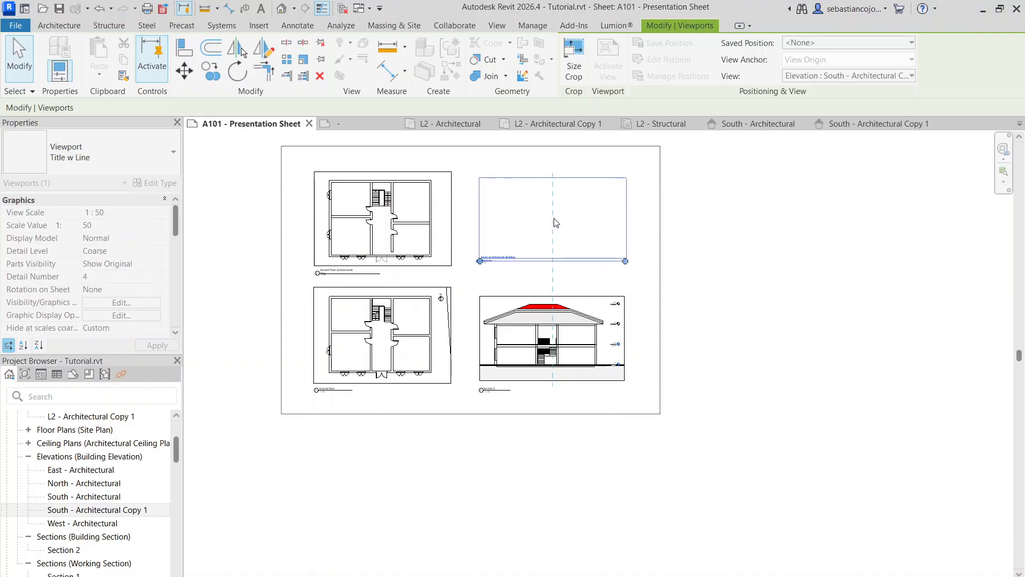
click(554, 226)
Lower the south elevation viewport slightly and move its title down, in line with the second-floor plan's title
scroll(534, 299, up, 2)
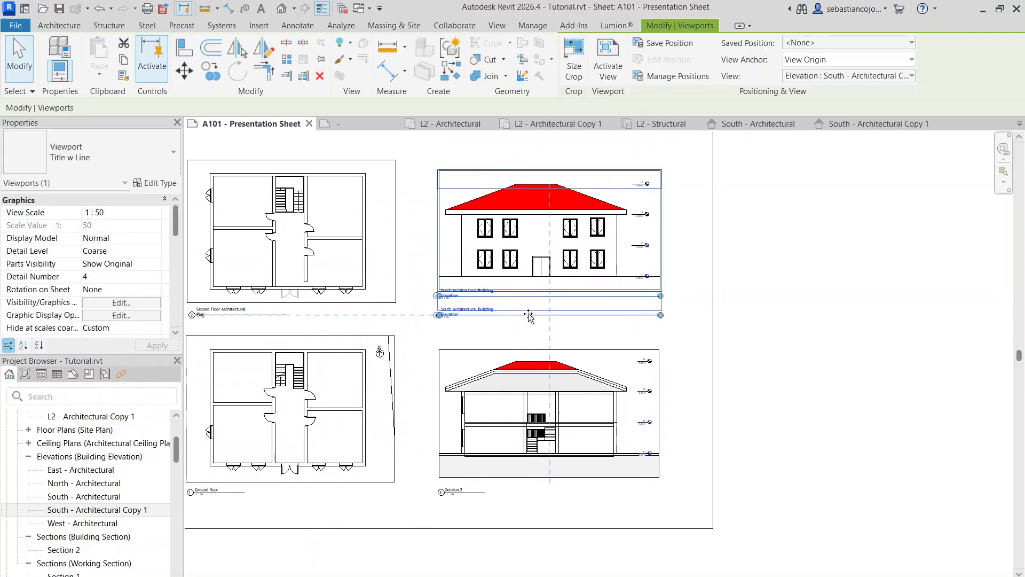
drag(529, 295, 530, 305)
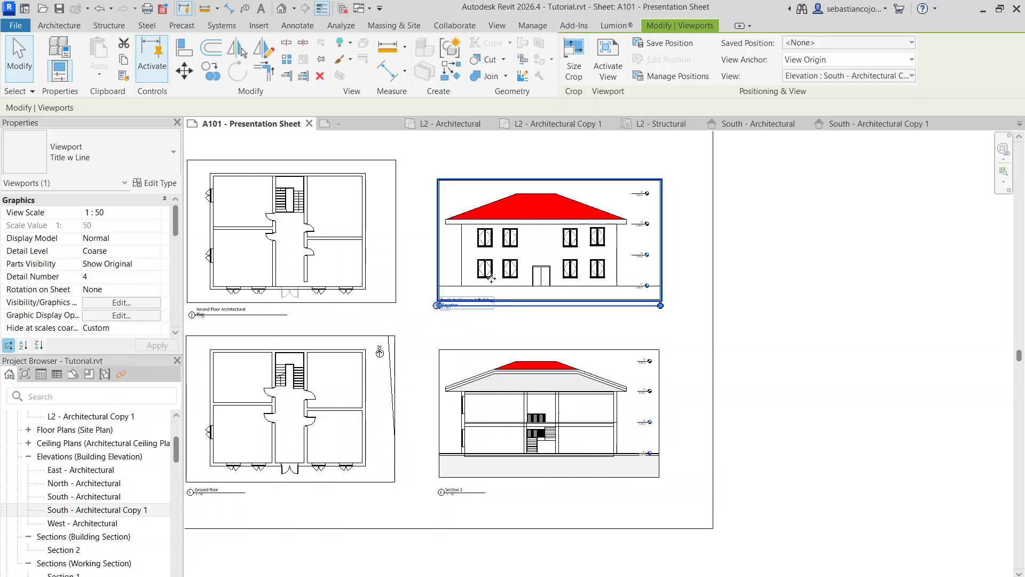
click(495, 331)
scroll(489, 306, up, 2)
drag(486, 304, 486, 320)
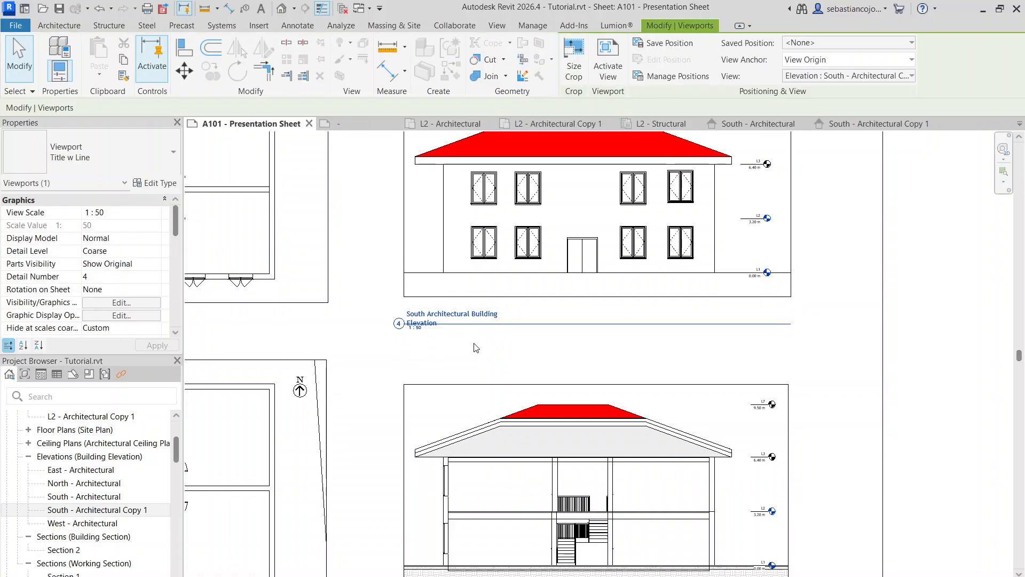
Rename the south elevation's viewport title to South elevation
double_click(474, 315)
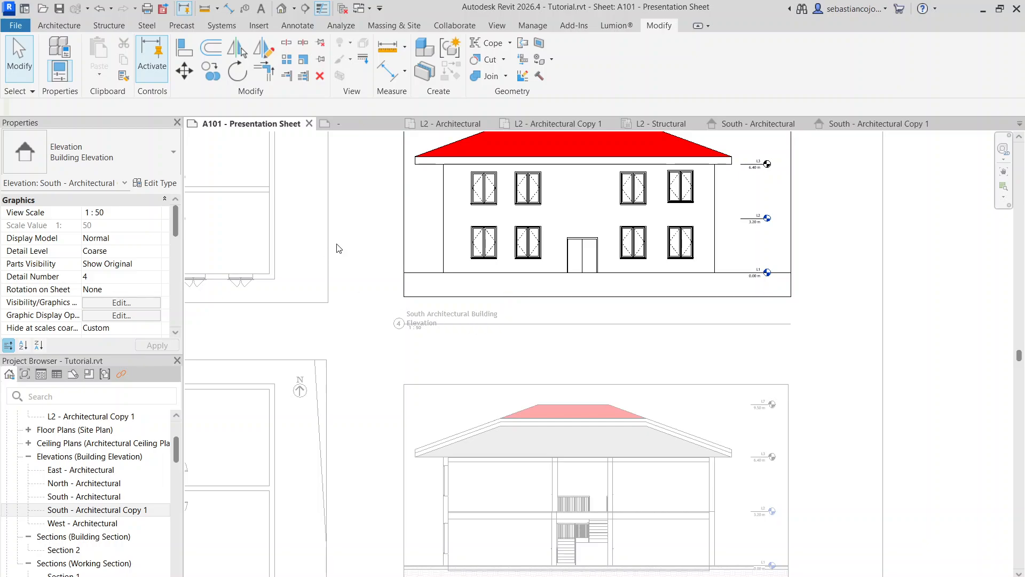
double_click(358, 235)
click(456, 315)
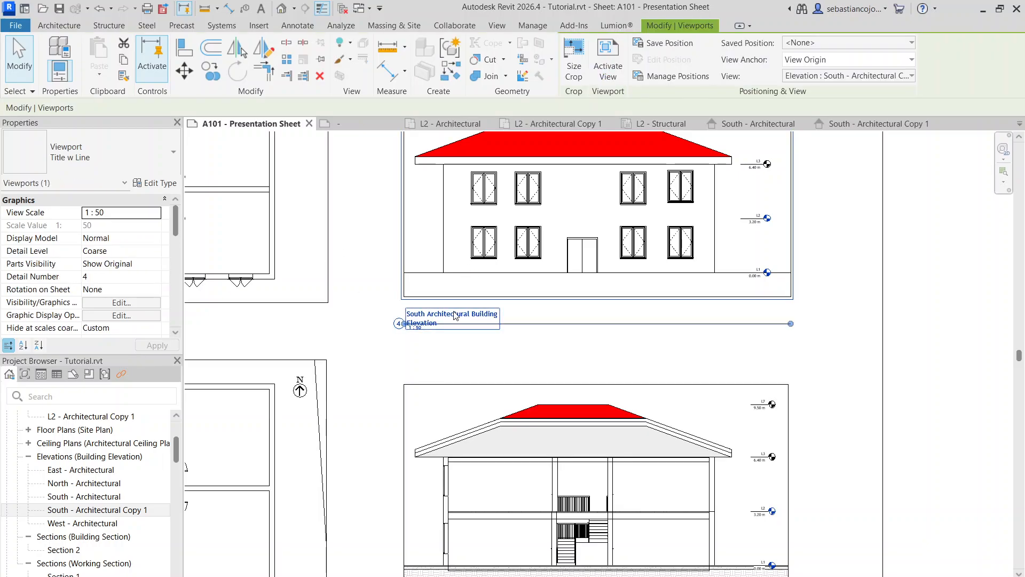
click(455, 315)
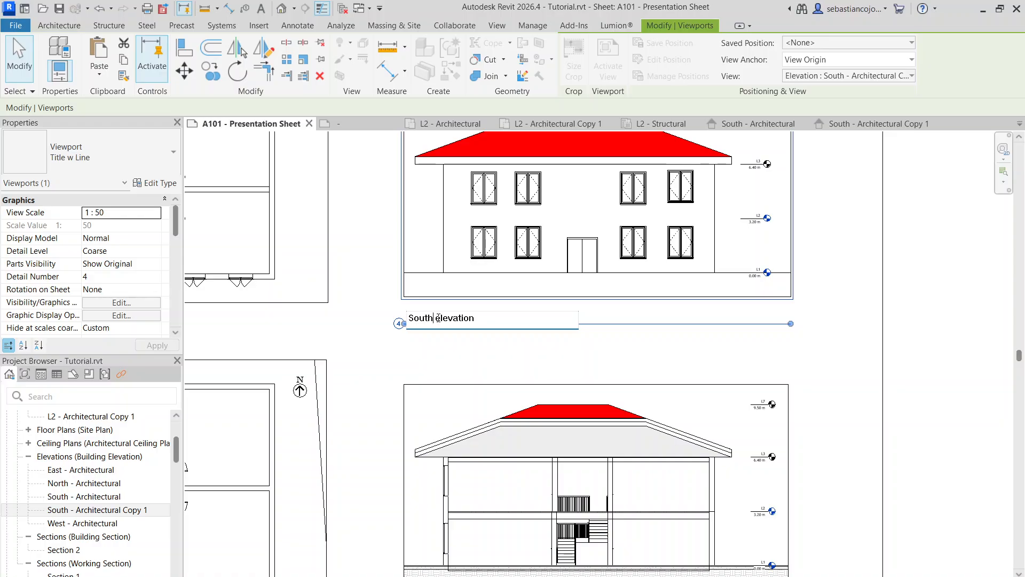
click(425, 352)
scroll(519, 314, down, 3)
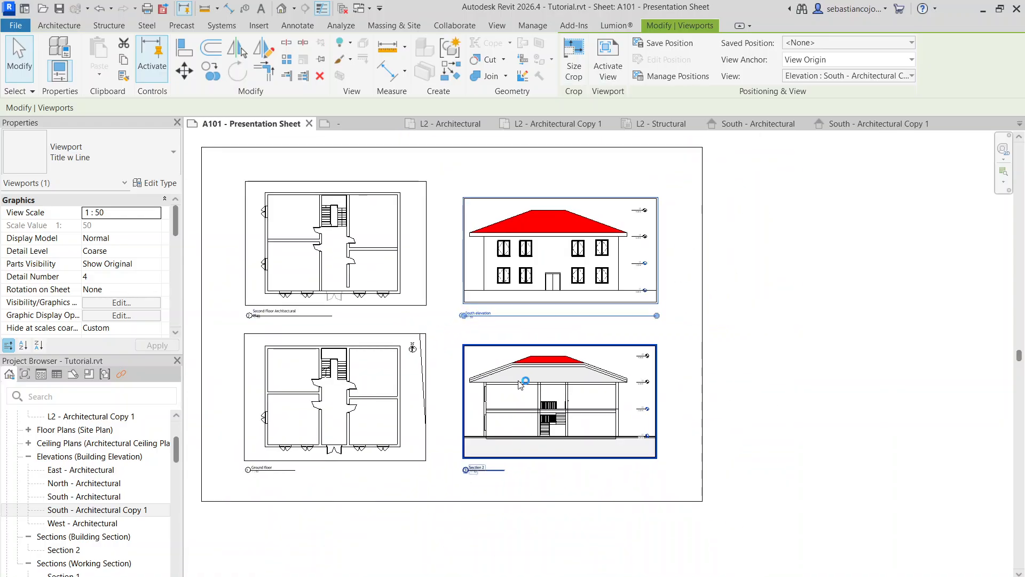
Rename the building section's viewport title to Section AA
scroll(515, 478, up, 3)
scroll(548, 379, down, 2)
scroll(529, 417, up, 1)
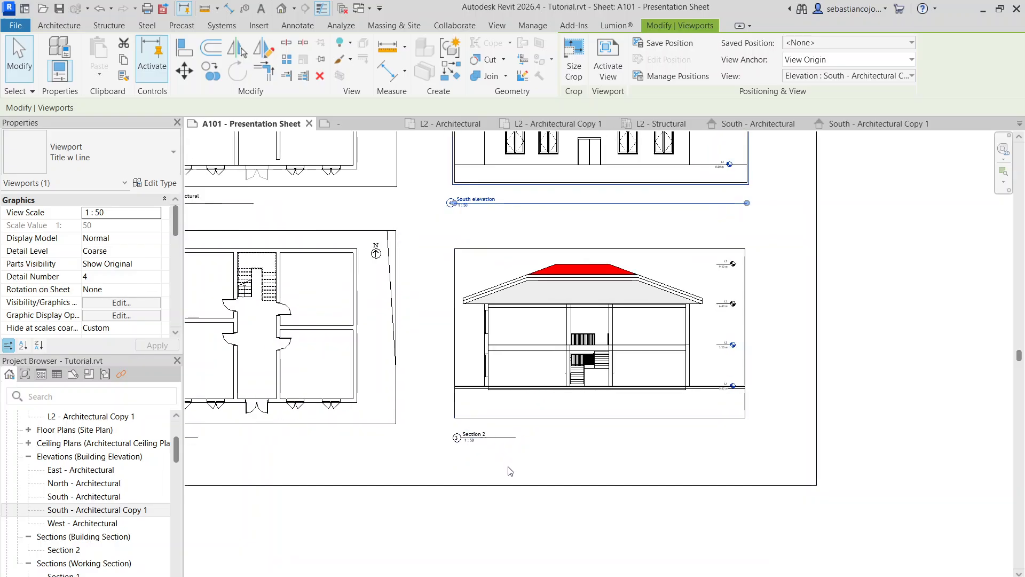
click(509, 468)
scroll(492, 438, up, 2)
click(476, 432)
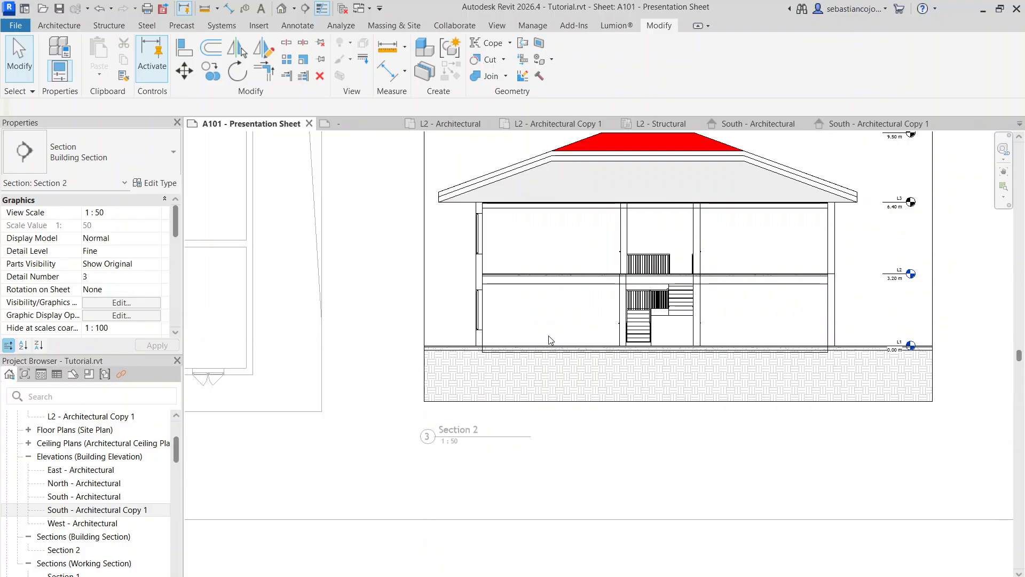
click(590, 345)
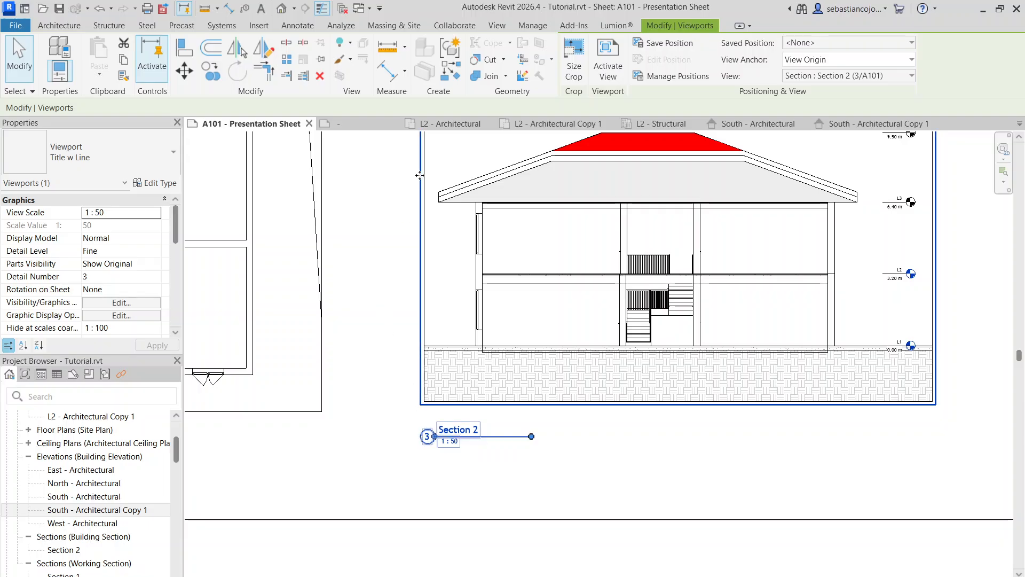
click(471, 428)
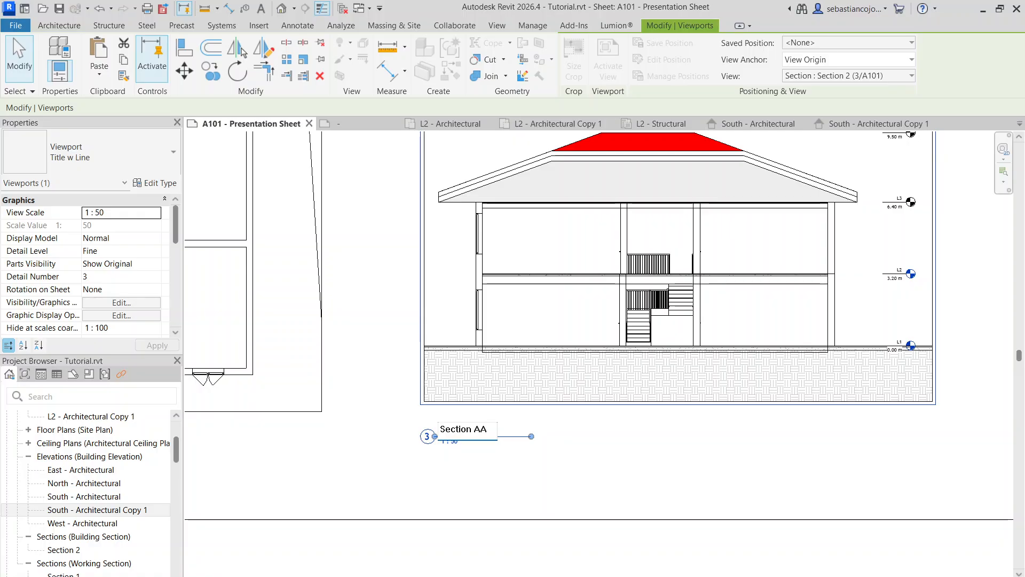
scroll(516, 404, down, 2)
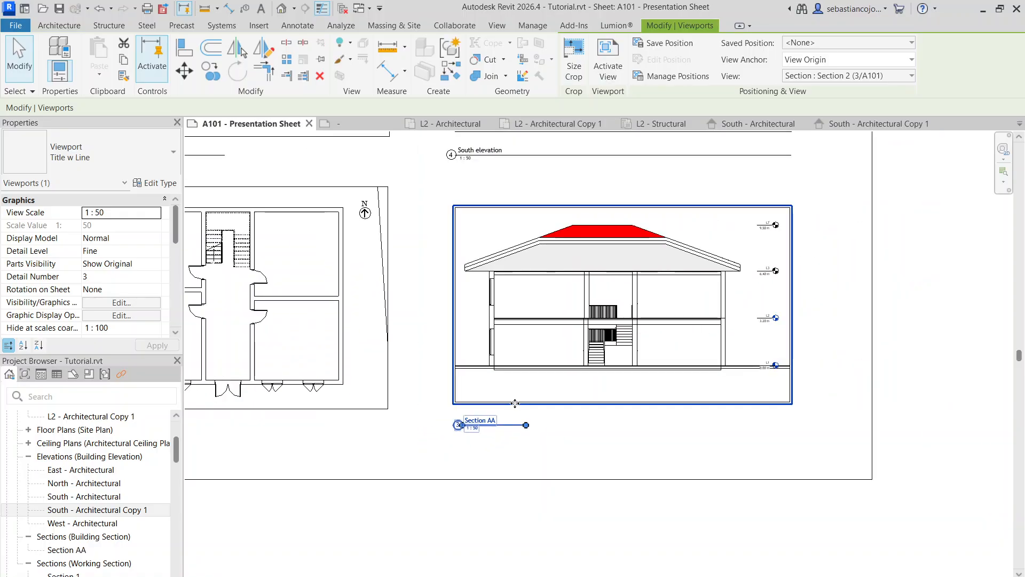
Activate the ground floor plan on the sheet, reveal its hidden elements and examine the section line's head, then return to the sheet
scroll(596, 362, down, 2)
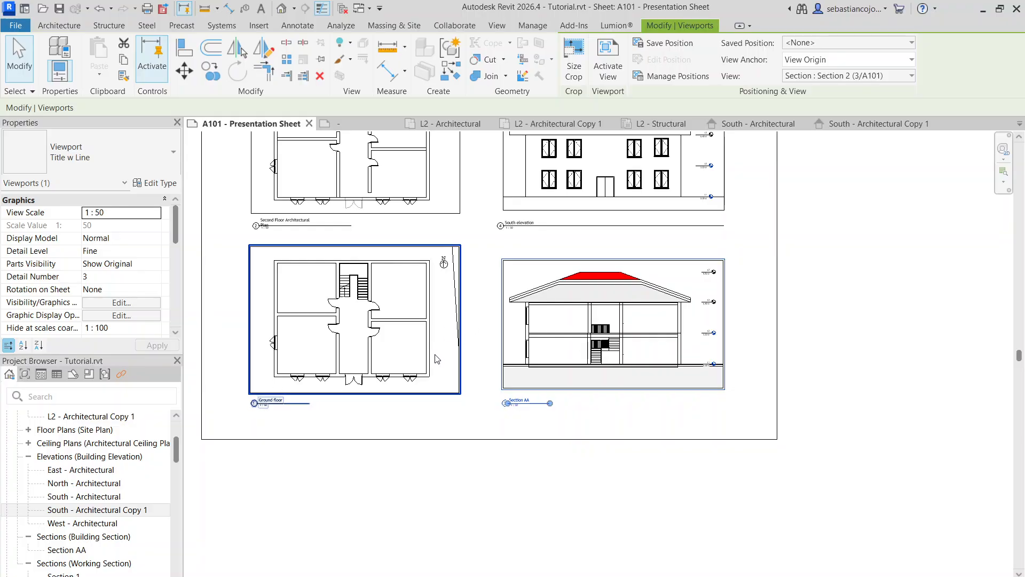
scroll(448, 366, up, 1)
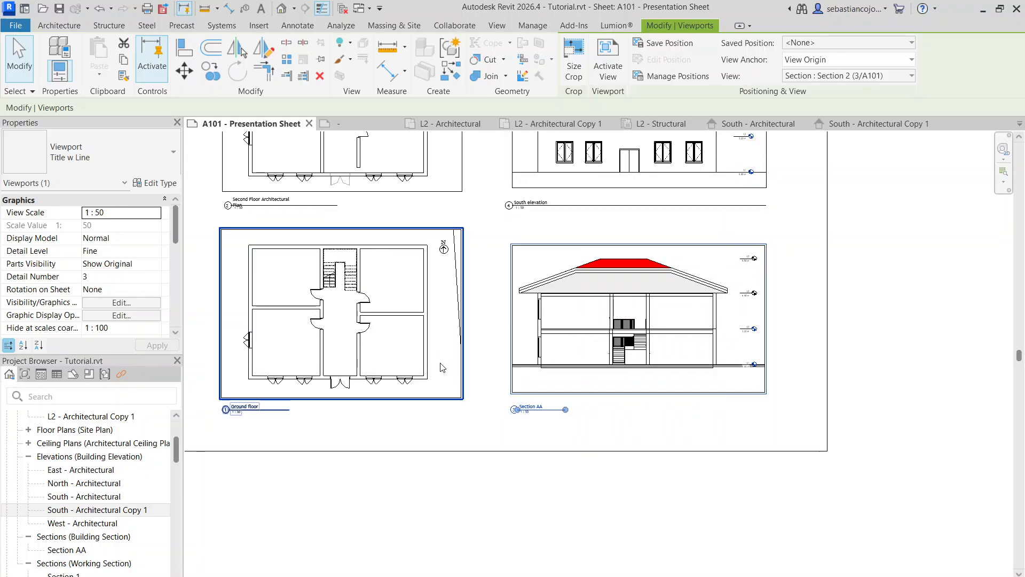
click(385, 356)
right_click(388, 354)
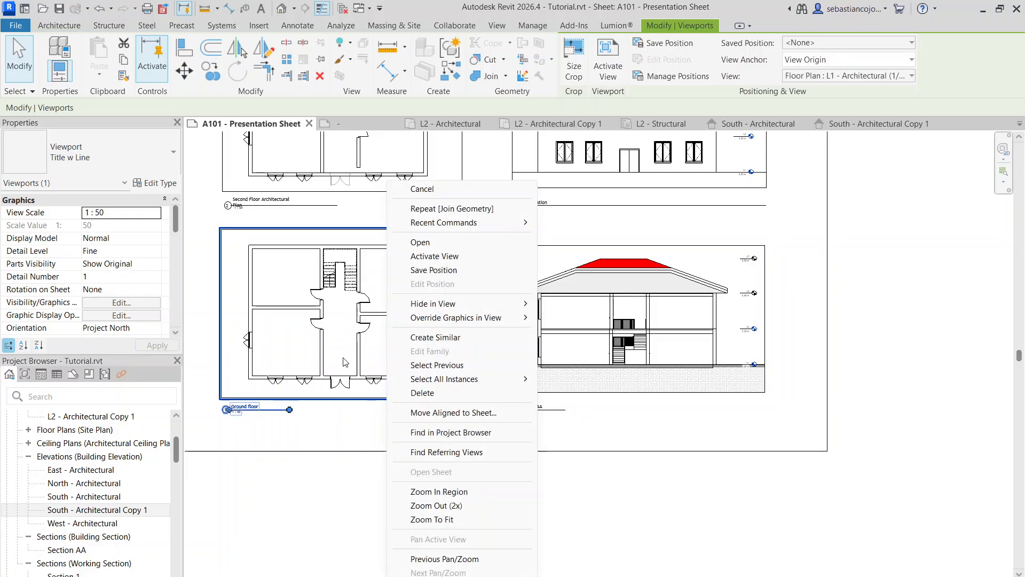
click(435, 256)
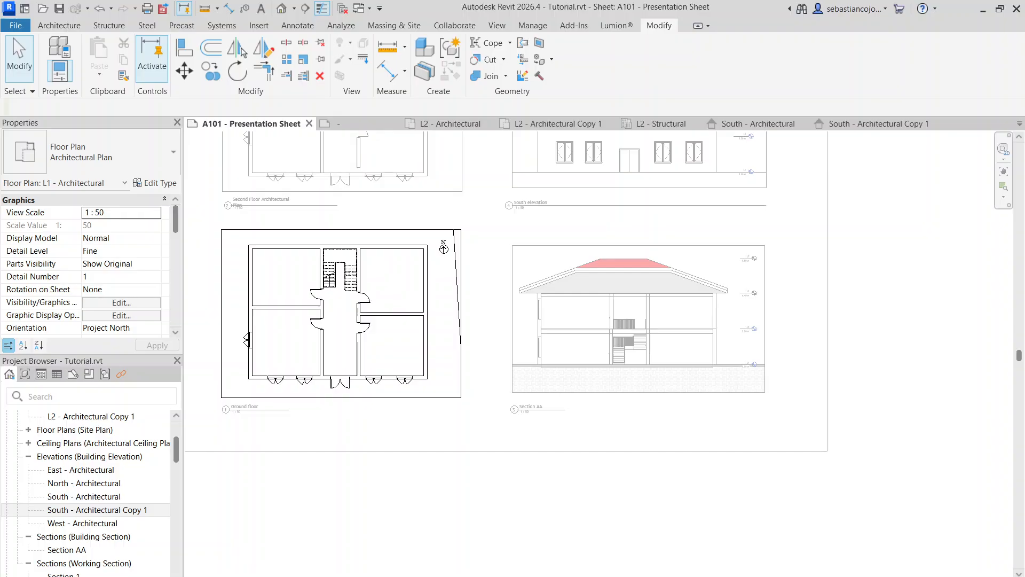
key(r)
key(h)
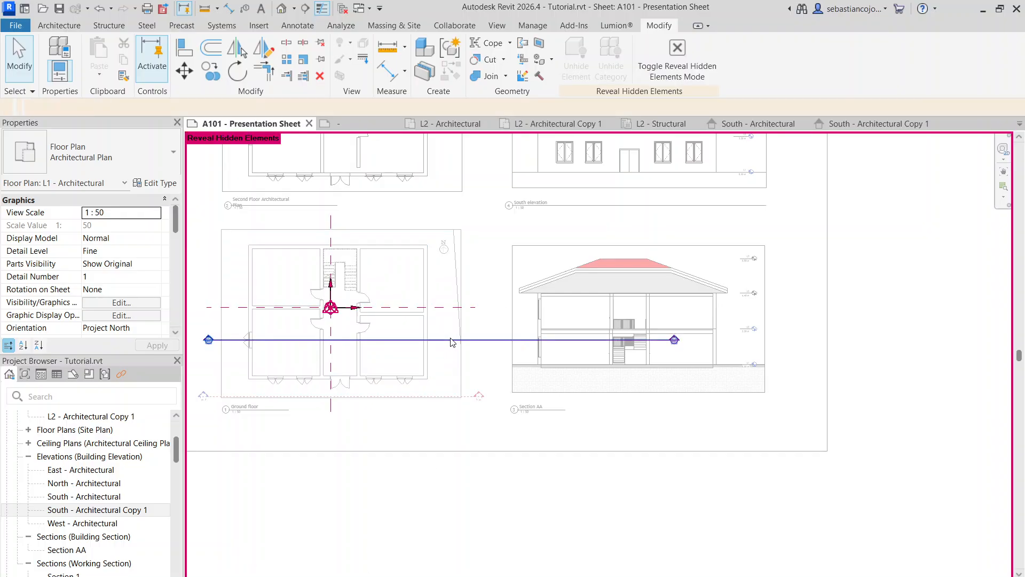
click(450, 341)
scroll(450, 341, up, 3)
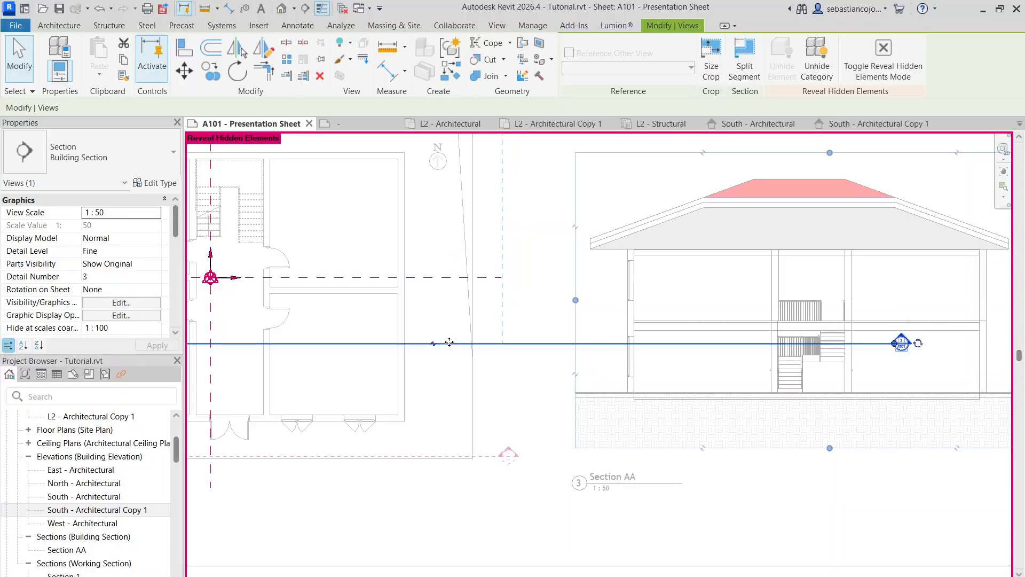
scroll(901, 342, up, 5)
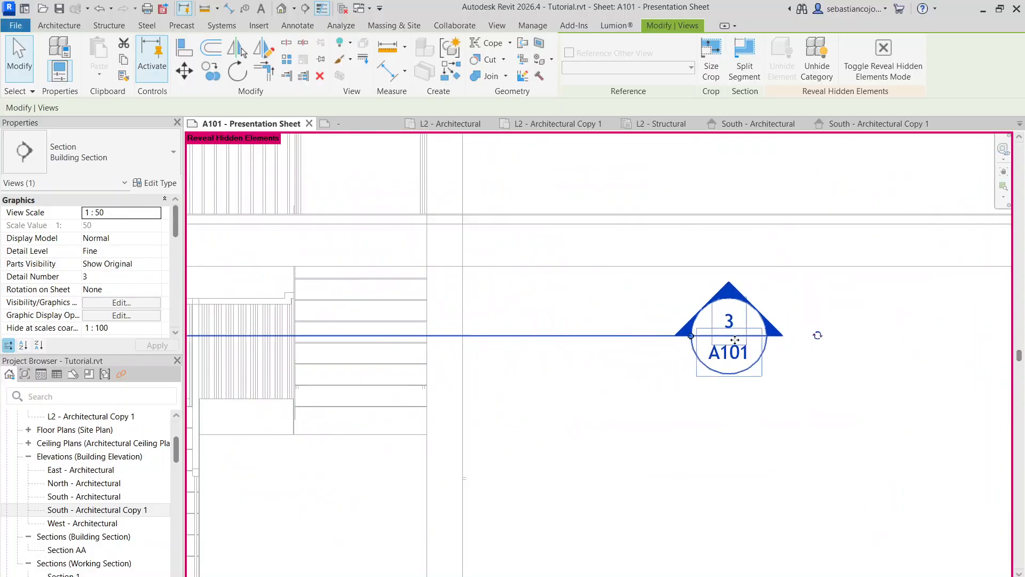
scroll(733, 338, down, 4)
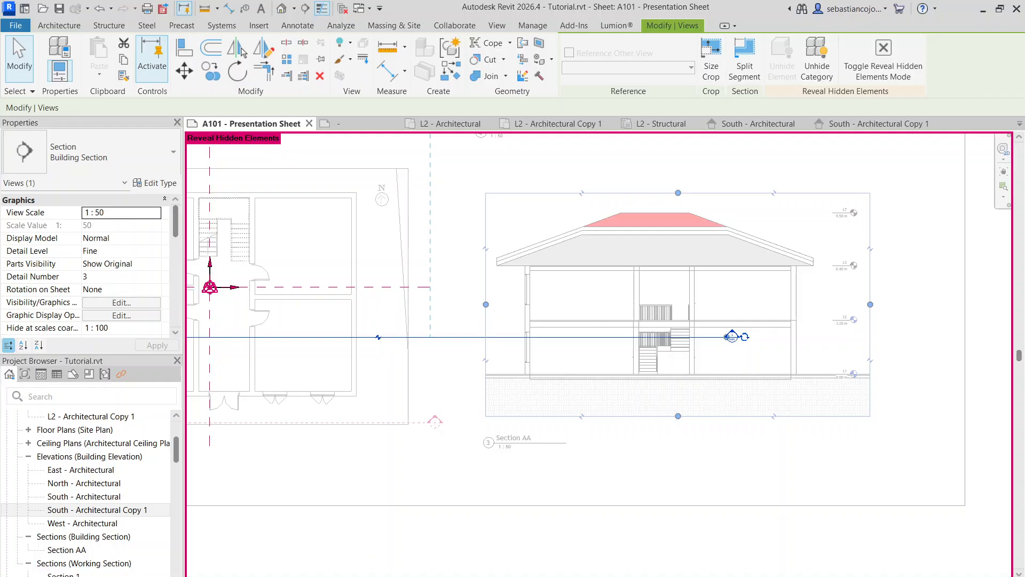
click(359, 576)
scroll(451, 351, down, 3)
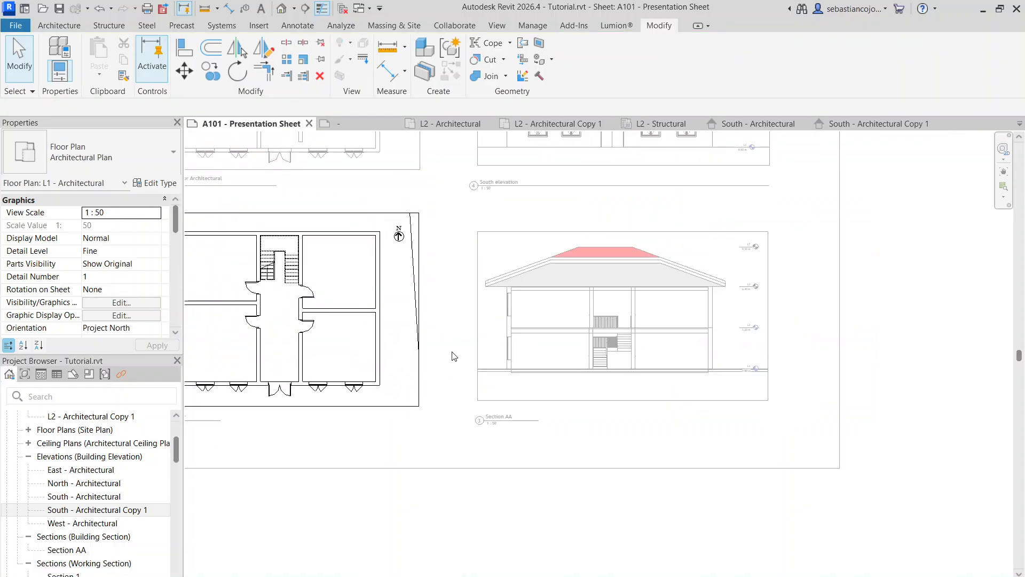
double_click(455, 319)
Activate the south elevation on the sheet and extend the top of its crop region upward above the roof
scroll(453, 317, down, 2)
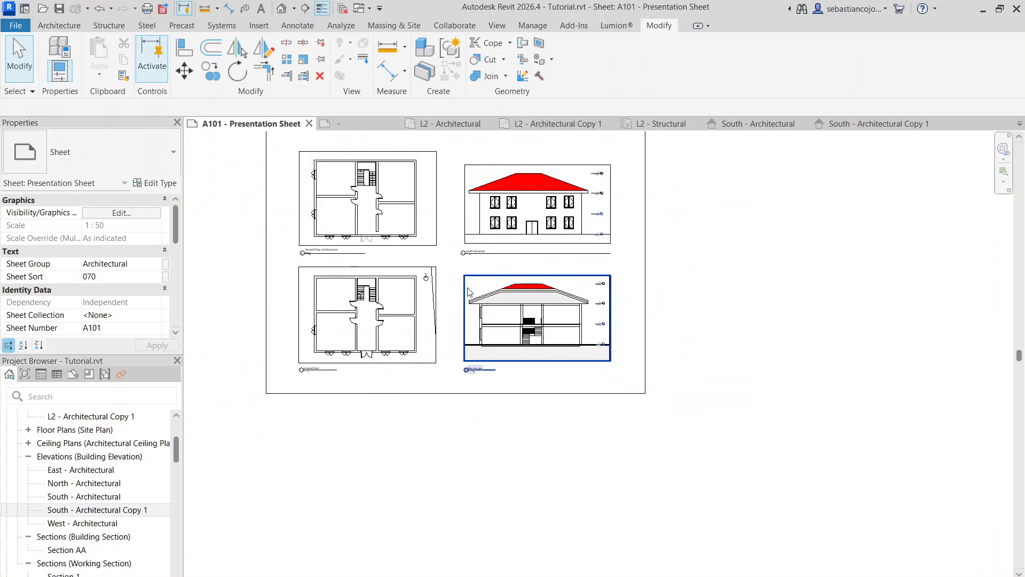
middle_drag(524, 284, 514, 369)
click(513, 241)
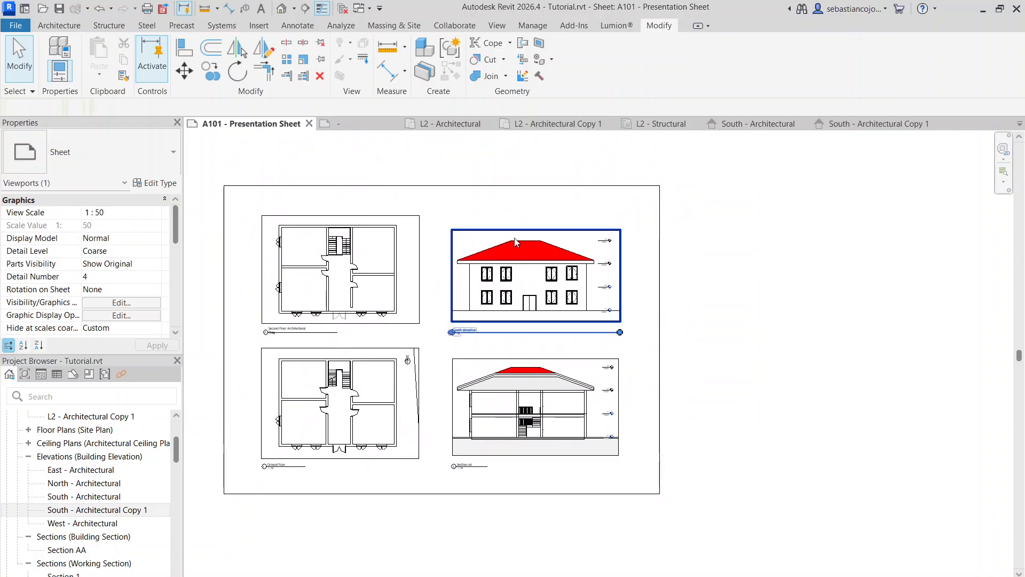
double_click(520, 230)
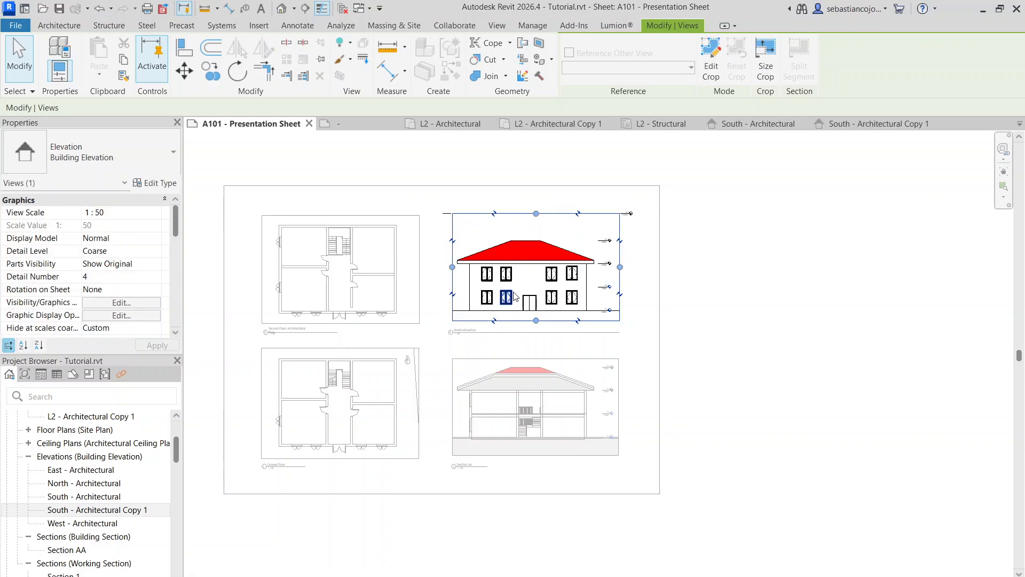
double_click(441, 202)
scroll(473, 224, up, 1)
click(478, 222)
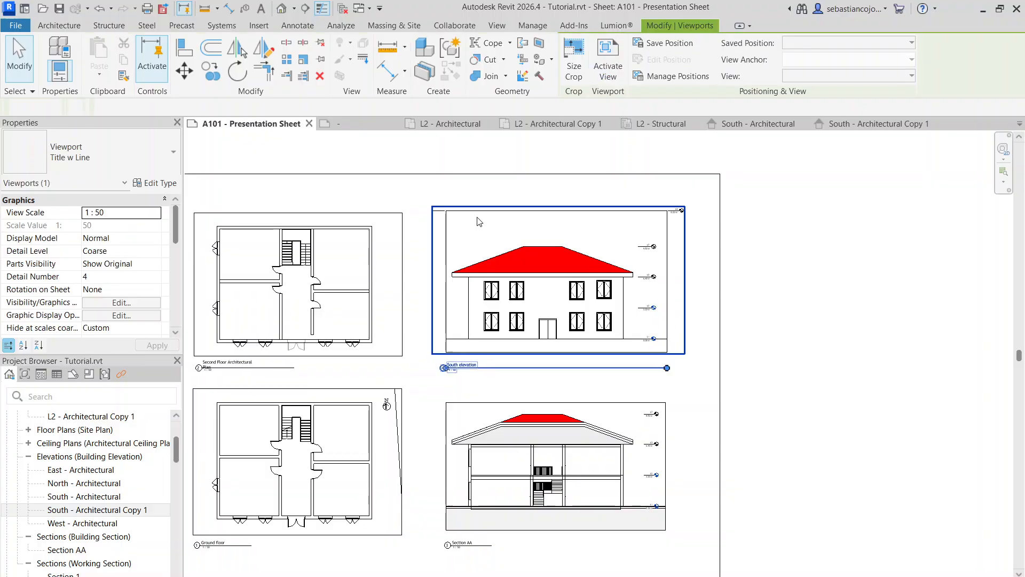
scroll(479, 221, up, 2)
double_click(493, 213)
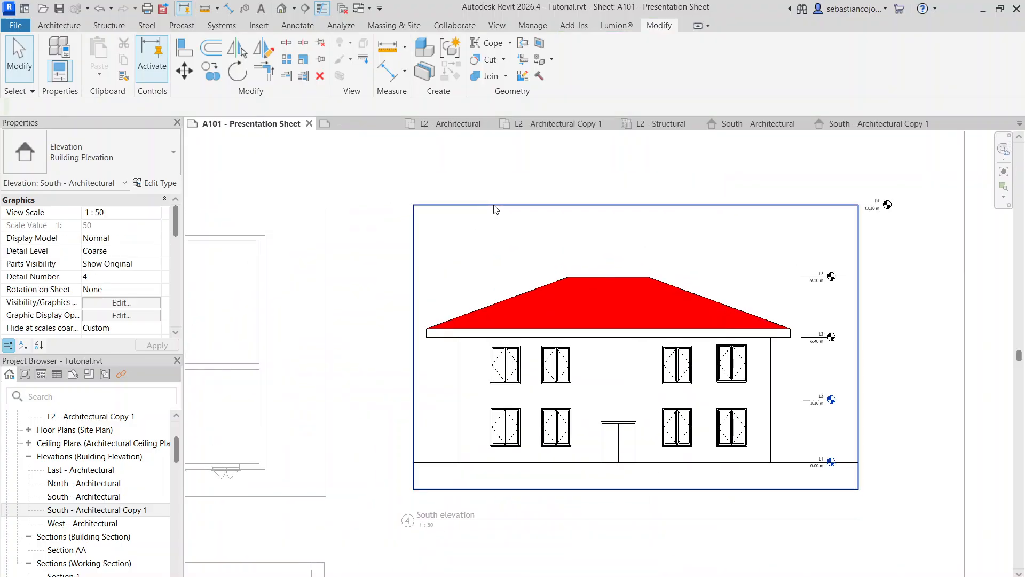
double_click(630, 185)
Activate the Section AA view on the sheet, extend the top of its crop region slightly upward, and return to the sheet
scroll(403, 205, down, 2)
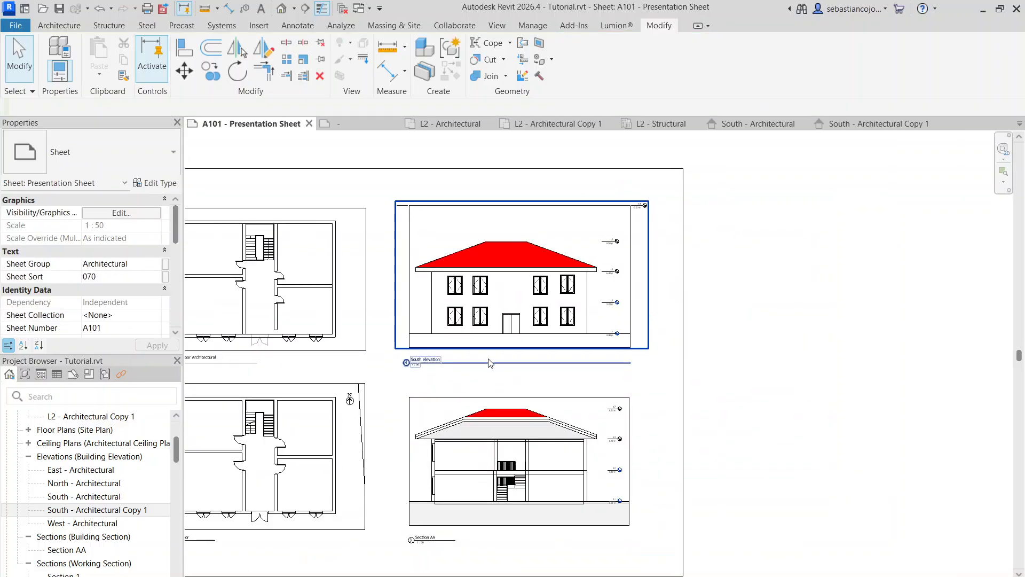
click(522, 404)
double_click(522, 403)
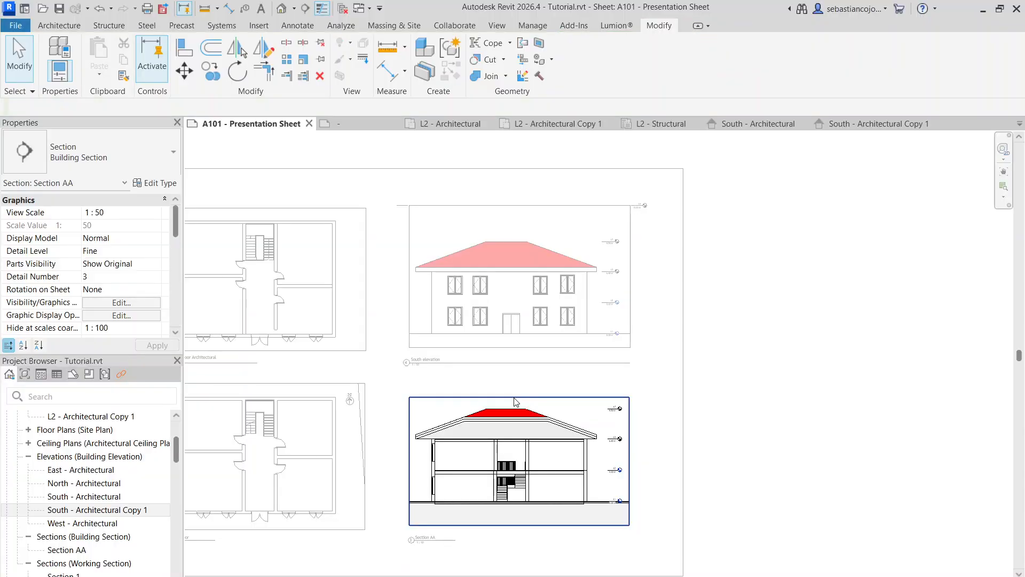
drag(525, 384, 525, 383)
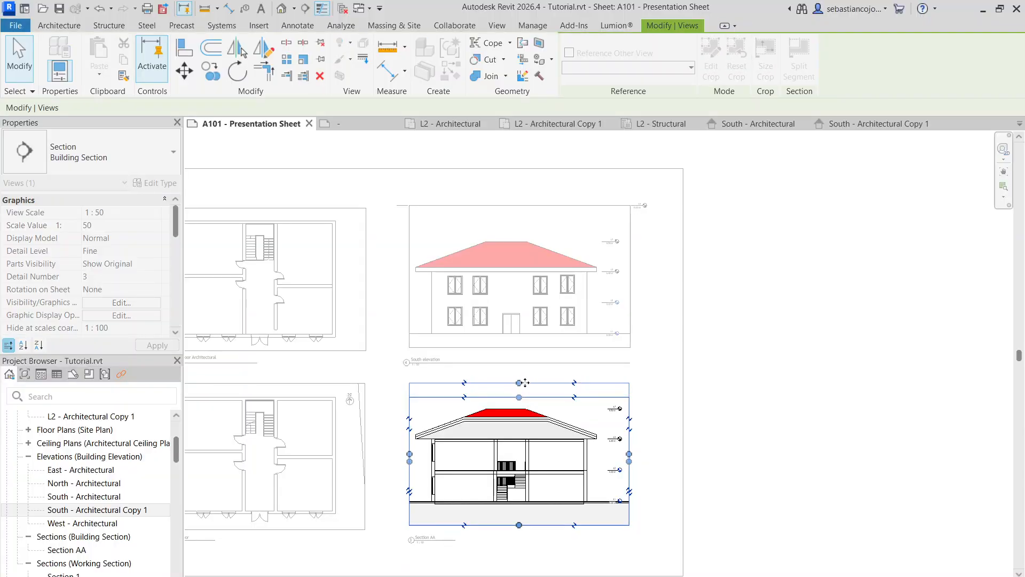
double_click(380, 321)
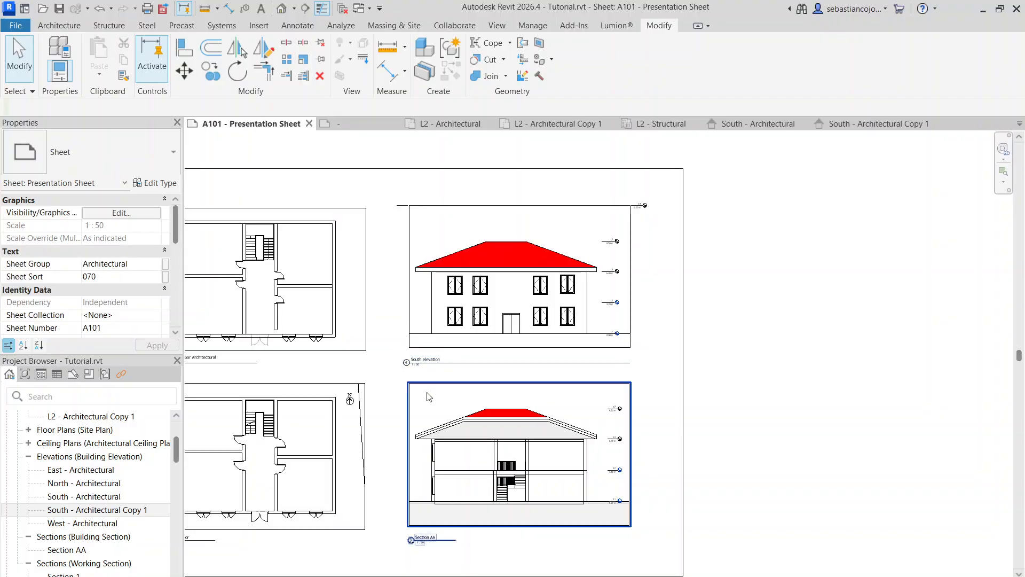
Move the South elevation's viewport title so that it lines up vertically with the Section AA title below it
scroll(417, 397, up, 2)
scroll(422, 352, up, 3)
drag(430, 324, 446, 307)
scroll(445, 306, down, 6)
scroll(446, 306, down, 2)
scroll(445, 422, up, 3)
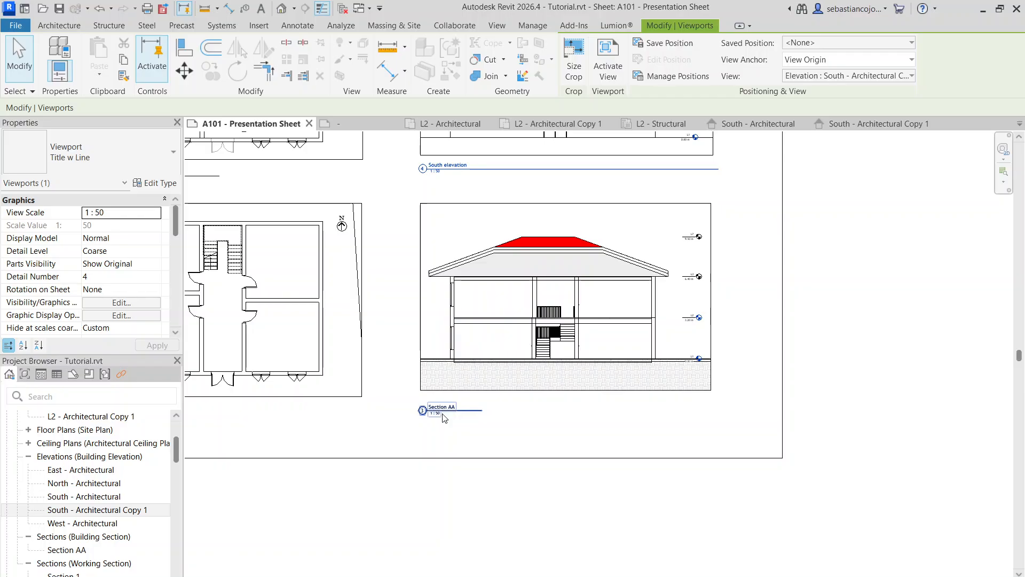
Change the South elevation's viewport type to Title Only
click(108, 166)
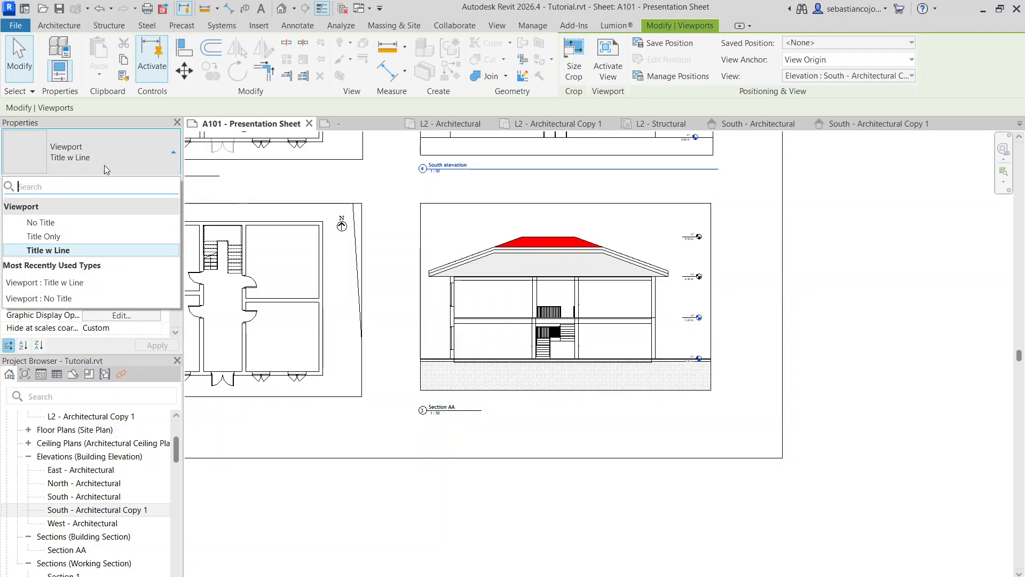
click(44, 236)
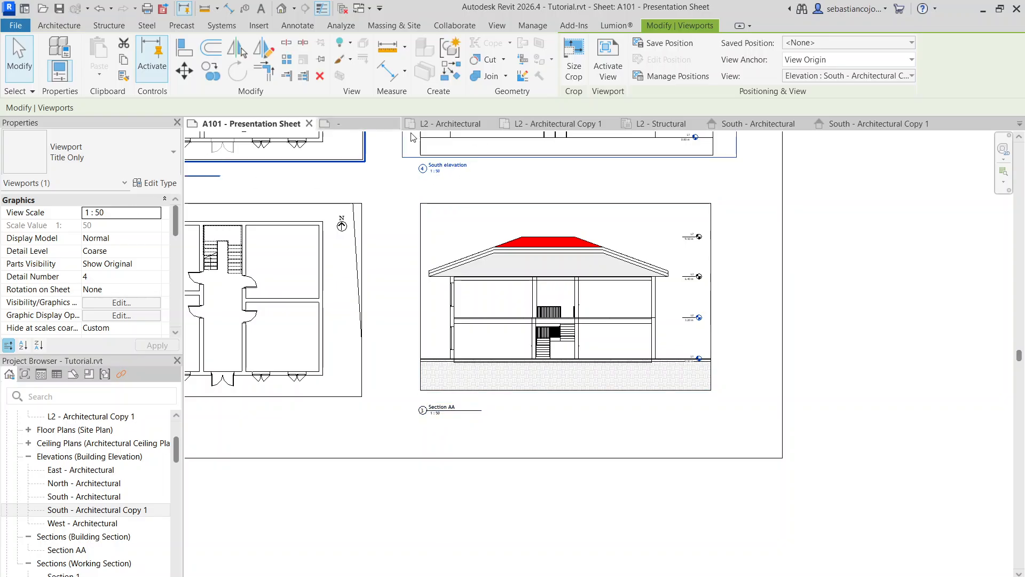
click(479, 195)
click(475, 152)
click(107, 159)
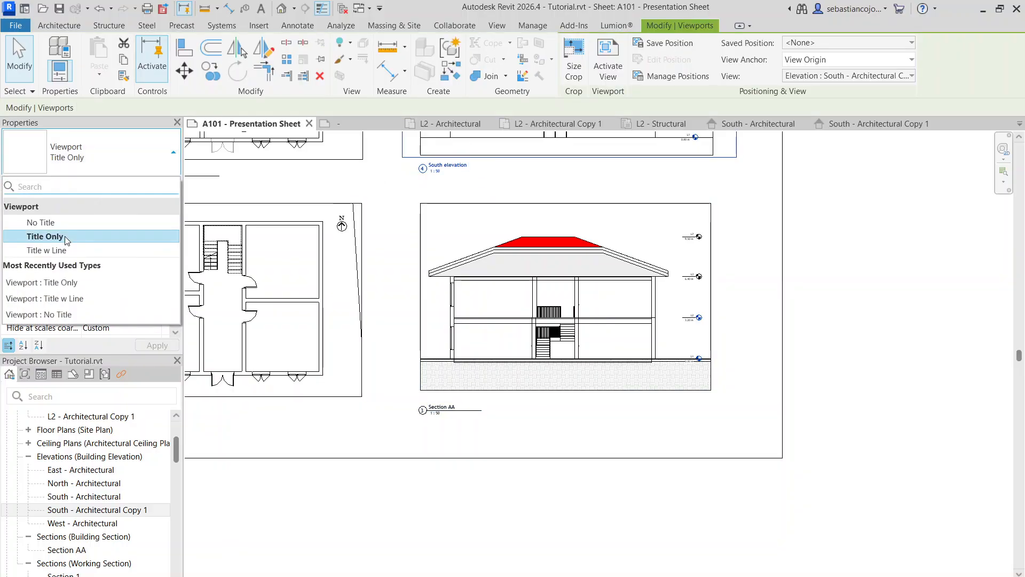
click(66, 238)
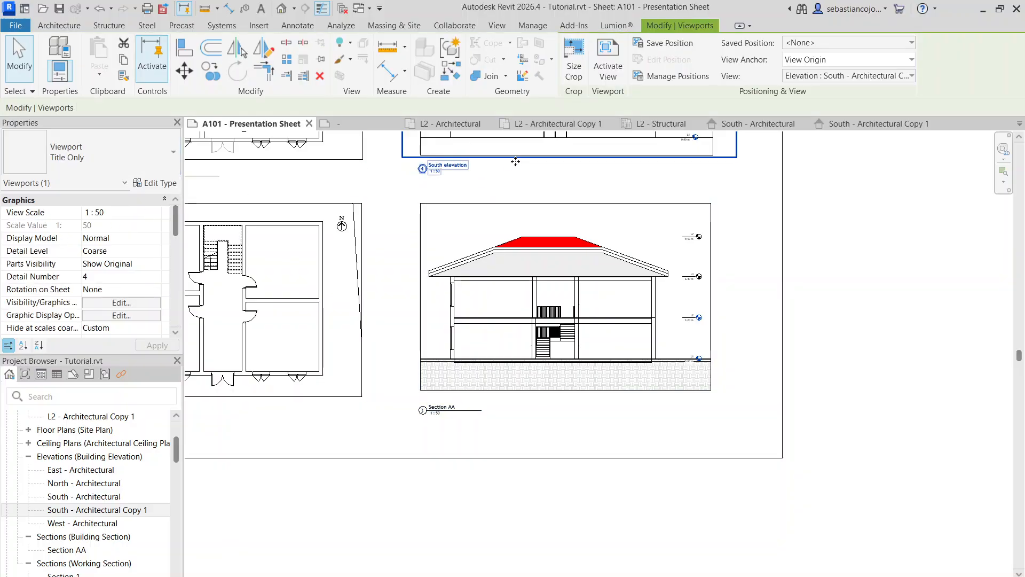
Examine the Title Only viewport type's properties, including its Show Title options, and close them with Show Title kept at Yes
click(131, 172)
click(107, 156)
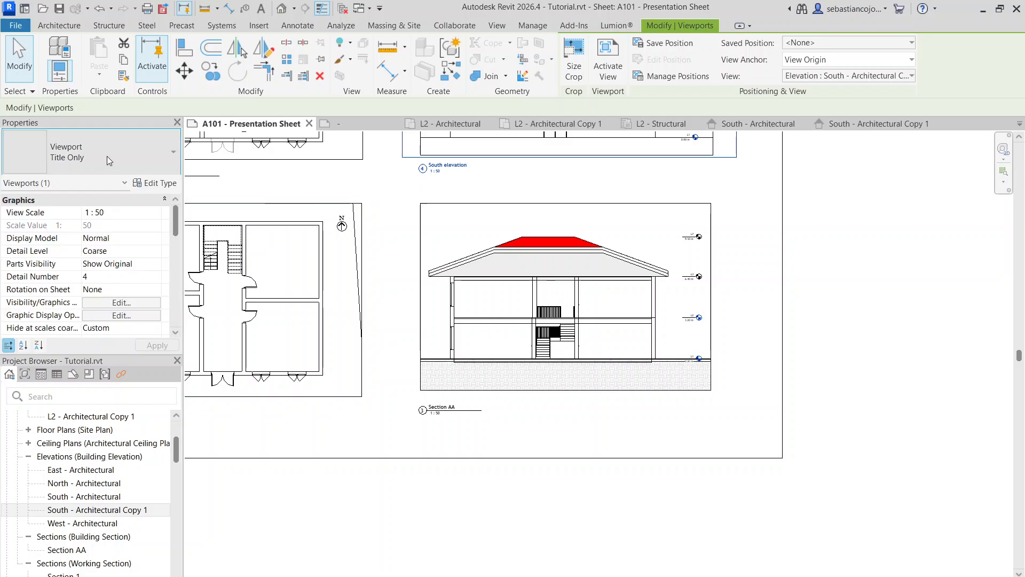
click(107, 156)
click(115, 162)
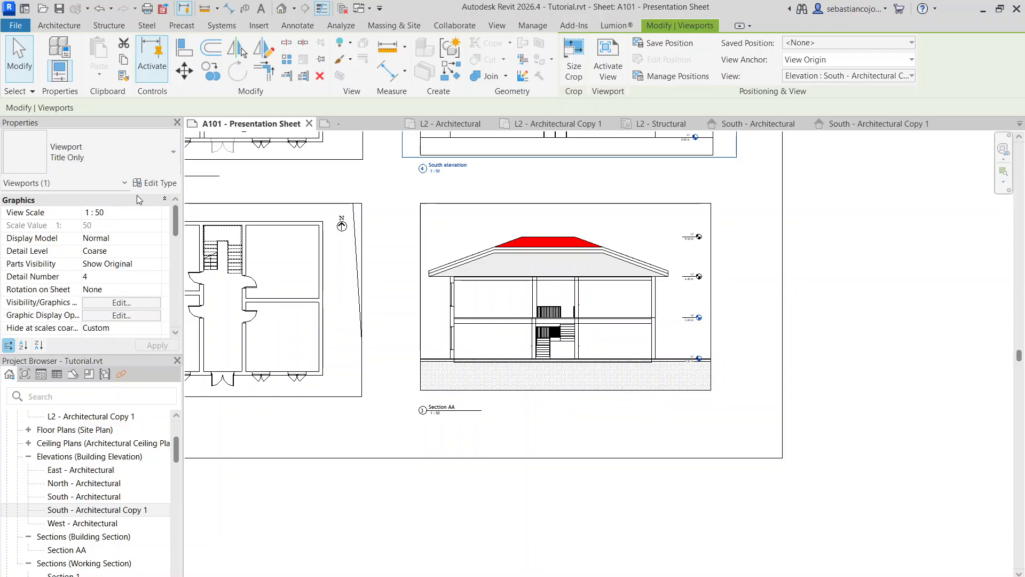
click(137, 198)
click(160, 183)
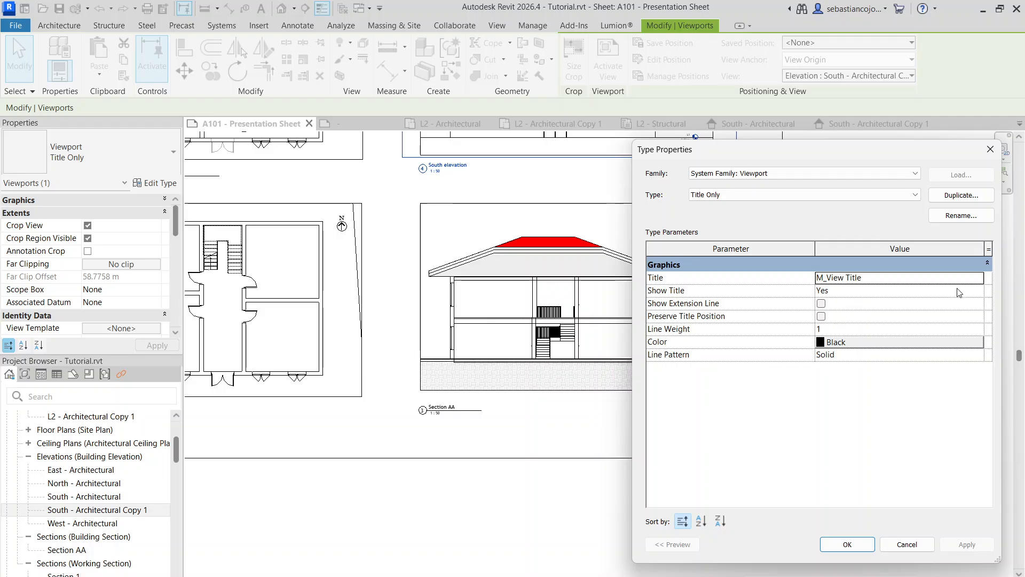
click(980, 292)
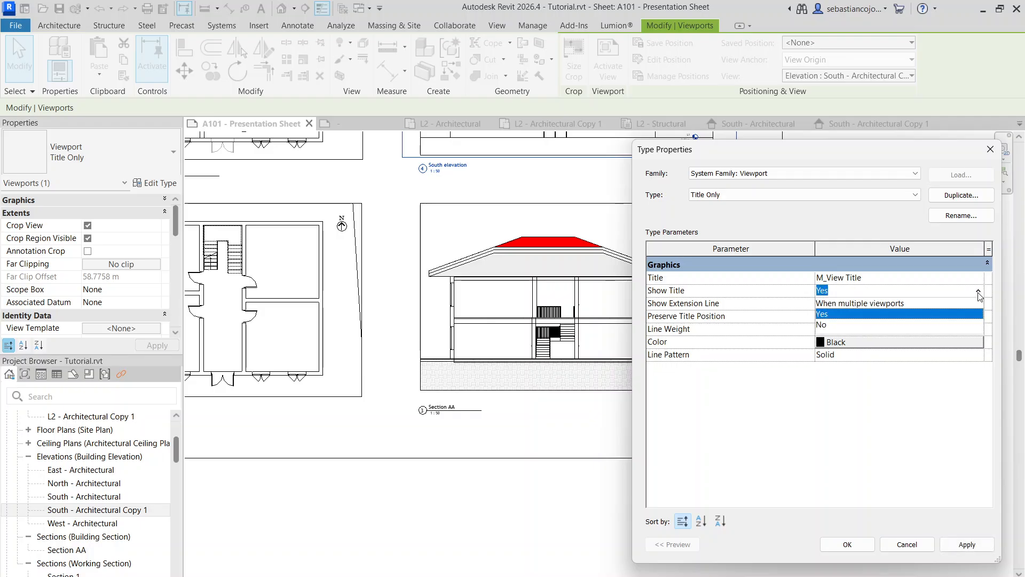
click(978, 293)
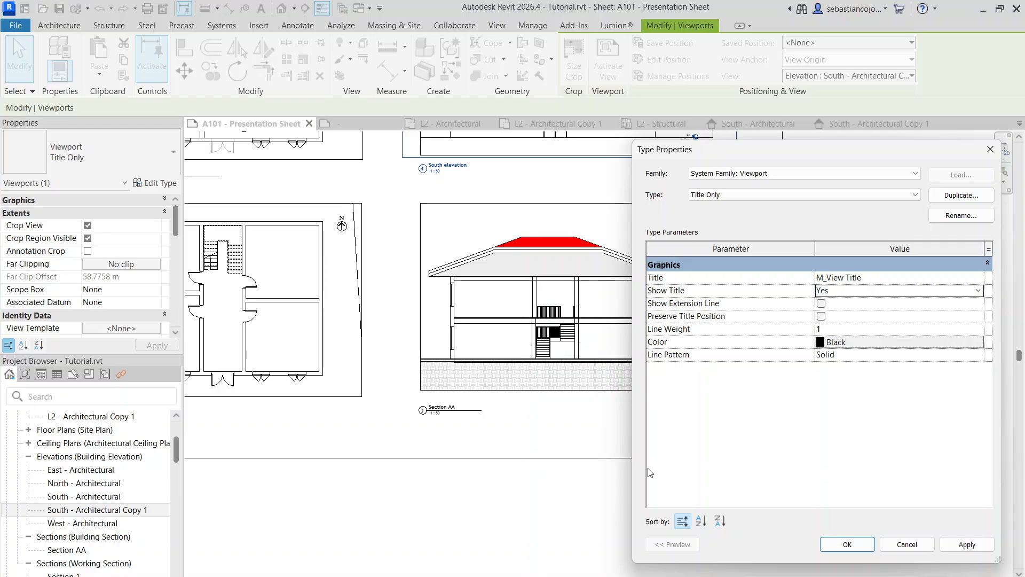
key(Return)
Check the south elevation's crop region in the activated view and review the arrangement of all four views on the sheet
scroll(511, 349, down, 2)
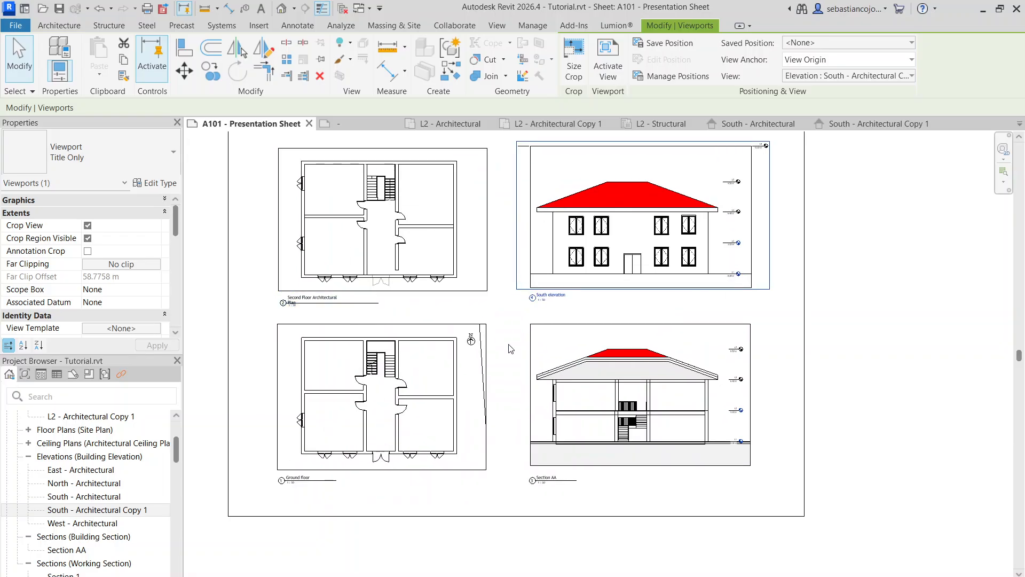
scroll(545, 200, up, 2)
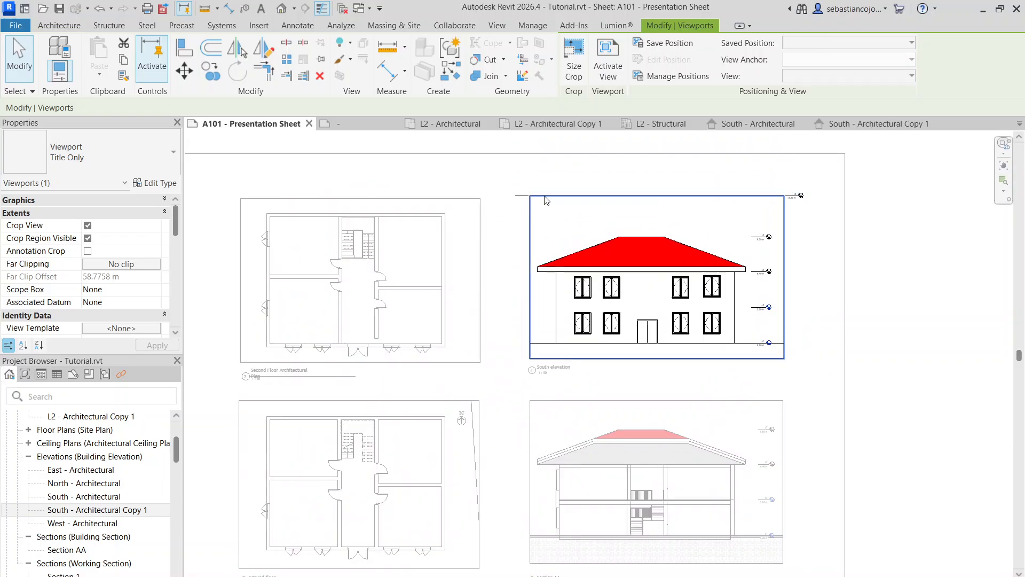
click(658, 196)
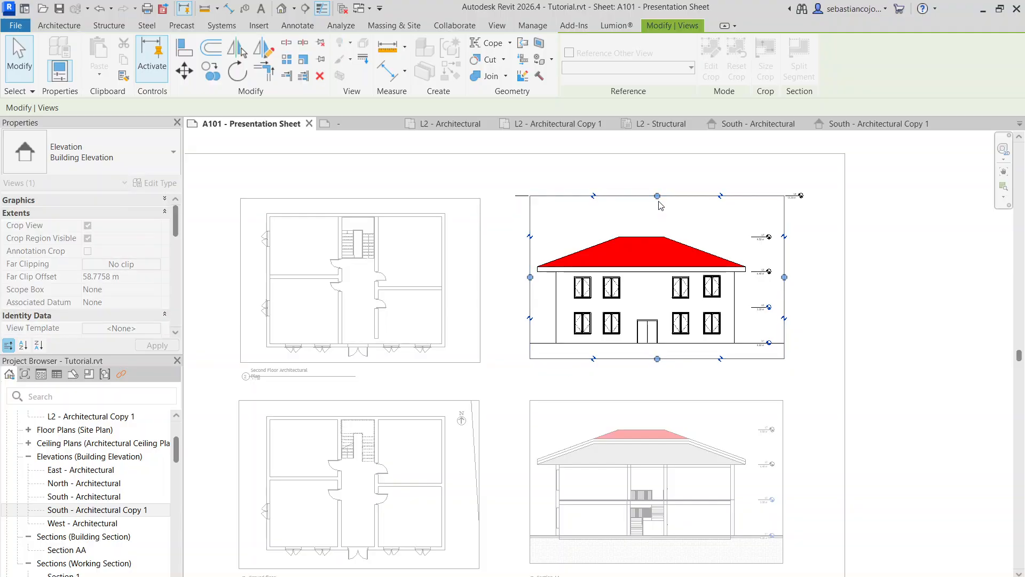
double_click(643, 169)
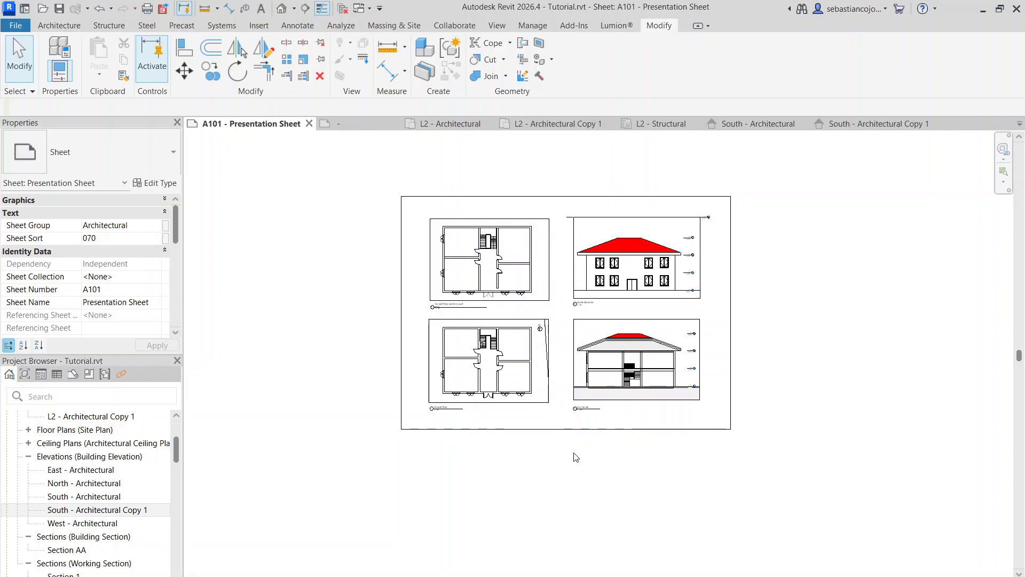
scroll(575, 453, up, 2)
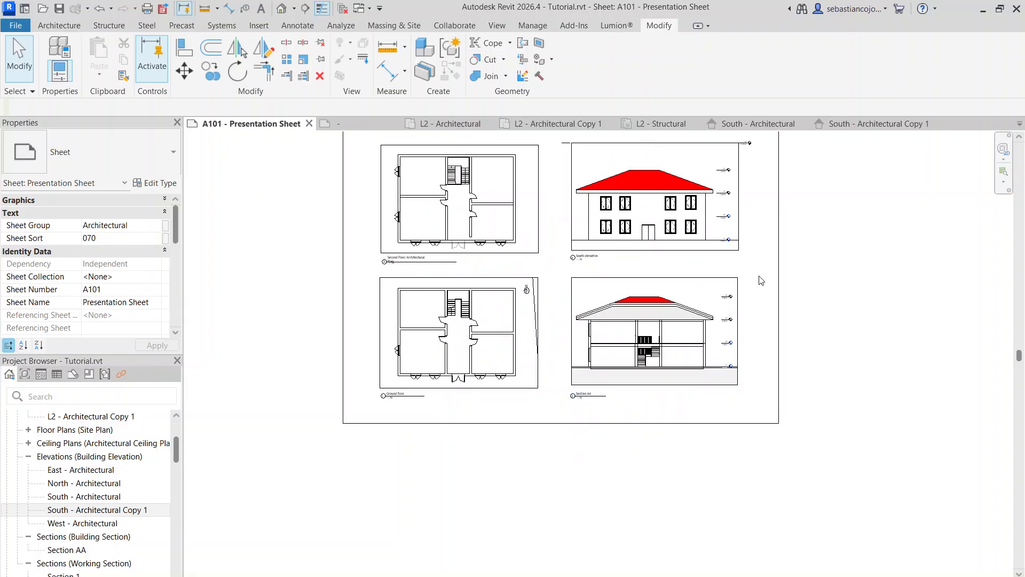
scroll(694, 223, up, 2)
scroll(692, 262, down, 1)
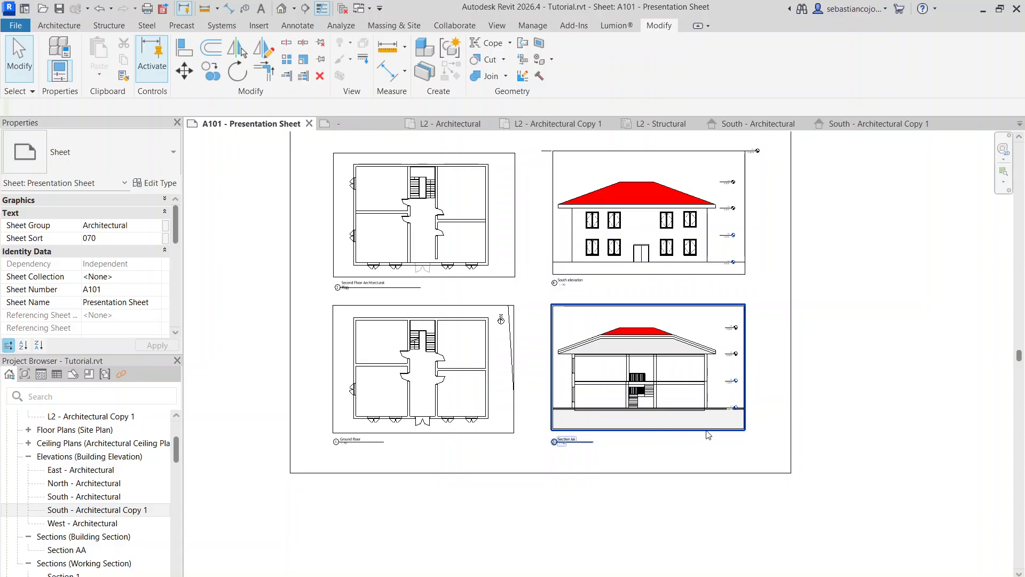
middle_drag(569, 448, 550, 500)
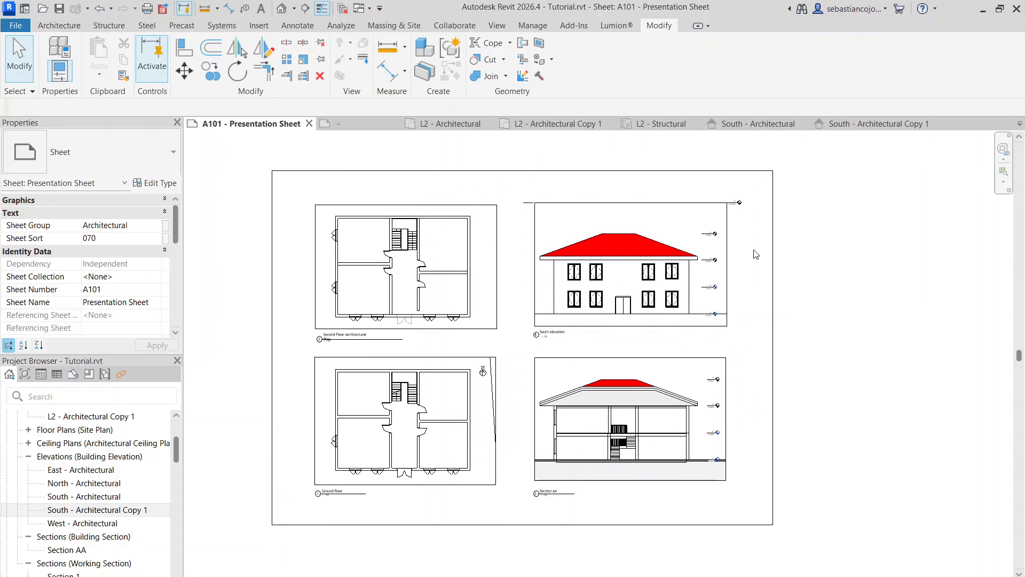
Activate the south elevation and pull the head of level L4 inward, in line with the other level heads
scroll(737, 207, up, 5)
double_click(723, 204)
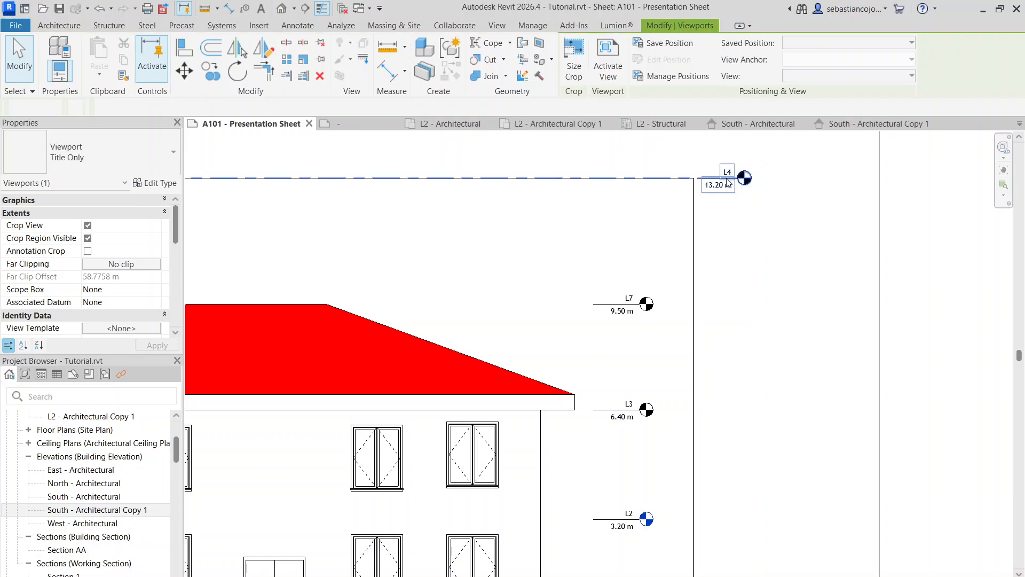
click(716, 184)
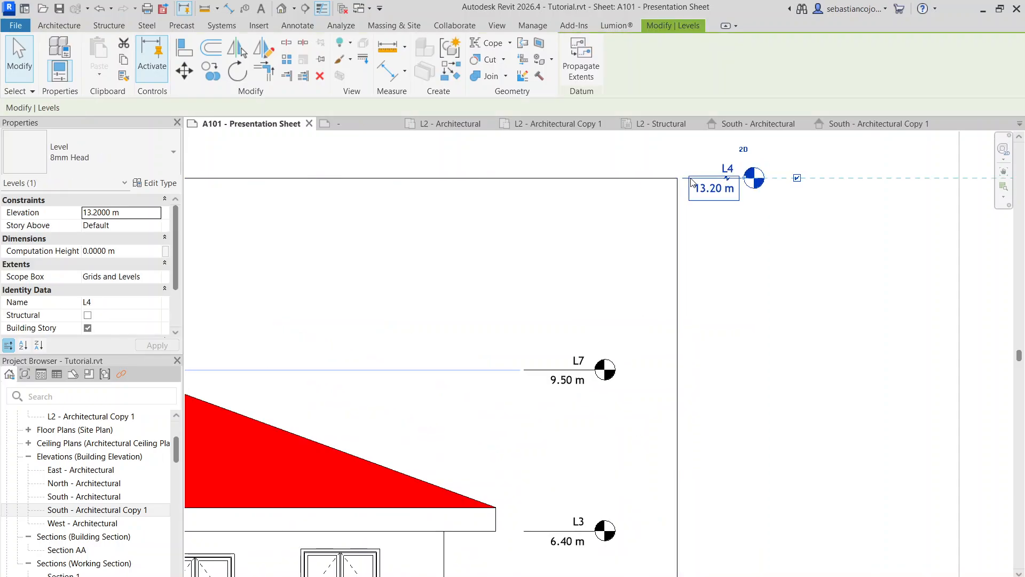
scroll(717, 185, down, 3)
scroll(716, 182, up, 1)
drag(722, 179, 630, 178)
scroll(570, 176, down, 3)
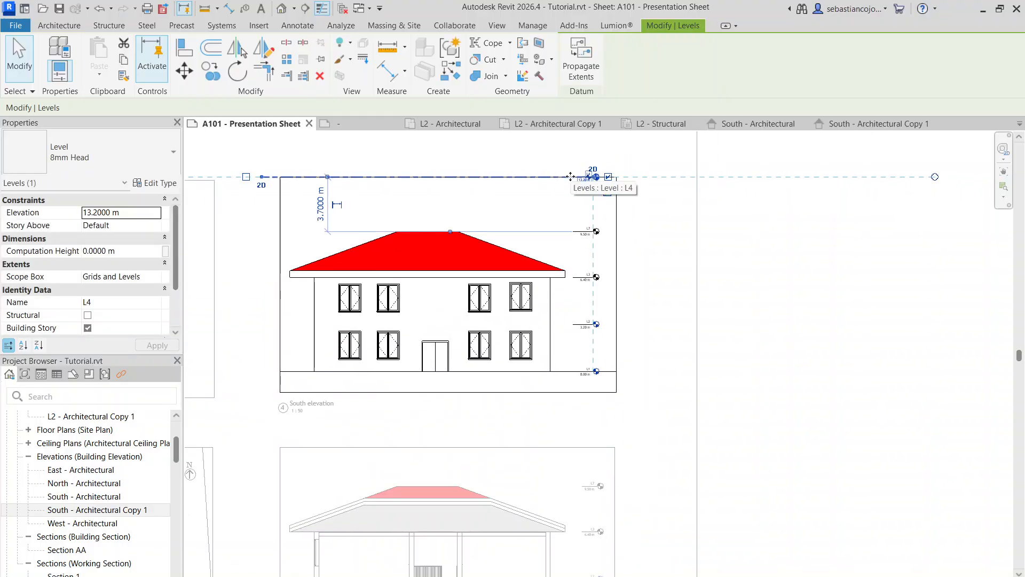
Hide the level L4 element in the south elevation and return to the sheet
right_click(570, 177)
mouse_move(615, 323)
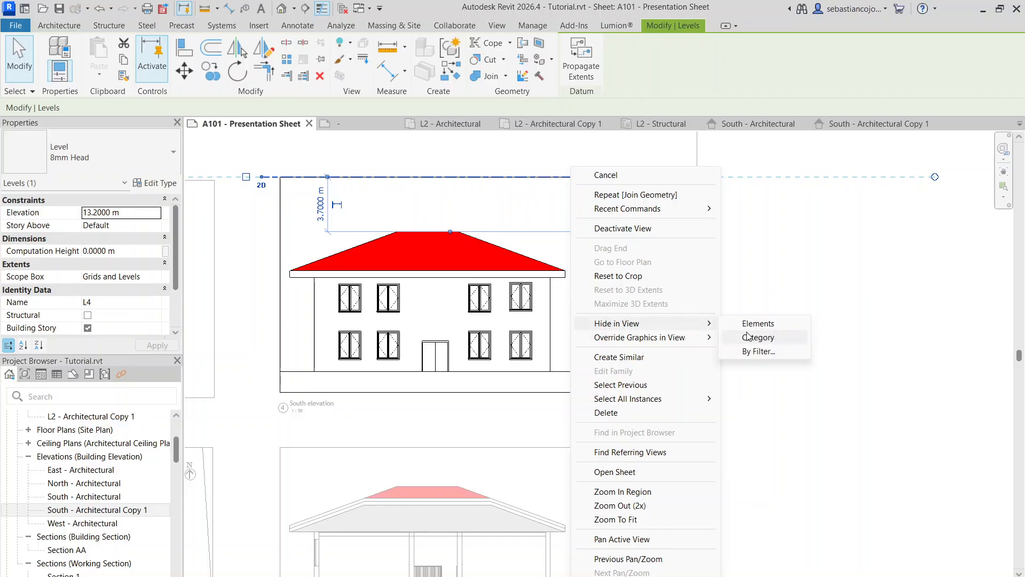
click(748, 337)
double_click(664, 260)
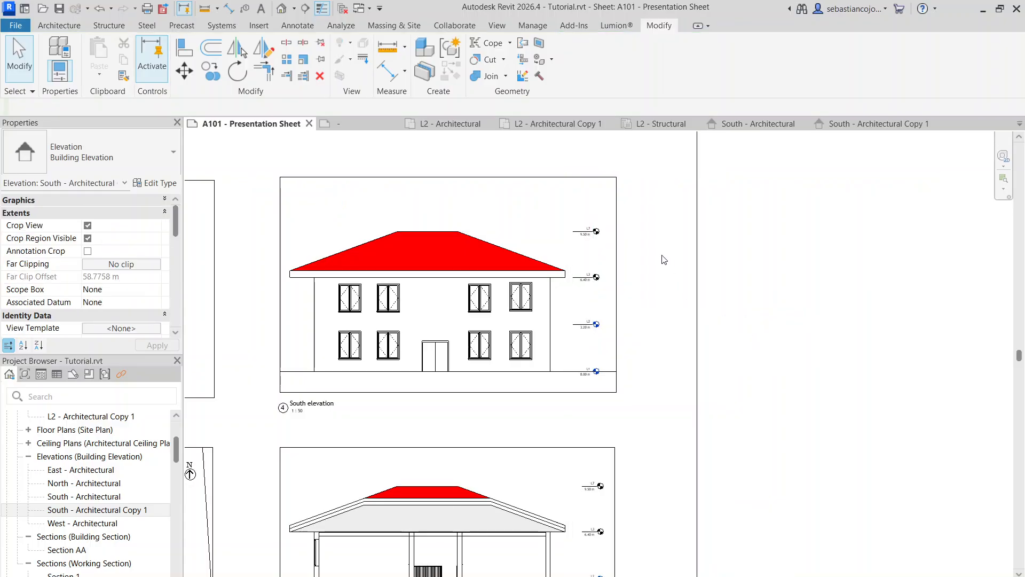
Activate the second floor plan, extend the interior wall near the entrance to the exterior wall, and return to the sheet
scroll(664, 260, down, 4)
scroll(767, 377, up, 2)
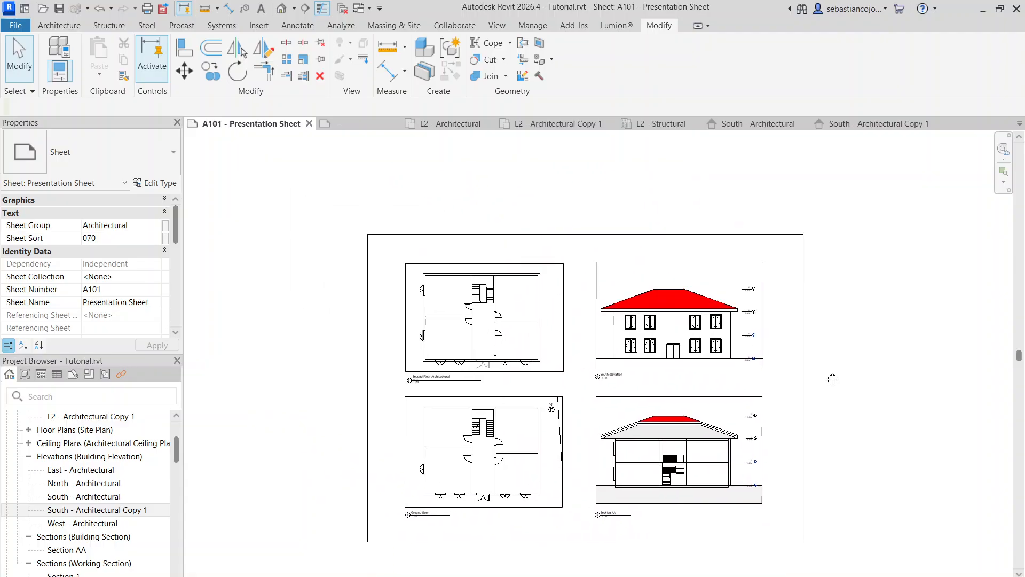
scroll(778, 345, up, 5)
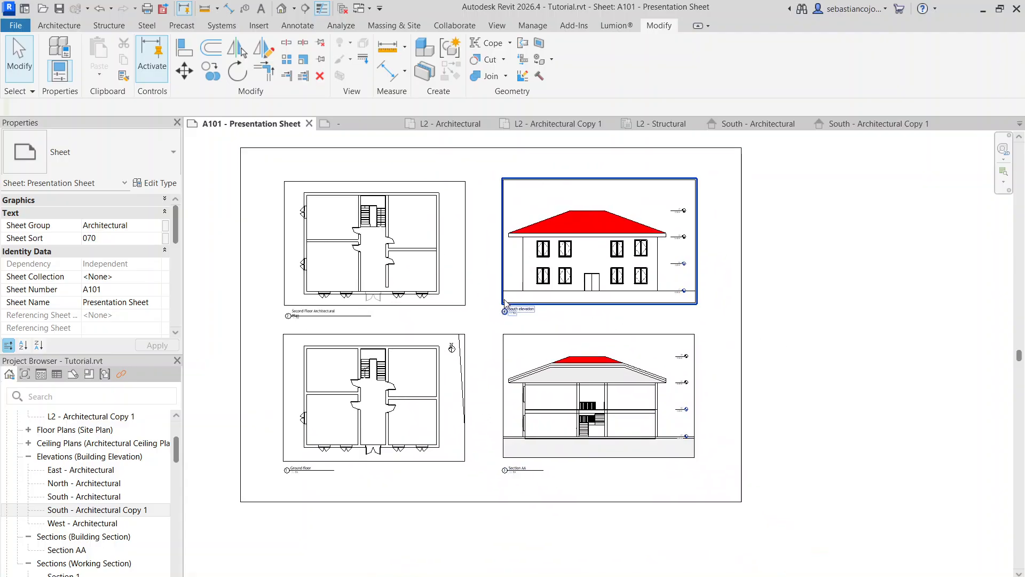
scroll(372, 286, up, 3)
double_click(374, 288)
click(397, 304)
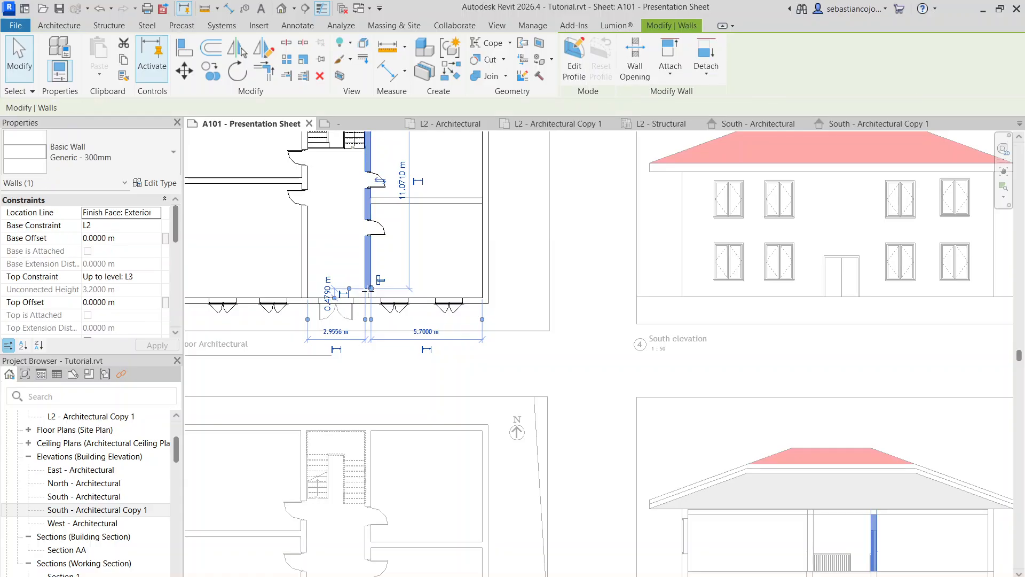
double_click(562, 386)
scroll(562, 385, down, 4)
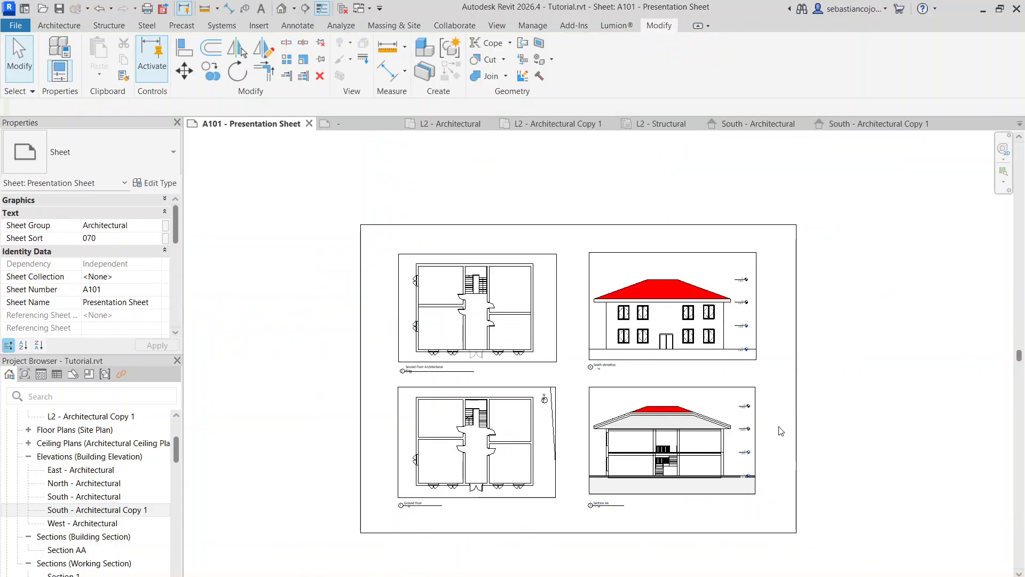
middle_drag(1011, 486, 991, 464)
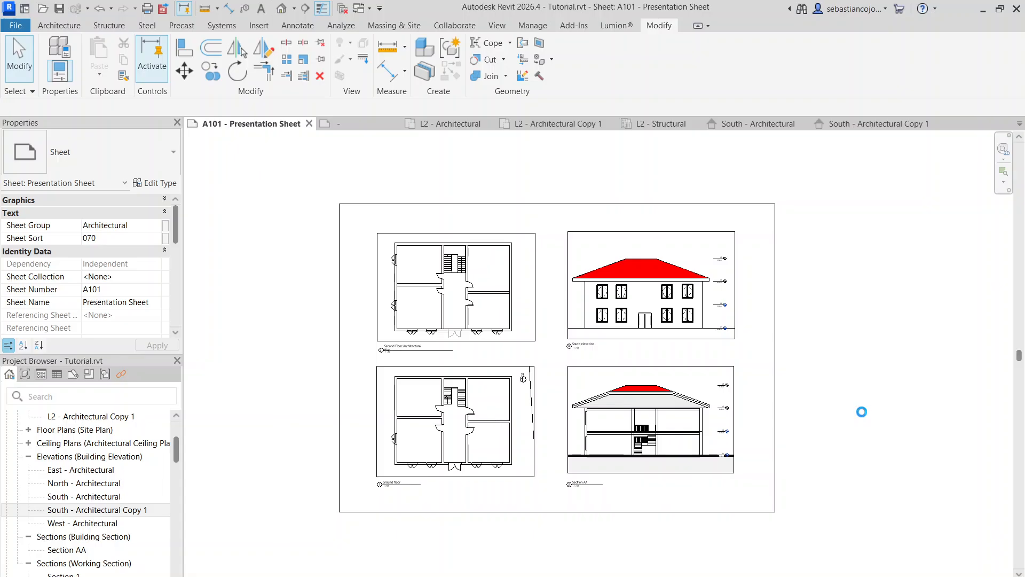
Change the second floor plan's viewport type to Title Only
click(588, 348)
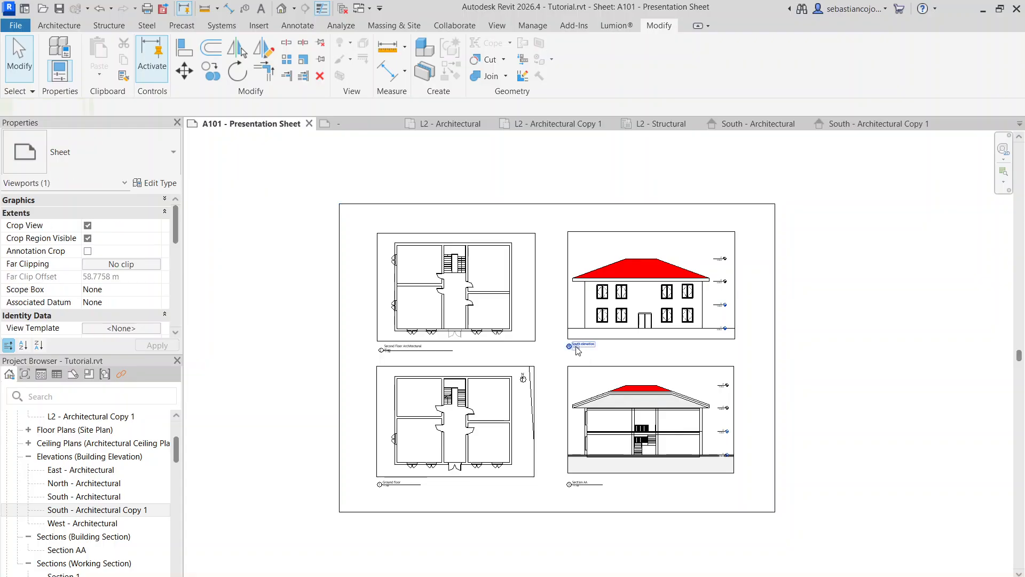
click(408, 356)
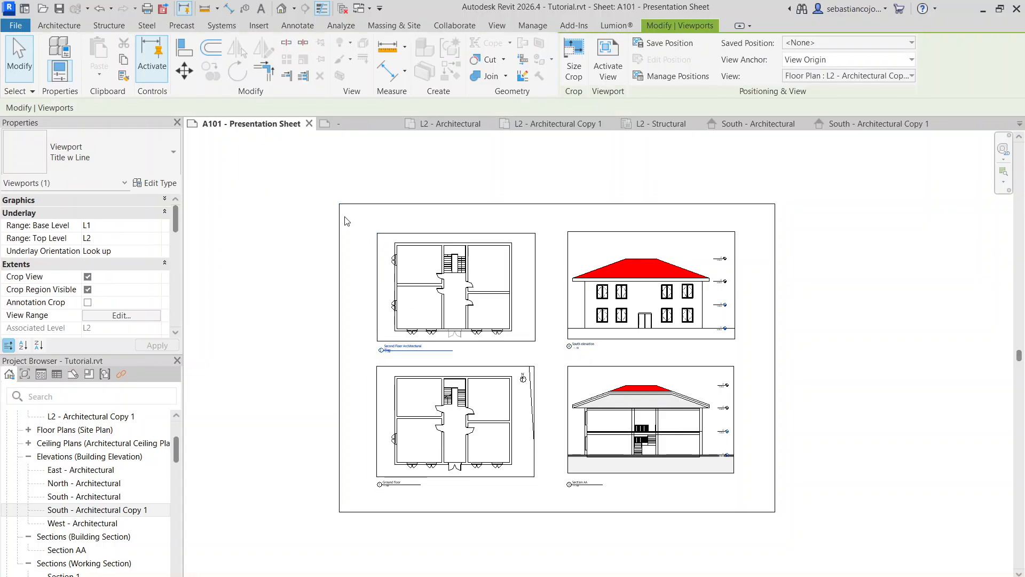
click(83, 151)
click(83, 224)
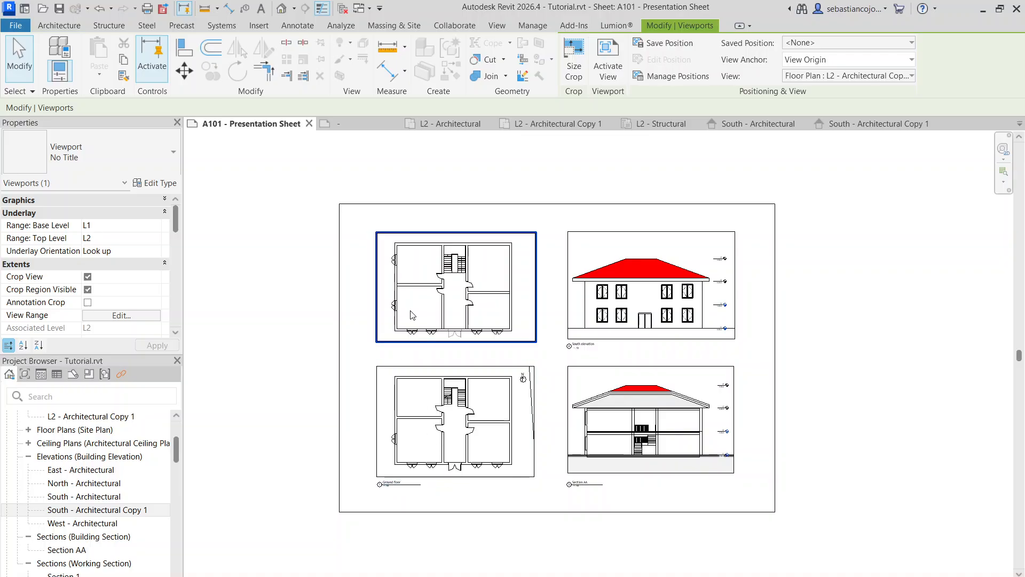
click(116, 156)
click(44, 236)
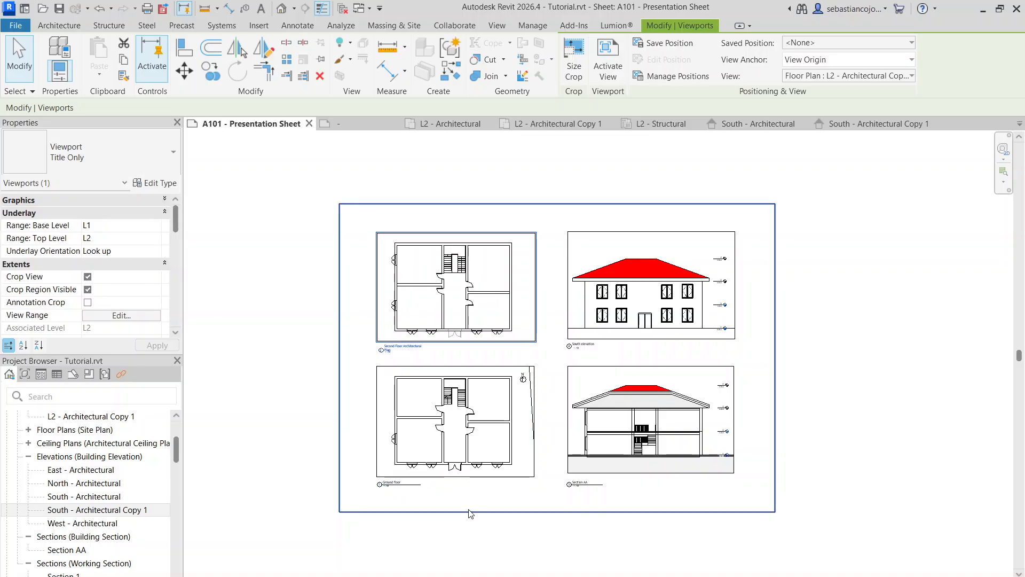
Change the viewport types of the ground floor plan and Section AA to Title Only
click(414, 442)
click(127, 156)
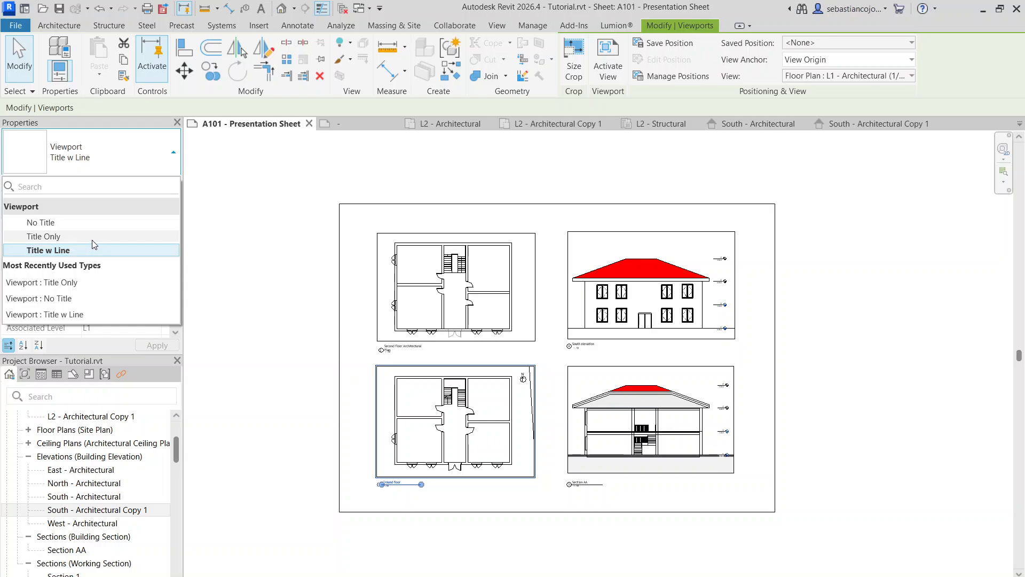
click(92, 240)
click(652, 417)
click(164, 149)
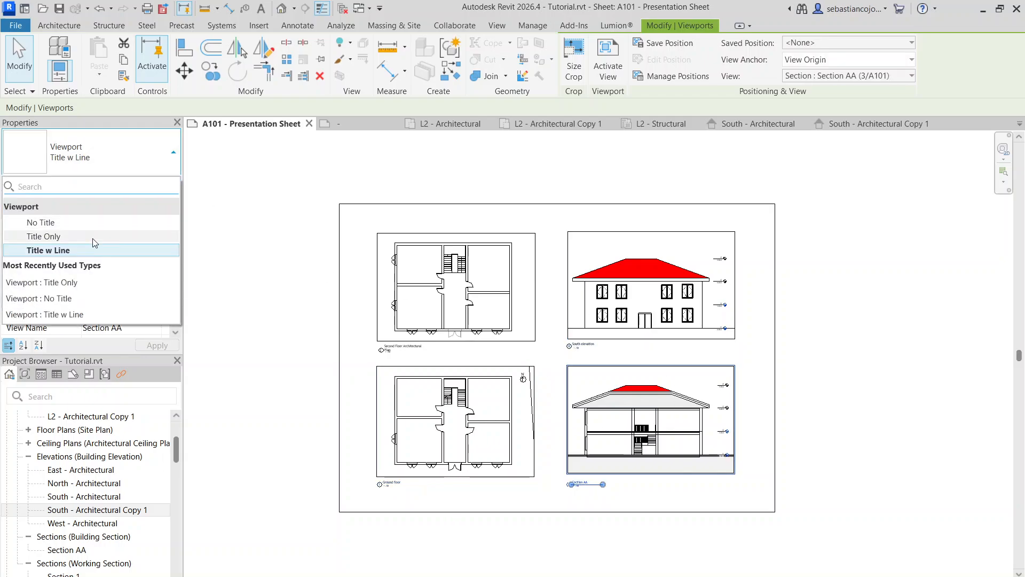
click(47, 234)
click(888, 375)
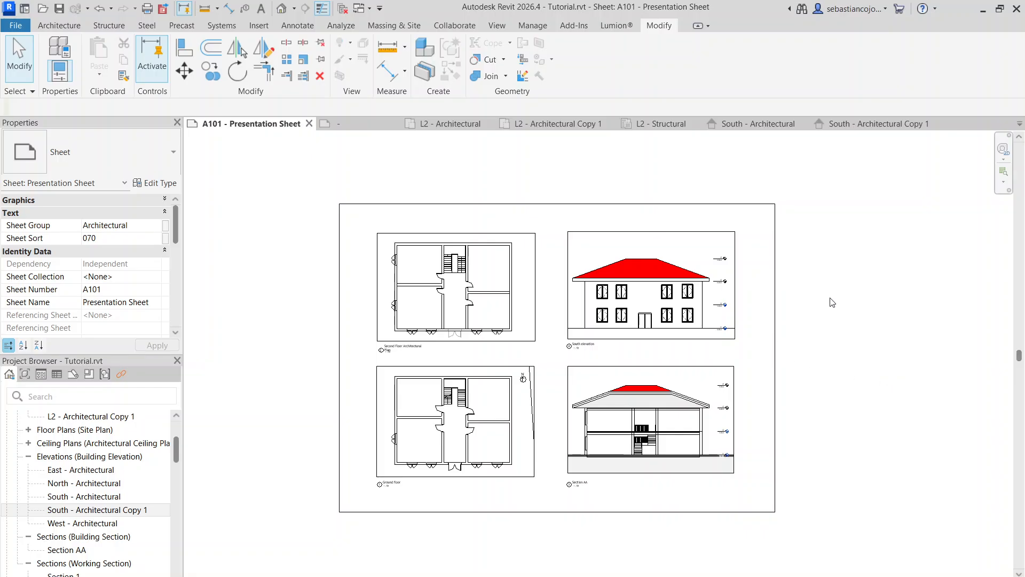
Open the PDF export settings for sheet A101 and move the dialog clear of the sheet
middle_drag(829, 296, 784, 293)
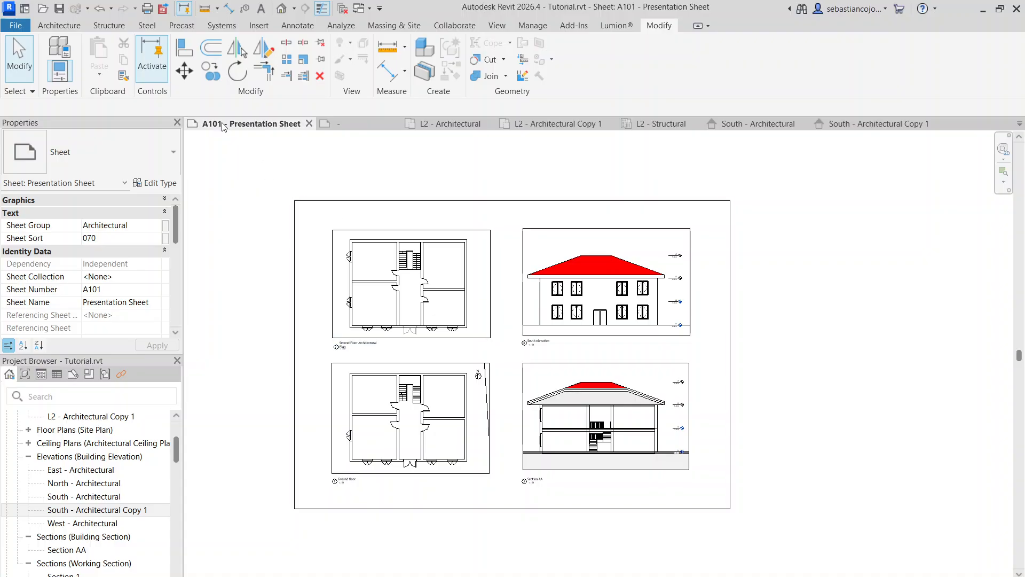
click(164, 10)
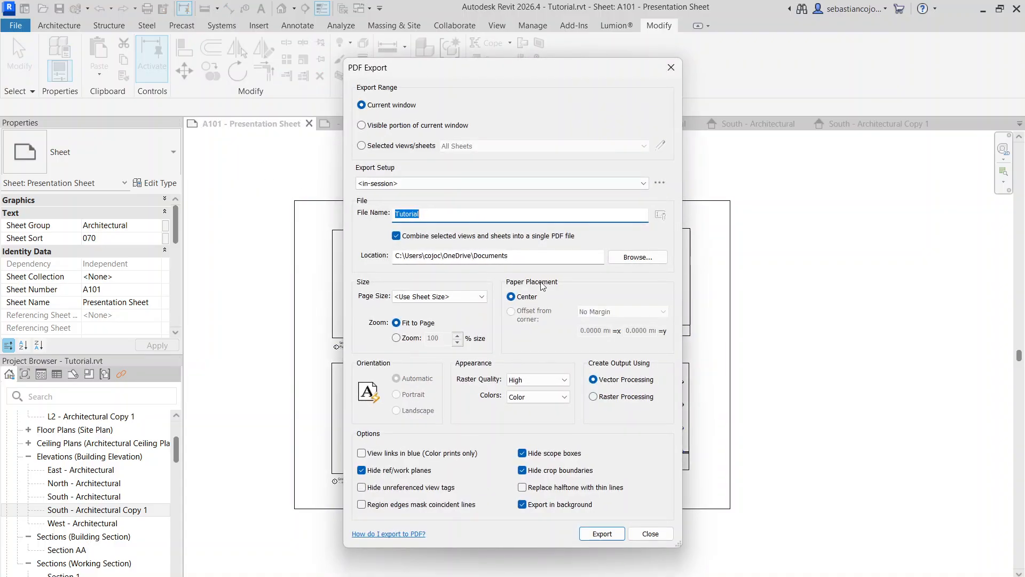
drag(441, 75, 800, 101)
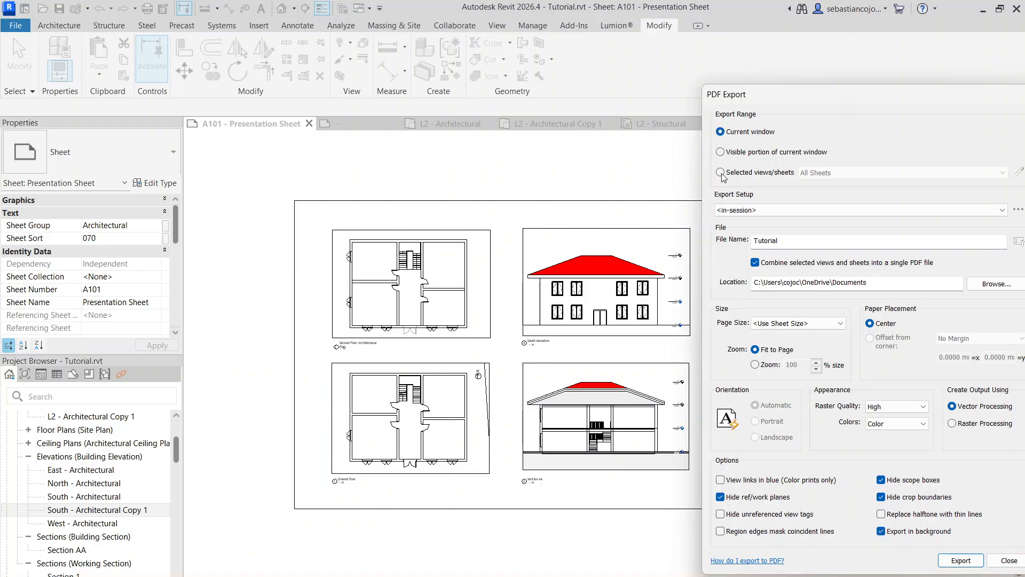
Switch the export range to selected views/sheets and examine the sheets included in the All Sheets print set
click(894, 177)
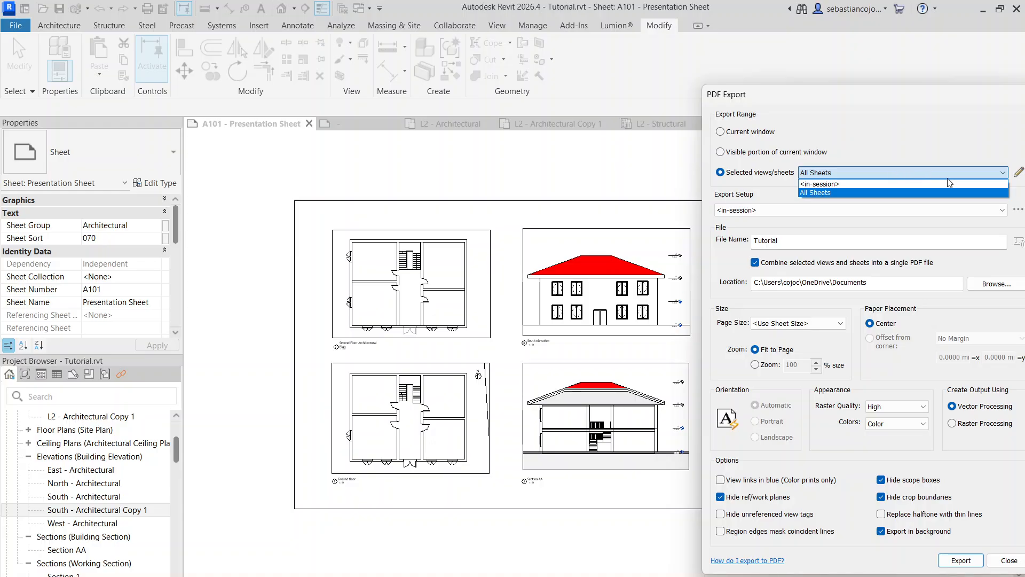
click(1019, 172)
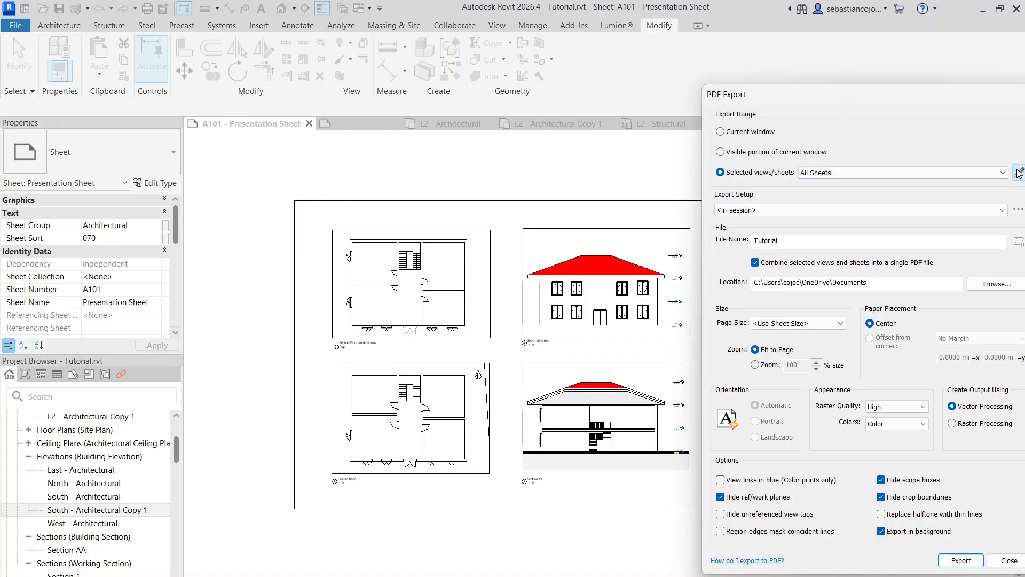
click(1019, 172)
scroll(351, 230, down, 2)
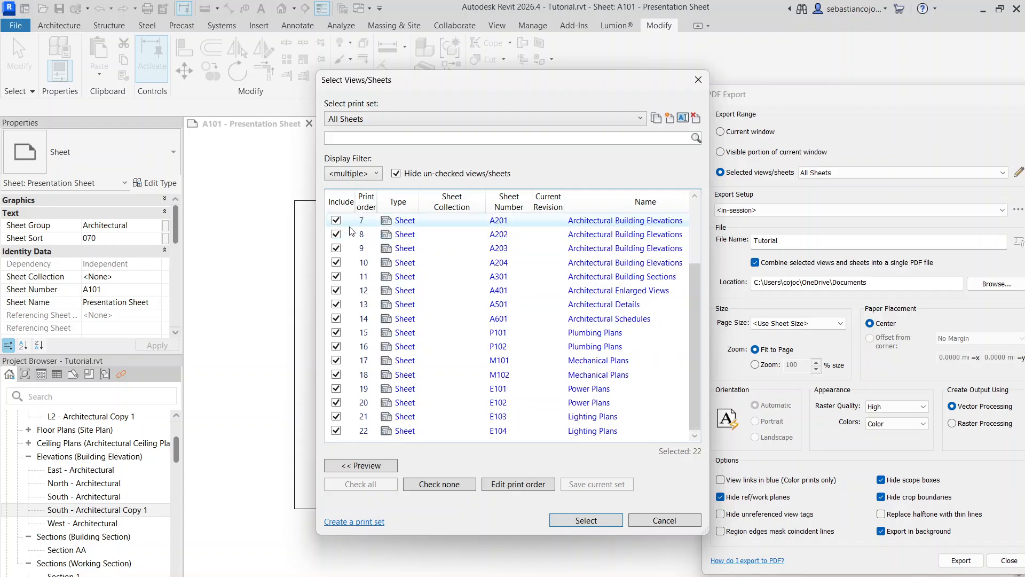
scroll(352, 231, up, 2)
drag(435, 79, 317, 81)
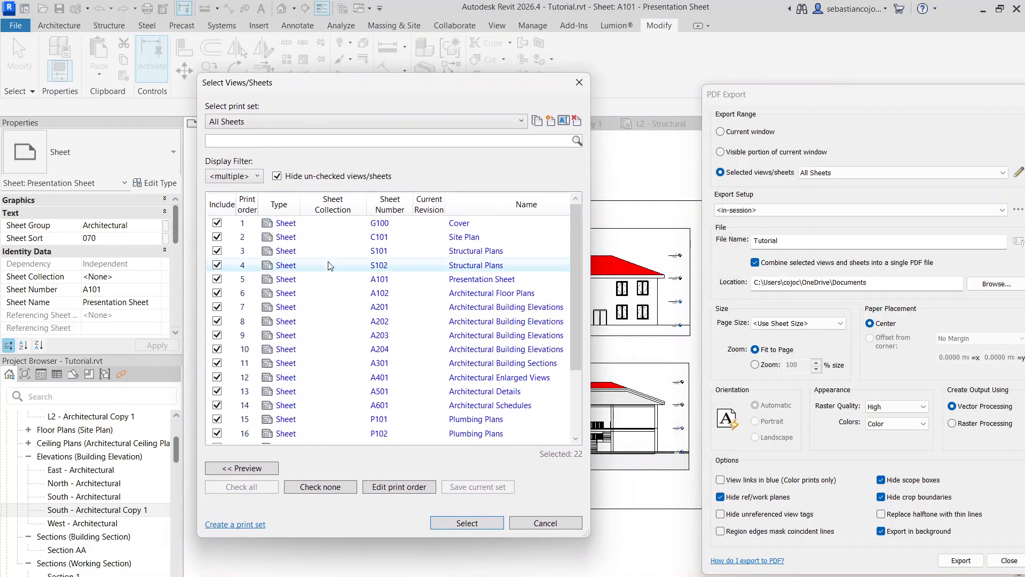
scroll(328, 265, down, 2)
scroll(267, 322, up, 2)
scroll(262, 374, down, 2)
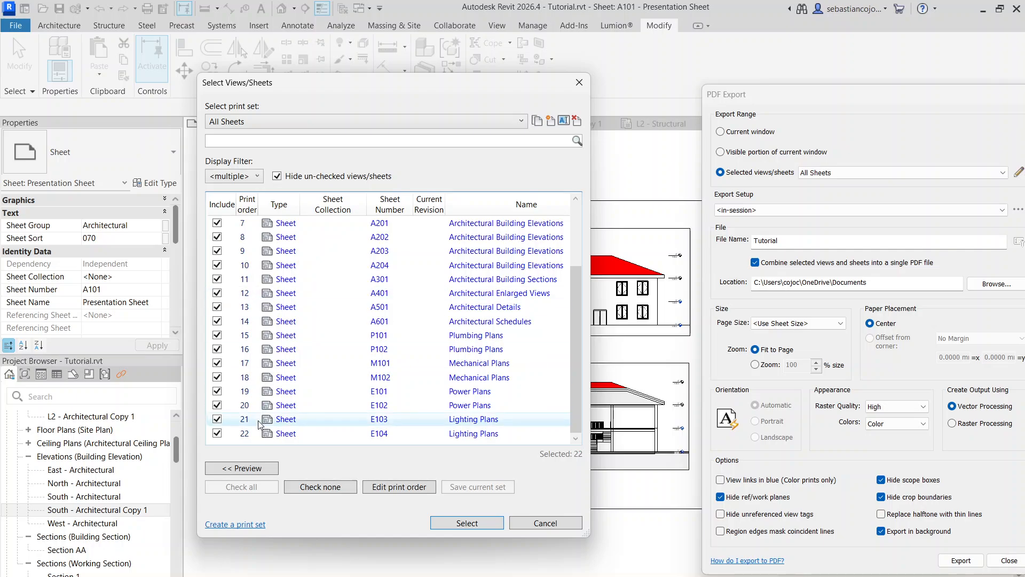
scroll(259, 423, up, 2)
scroll(295, 297, down, 2)
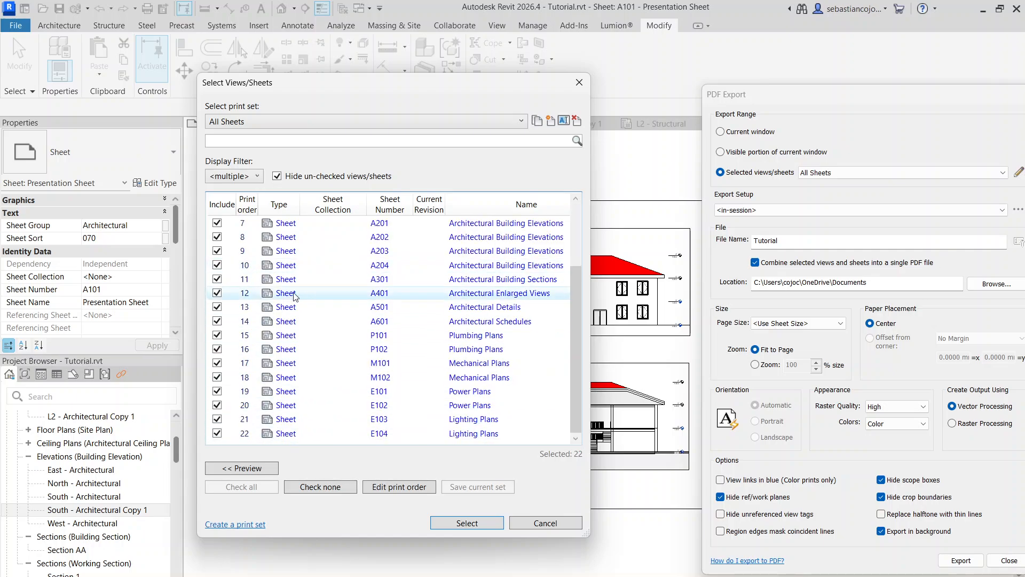
scroll(275, 251, up, 2)
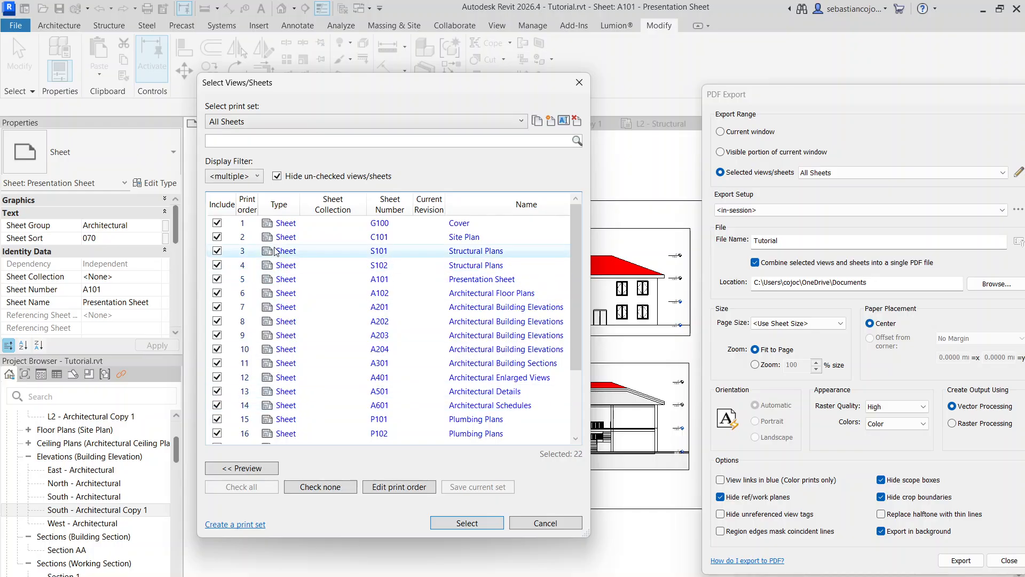
scroll(275, 252, down, 2)
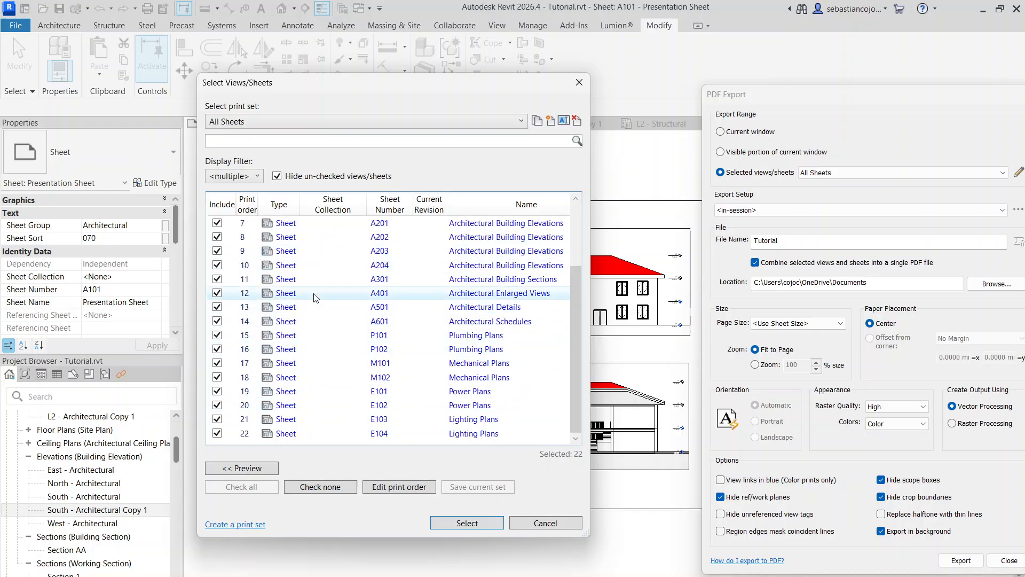
scroll(264, 400, up, 2)
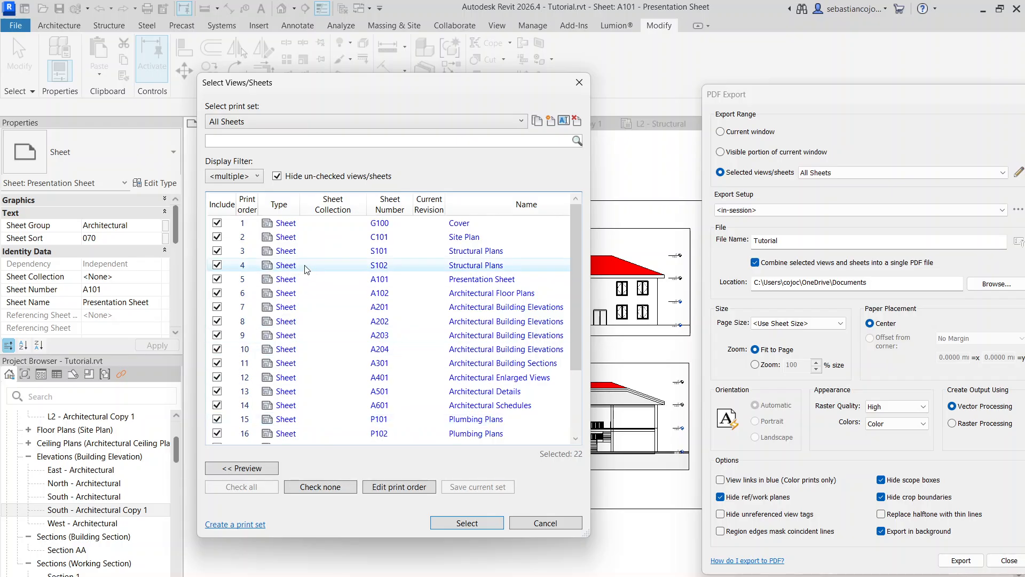
Exclude sheets C101, S101, S102 and A102 from the All Sheets print set
click(217, 236)
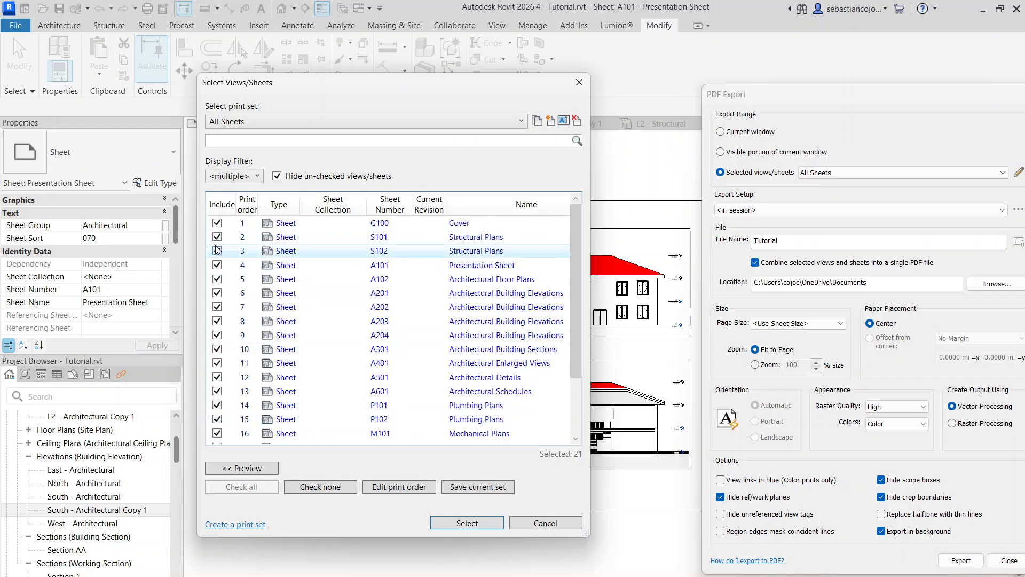
click(217, 251)
click(217, 237)
click(217, 250)
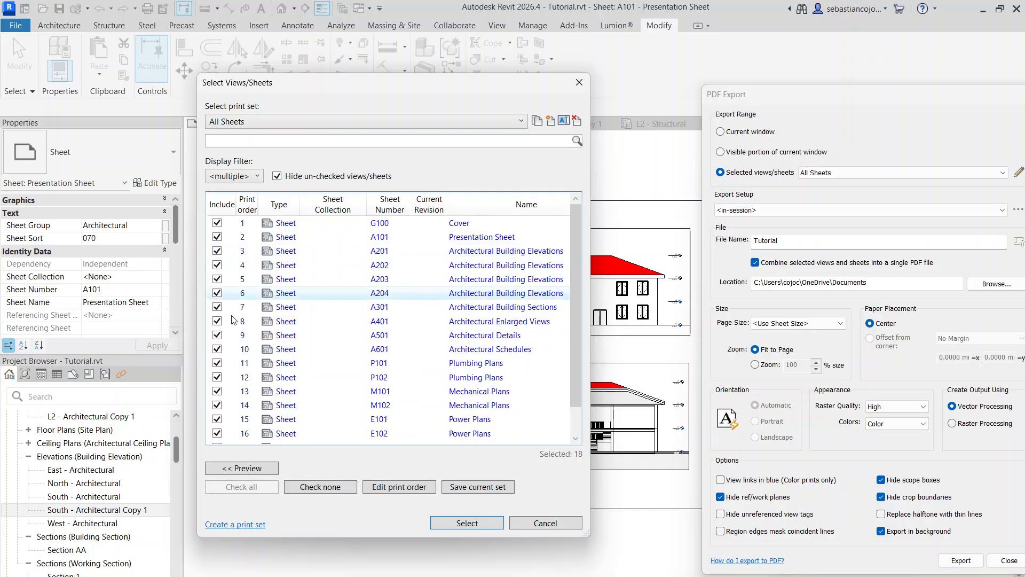
Show the unchecked sheets in the list and include C101, S101 and S102 again
click(277, 176)
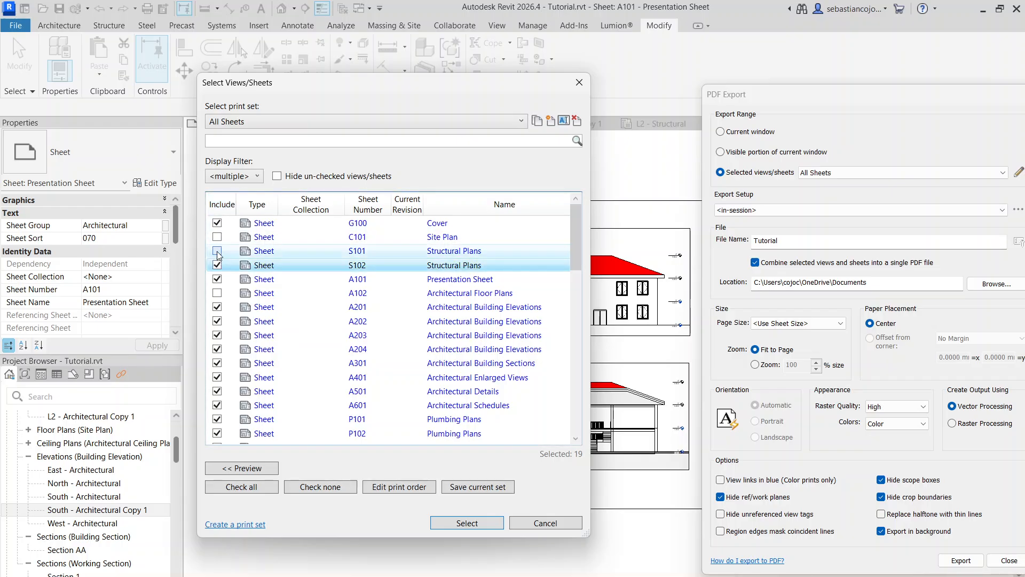
click(217, 251)
click(216, 237)
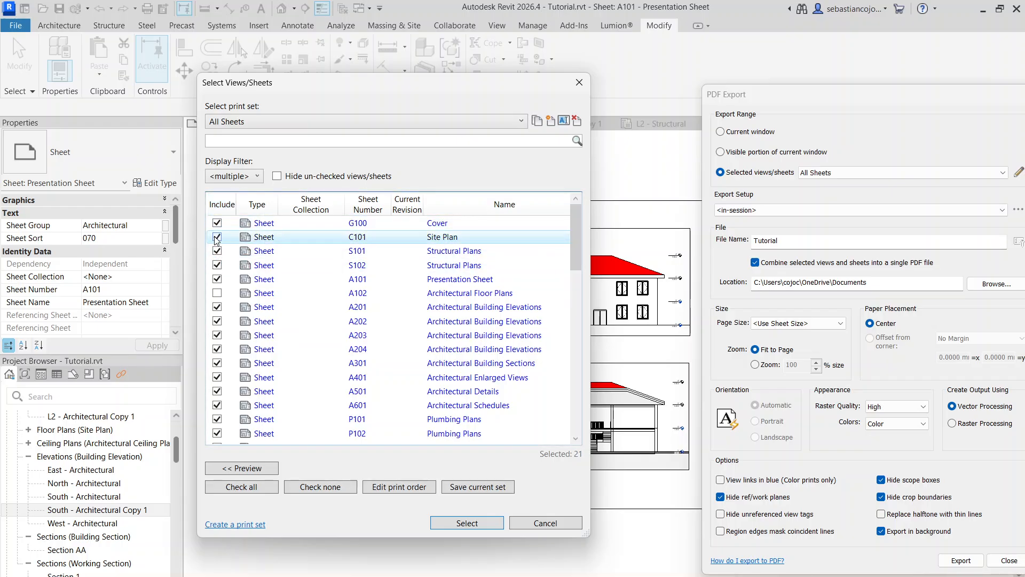
Exclude elevation sheets A201 to A204 from the print set and discard the changes to the sheet selection
click(217, 307)
click(217, 321)
click(217, 334)
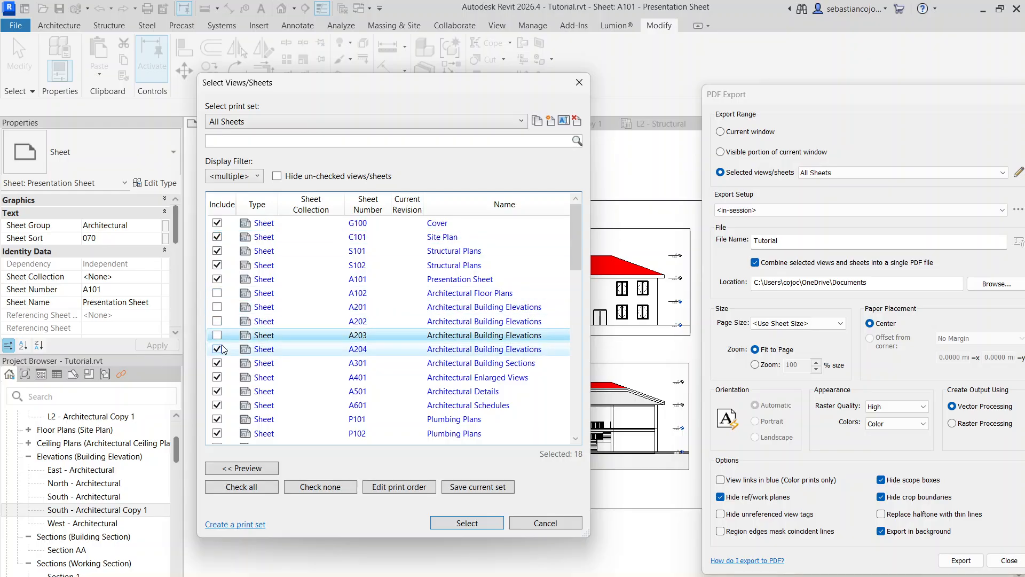
click(216, 349)
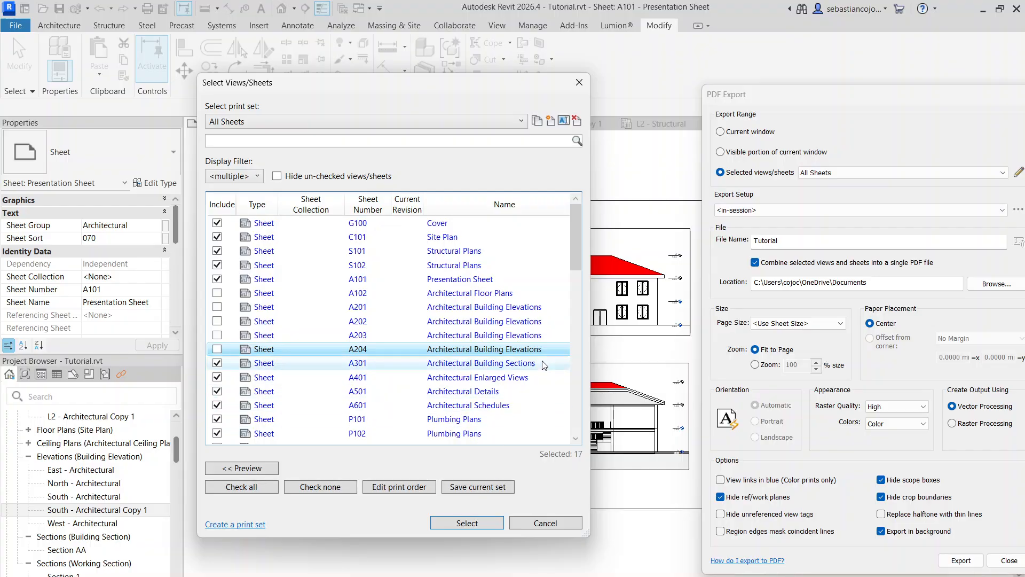
drag(576, 238, 578, 256)
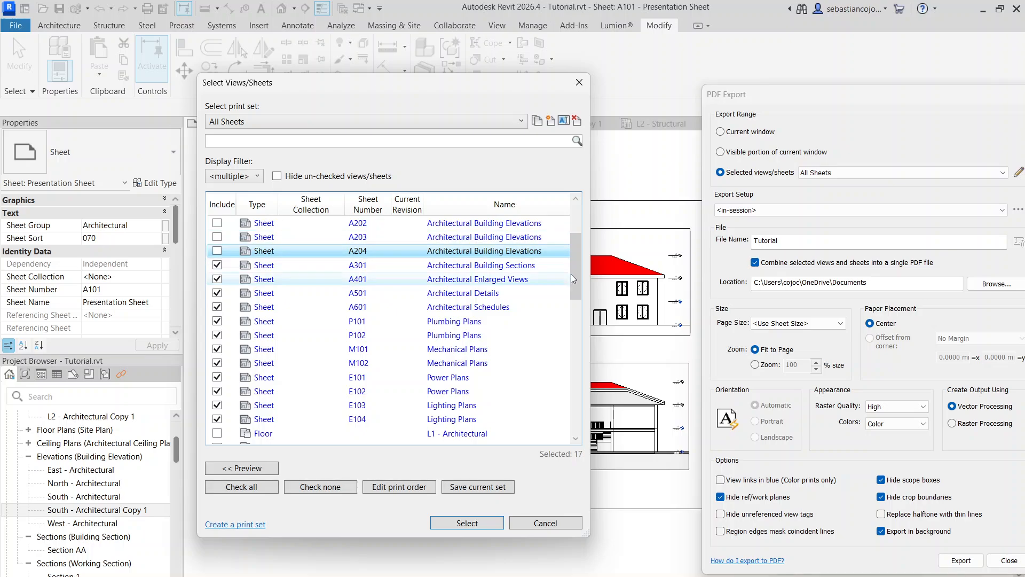
click(575, 337)
drag(575, 337, 576, 342)
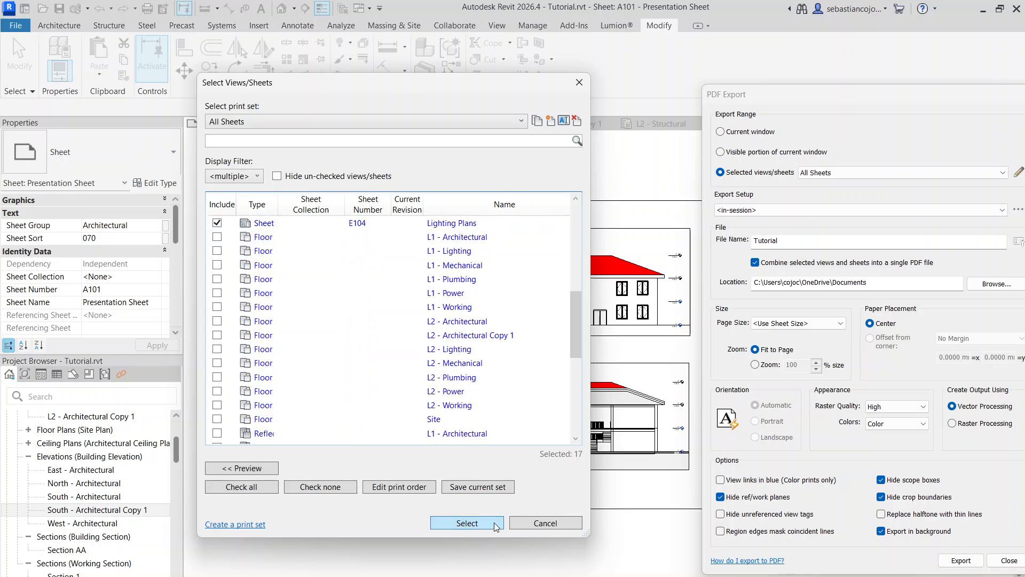
click(543, 524)
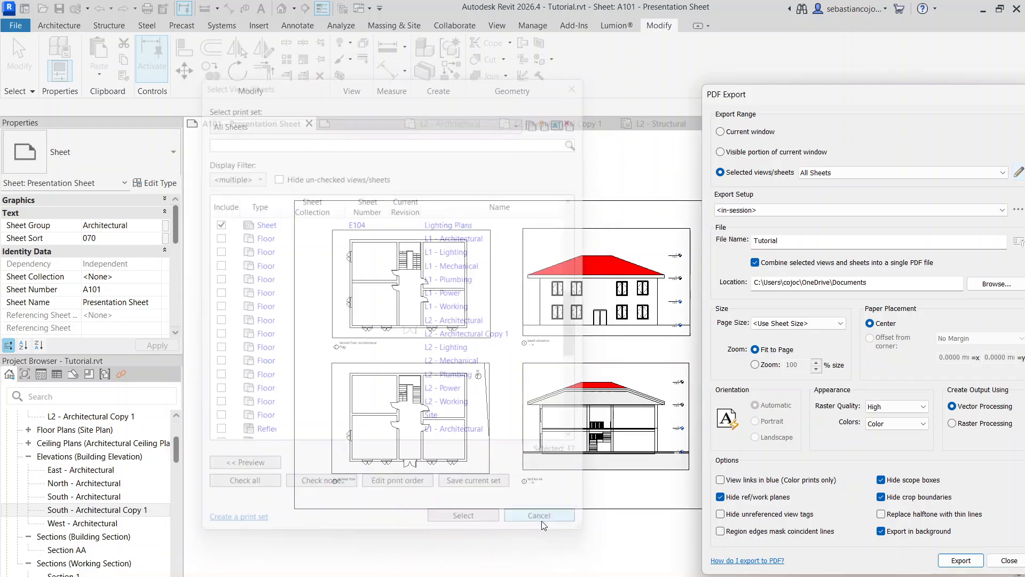
Set the export range to the current window and name the PDF file Presentation
click(750, 133)
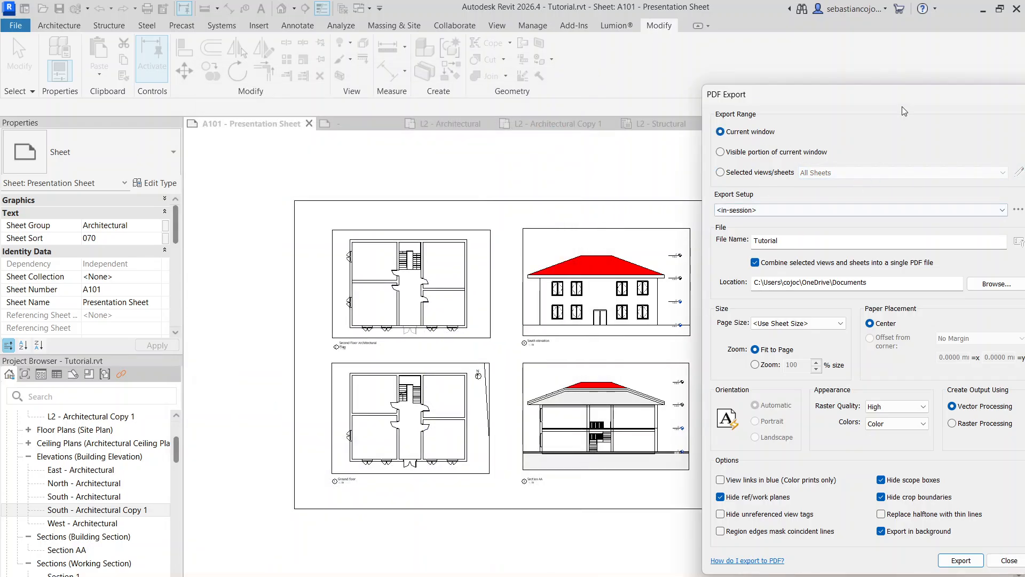
click(807, 200)
click(807, 209)
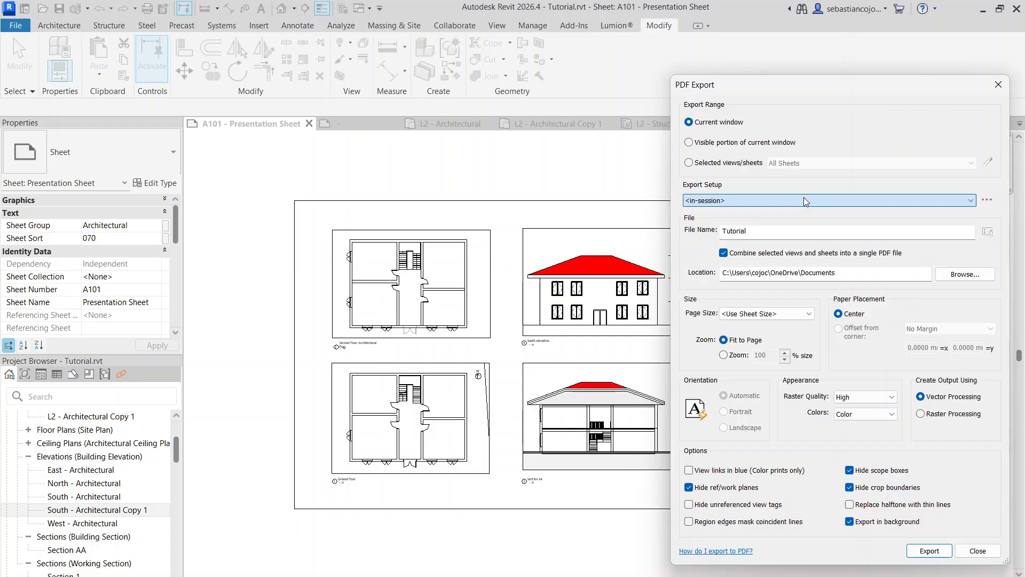
drag(793, 234, 725, 233)
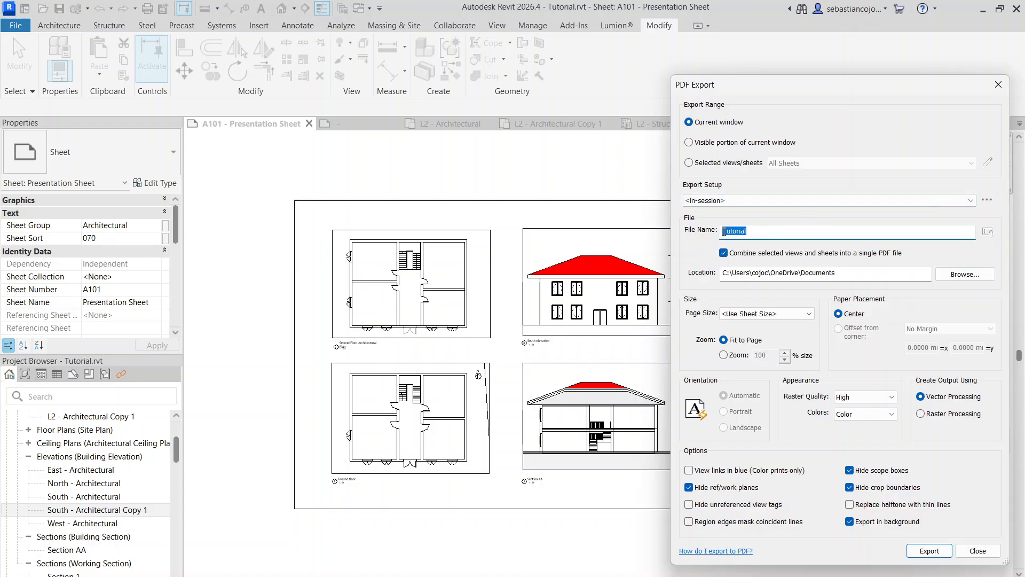
key(BackSpace)
text(Presentation)
Set the PDF export location to the Downloads folder
click(964, 275)
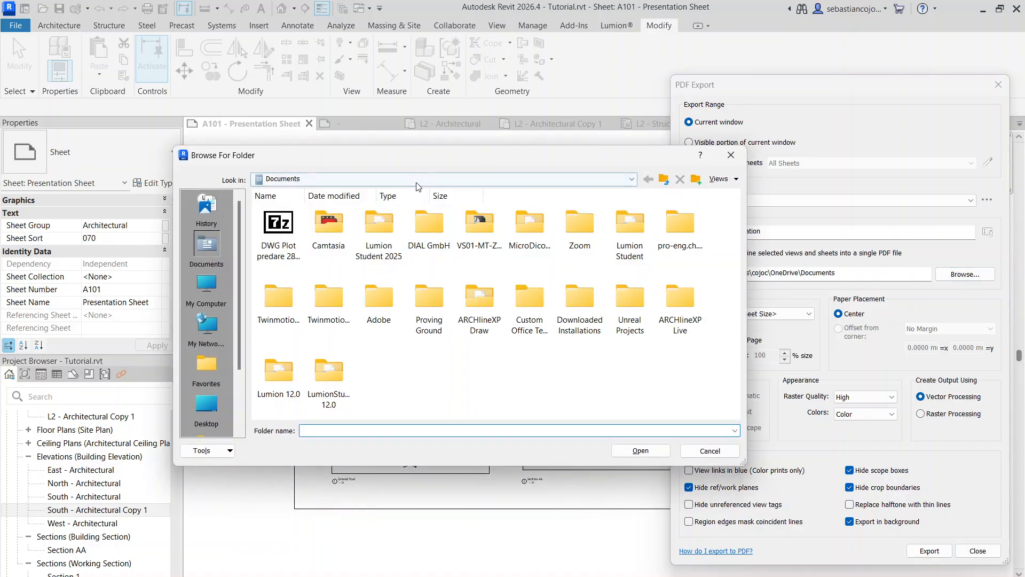
click(416, 182)
click(359, 236)
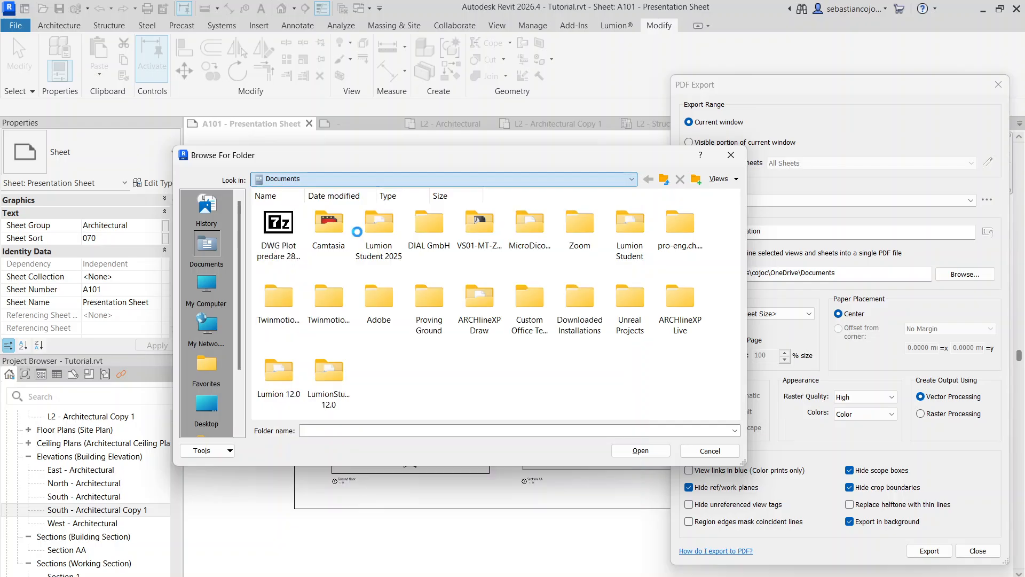
click(650, 451)
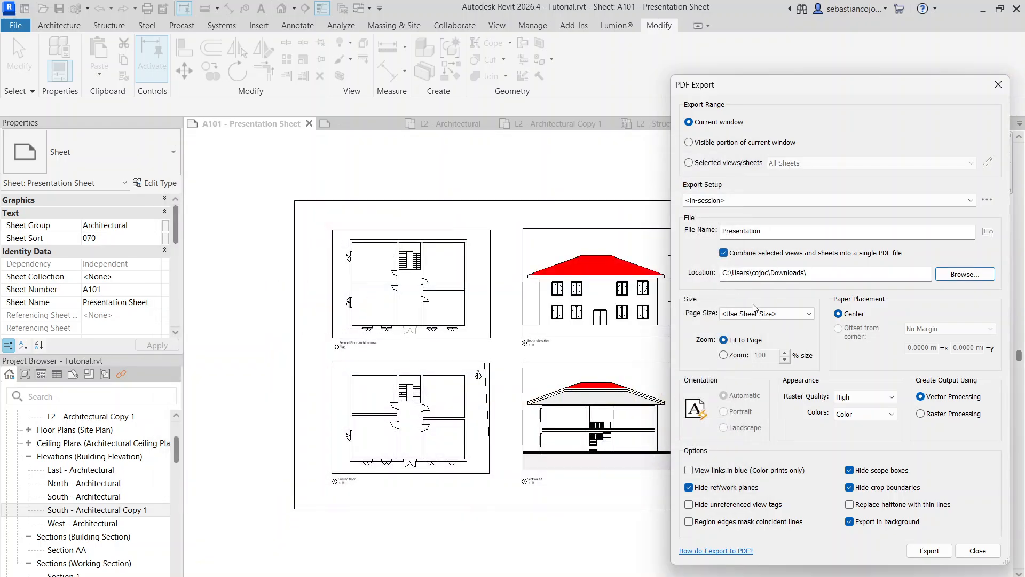
Set the PDF page size to ISO A0 : 841 x 1189 mm, the orientation to Landscape and the raster quality to High
click(770, 314)
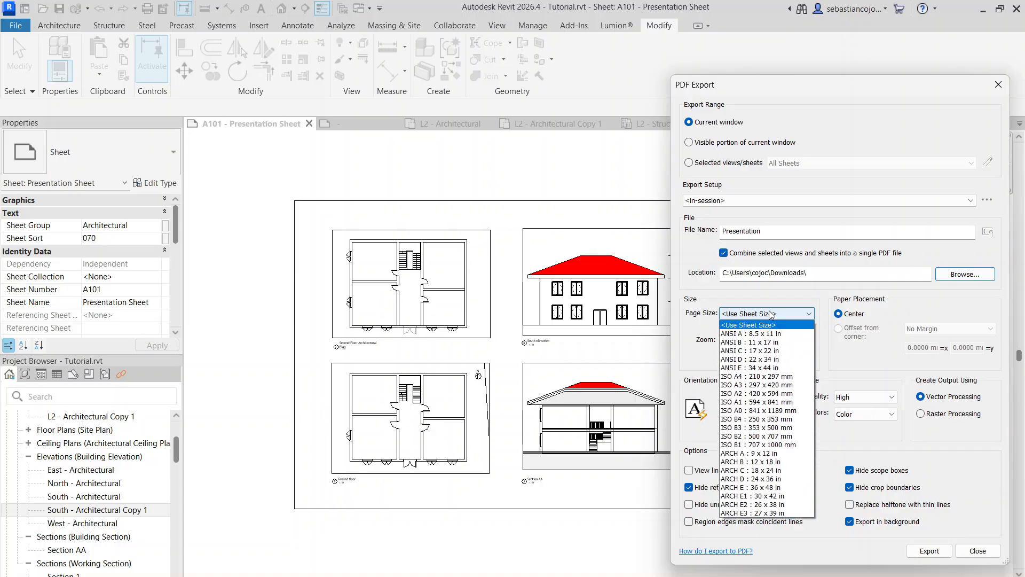
click(757, 411)
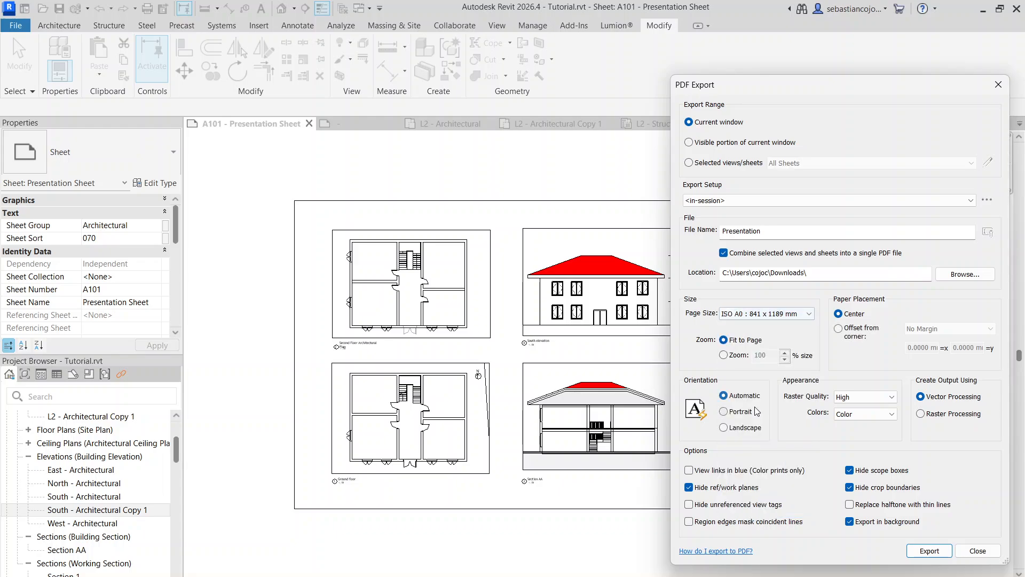
click(724, 428)
click(787, 314)
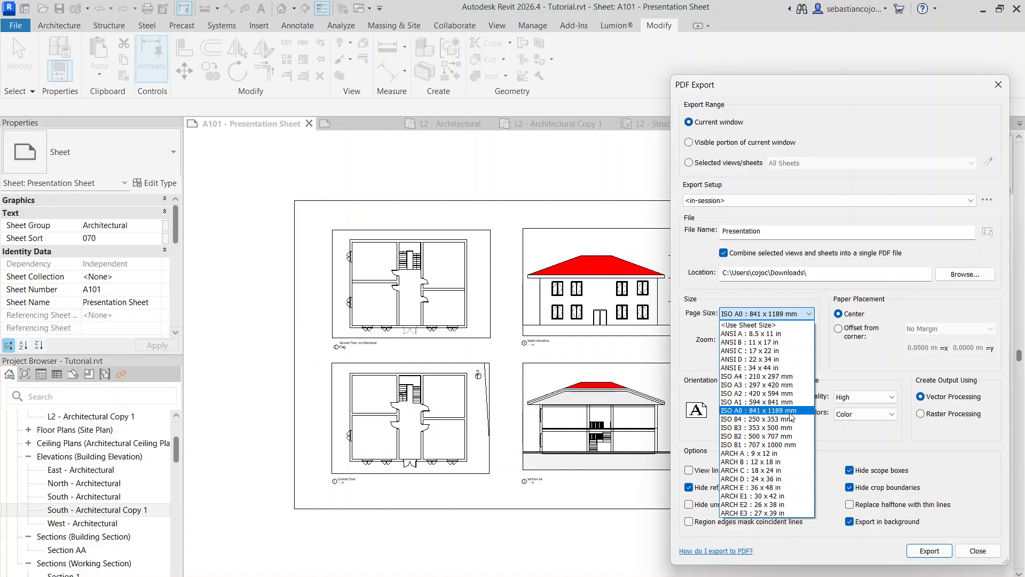
click(758, 411)
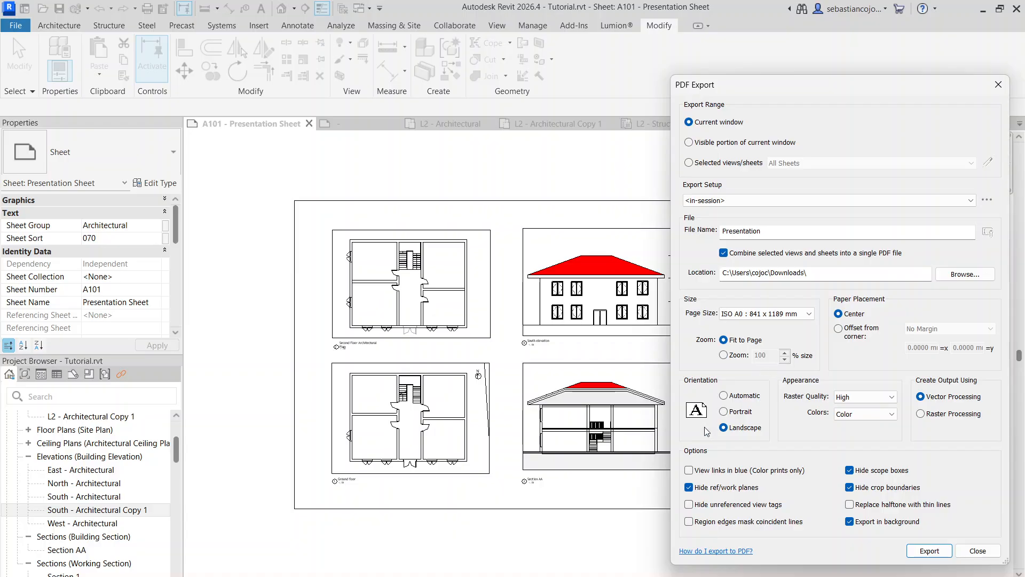
click(839, 399)
click(848, 400)
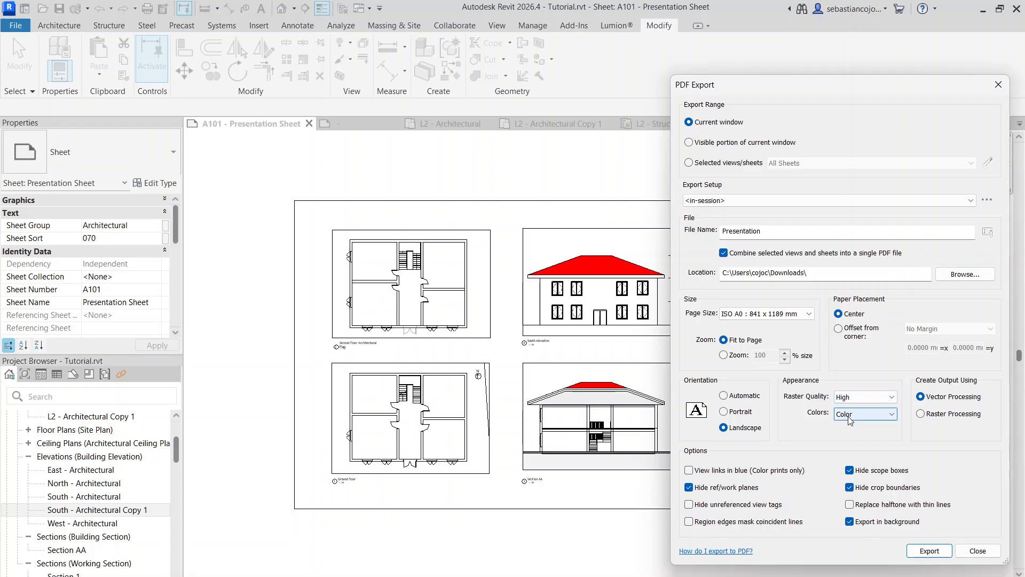
Set the PDF colors to Color and the output method to Vector Processing
click(852, 415)
click(853, 421)
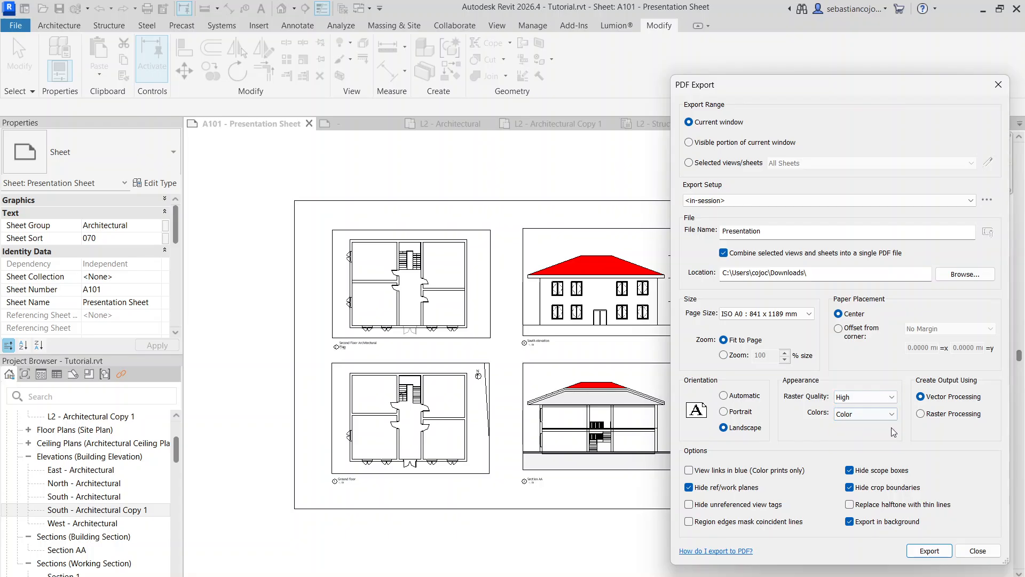
click(921, 398)
click(921, 413)
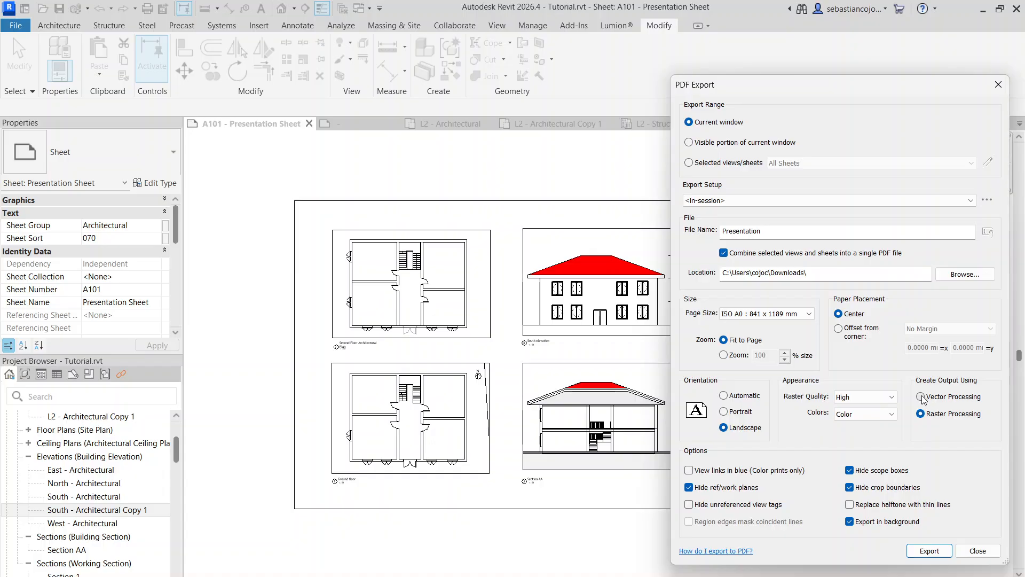
click(921, 397)
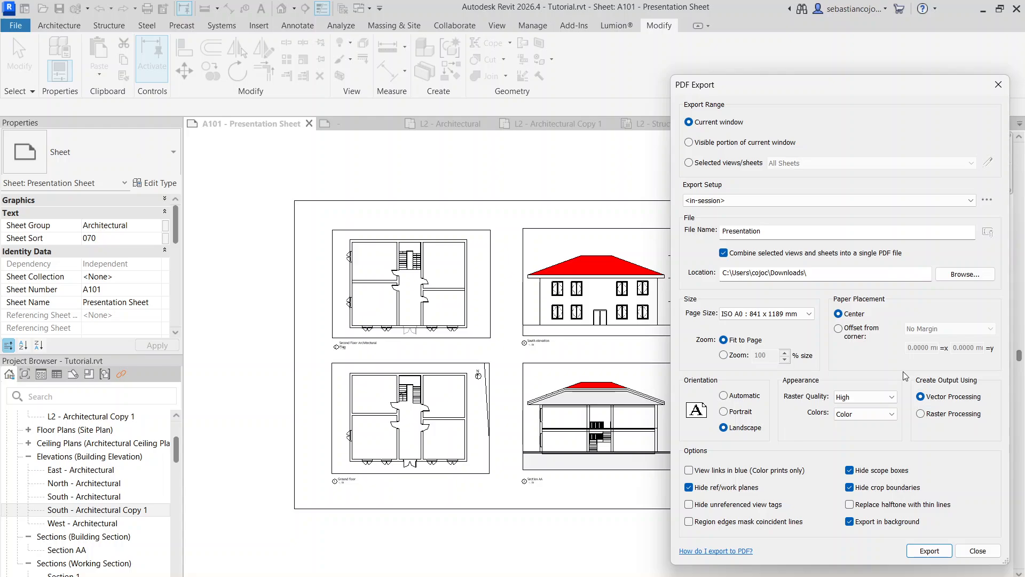
click(921, 414)
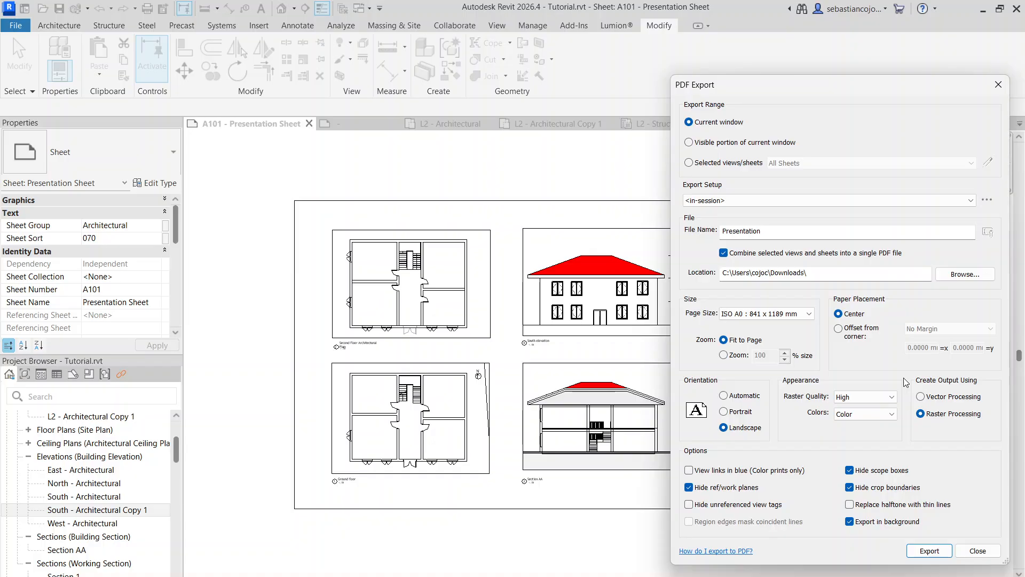
click(921, 397)
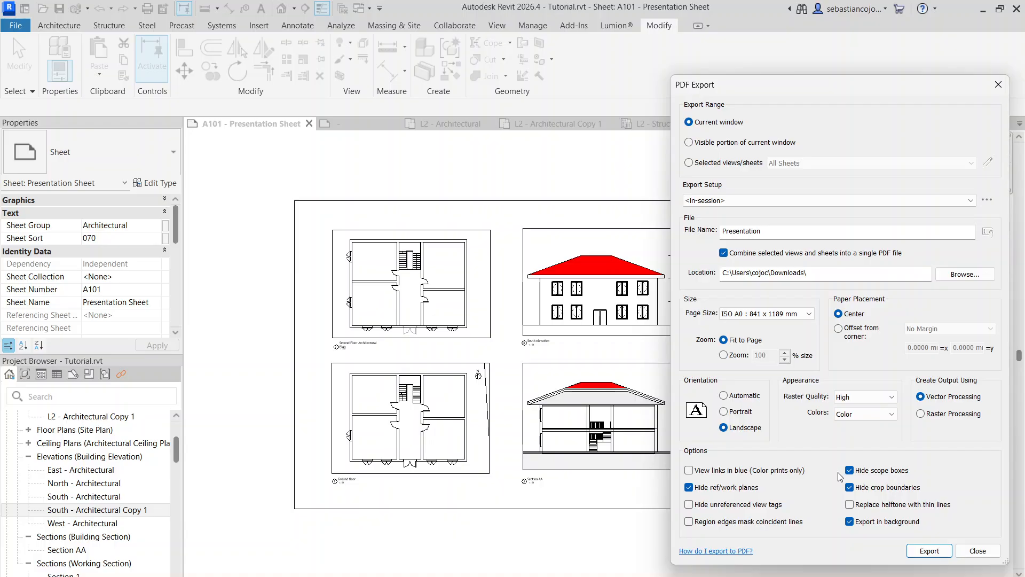
Export the sheet to PDF and save the export settings as PDF Export Setup Settings 1
click(916, 556)
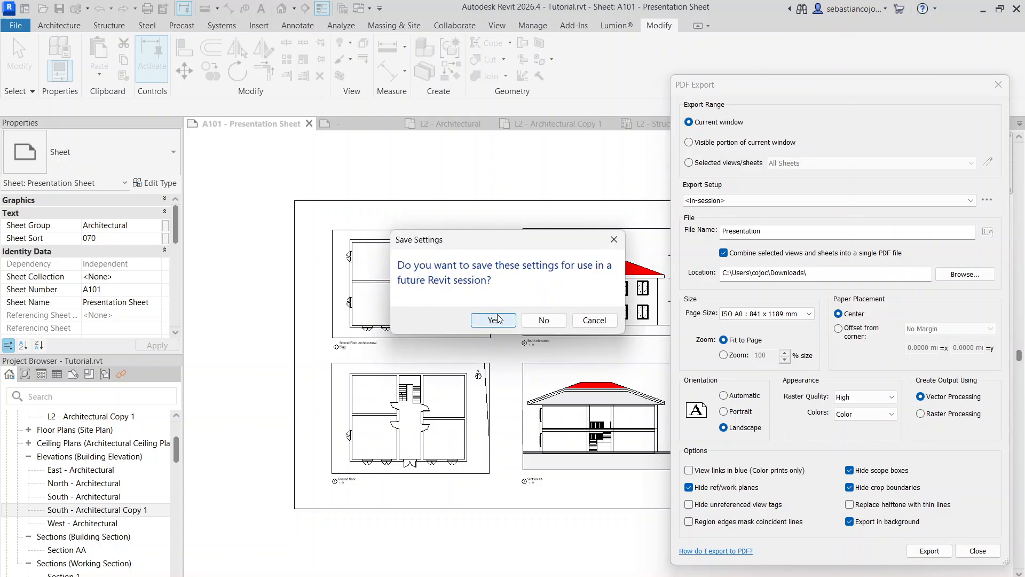
click(497, 320)
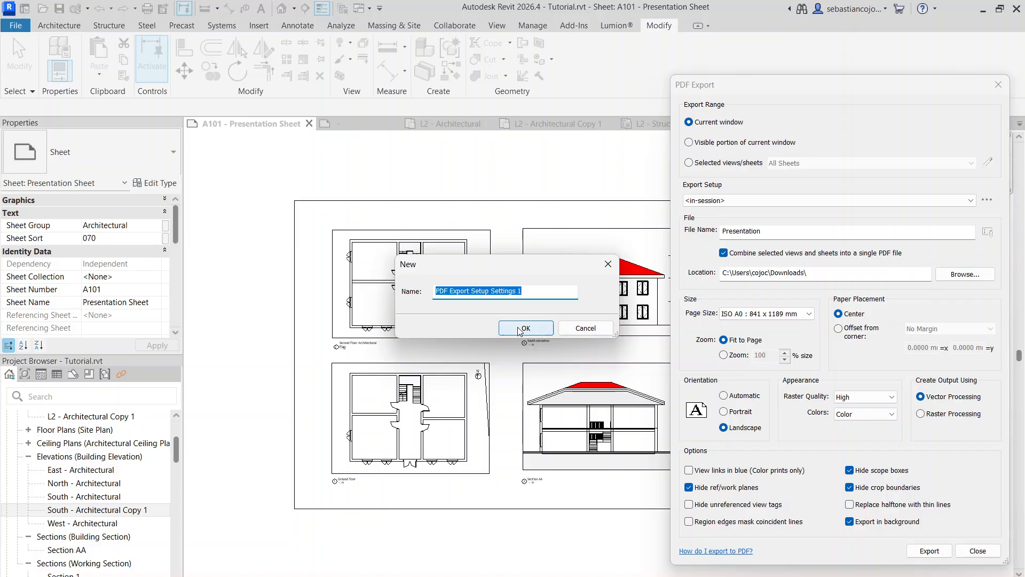
click(520, 330)
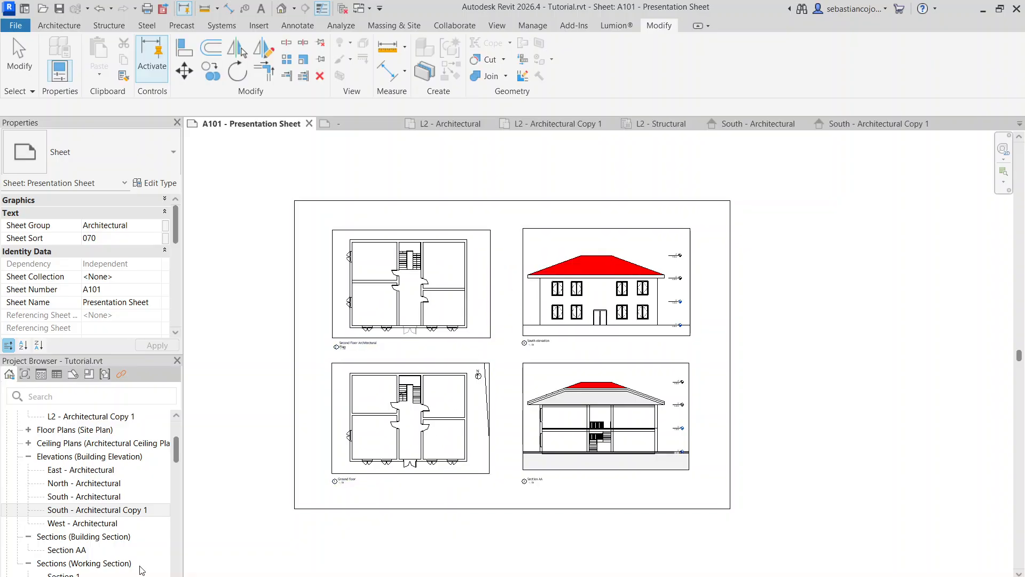
Switch to File Explorer, open Presentation.pdf from the Downloads folder in Acrobat and maximize its window
key(super+e)
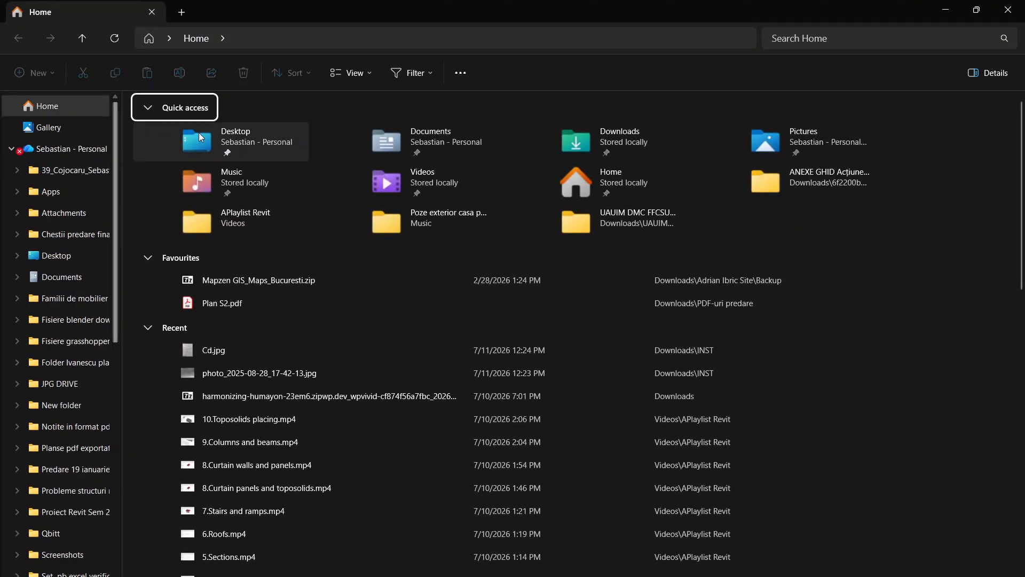
double_click(605, 137)
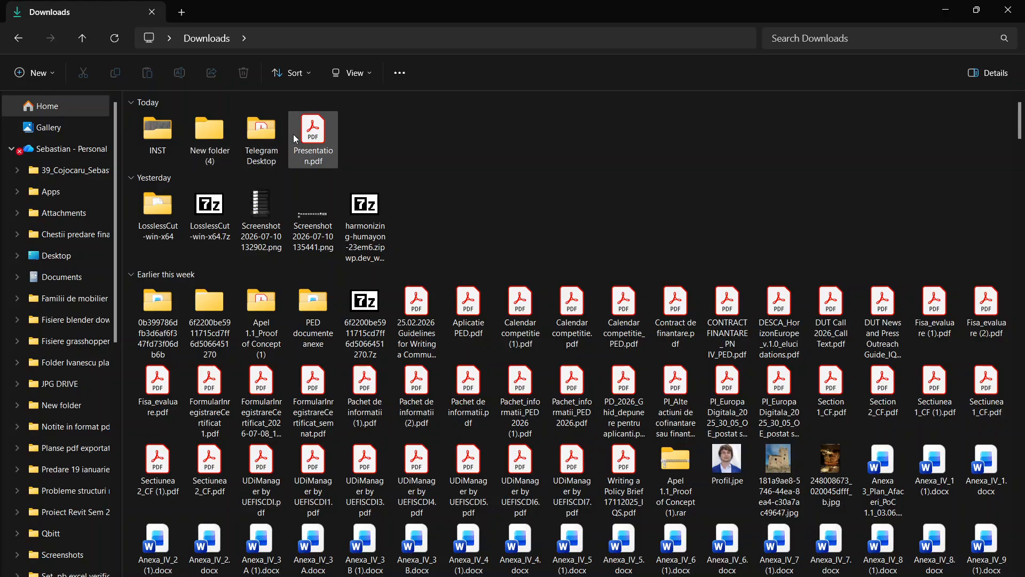
click(311, 136)
double_click(311, 135)
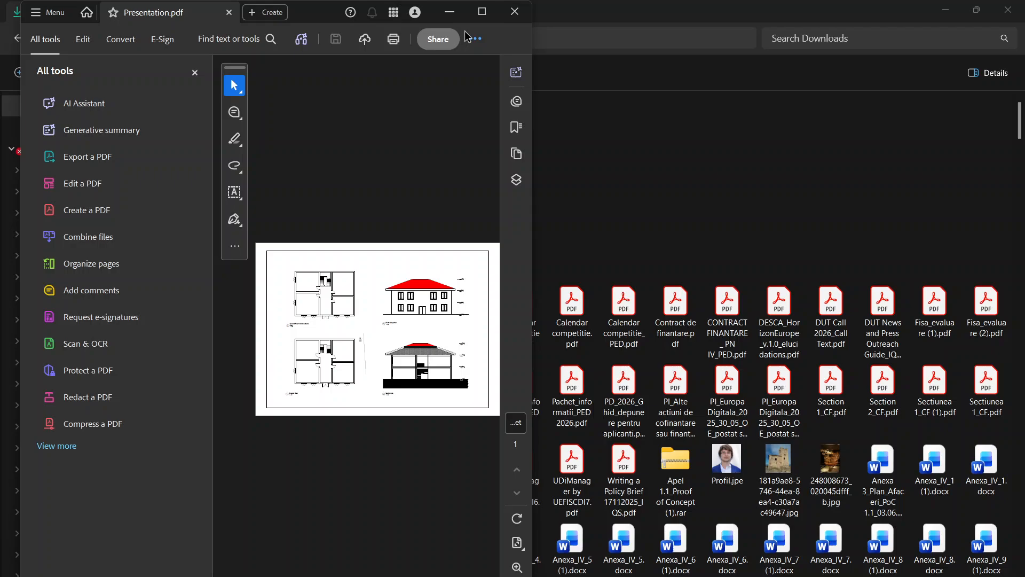
click(474, 16)
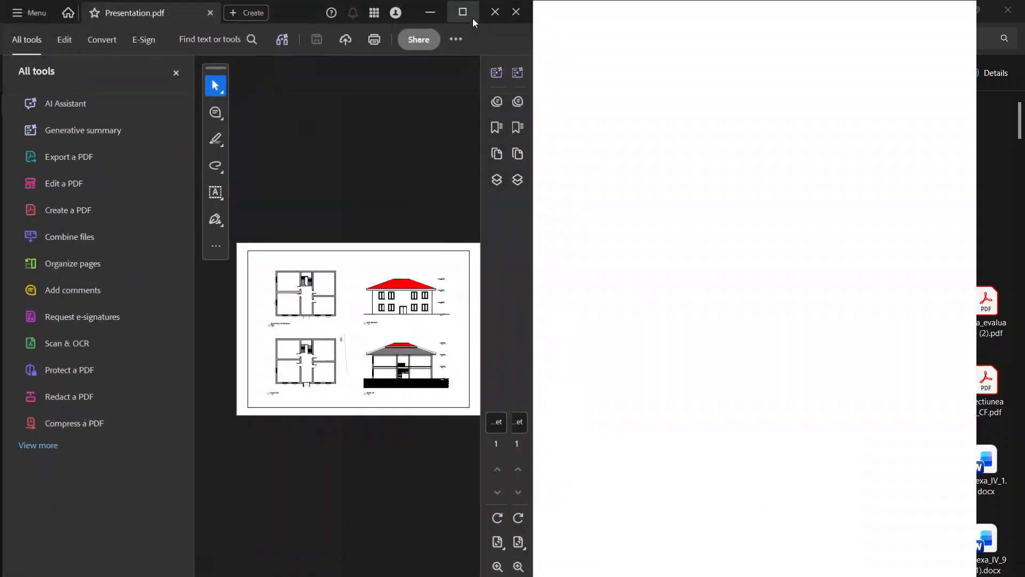
Examine the line work, hatches and view titles of the section, elevation and plans in the exported PDF, and return to Revit
ctrl+scroll(749, 502, up, 3)
ctrl+scroll(749, 502, up, 2)
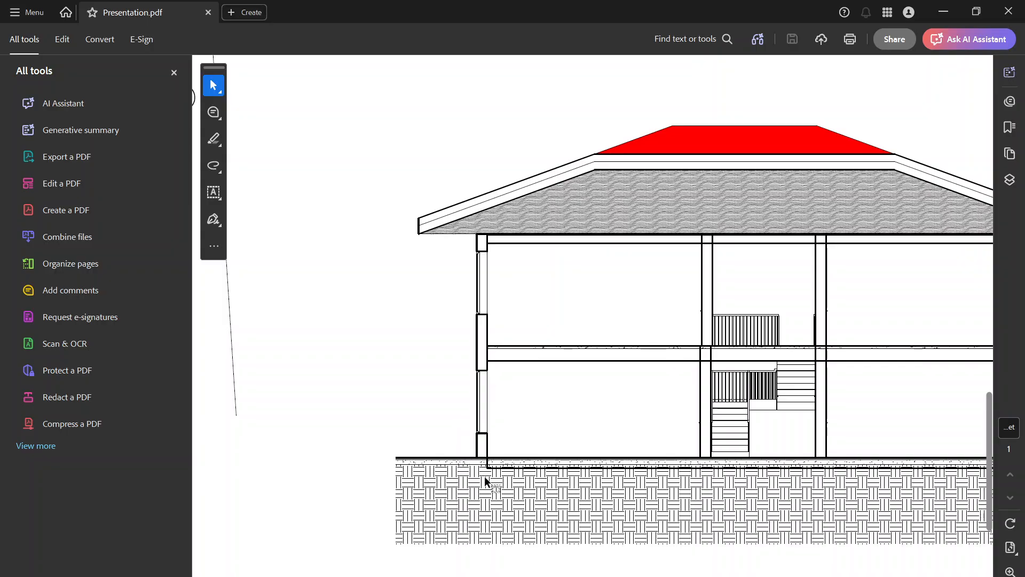
ctrl+scroll(485, 475, up, 3)
ctrl+scroll(490, 448, down, 3)
ctrl+scroll(491, 447, up, 5)
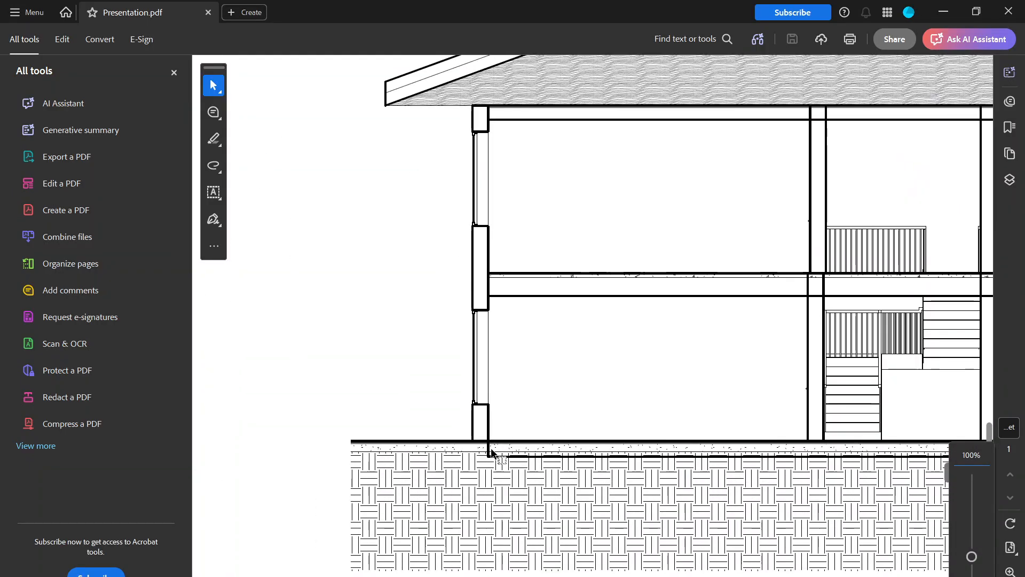
ctrl+scroll(483, 422, down, 3)
ctrl+scroll(590, 364, down, 2)
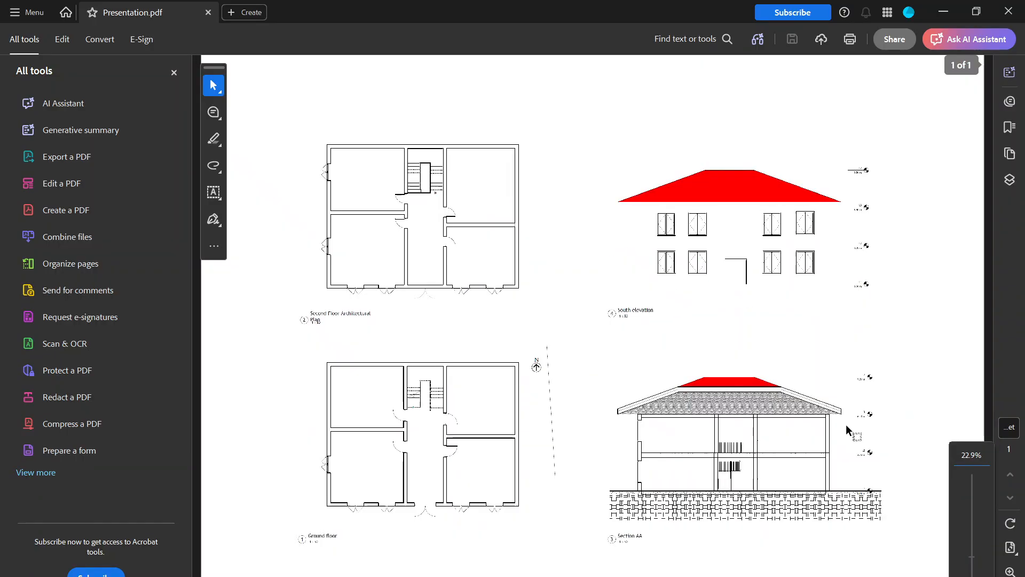
ctrl+scroll(770, 436, up, 3)
scroll(668, 384, up, 8)
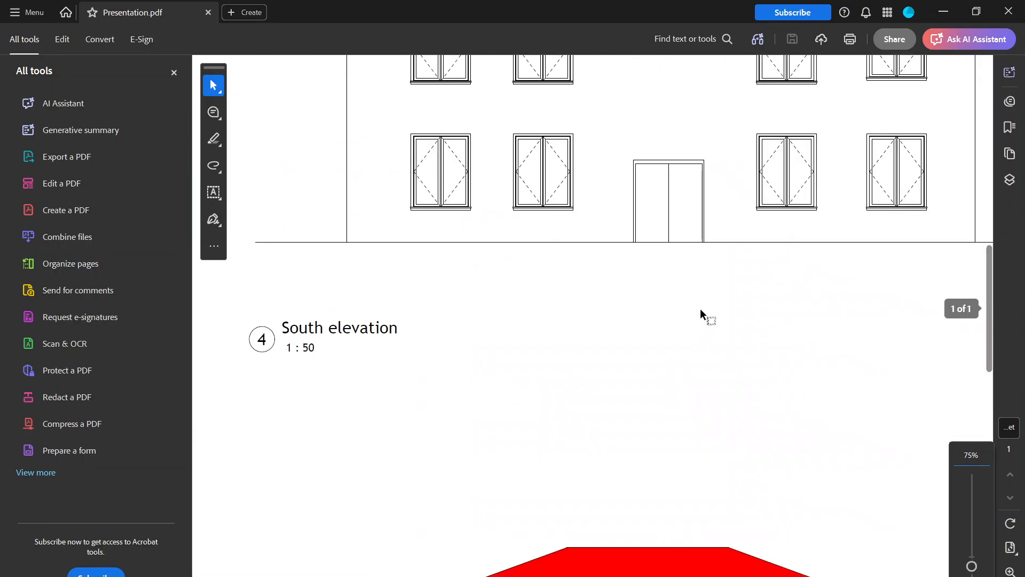
ctrl+scroll(702, 299, down, 5)
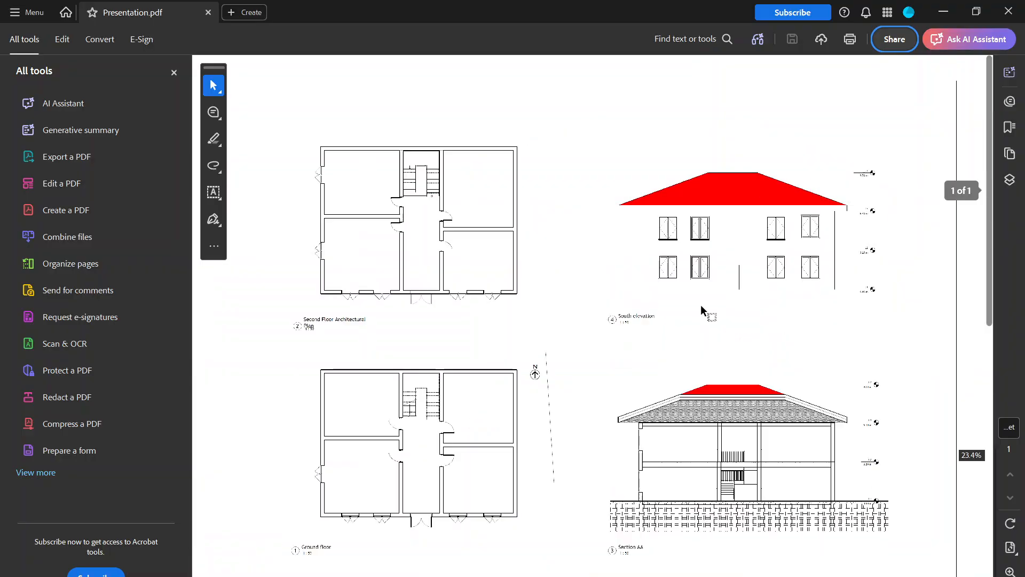
ctrl+scroll(610, 335, up, 6)
ctrl+scroll(636, 418, down, 4)
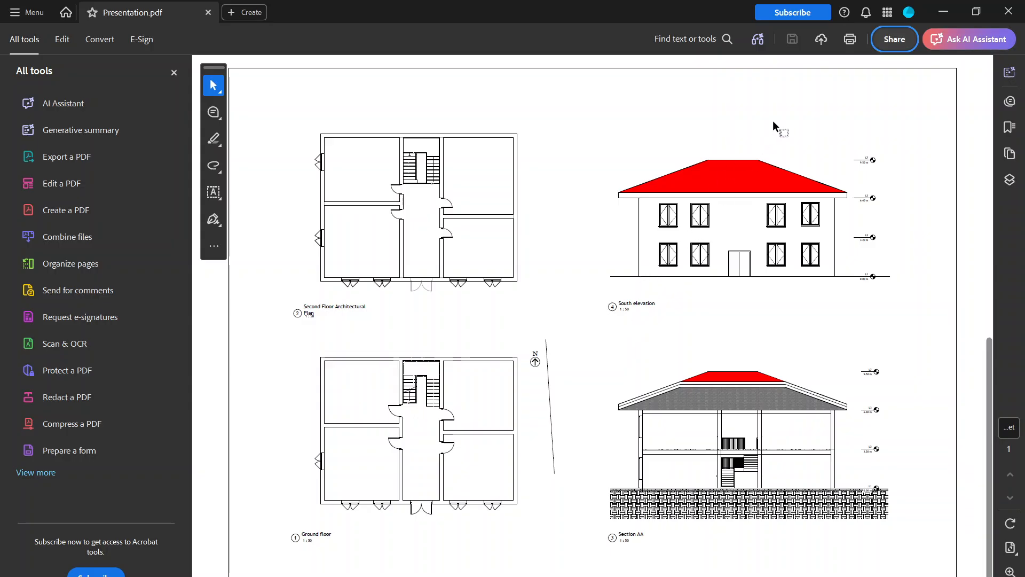
click(949, 14)
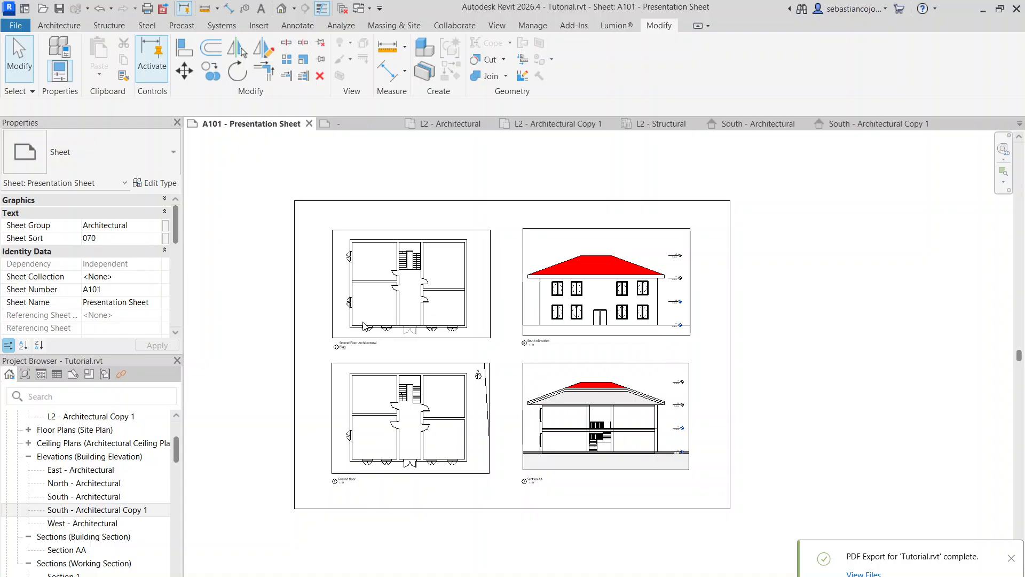
scroll(748, 337, up, 2)
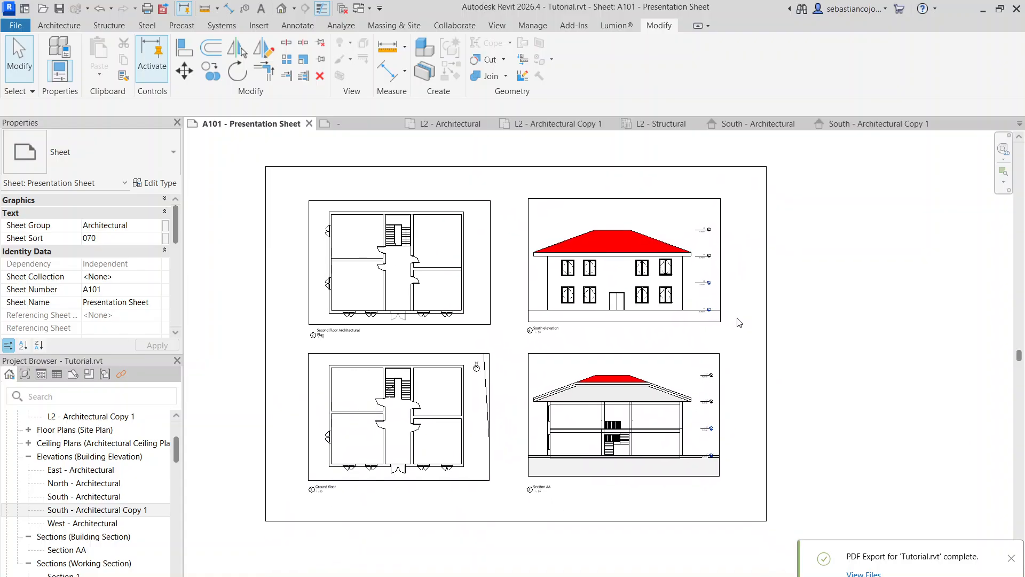
scroll(86, 470, up, 3)
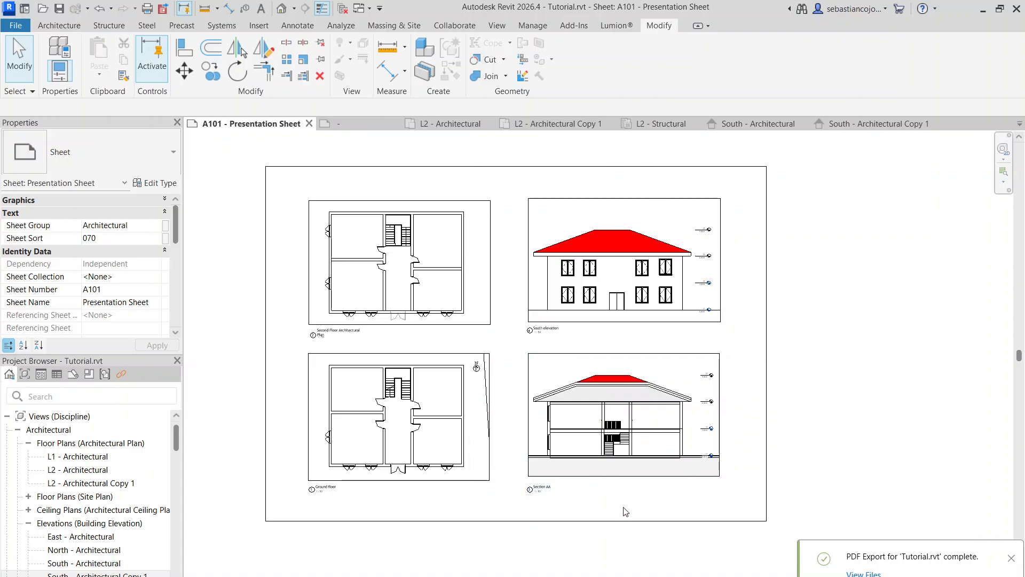
key(alt+Tab)
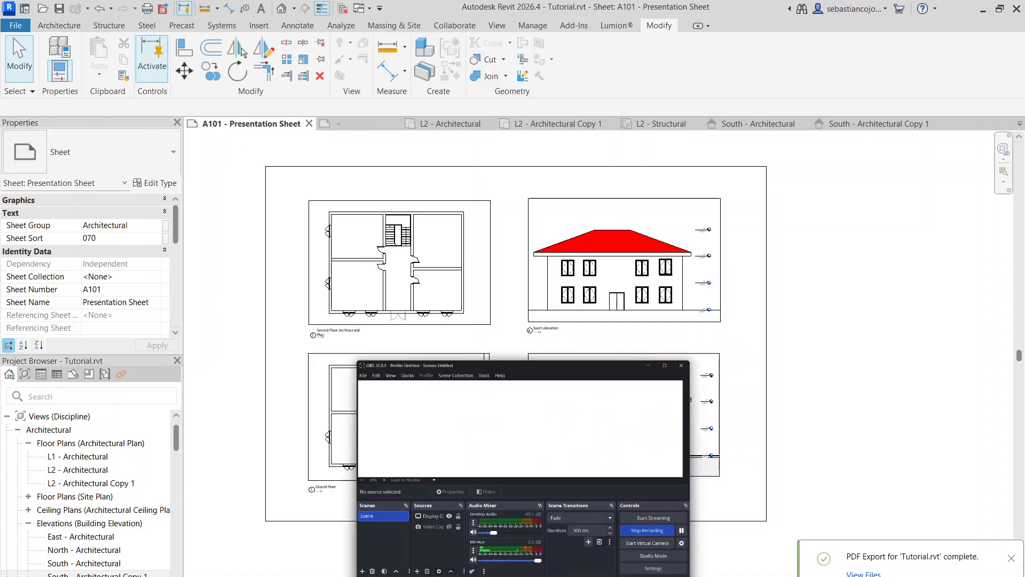